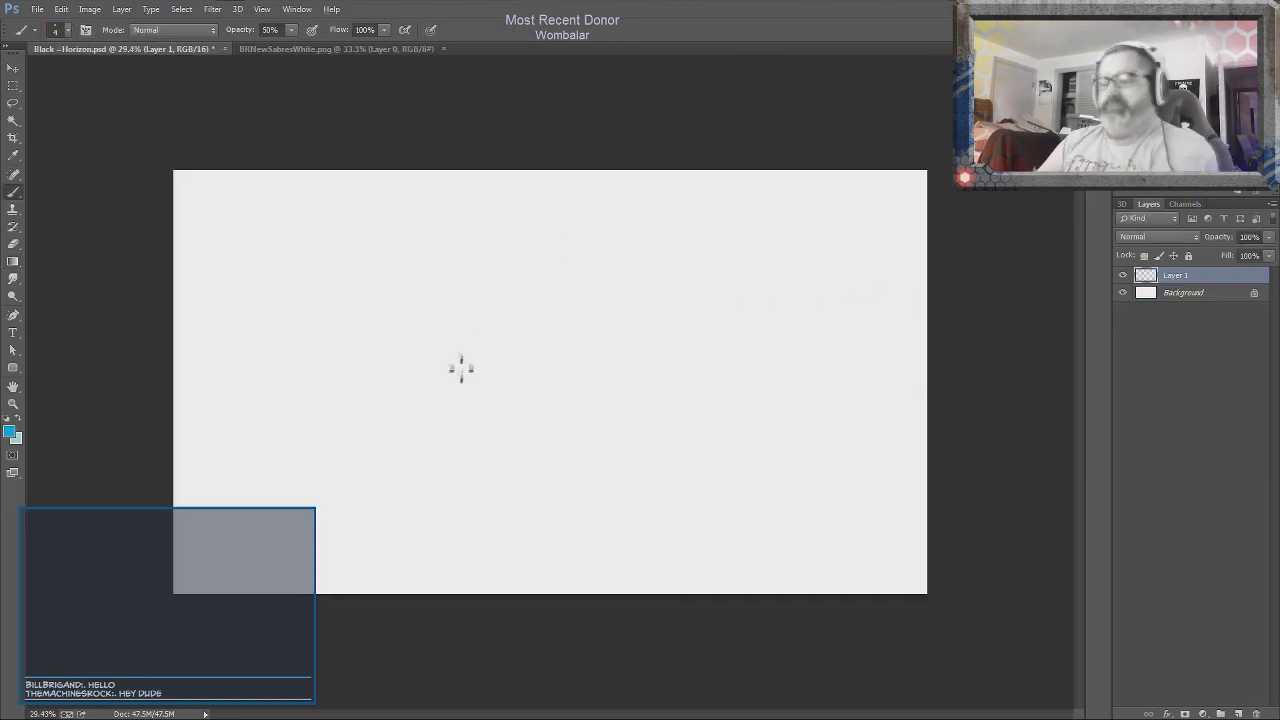
Sketch rough blue hull lines and three masts rising from the deck
mouse_move(688, 409)
mouse_down()
mouse_move(637, 486)
mouse_move(697, 524)
mouse_up()
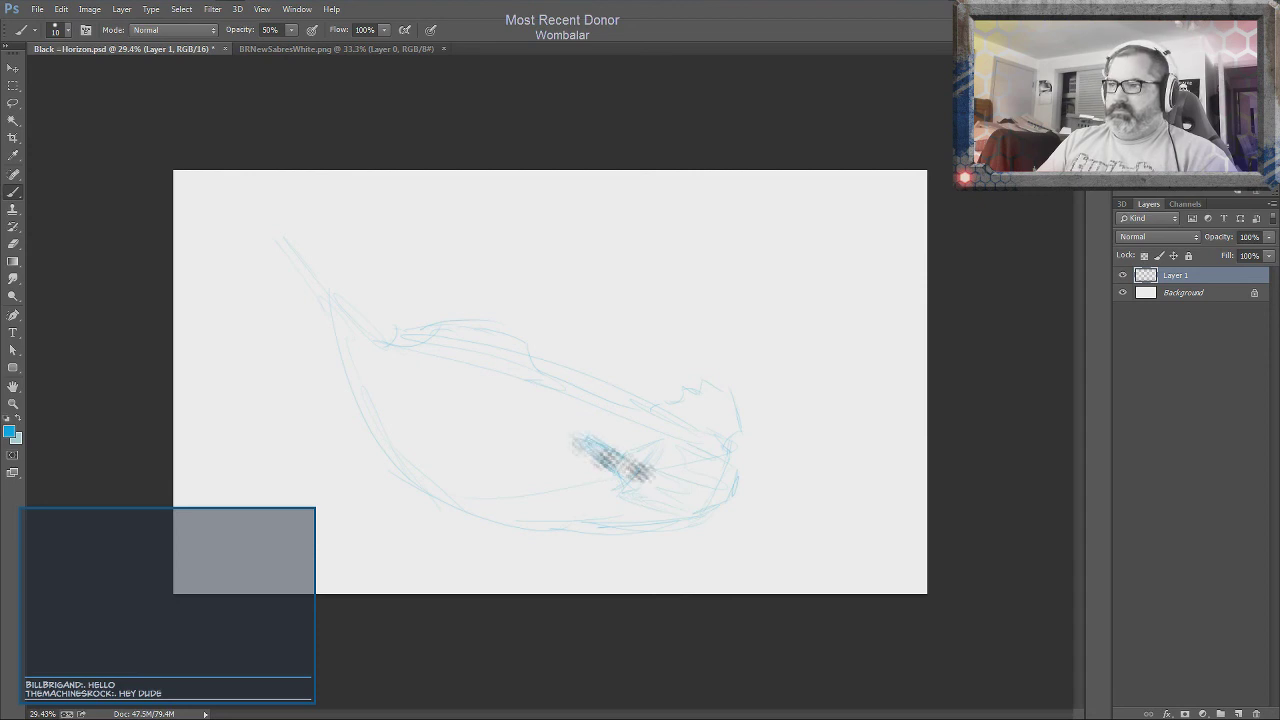
mouse_move(600, 460)
mouse_down()
mouse_move(686, 523)
mouse_move(630, 445)
mouse_move(715, 530)
mouse_up()
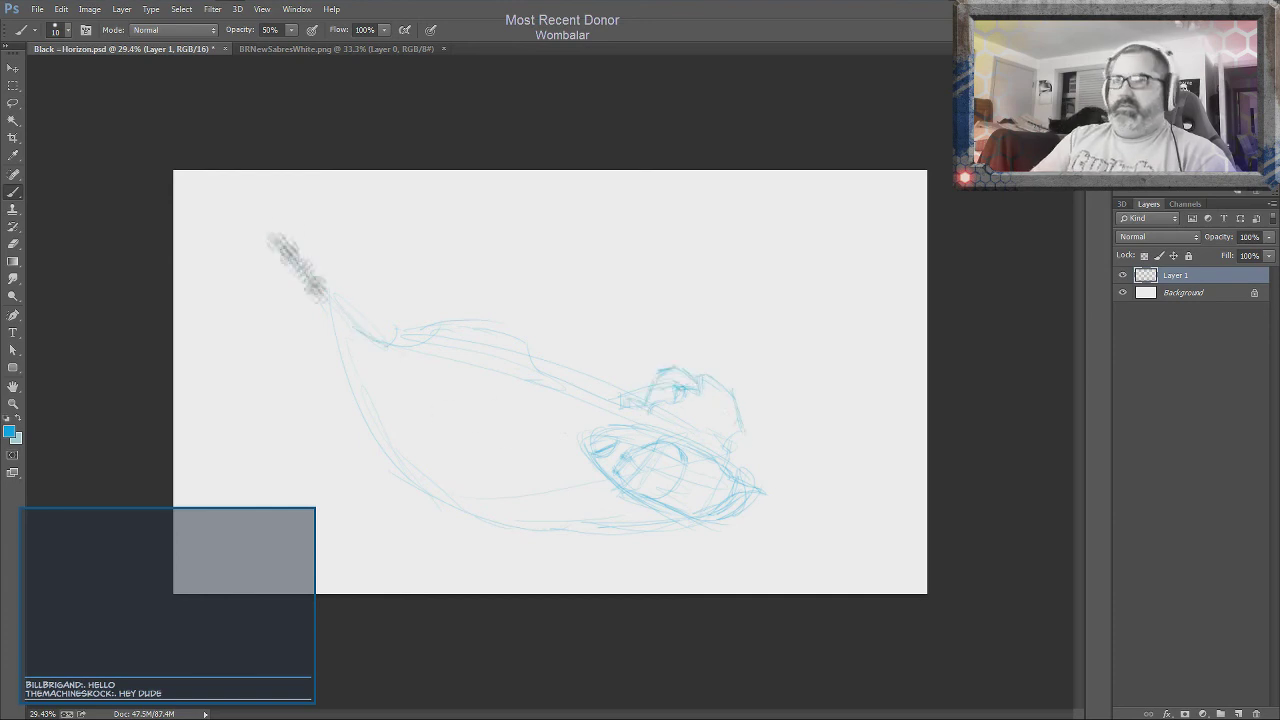
drag(586, 441, 586, 486)
drag(440, 392, 443, 214)
mouse_move(597, 405)
mouse_down()
mouse_move(608, 186)
mouse_move(603, 435)
mouse_up()
Sketch the sails, boom and diagonal sail lines with hatching between the masts
drag(380, 360, 570, 345)
mouse_move(370, 295)
mouse_down()
mouse_move(555, 215)
mouse_move(555, 300)
mouse_up()
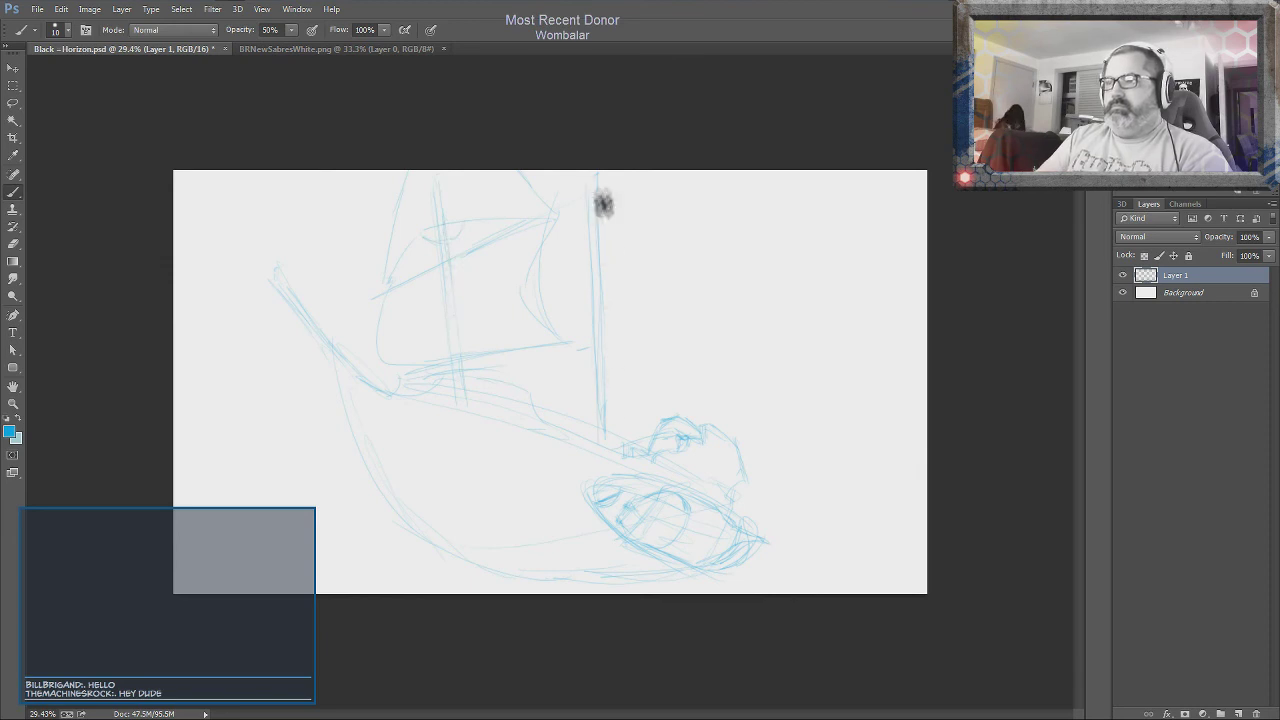
drag(720, 205, 535, 290)
drag(728, 218, 530, 308)
mouse_move(725, 184)
mouse_down()
mouse_move(623, 269)
mouse_move(571, 371)
mouse_up()
Add deck and hull lines from the masts toward the bow and stern
drag(643, 330, 658, 465)
drag(596, 288, 568, 372)
drag(500, 396, 532, 420)
drag(444, 384, 548, 426)
drag(555, 445, 645, 472)
drag(700, 428, 745, 500)
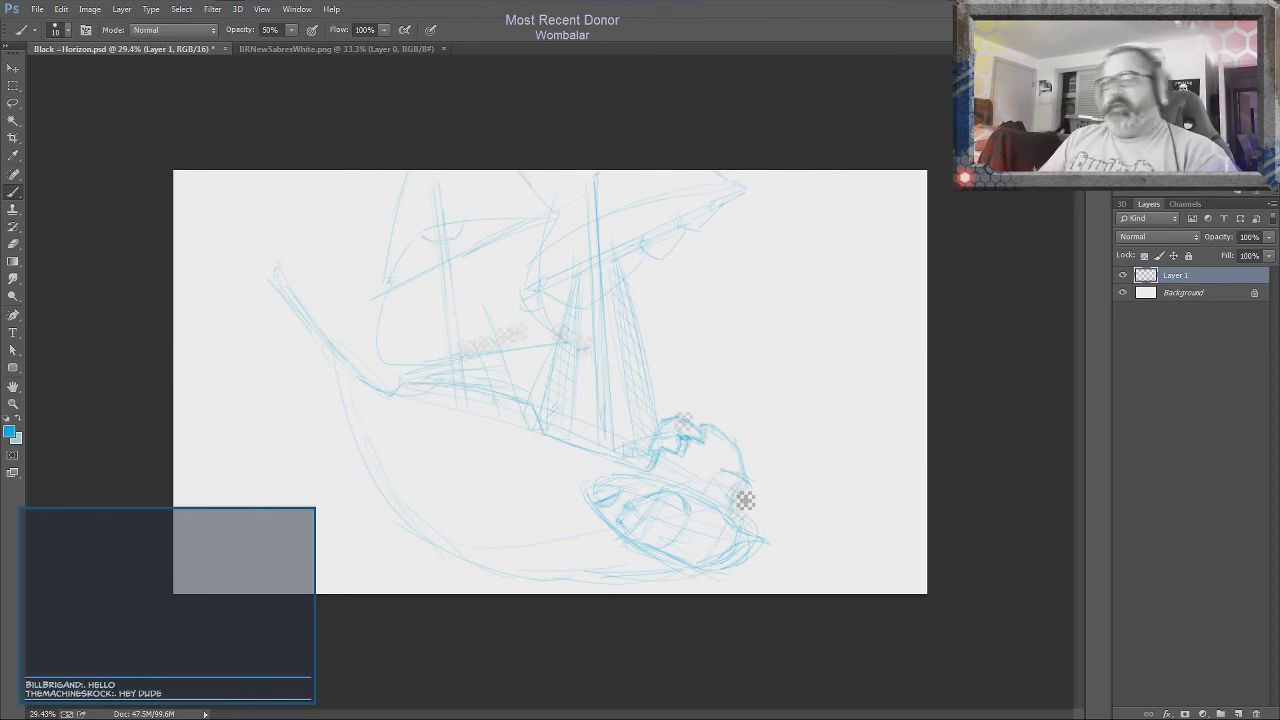
Draw the long bow line and curved hull underside, reinforcing the bottom box
drag(340, 366, 368, 478)
drag(235, 228, 348, 375)
drag(400, 435, 590, 588)
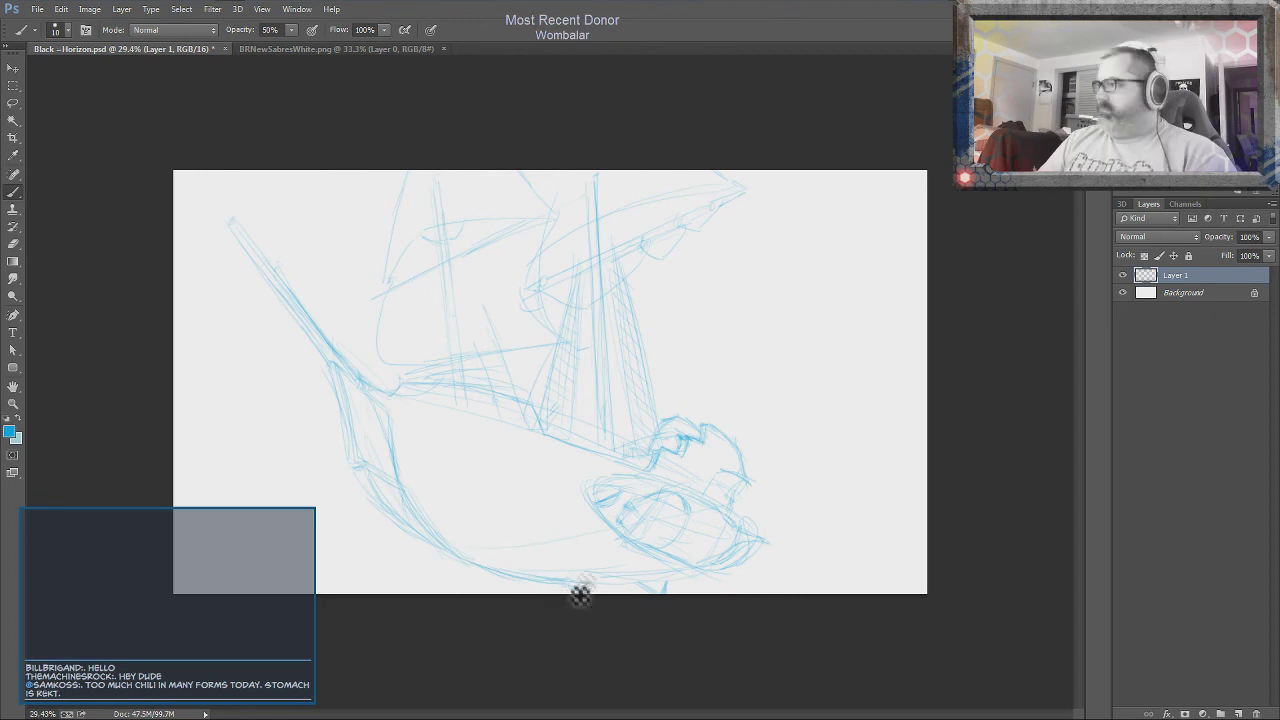
key(ctrl+plus)
key(ctrl+plus)
key(ctrl+plus)
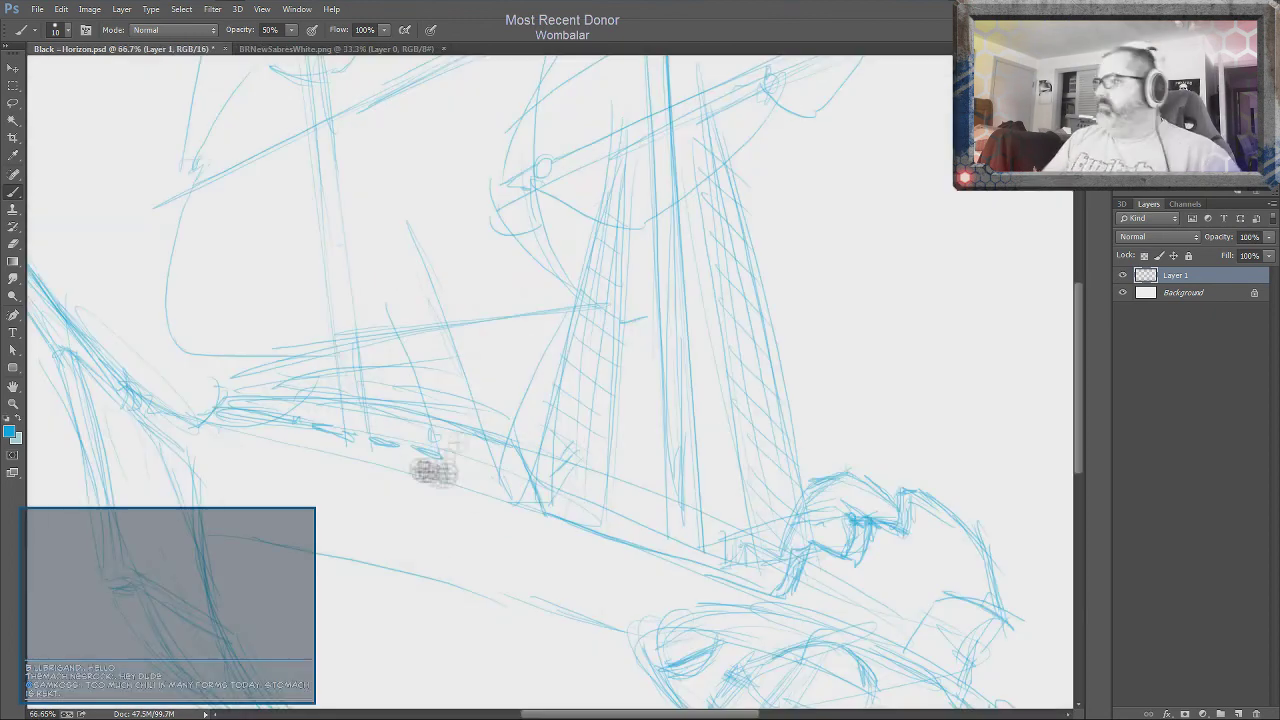
drag(440, 512, 500, 557)
drag(440, 478, 528, 486)
Darken the rigging, hull and stern lines, fit the canvas, and add Layer 2
drag(245, 400, 297, 366)
mouse_move(460, 320)
mouse_down()
mouse_move(510, 452)
mouse_move(330, 382)
mouse_up()
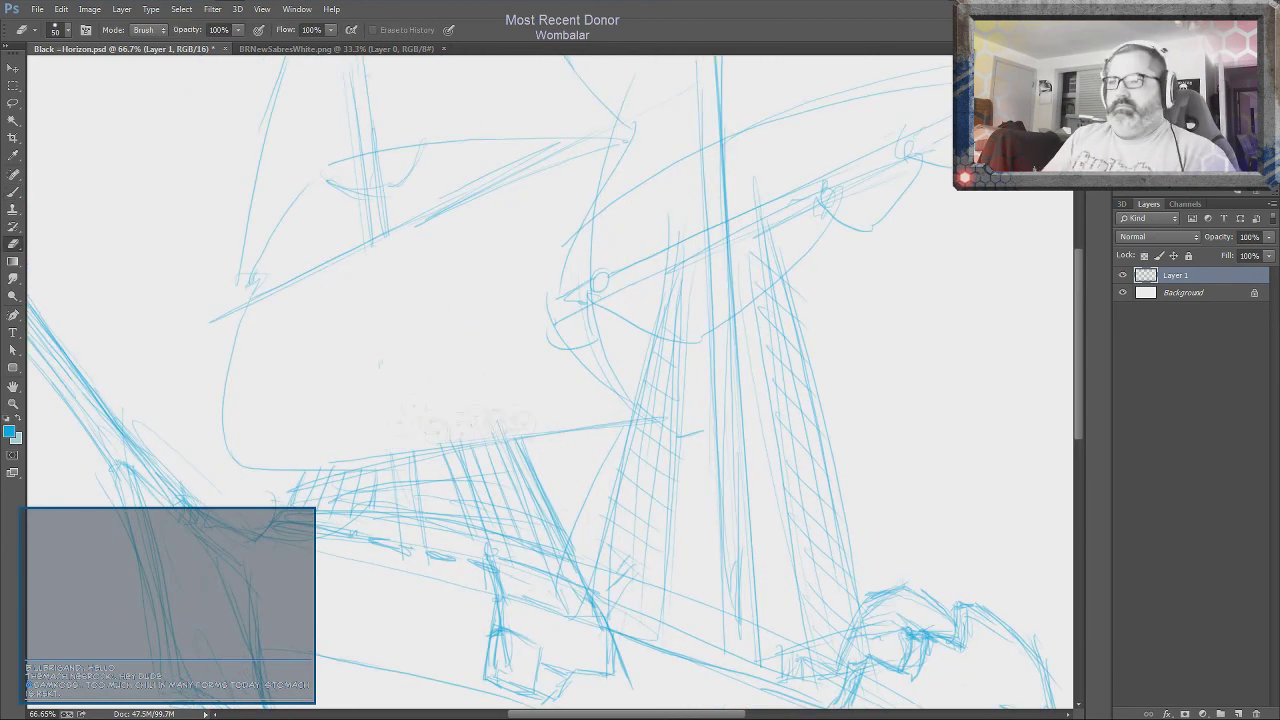
key(e)
key(b)
mouse_move(365, 447)
mouse_down()
mouse_move(608, 524)
mouse_move(693, 478)
mouse_up()
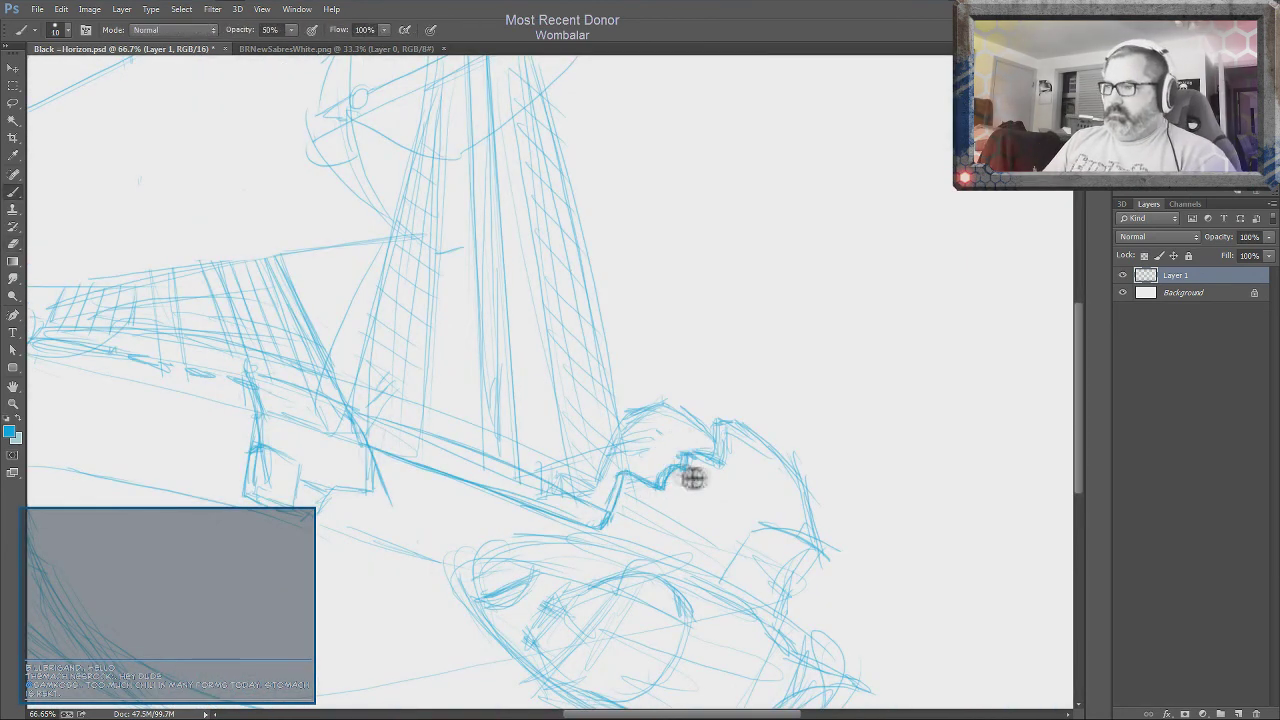
drag(560, 362, 618, 503)
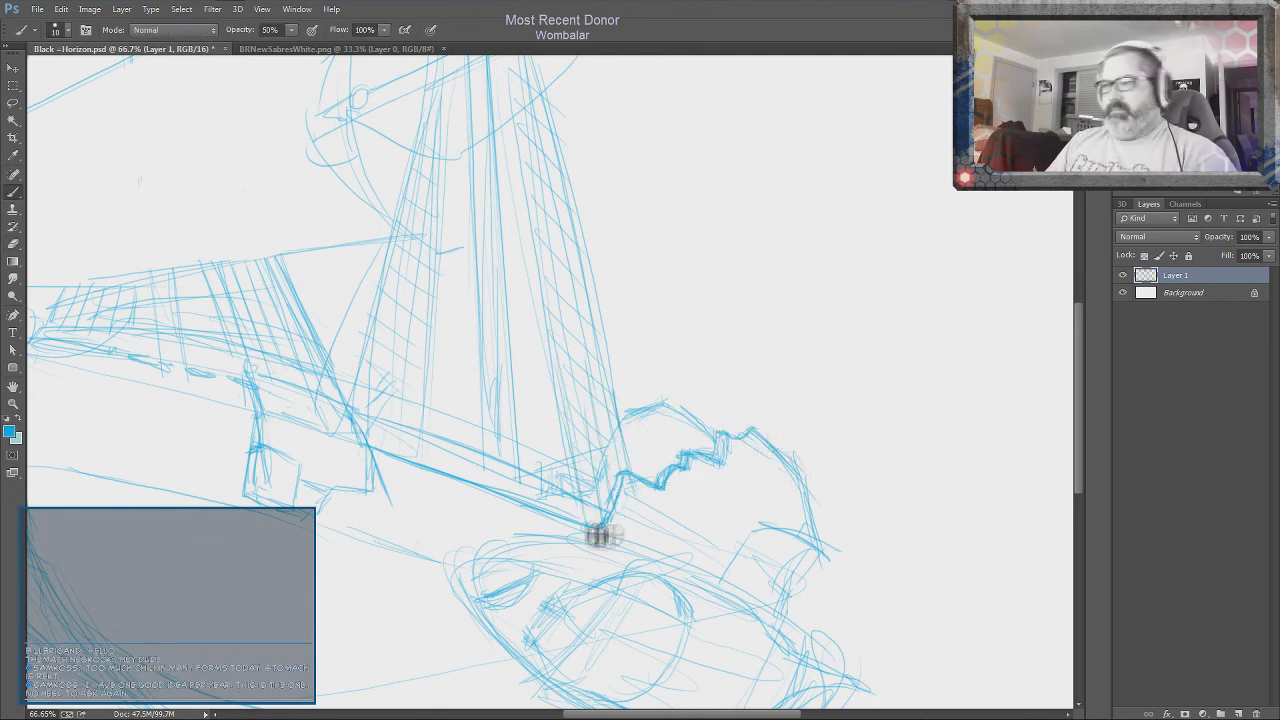
key(ctrl+0)
key(ctrl+shift+n)
Draw red straight perspective lines on Layer 2, lower its opacity, and reselect Layer 1
key(Return)
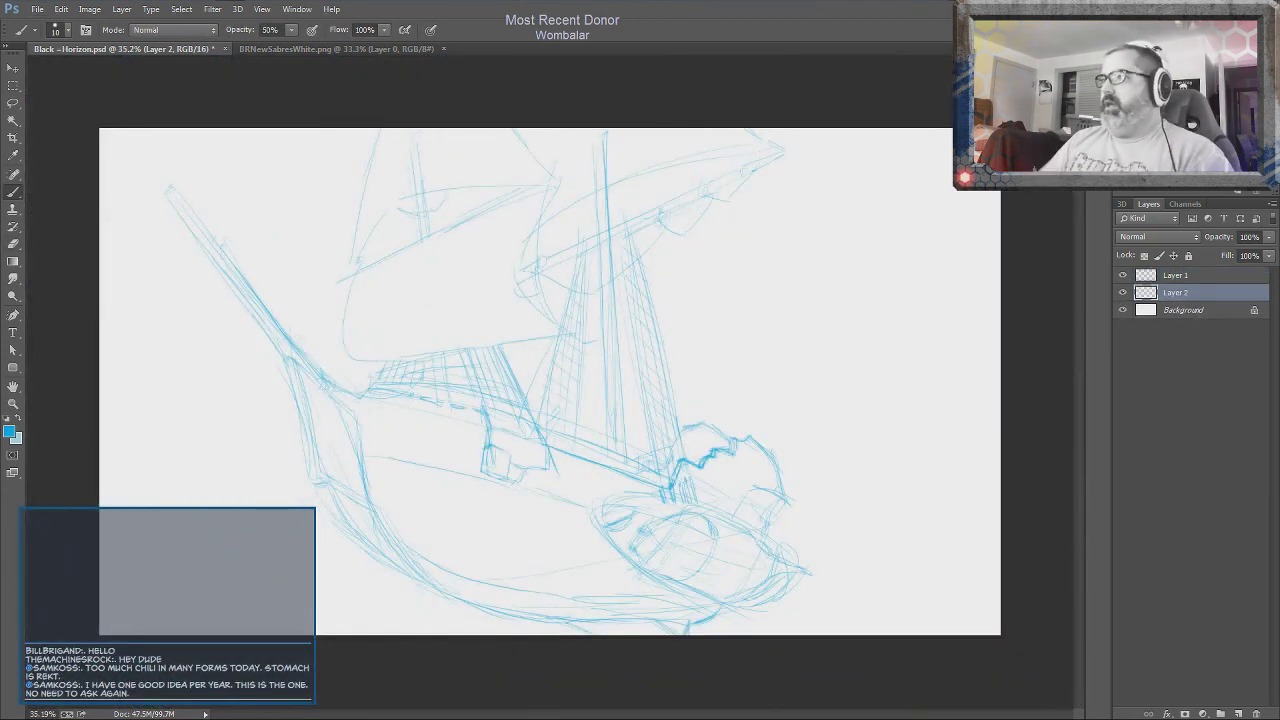
shift+click(128, 524)
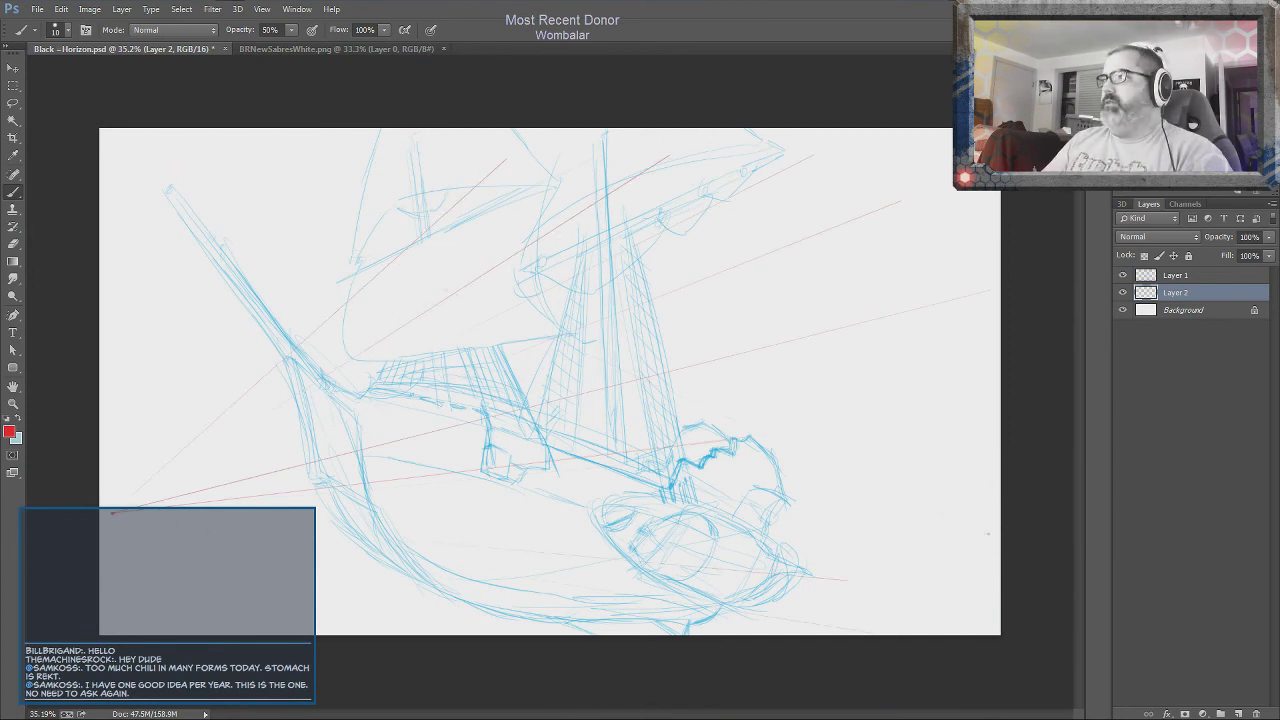
drag(1218, 237, 1172, 240)
click(1175, 275)
scroll(770, 545, up, 3)
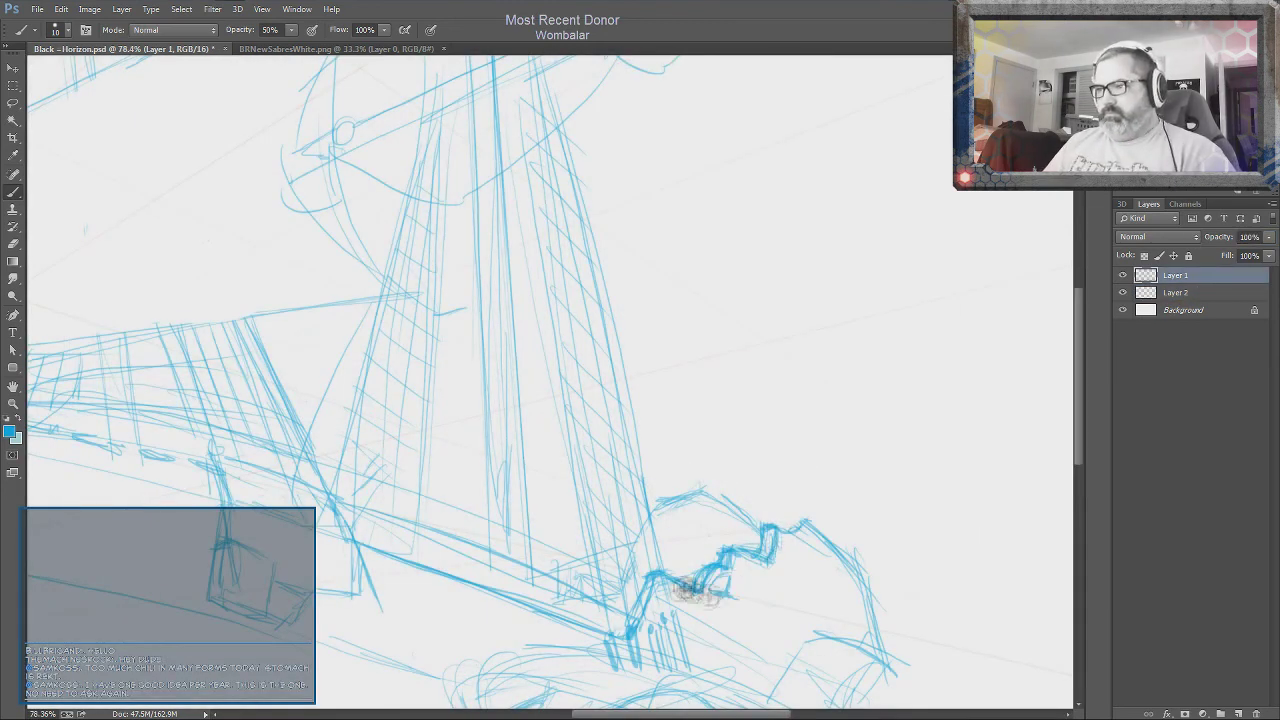
Sketch a boxy stern structure and strengthen the oval shape beneath the stern
drag(830, 540, 855, 390)
mouse_move(960, 500)
mouse_down()
mouse_move(835, 545)
mouse_move(940, 500)
mouse_move(905, 560)
mouse_up()
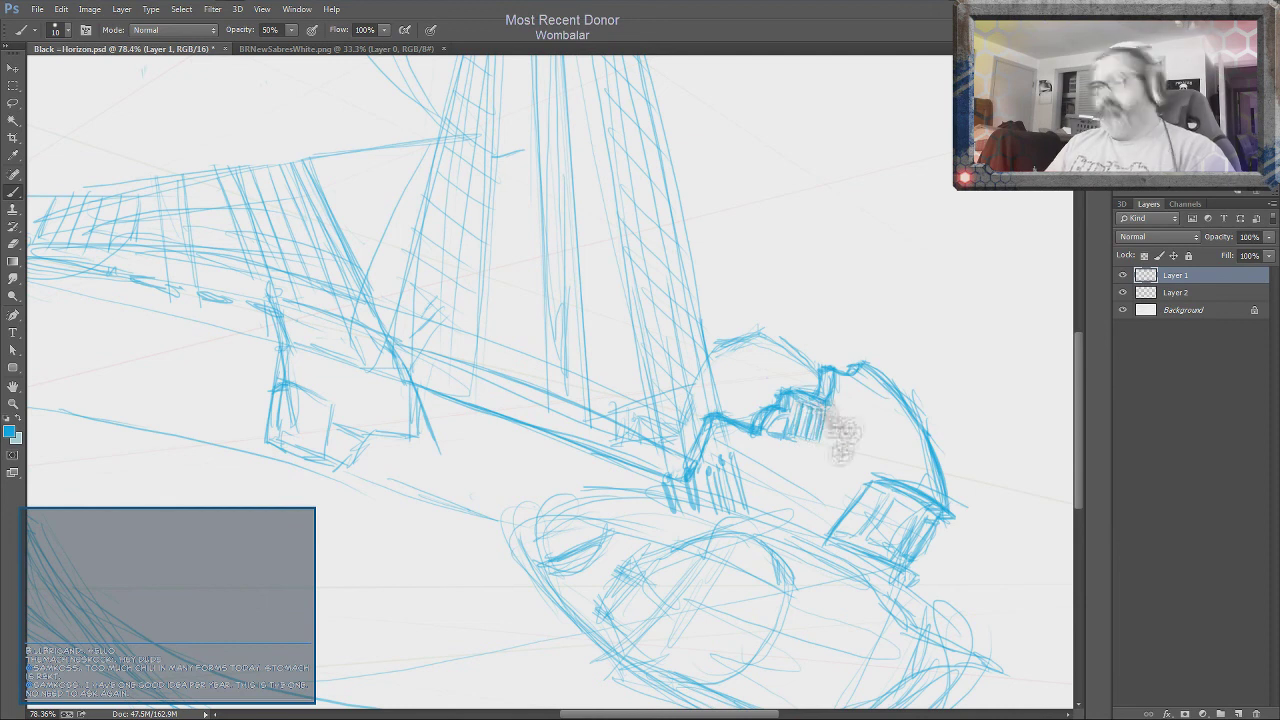
drag(625, 478, 830, 518)
drag(700, 480, 405, 330)
drag(440, 465, 530, 430)
drag(640, 470, 500, 570)
drag(690, 513, 648, 472)
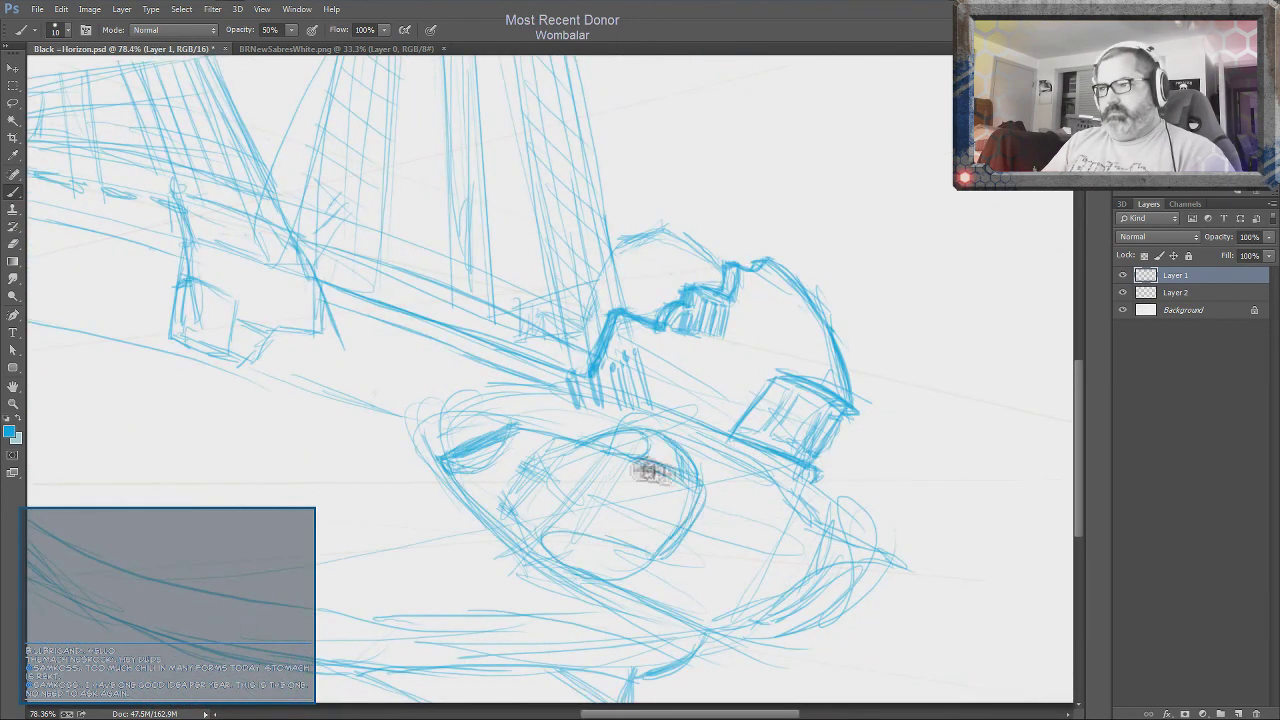
drag(632, 609, 714, 451)
mouse_move(620, 580)
mouse_down()
mouse_move(706, 600)
mouse_move(740, 450)
mouse_move(728, 636)
mouse_move(895, 568)
mouse_up()
Darken the sail's lower edge and add strokes above and right of the stern cabin
key(e)
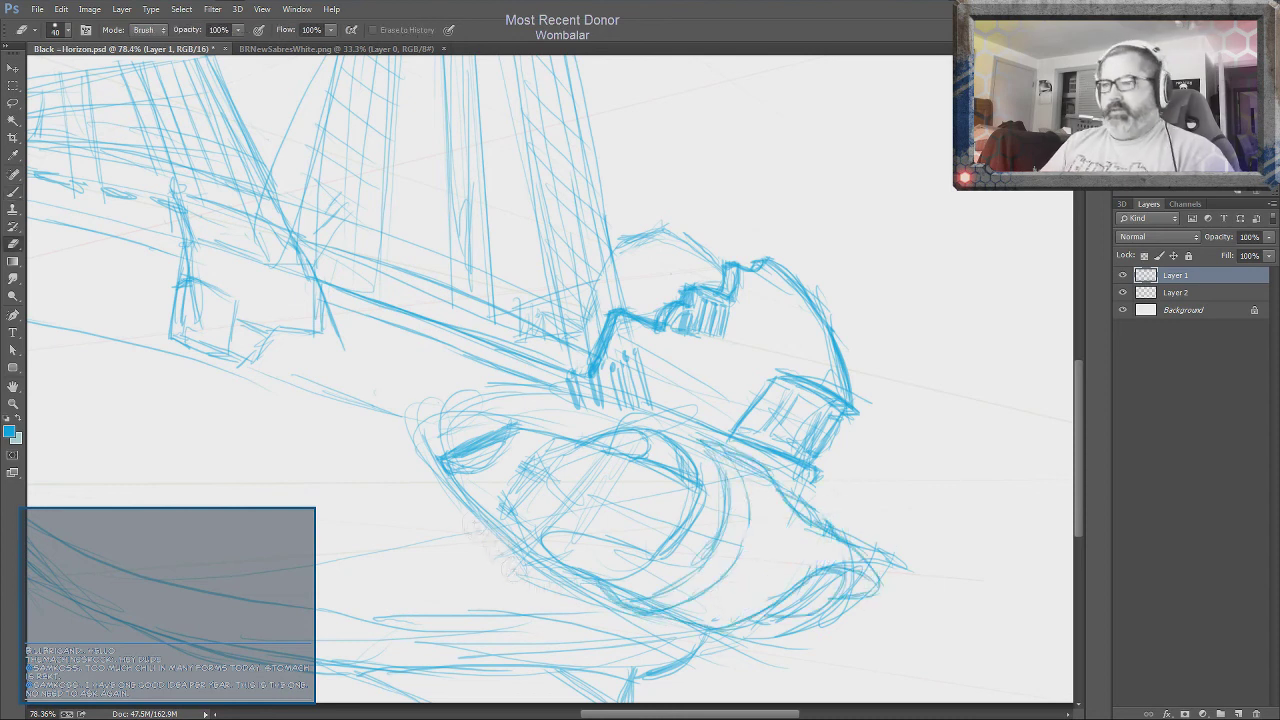
drag(380, 510, 738, 580)
key(b)
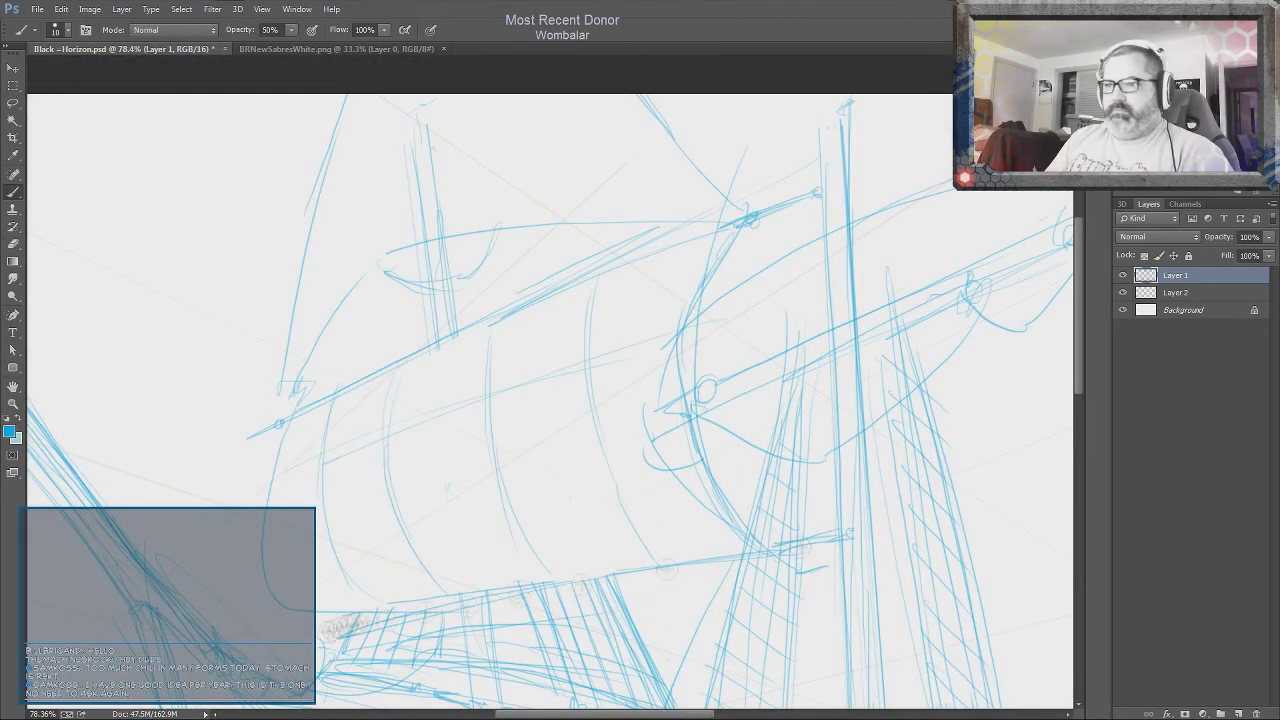
drag(337, 623, 855, 535)
drag(700, 400, 979, 334)
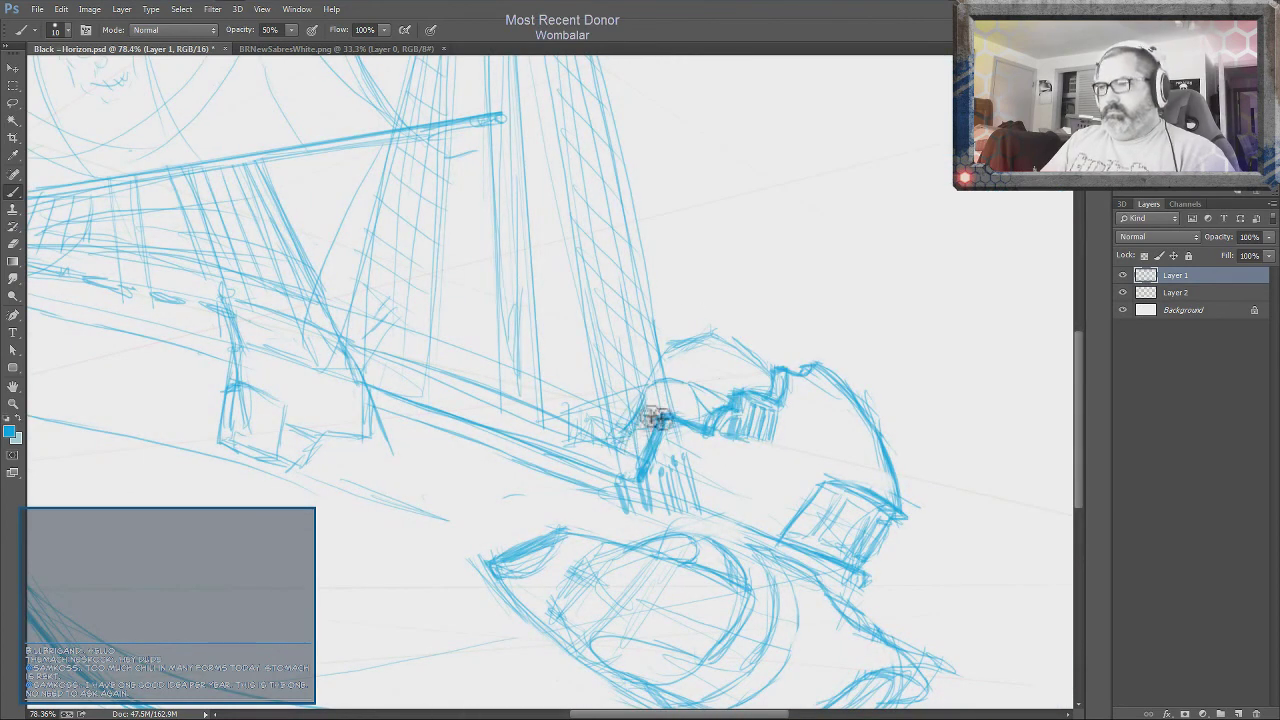
drag(658, 385, 698, 357)
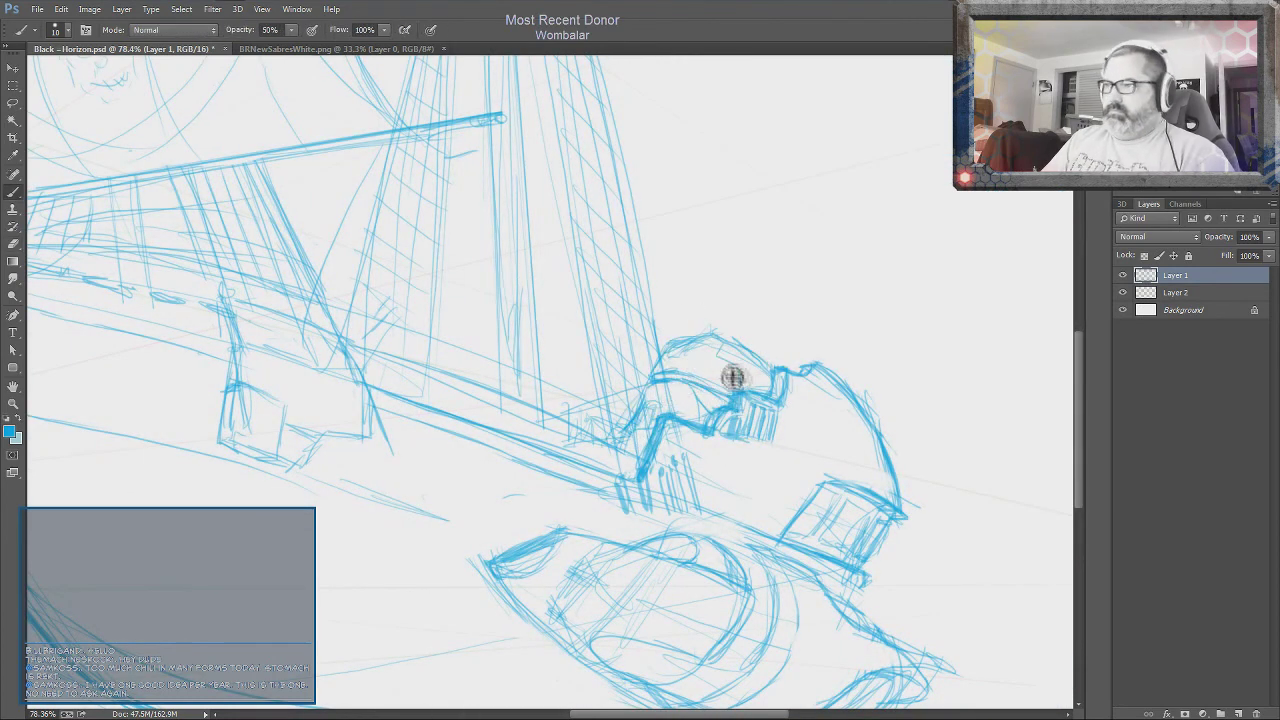
mouse_move(780, 345)
mouse_down()
mouse_move(900, 285)
mouse_move(1000, 440)
mouse_up()
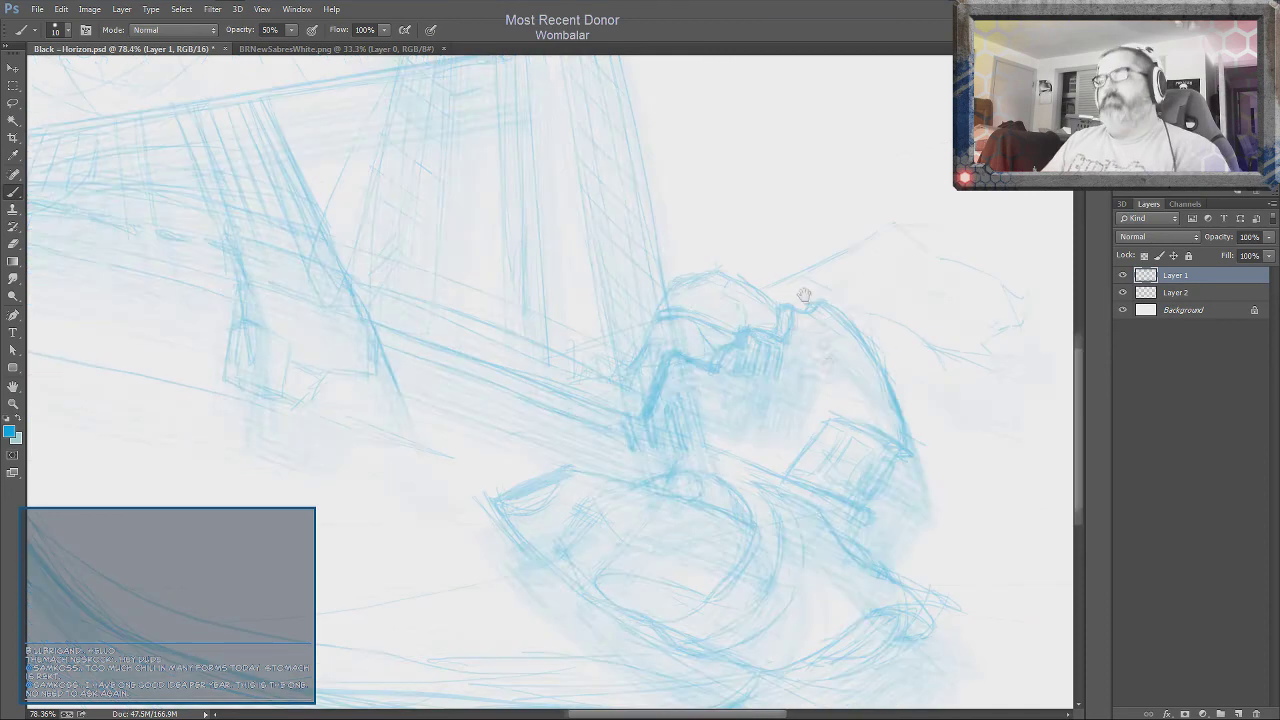
Sketch long lines reaching toward the stern and review the brush presets
drag(705, 275, 595, 510)
mouse_move(950, 180)
mouse_down()
mouse_move(770, 330)
mouse_move(590, 380)
mouse_move(642, 396)
mouse_up()
drag(805, 530, 960, 370)
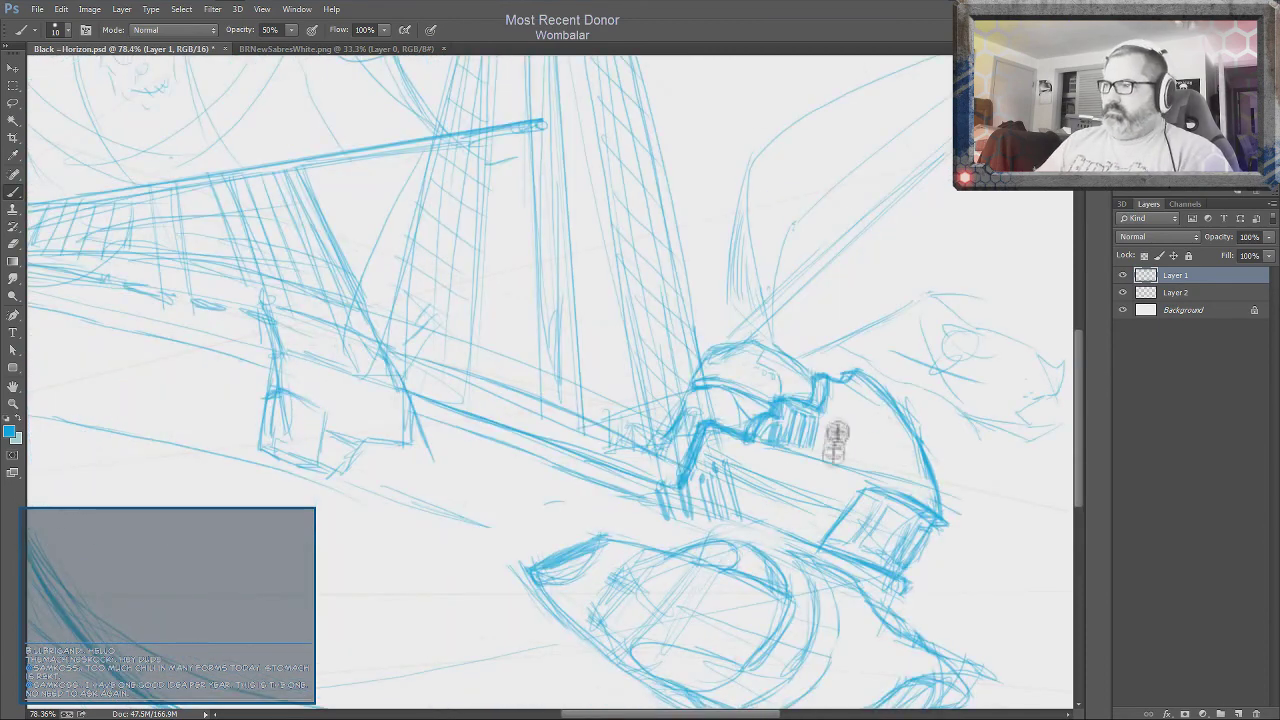
drag(845, 378, 905, 322)
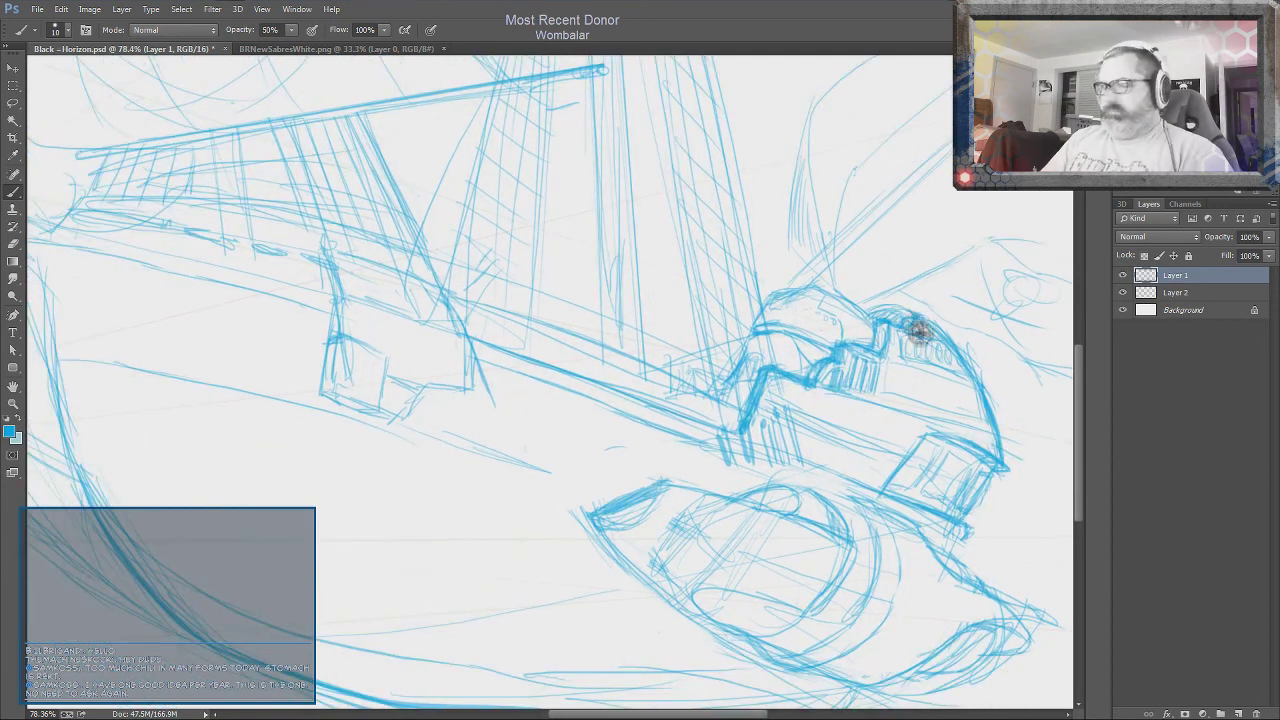
right_click(916, 330)
key(Escape)
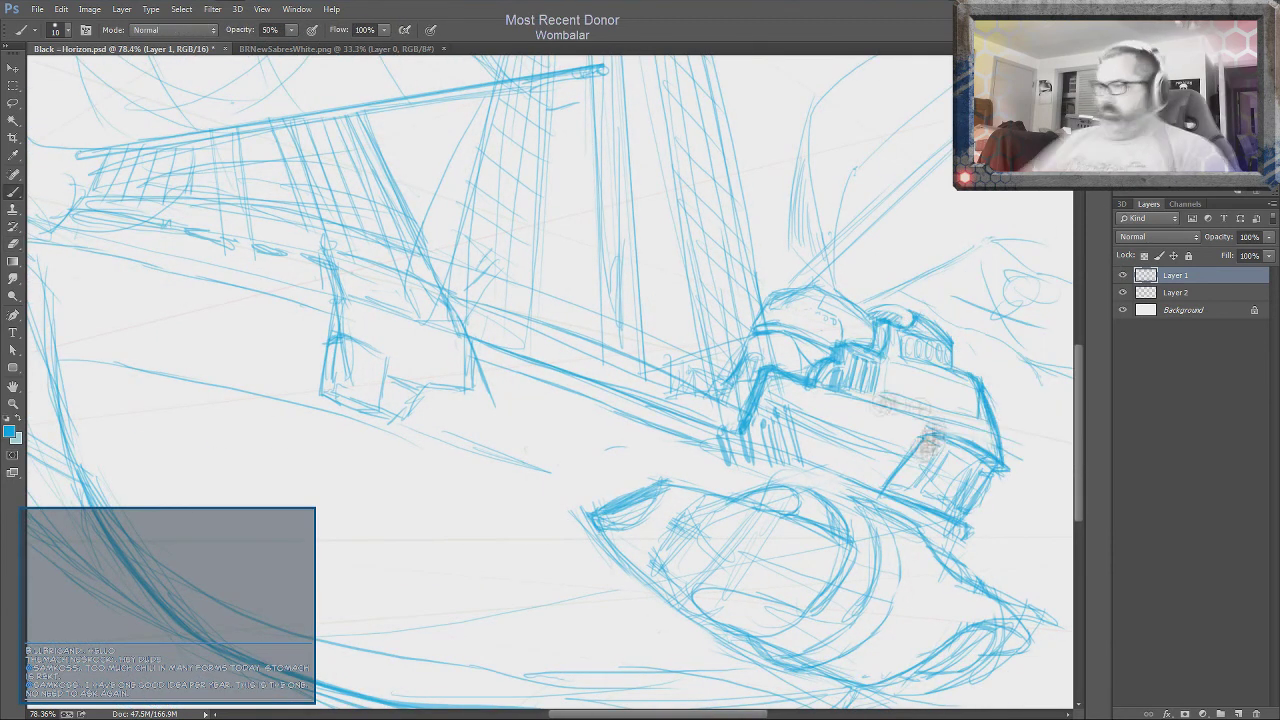
key(e)
key(b)
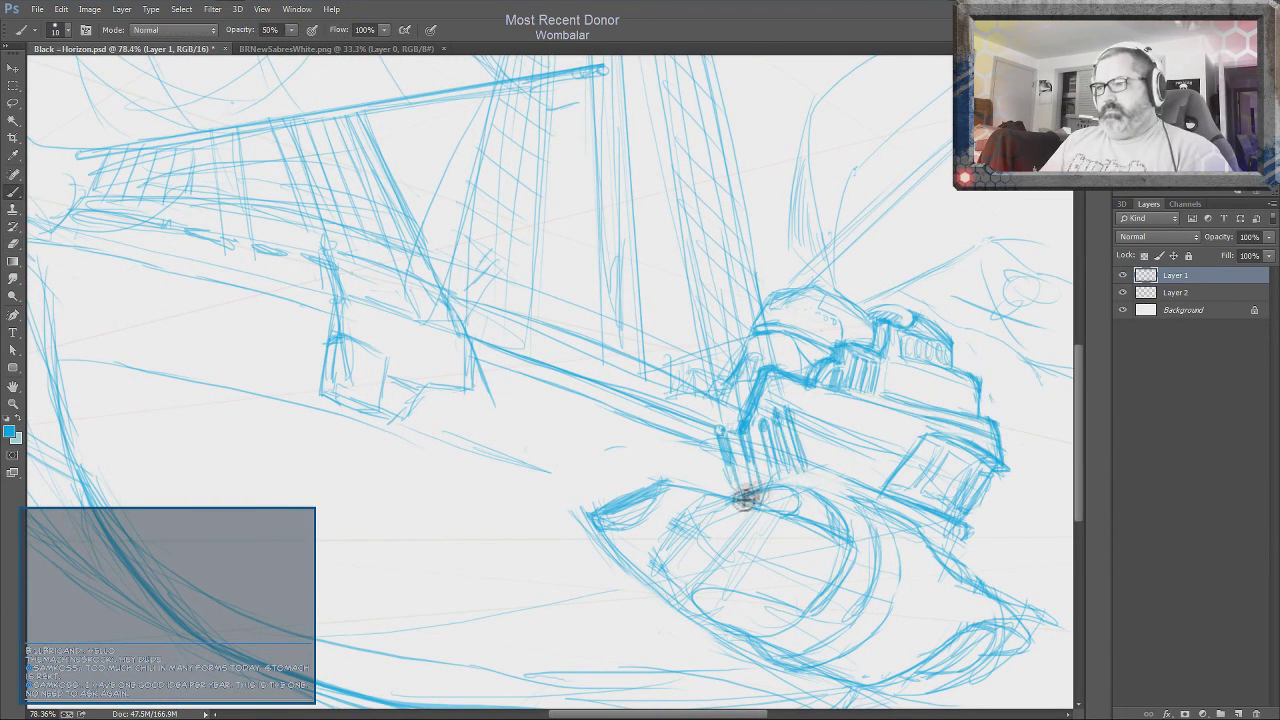
Erase stray strokes near the lower mid-ship hull
drag(745, 498, 815, 585)
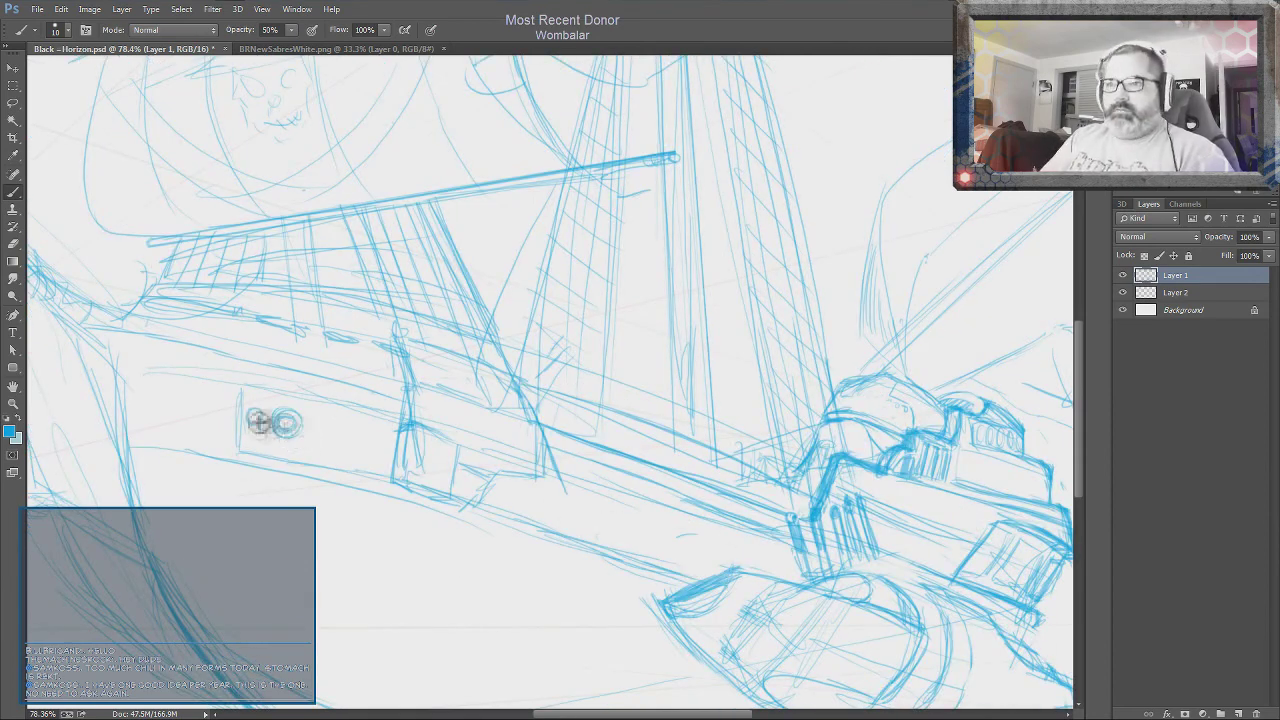
scroll(275, 422, down, 5)
key(e)
drag(223, 457, 405, 476)
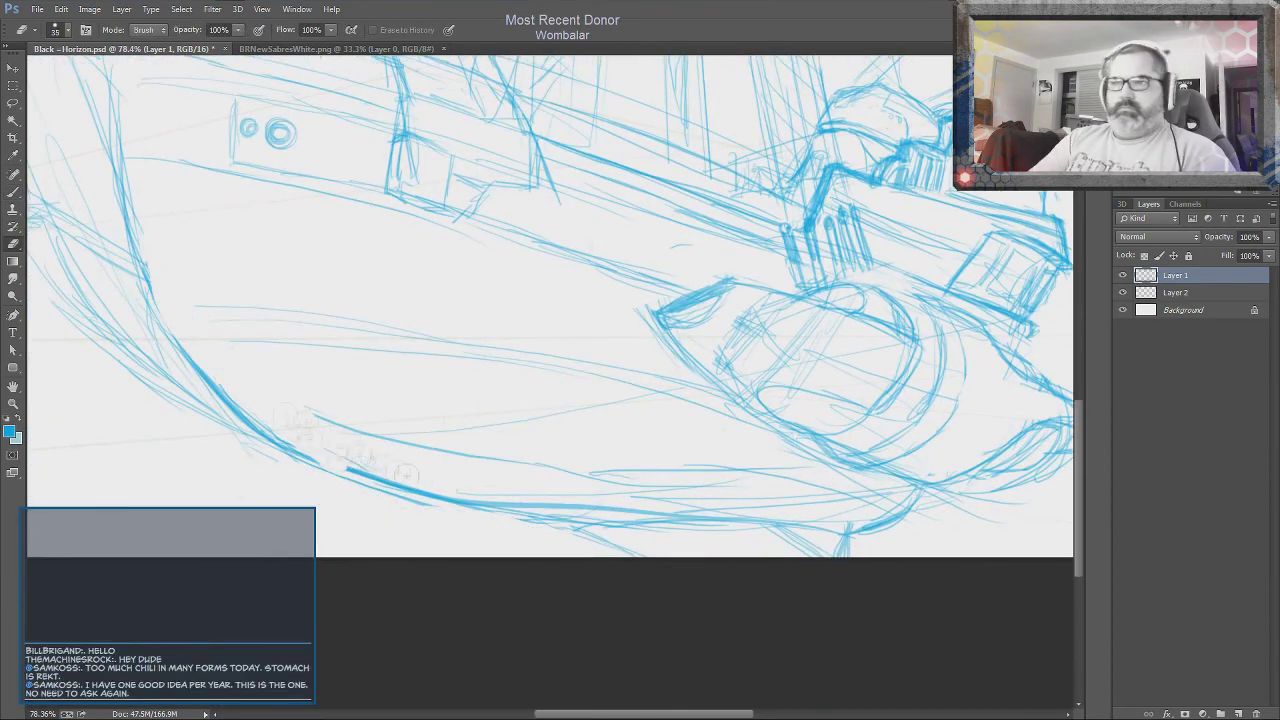
scroll(406, 473, down, 5)
key(b)
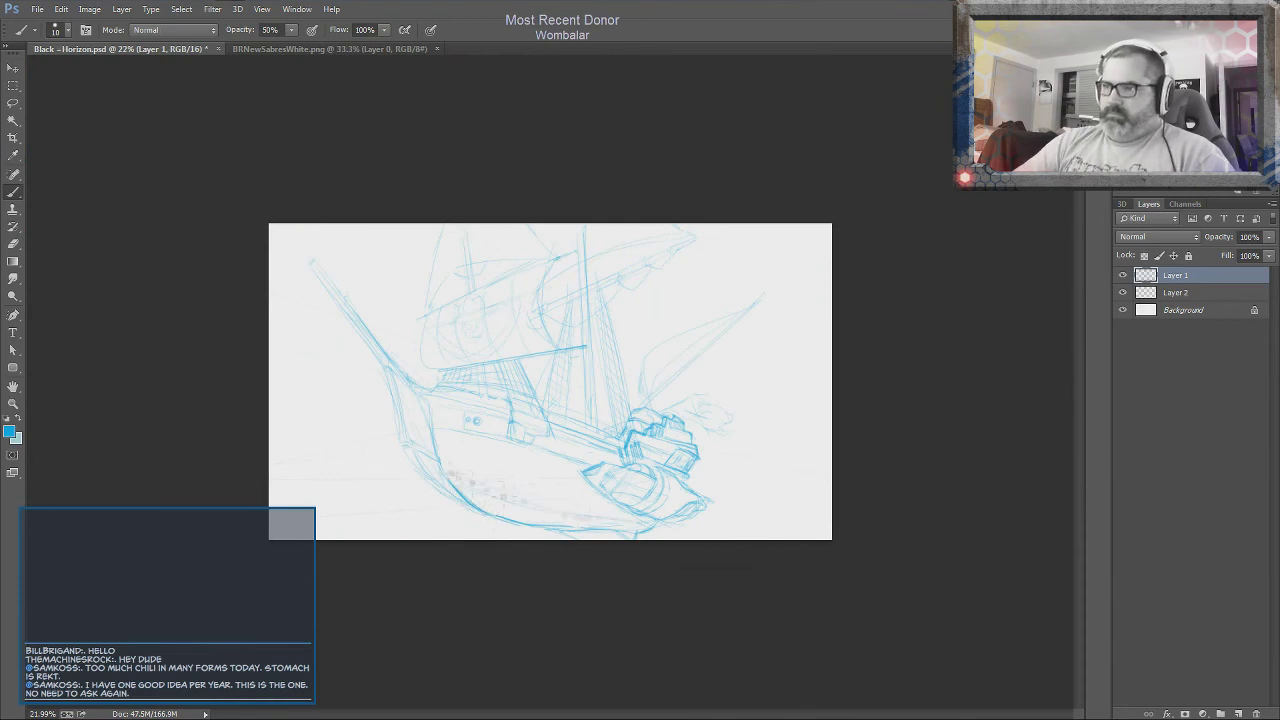
scroll(511, 435, up, 4)
Sketch small shapes beside the bow lines around the ship's mid-section
mouse_move(771, 543)
mouse_down()
mouse_move(446, 362)
mouse_move(569, 374)
mouse_up()
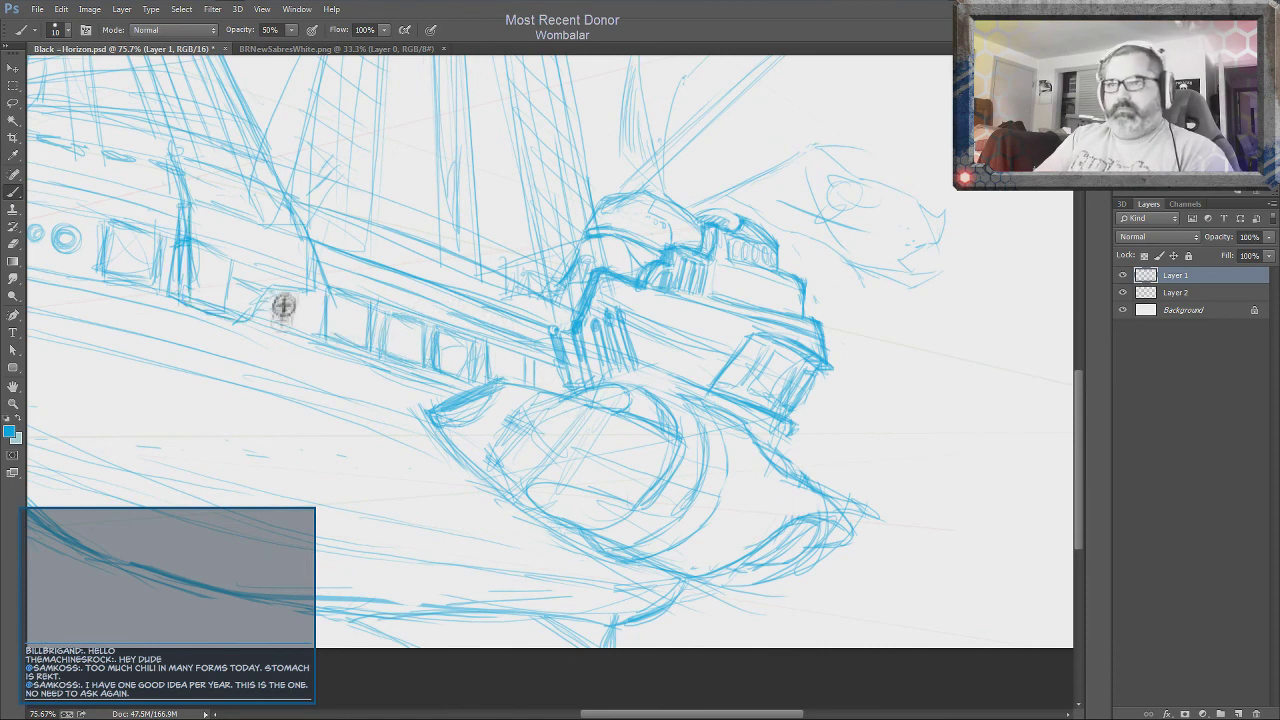
drag(131, 265, 336, 341)
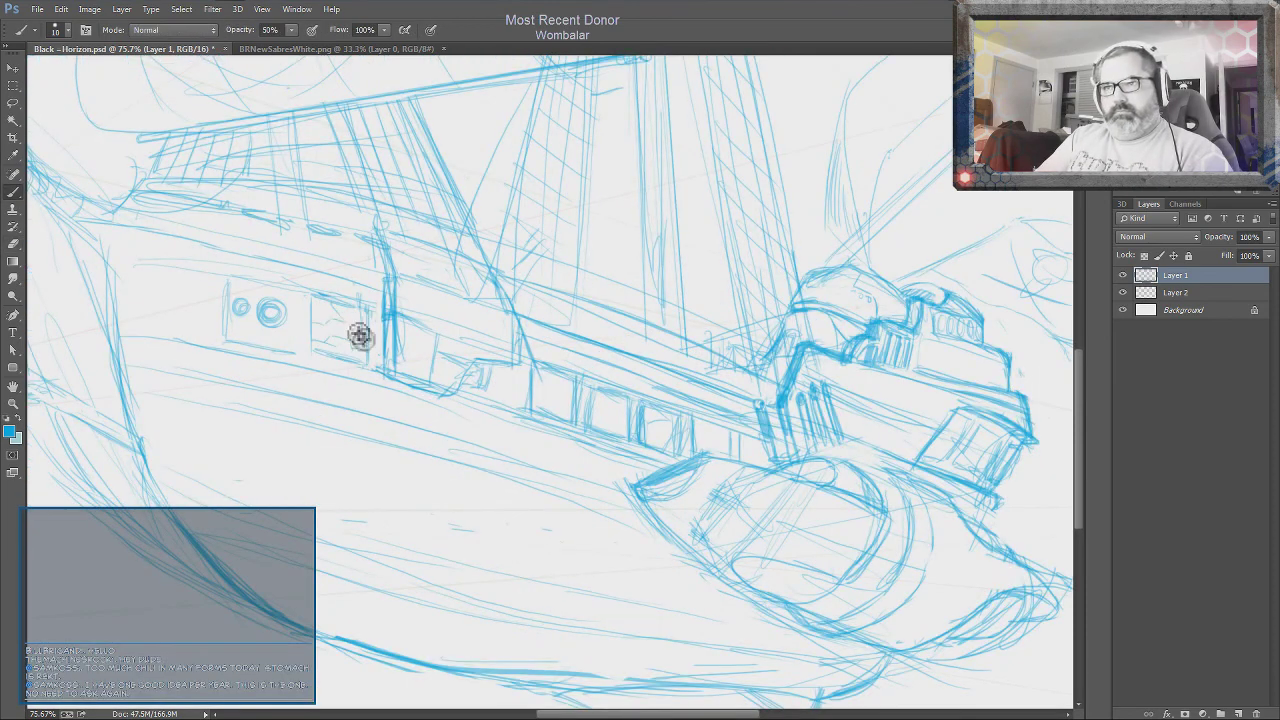
scroll(557, 486, down, 5)
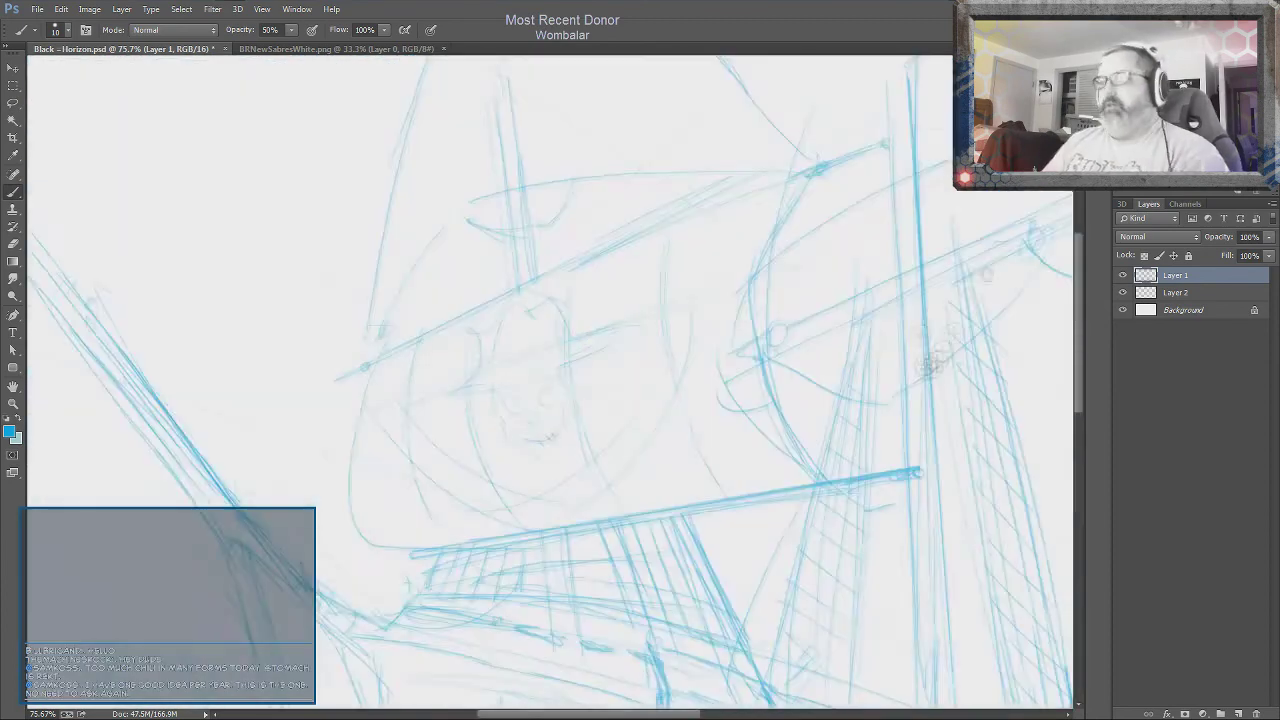
scroll(890, 421, down, 4)
scroll(890, 421, up, 5)
mouse_move(515, 245)
mouse_down()
mouse_move(600, 330)
mouse_move(702, 355)
mouse_up()
Sketch the figurehead's body and outstretched arm with rough strokes at the bow
drag(753, 388, 745, 540)
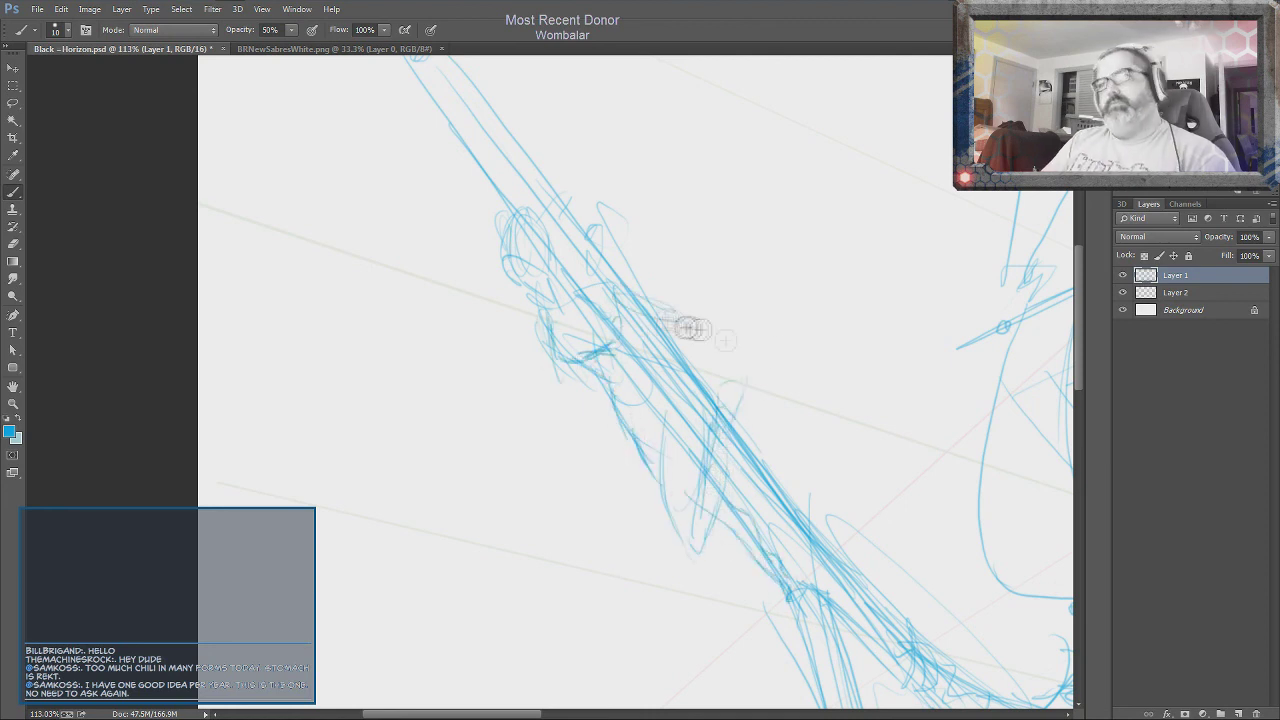
drag(580, 356, 567, 433)
drag(612, 305, 772, 340)
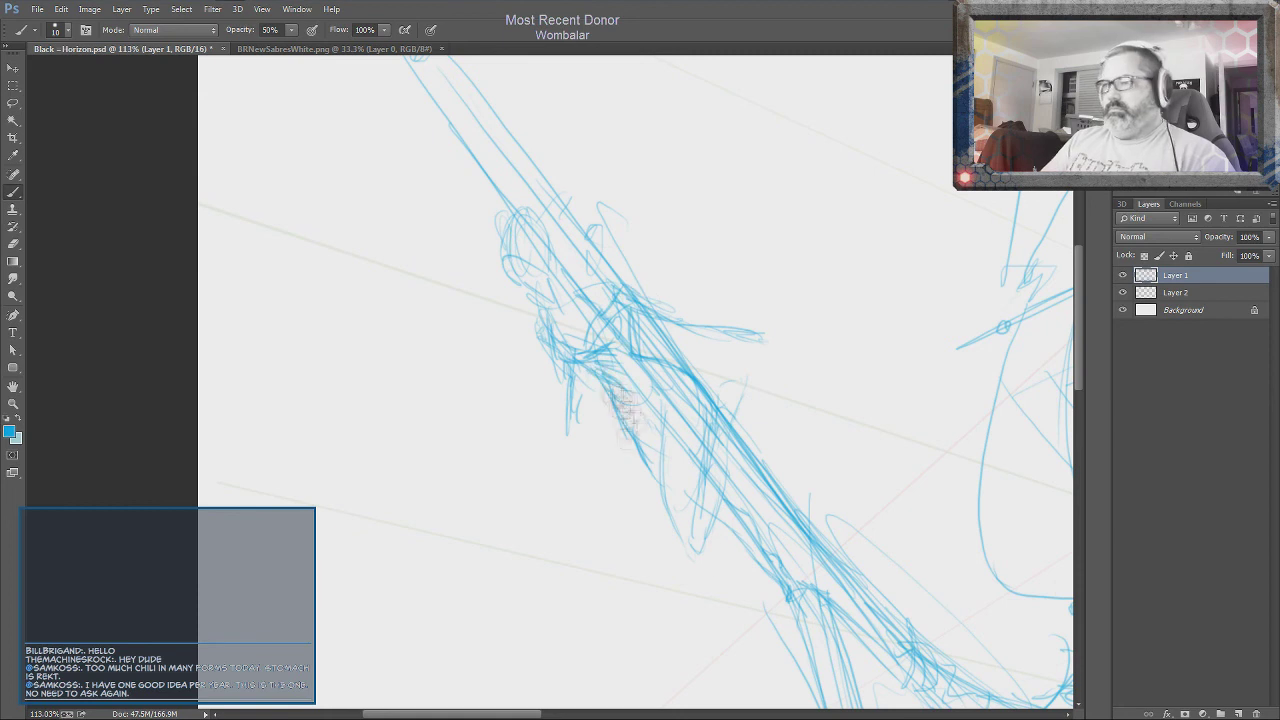
drag(727, 563, 645, 420)
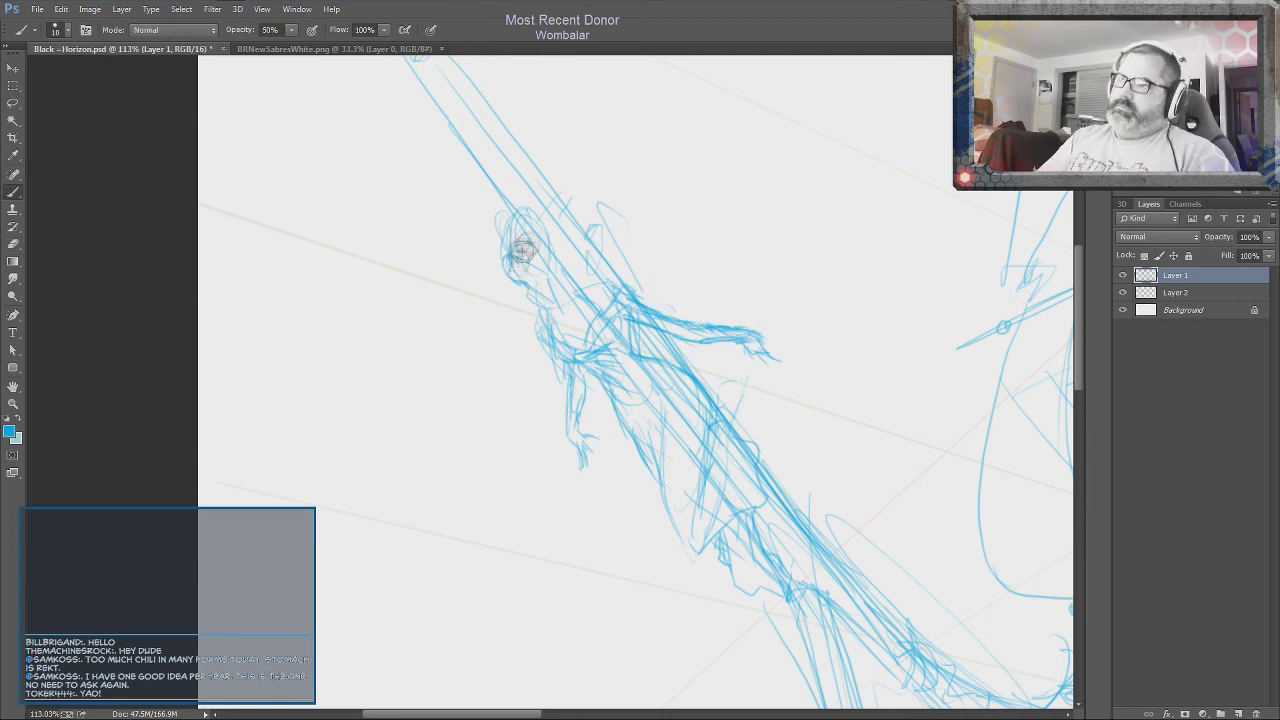
scroll(524, 272, up, 8)
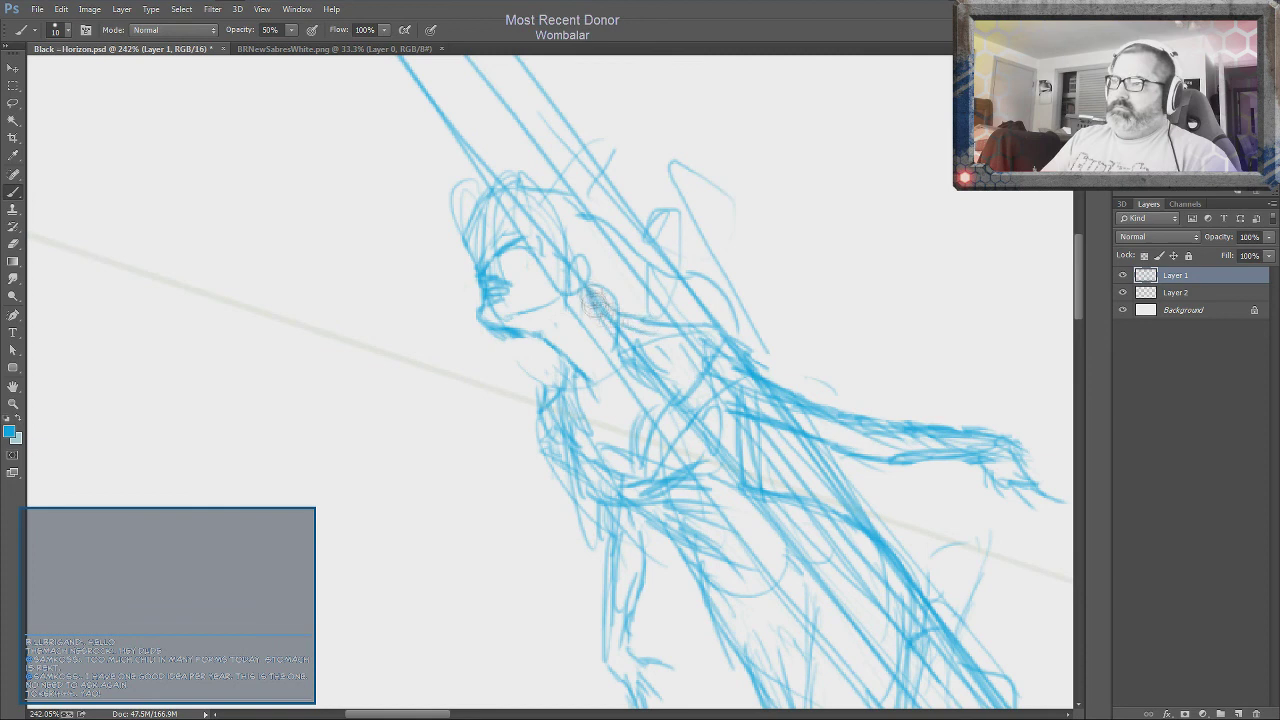
Rework the figurehead's head, sketch her lower body, and zoom out to fit
drag(580, 300, 700, 420)
drag(770, 300, 785, 360)
key(e)
key(b)
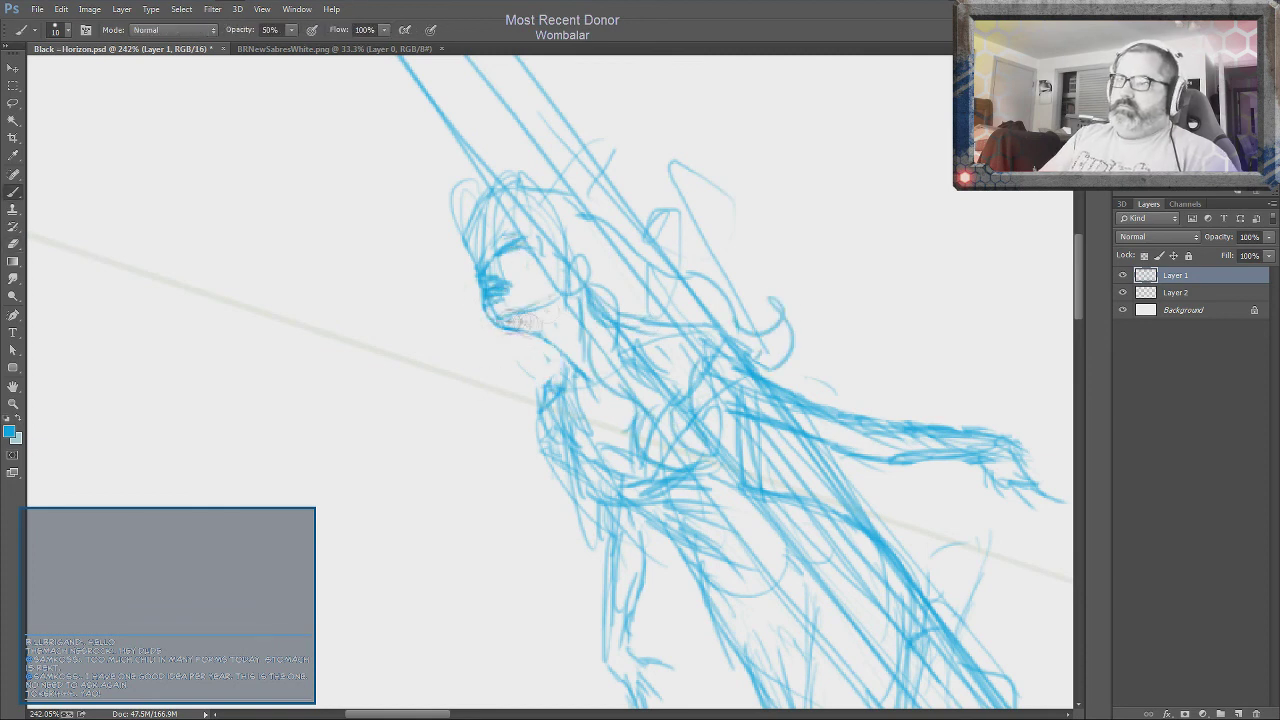
scroll(515, 320, down, 2)
scroll(708, 447, down, 5)
mouse_move(708, 447)
mouse_down()
mouse_move(790, 615)
mouse_move(900, 460)
mouse_up()
scroll(729, 514, down, 5)
scroll(683, 514, up, 5)
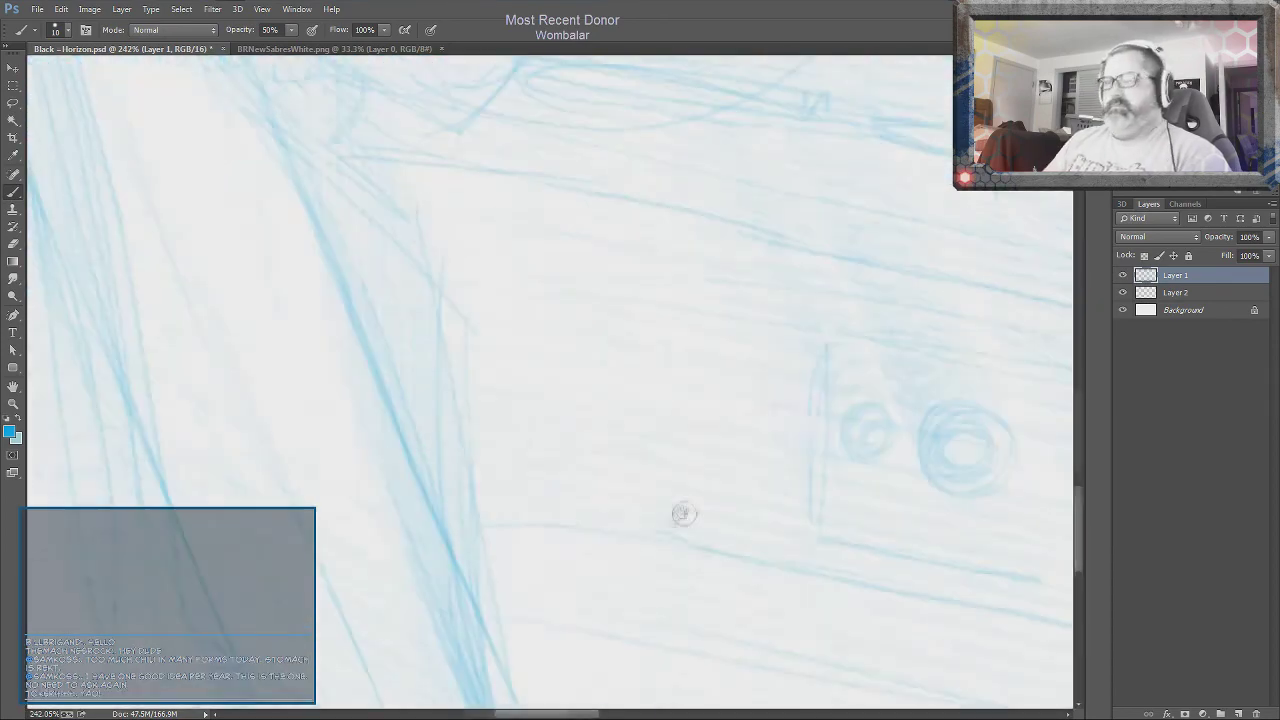
scroll(683, 514, down, 5)
scroll(808, 477, down, 3)
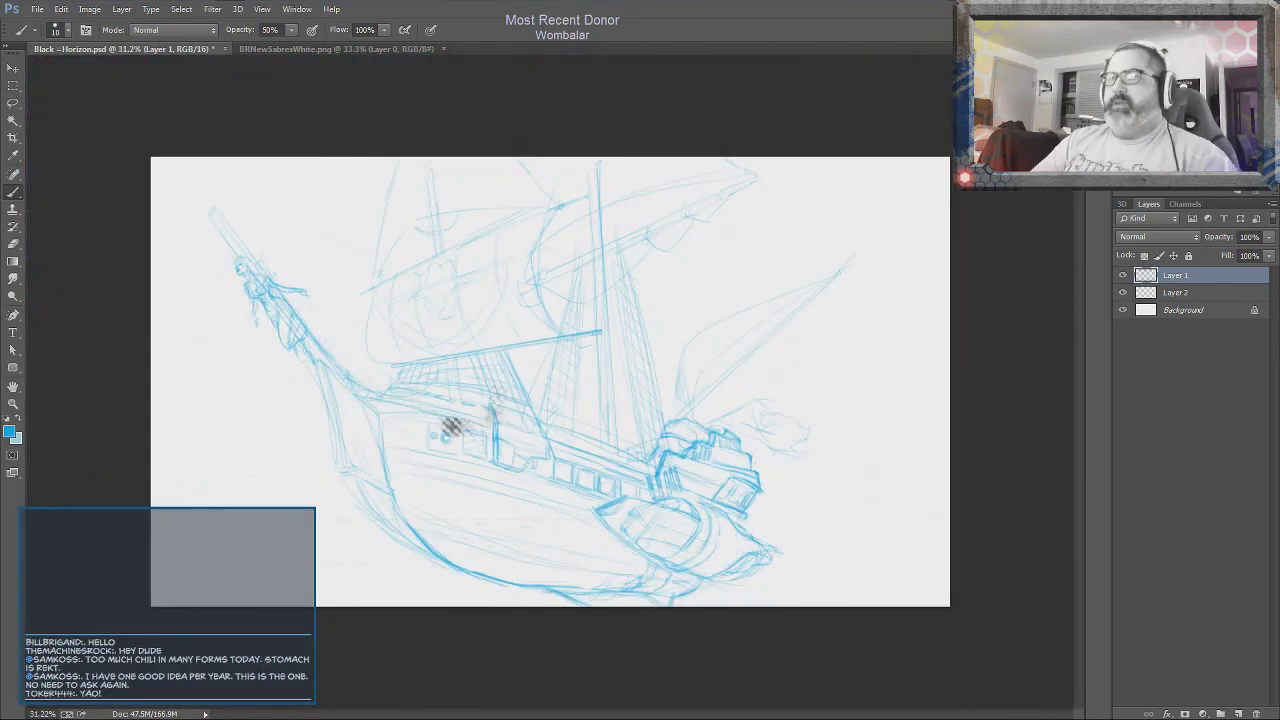
Rename the blue sketch layer to 'Roughs' and add a new empty layer above it
double_click(1175, 275)
text(Roughs)
key(Return)
key(ctrl+shift+alt+n)
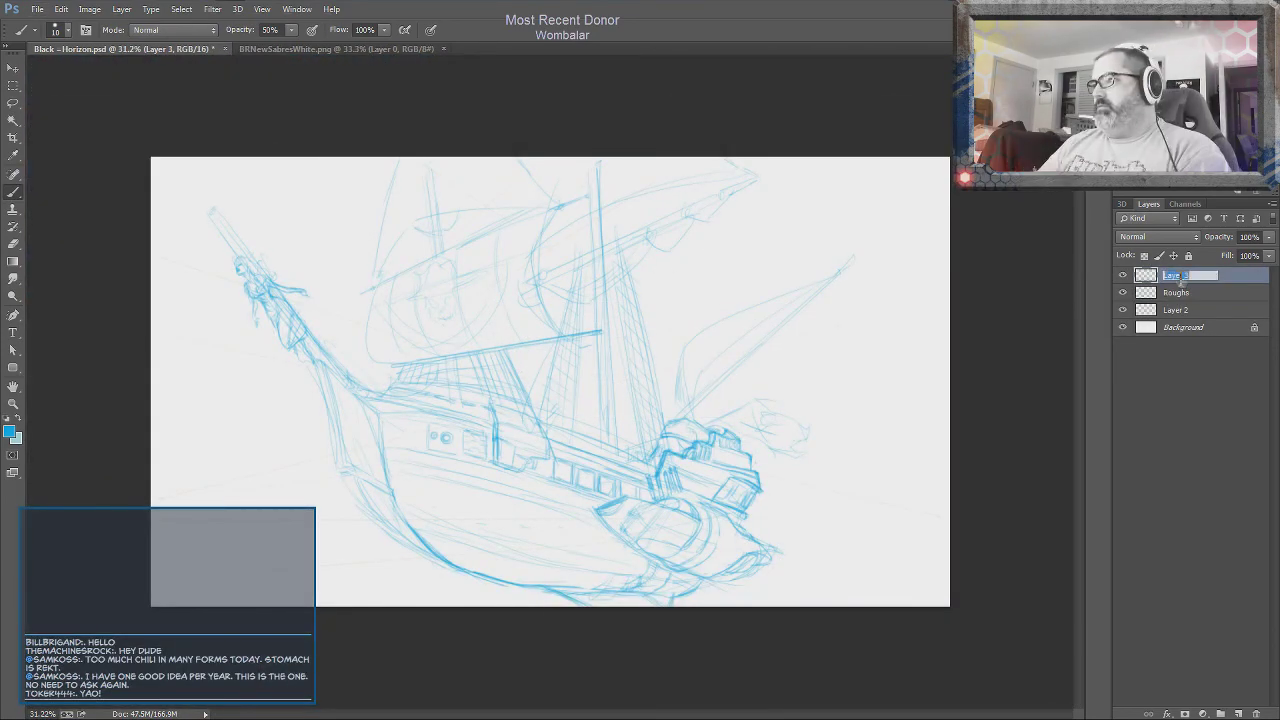
Set the brush to dark grey at 90% opacity with a smaller size
right_click(438, 440)
key(Return)
key(9)
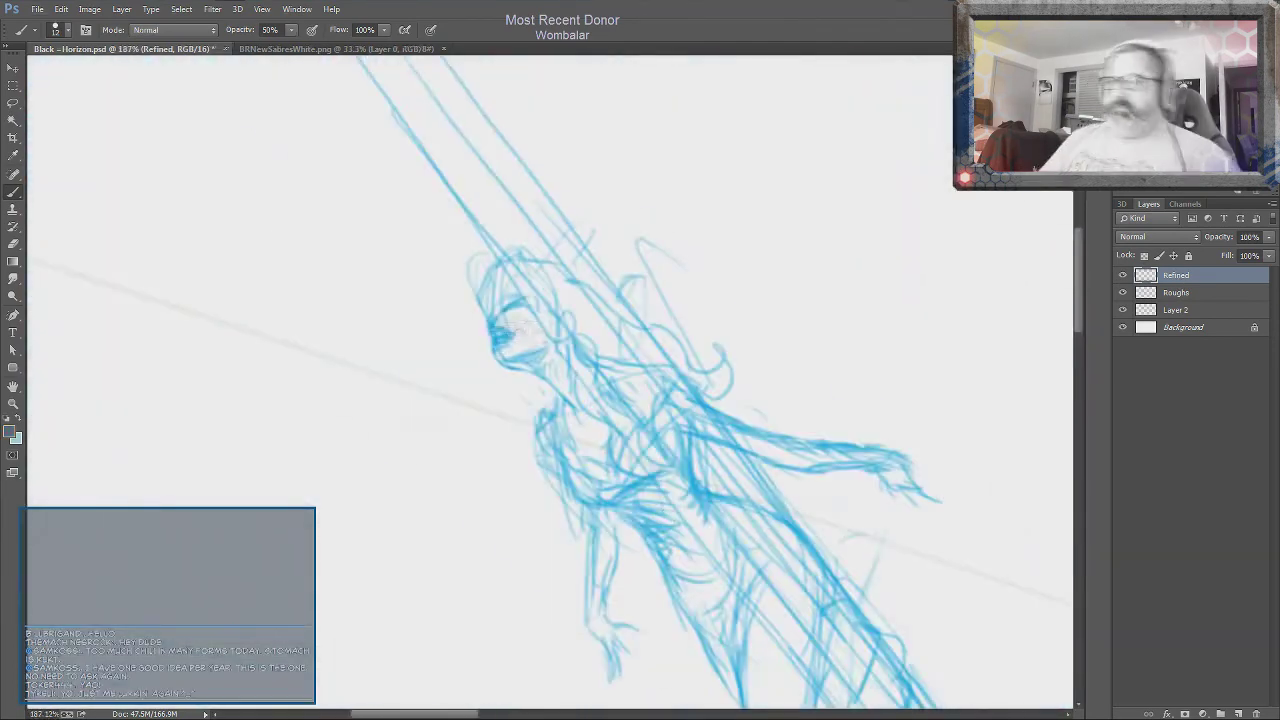
scroll(500, 338, up, 5)
right_click(617, 304)
key(Return)
right_click(463, 354)
key(Return)
scroll(530, 325, up, 2)
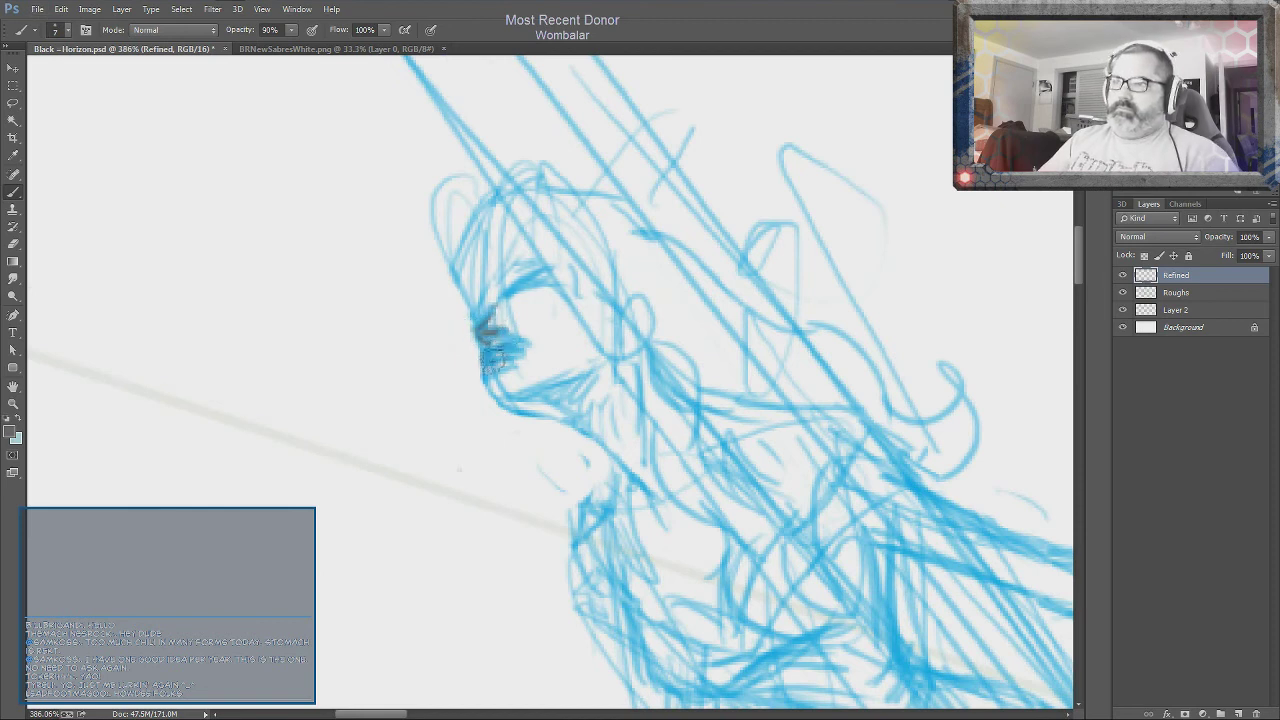
Ink the figurehead's face, jaw, flowing hair strands and shoulder lines in dark grey
drag(476, 330, 560, 270)
drag(625, 295, 600, 350)
mouse_move(452, 285)
mouse_down()
mouse_move(640, 225)
mouse_move(955, 370)
mouse_up()
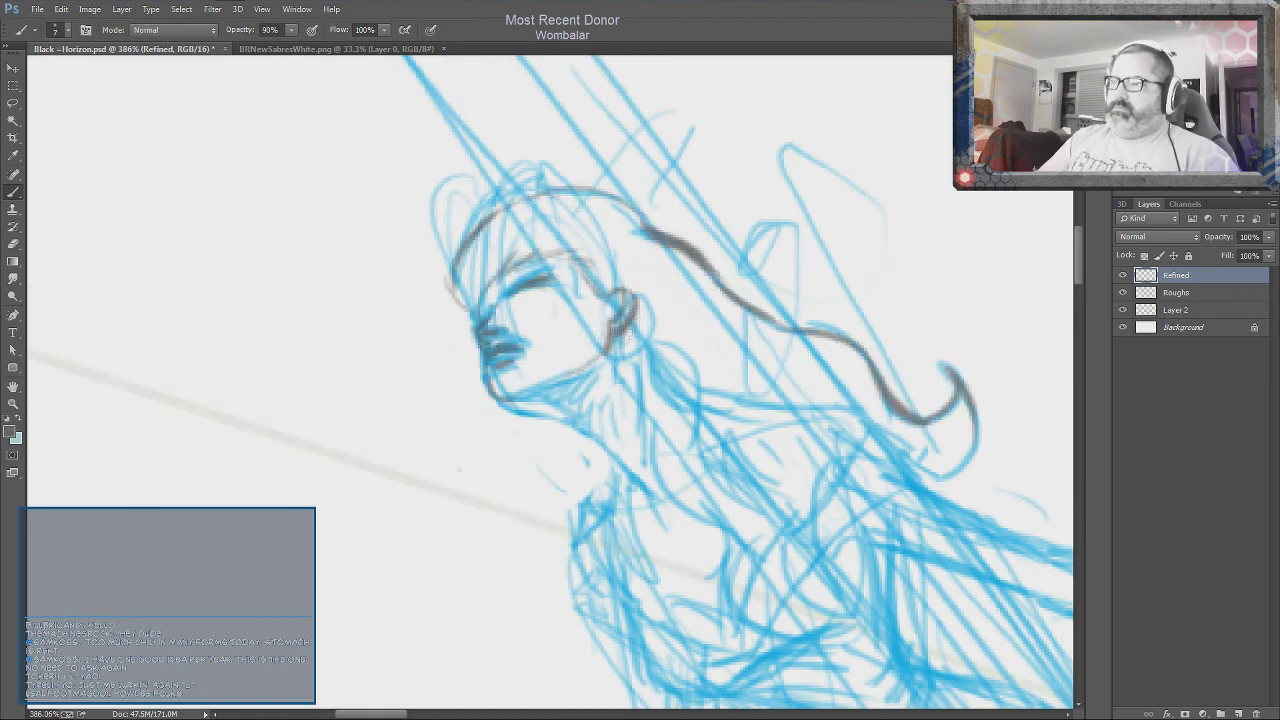
drag(556, 417, 568, 497)
drag(652, 330, 704, 507)
drag(764, 470, 900, 440)
drag(740, 460, 724, 590)
drag(560, 420, 560, 570)
drag(490, 230, 710, 370)
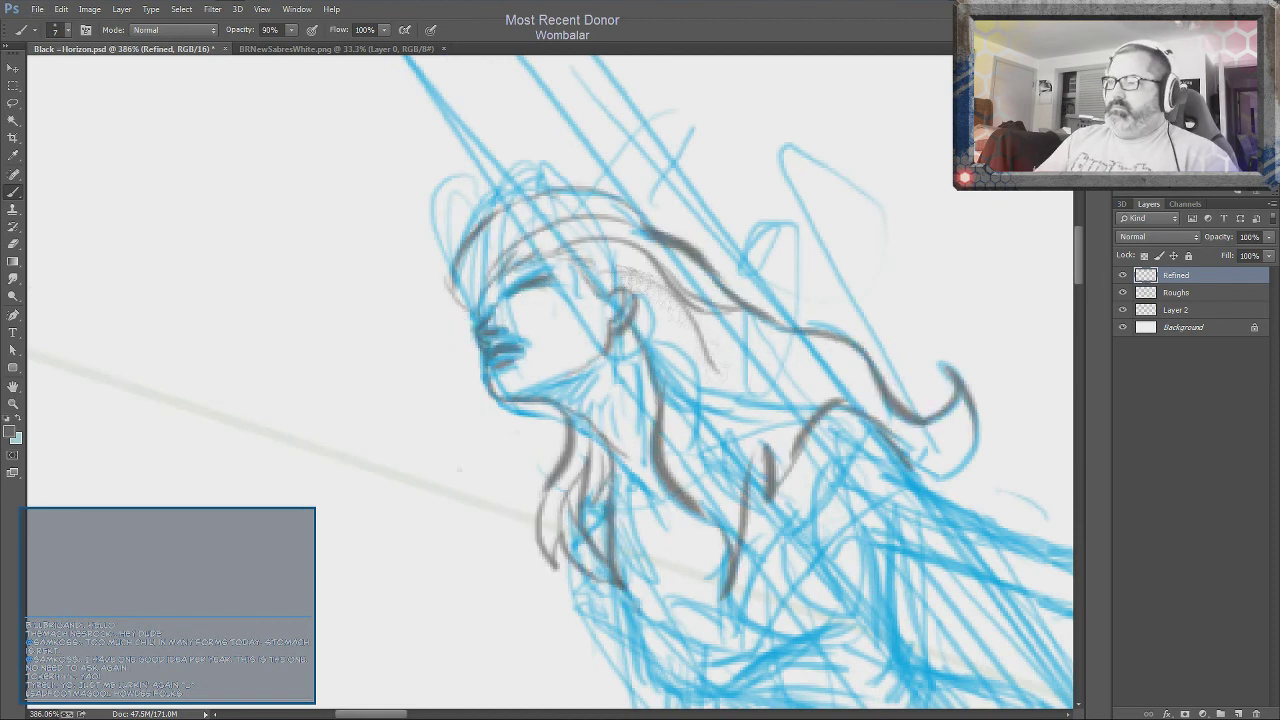
drag(620, 270, 860, 420)
drag(690, 345, 705, 515)
drag(565, 330, 610, 395)
drag(720, 500, 685, 285)
drag(590, 380, 650, 490)
Trace the figurehead's shoulder, outstretched arm and hand with its fingers
drag(600, 330, 720, 440)
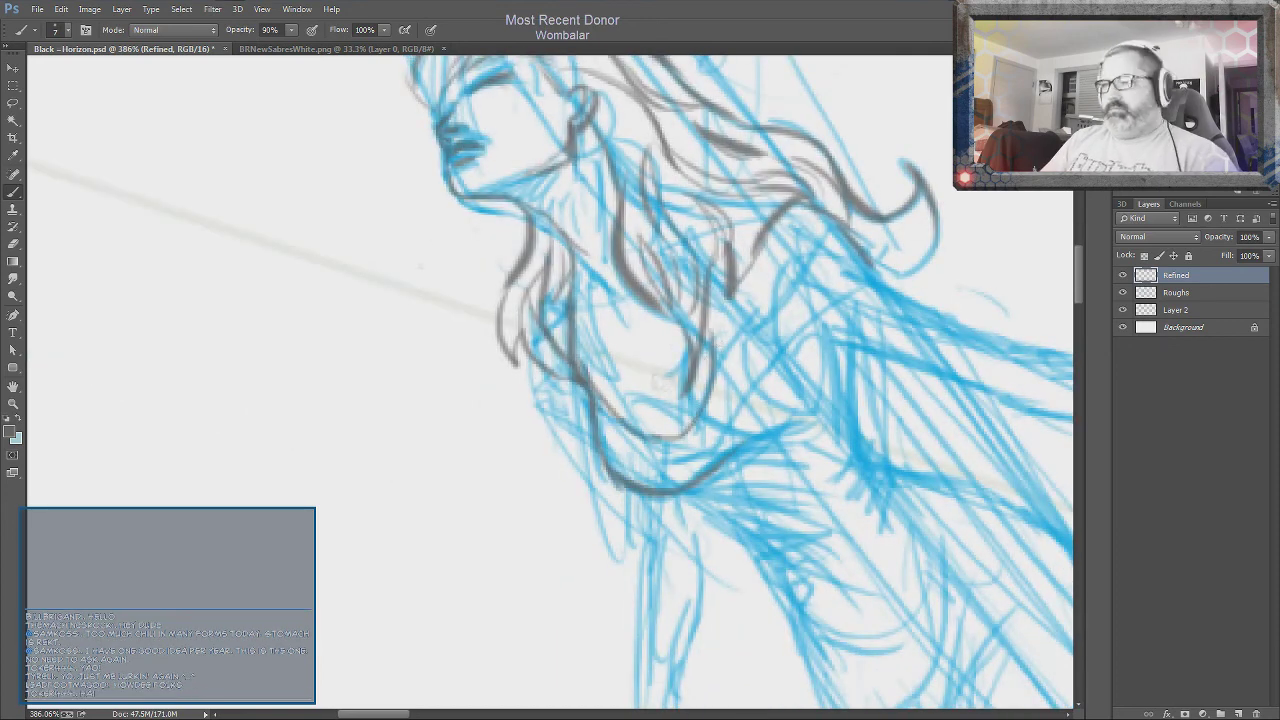
drag(600, 400, 520, 480)
drag(720, 250, 690, 430)
drag(900, 450, 490, 300)
mouse_move(320, 255)
mouse_down()
mouse_move(540, 335)
mouse_move(765, 360)
mouse_up()
drag(760, 300, 860, 410)
drag(750, 330, 790, 410)
Ink the torso, chest, lower body dress folds, and the other arm and hand
drag(600, 400, 730, 360)
drag(560, 290, 340, 440)
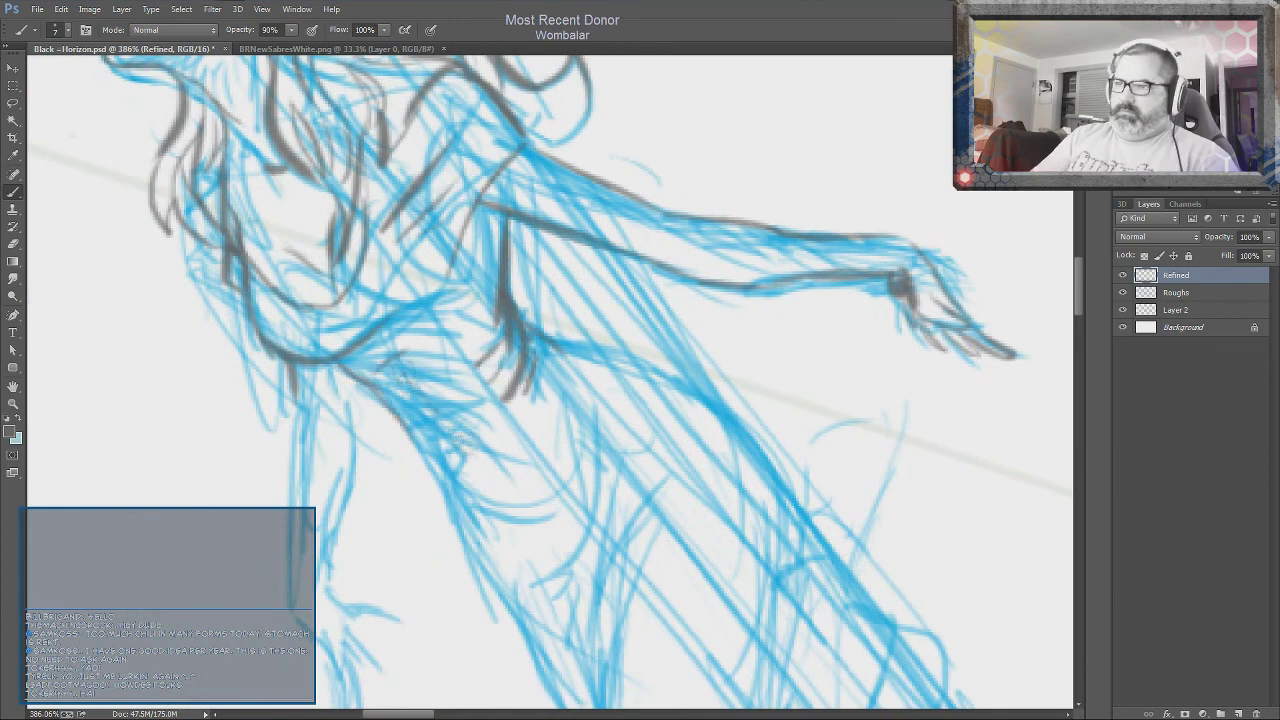
drag(380, 390, 510, 620)
drag(600, 500, 520, 295)
drag(560, 190, 600, 365)
drag(530, 460, 615, 615)
drag(600, 335, 590, 520)
drag(300, 240, 310, 450)
drag(350, 240, 395, 450)
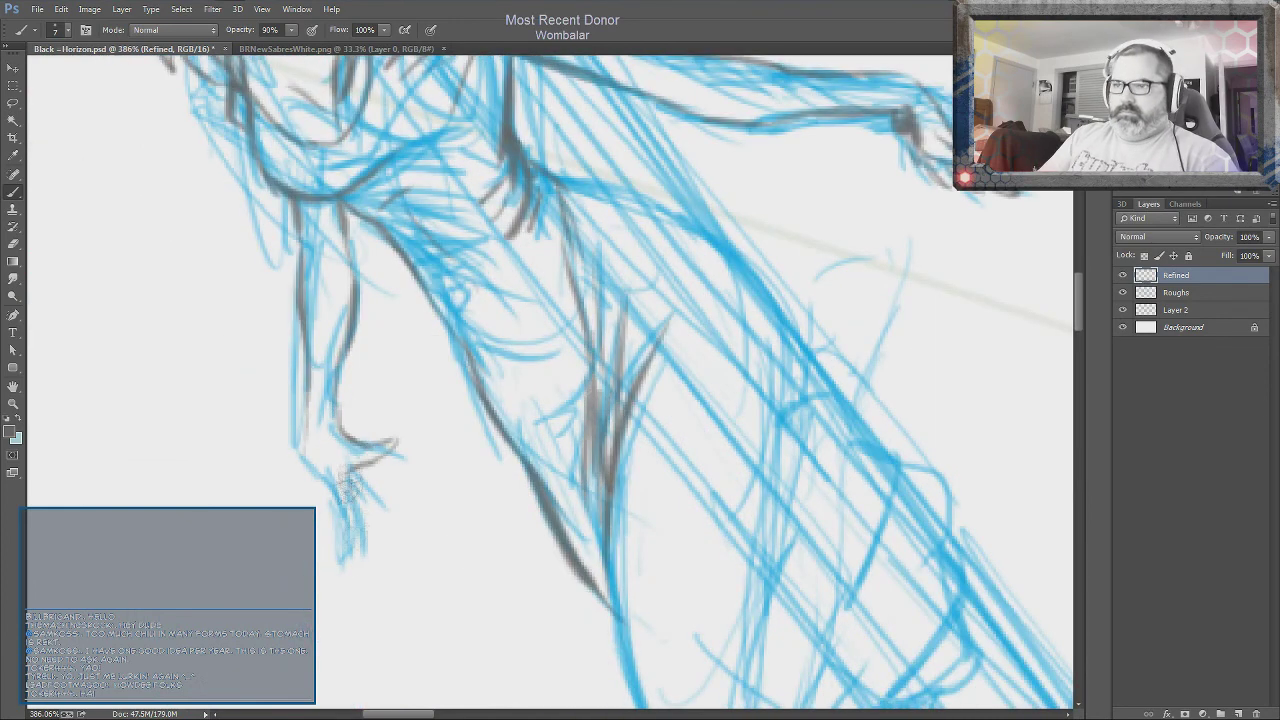
drag(305, 440, 370, 565)
Refine the torso, hip dress fold and hair strands, then view the whole figurehead
drag(703, 537, 470, 370)
drag(540, 320, 530, 500)
mouse_move(520, 400)
mouse_down()
mouse_move(505, 590)
mouse_move(470, 340)
mouse_up()
drag(525, 185, 590, 340)
drag(700, 250, 470, 550)
drag(690, 360, 440, 590)
drag(750, 330, 550, 540)
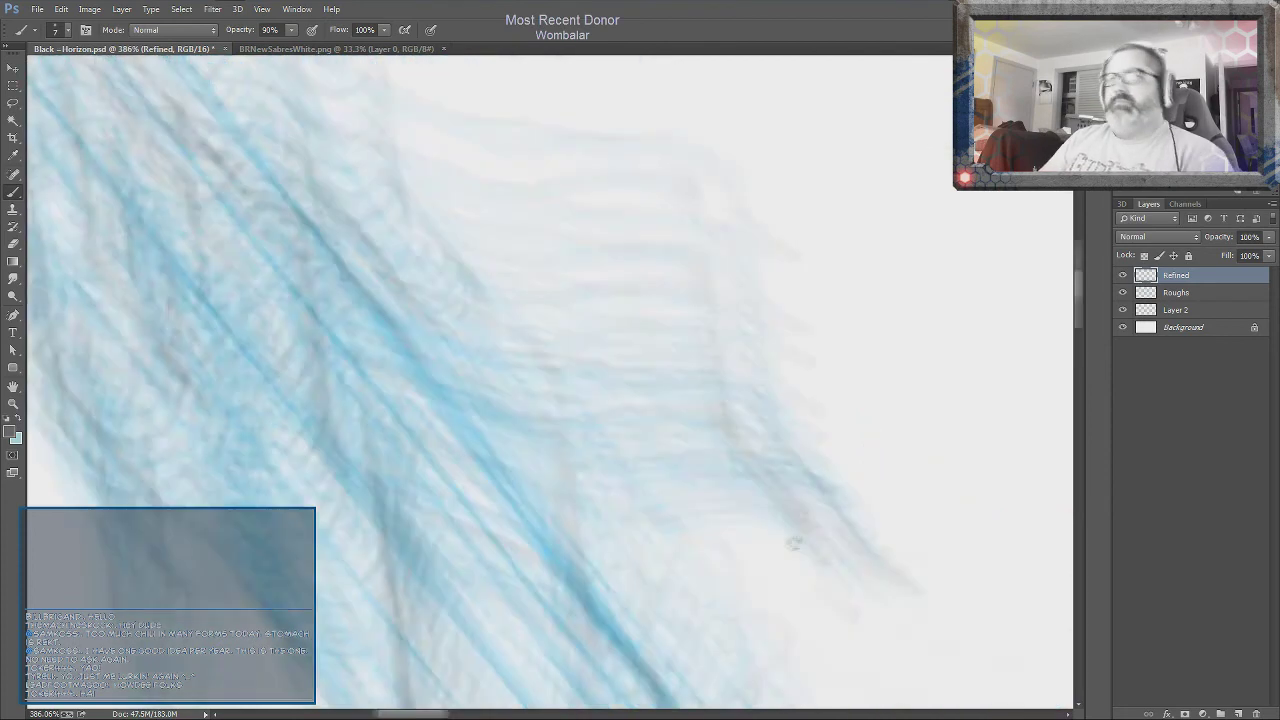
drag(400, 200, 800, 650)
drag(600, 450, 420, 340)
key(e)
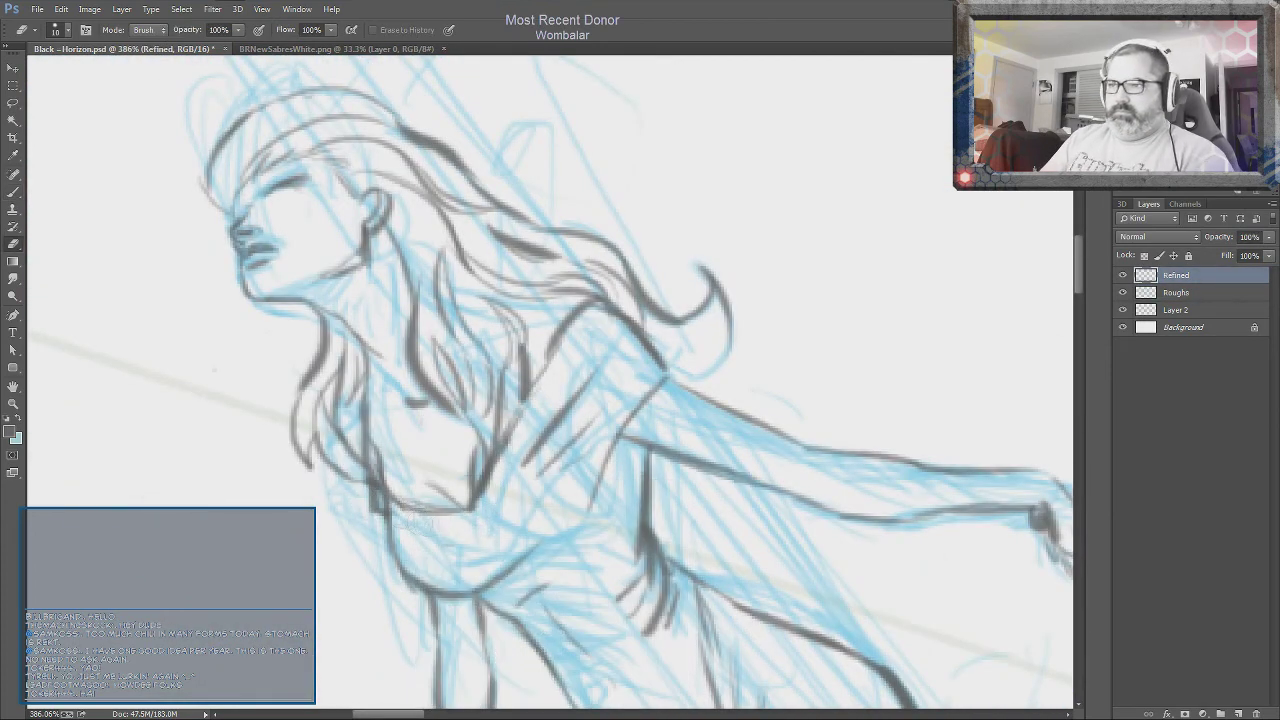
key(b)
click(812, 410)
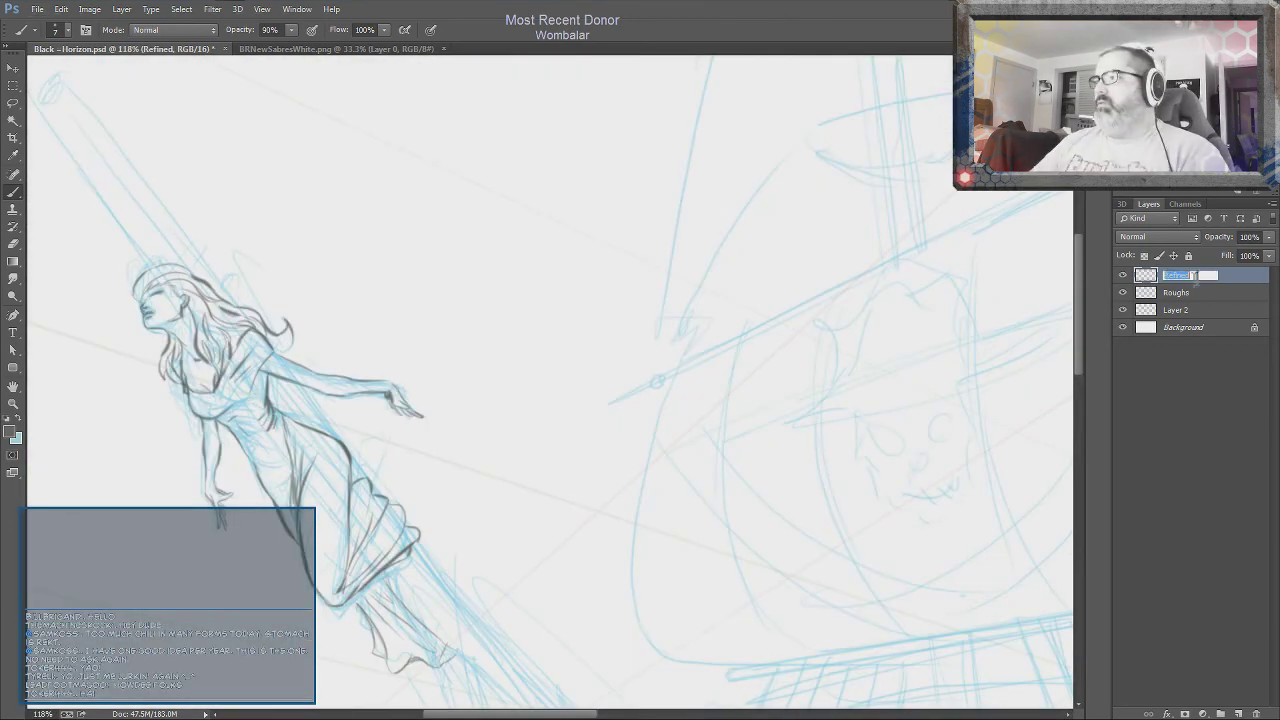
Create a new layer named 'Refined Ship' and move it below the figurehead layer
text(FigureheadRefined Ship)
key(Return)
key(ctrl+bracketleft)
scroll(583, 532, down, 4)
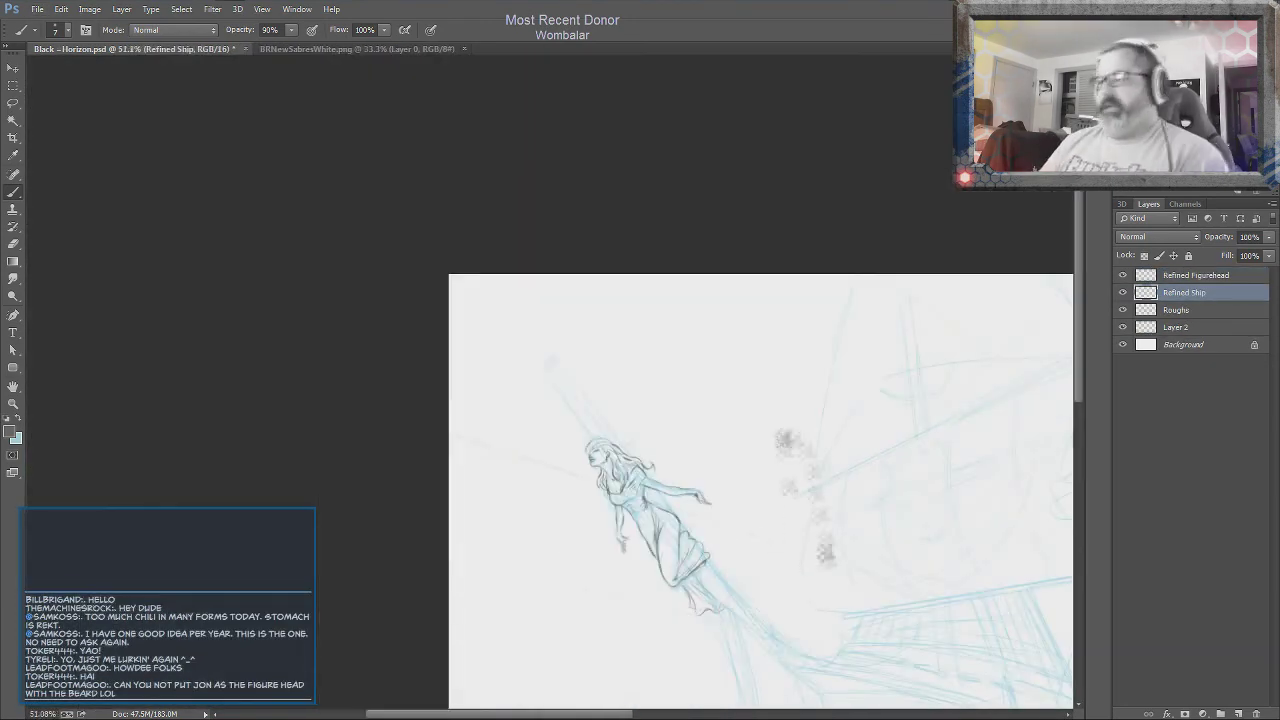
scroll(583, 532, up, 3)
Ink the bowsprit's rail lines and the bow's curved hull edge in dark grey
drag(478, 281, 395, 142)
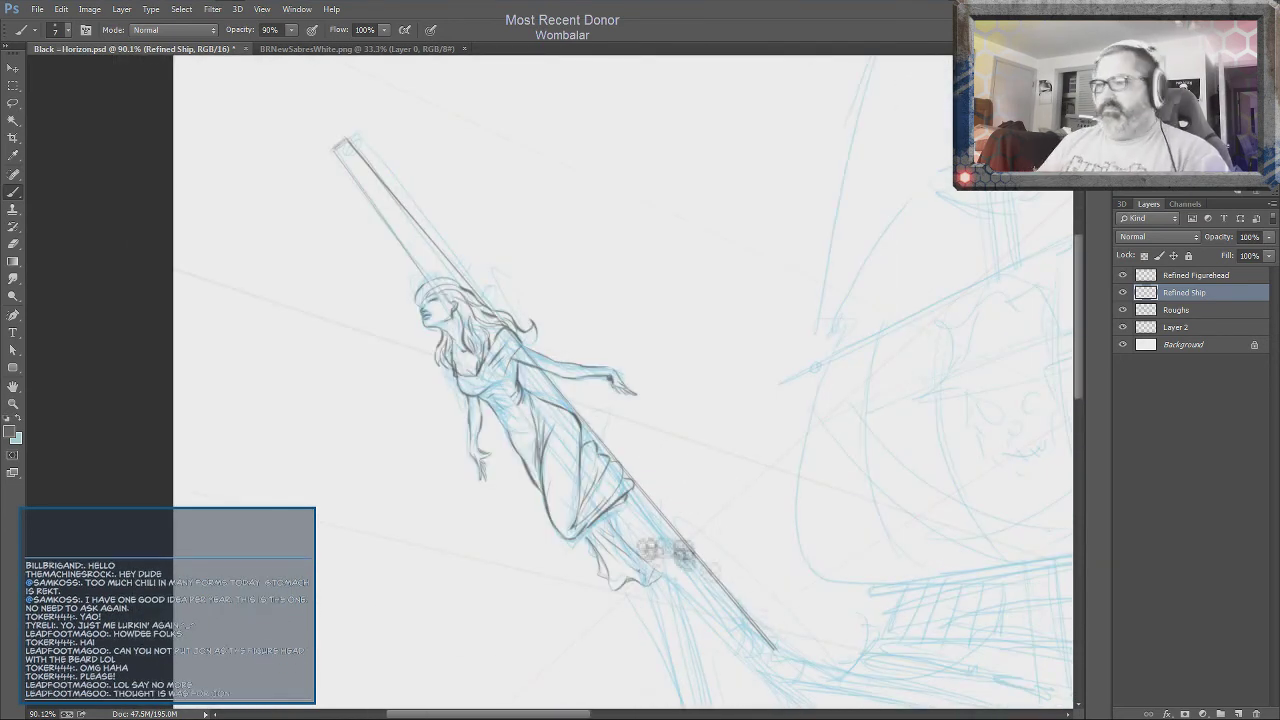
scroll(665, 550, up, 5)
mouse_move(630, 665)
mouse_down()
mouse_move(473, 351)
mouse_move(330, 205)
mouse_up()
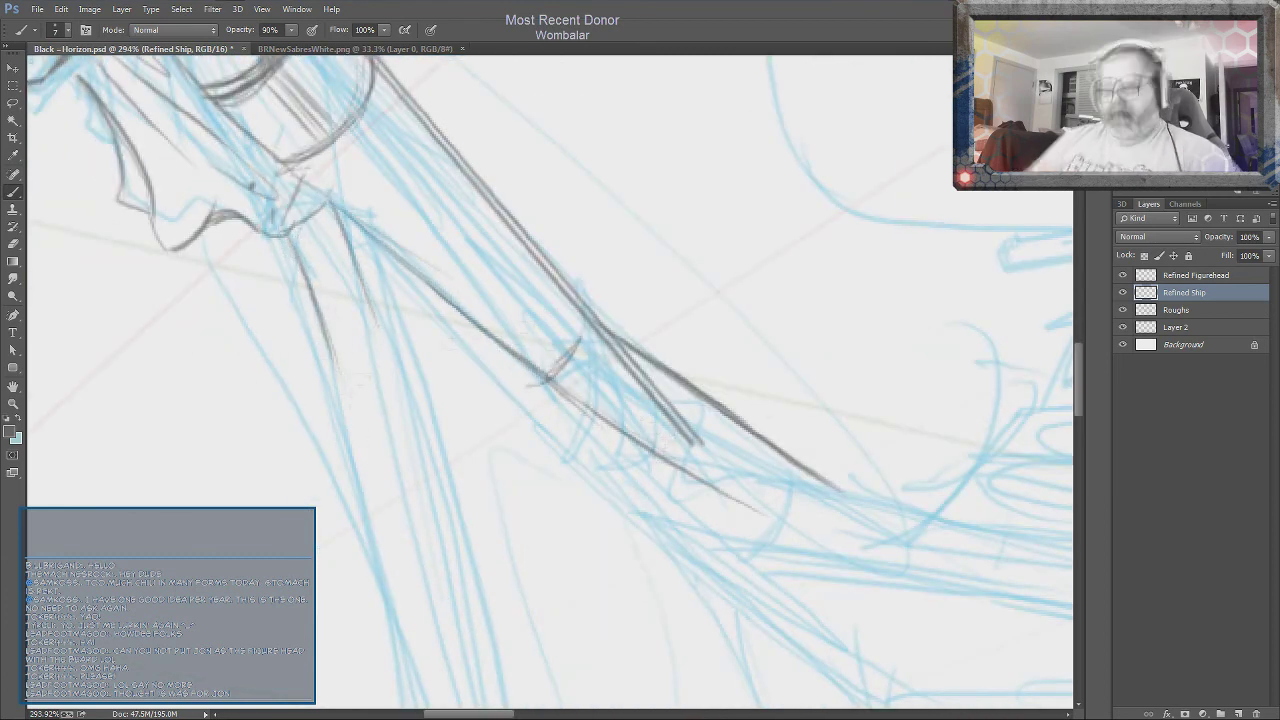
scroll(464, 545, down, 5)
scroll(510, 555, up, 3)
scroll(363, 463, down, 4)
scroll(517, 464, up, 4)
mouse_move(325, 437)
mouse_down()
mouse_move(394, 270)
mouse_move(357, 214)
mouse_move(600, 265)
mouse_up()
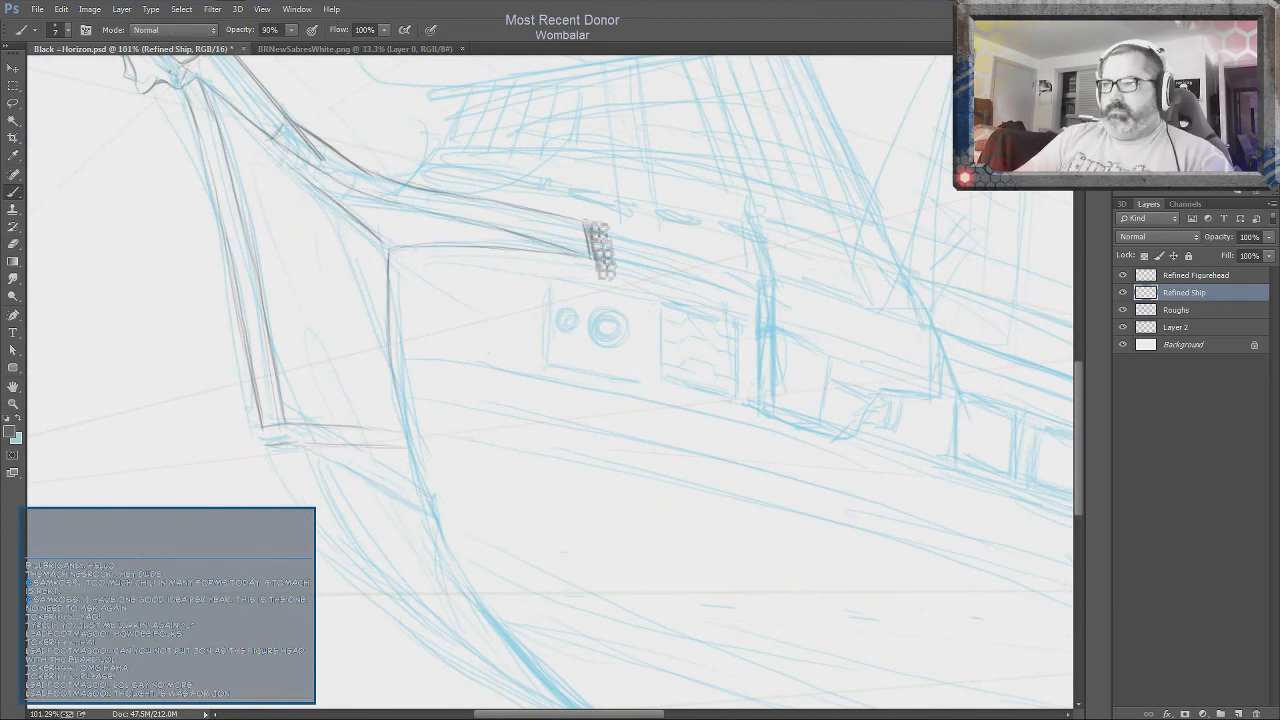
mouse_move(265, 445)
mouse_down()
mouse_move(515, 672)
mouse_move(499, 529)
mouse_up()
mouse_move(366, 194)
mouse_down()
mouse_move(505, 507)
mouse_move(555, 560)
mouse_up()
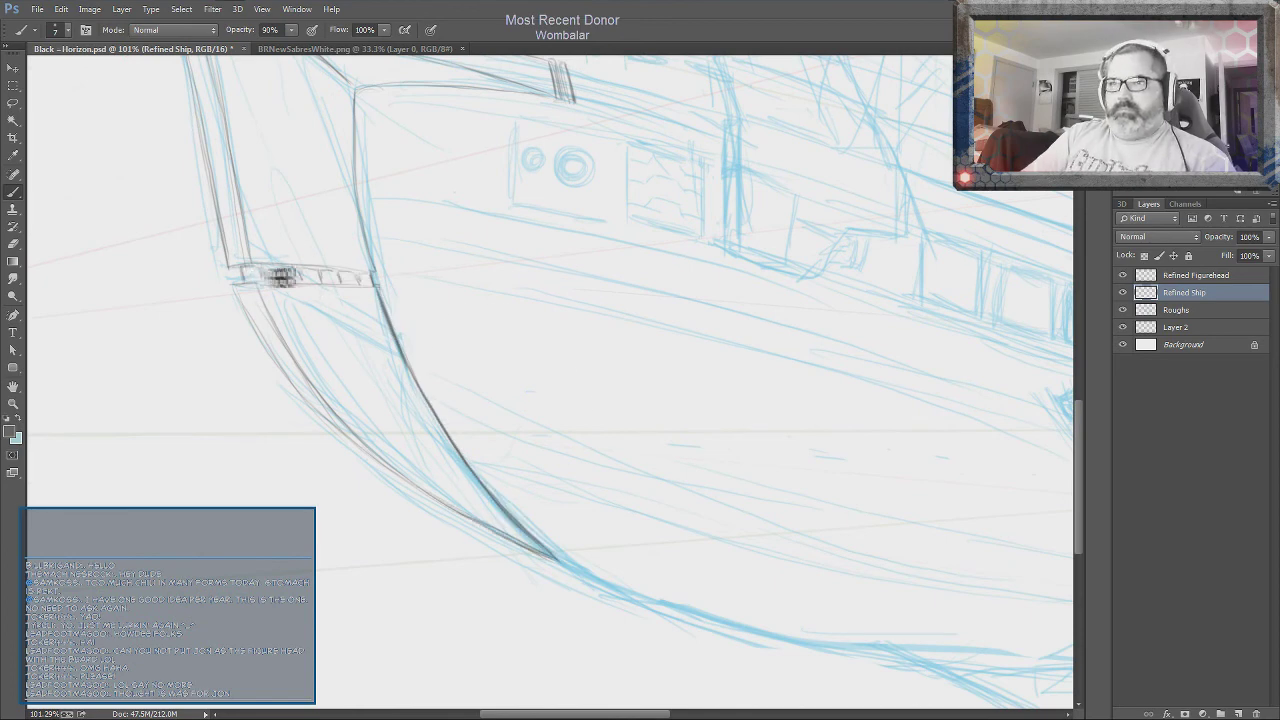
Draw dark lines on the hull-side panel outlining a box shape
drag(669, 393, 664, 650)
key(e)
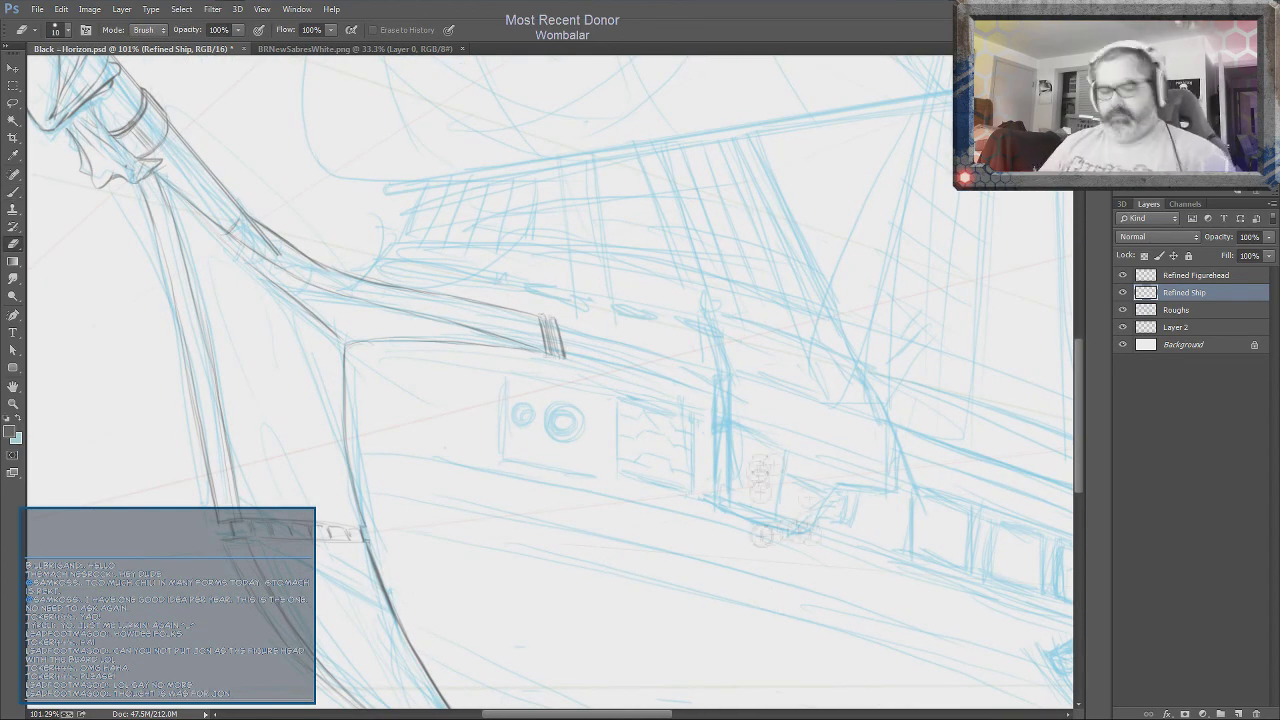
drag(769, 606, 769, 606)
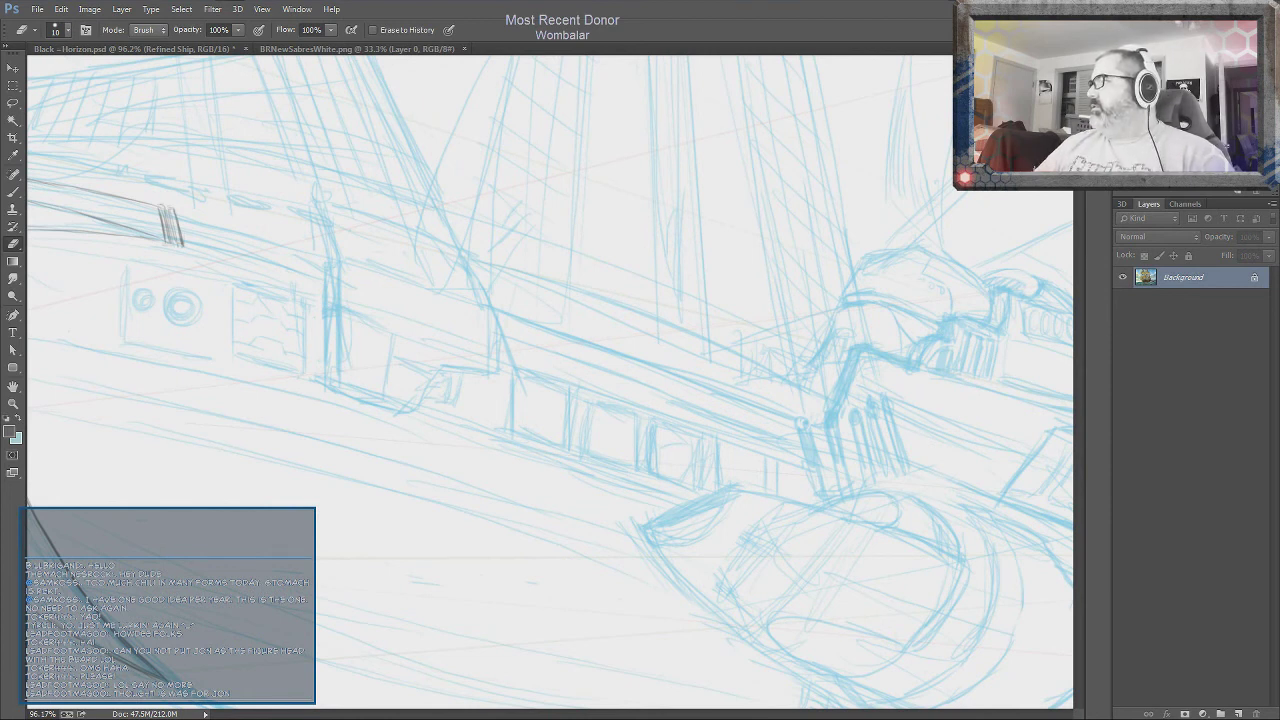
key(b)
scroll(529, 514, up, 3)
drag(508, 312, 545, 400)
mouse_move(510, 450)
mouse_down()
mouse_move(778, 540)
mouse_move(543, 577)
mouse_move(686, 549)
mouse_up()
drag(560, 400, 760, 525)
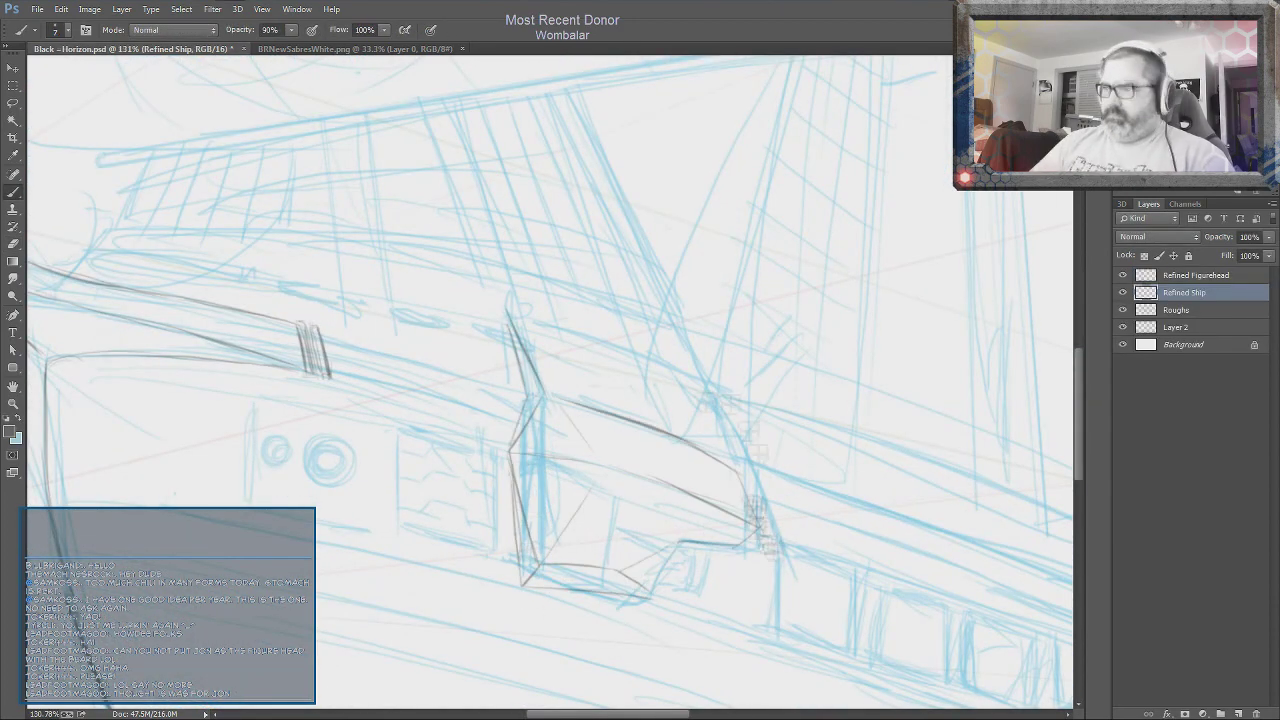
click(13, 314)
Adjust the curved deck path's anchors and stroke it into a dark line with the brush
click(71, 306)
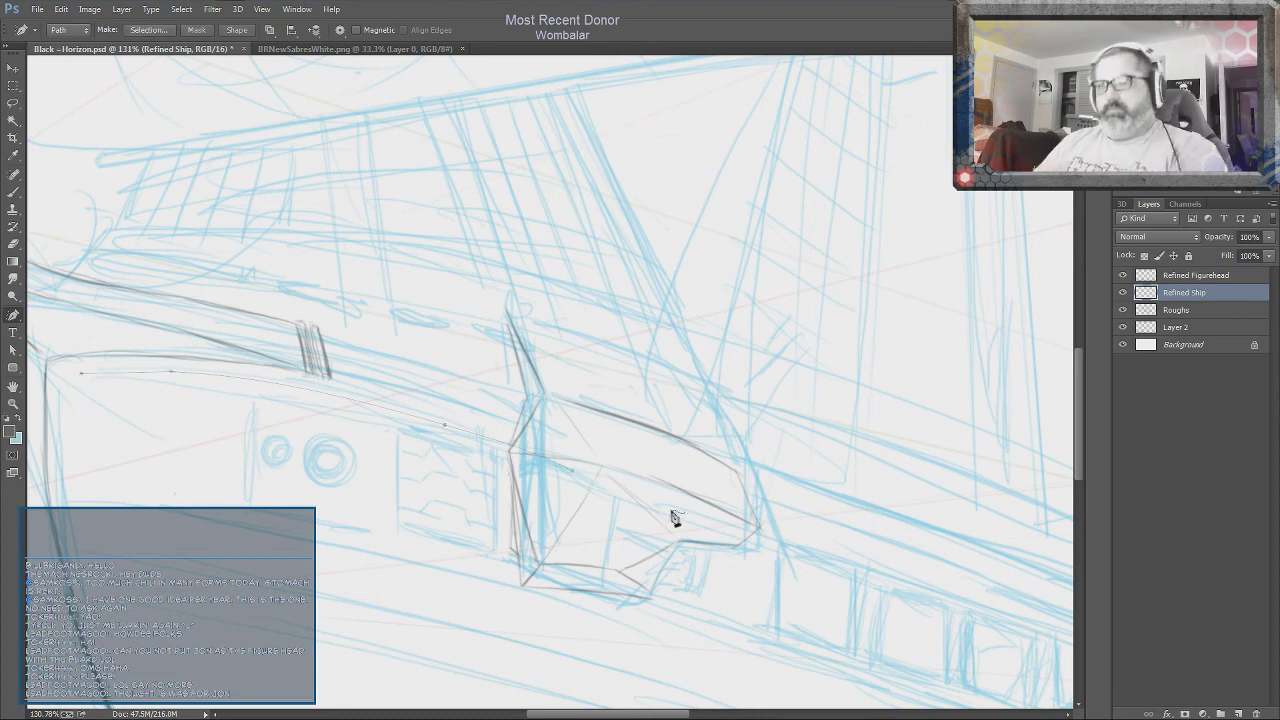
scroll(671, 517, down, 3)
key(a)
drag(535, 285, 531, 283)
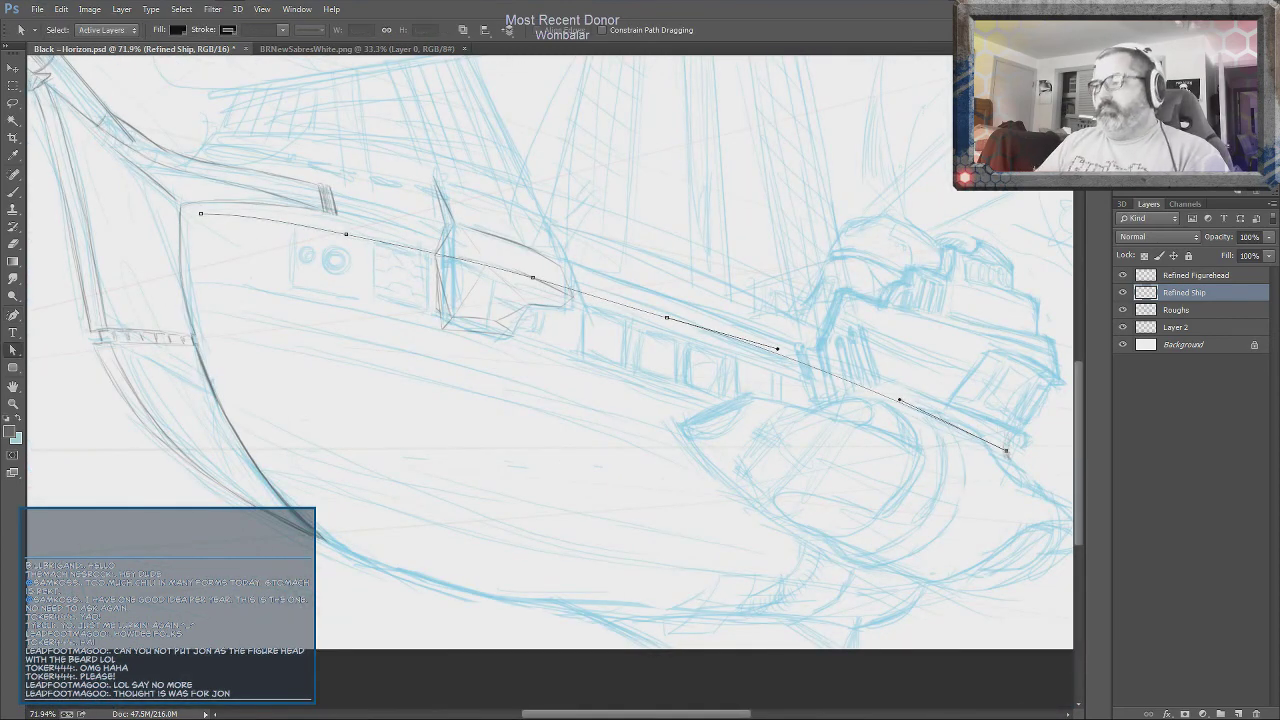
mouse_move(200, 213)
mouse_down()
mouse_move(178, 215)
mouse_move(206, 205)
mouse_up()
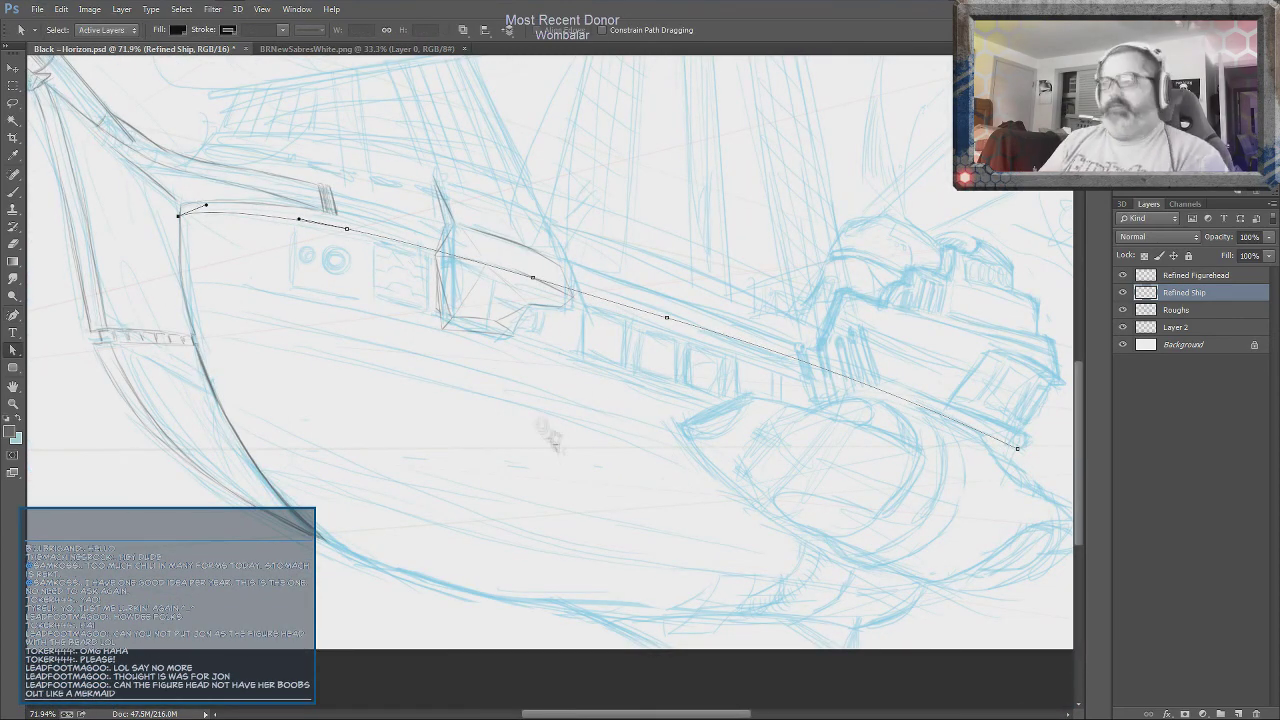
right_click(450, 343)
click(486, 469)
Clean up the lower hull lines and ink the bow's left edge
key(e)
scroll(445, 358, up, 3)
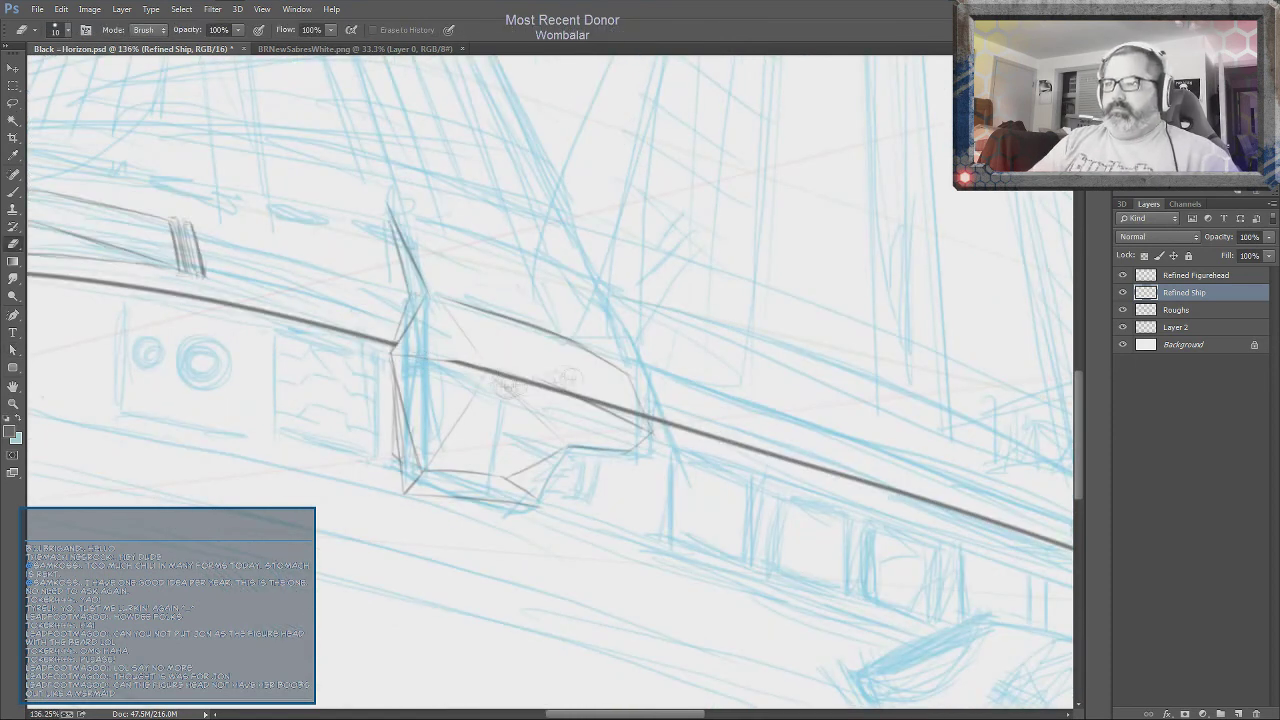
key(b)
drag(416, 428, 477, 349)
key(e)
key(b)
mouse_move(385, 342)
mouse_down()
mouse_move(362, 365)
mouse_move(410, 486)
mouse_up()
Trace the hull portholes, a vertical hull line and detail marks on the hull side
key(e)
drag(540, 497, 798, 551)
key(b)
drag(475, 403, 470, 430)
drag(383, 345, 380, 470)
mouse_move(545, 405)
mouse_down()
mouse_move(550, 480)
mouse_move(380, 468)
mouse_up()
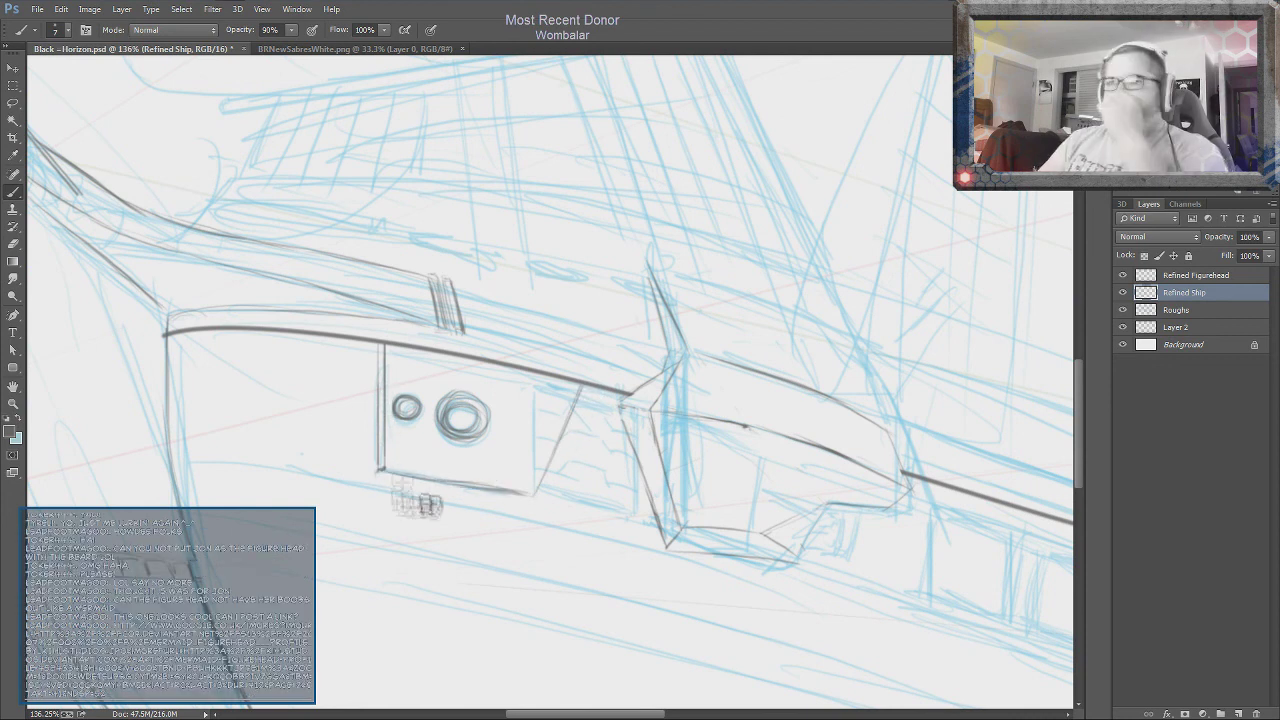
Draw a Pen path along the box's top edge and stroke it into an ink line
drag(404, 415, 629, 430)
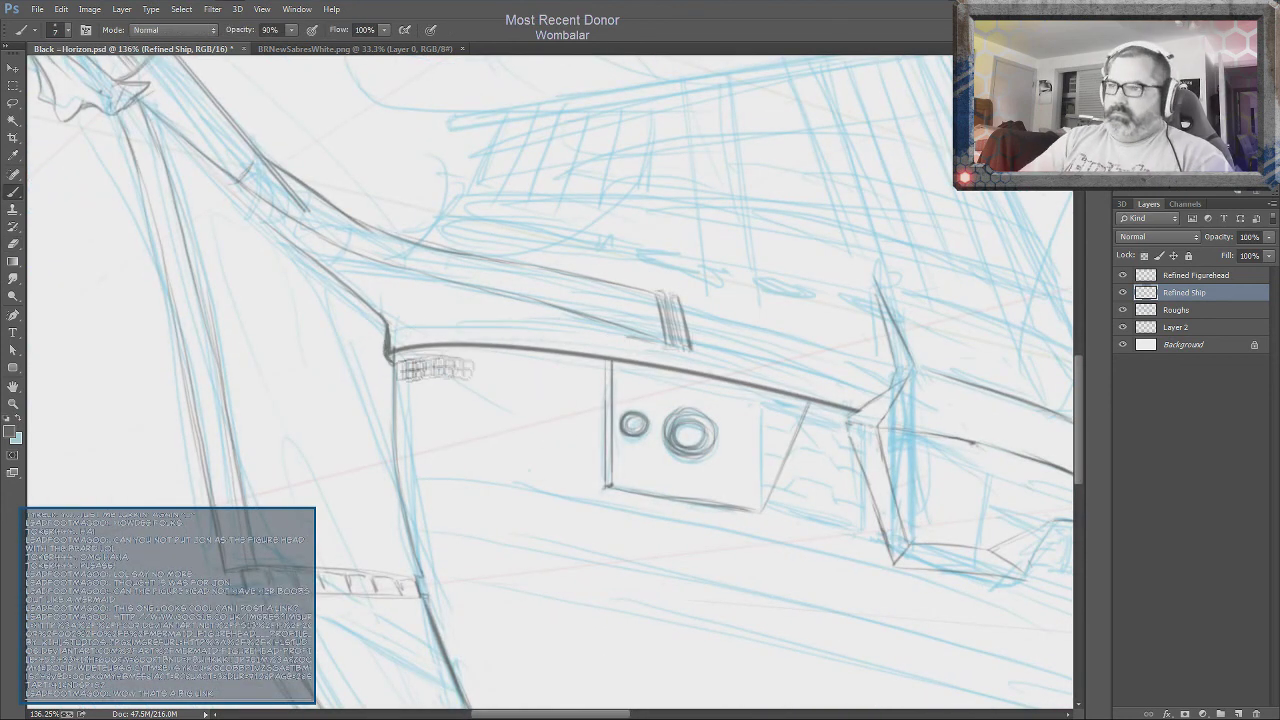
key(p)
click(396, 362)
click(590, 386)
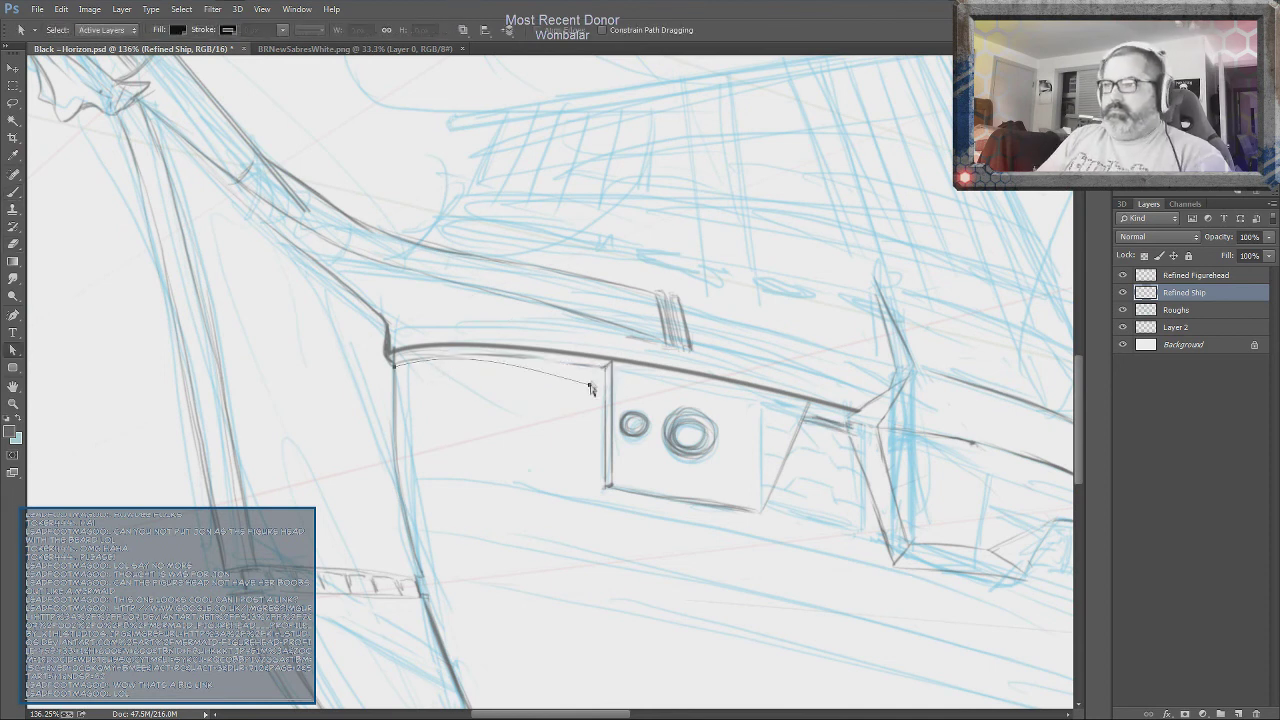
key(Return)
Ink the box's left, bottom and right edges and hatch its right panel
key(b)
mouse_move(606, 372)
mouse_down()
mouse_move(606, 490)
mouse_move(760, 510)
mouse_up()
drag(805, 410, 843, 518)
drag(790, 448, 840, 430)
mouse_move(785, 495)
mouse_down()
mouse_move(893, 548)
mouse_move(453, 455)
mouse_move(608, 394)
mouse_up()
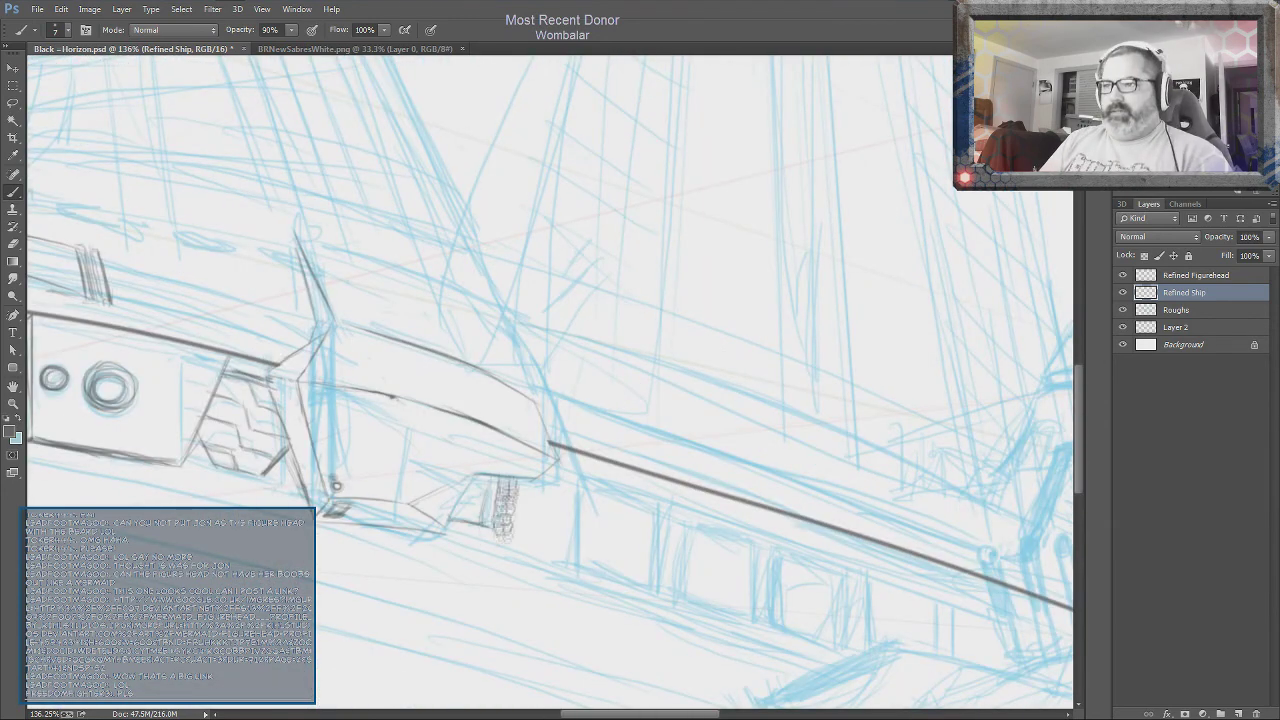
Reshape the long hull rail path near the figurehead and stroke it into a dark line
drag(490, 495, 573, 505)
scroll(573, 505, down, 3)
key(a)
click(923, 578)
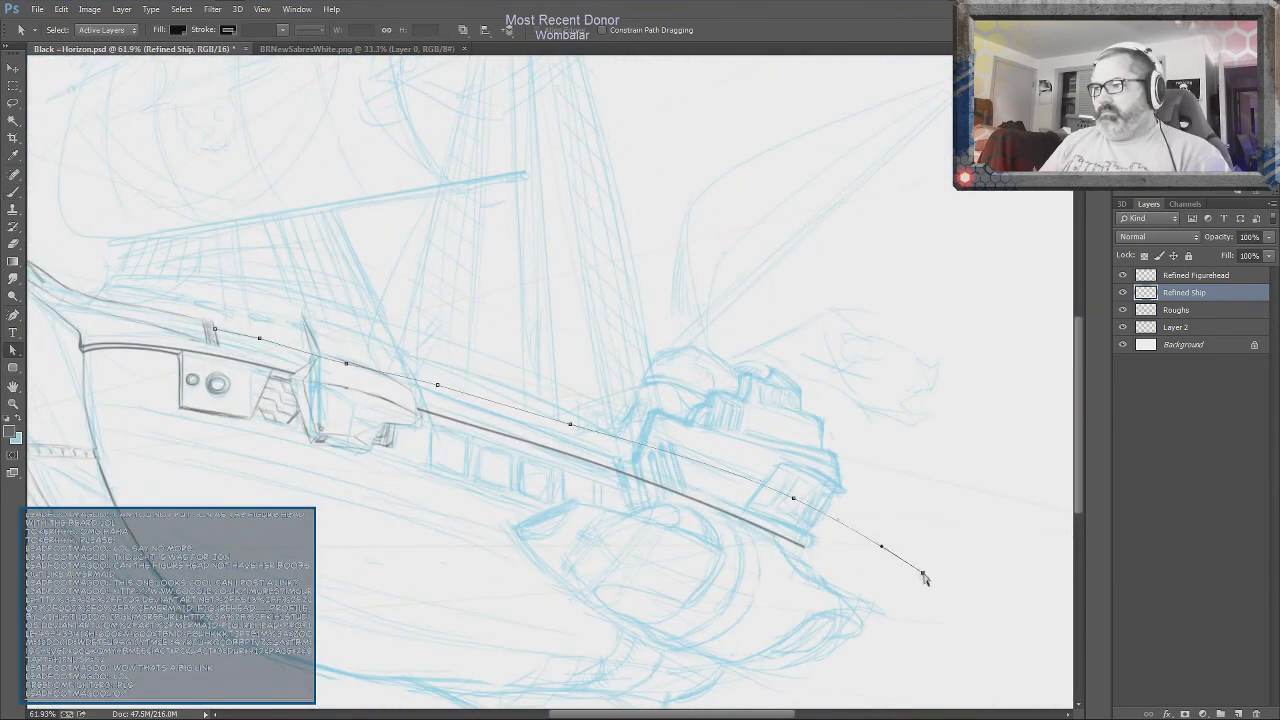
click(771, 513)
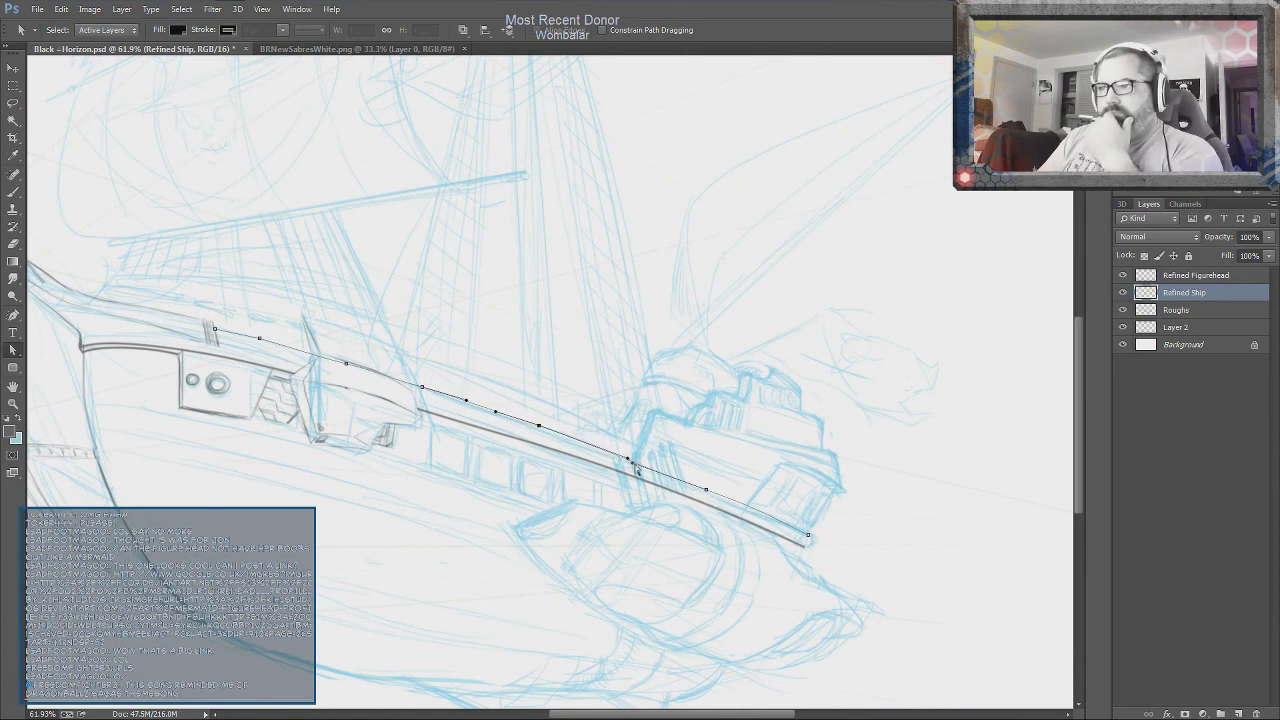
drag(348, 368, 426, 396)
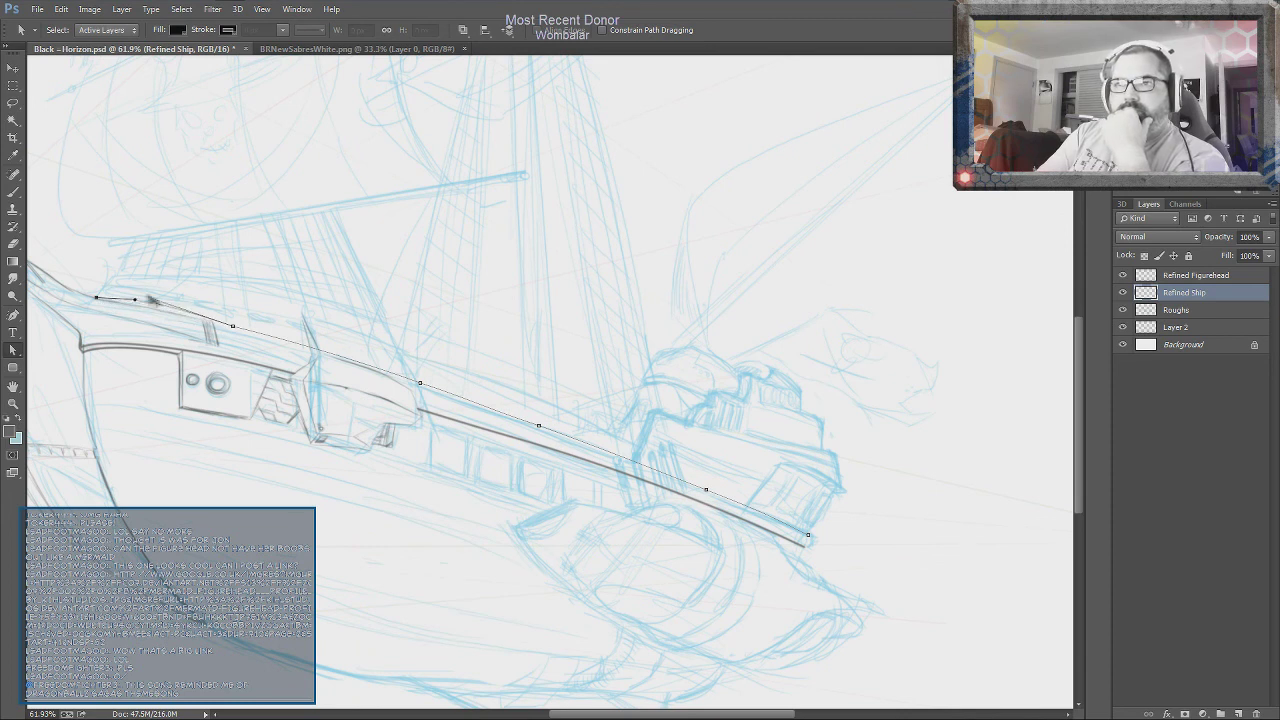
drag(422, 388, 388, 386)
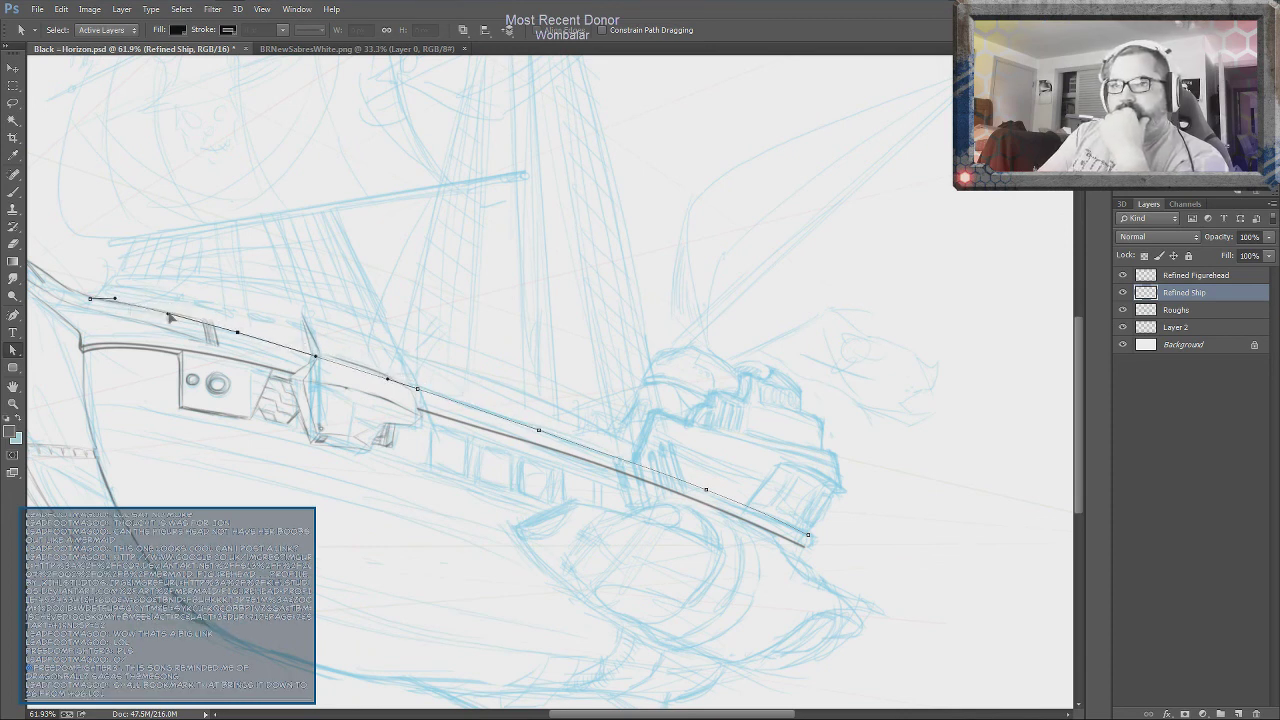
right_click(706, 494)
click(760, 330)
Sketch light detail strokes on the hull's middle section, then undo them
key(e)
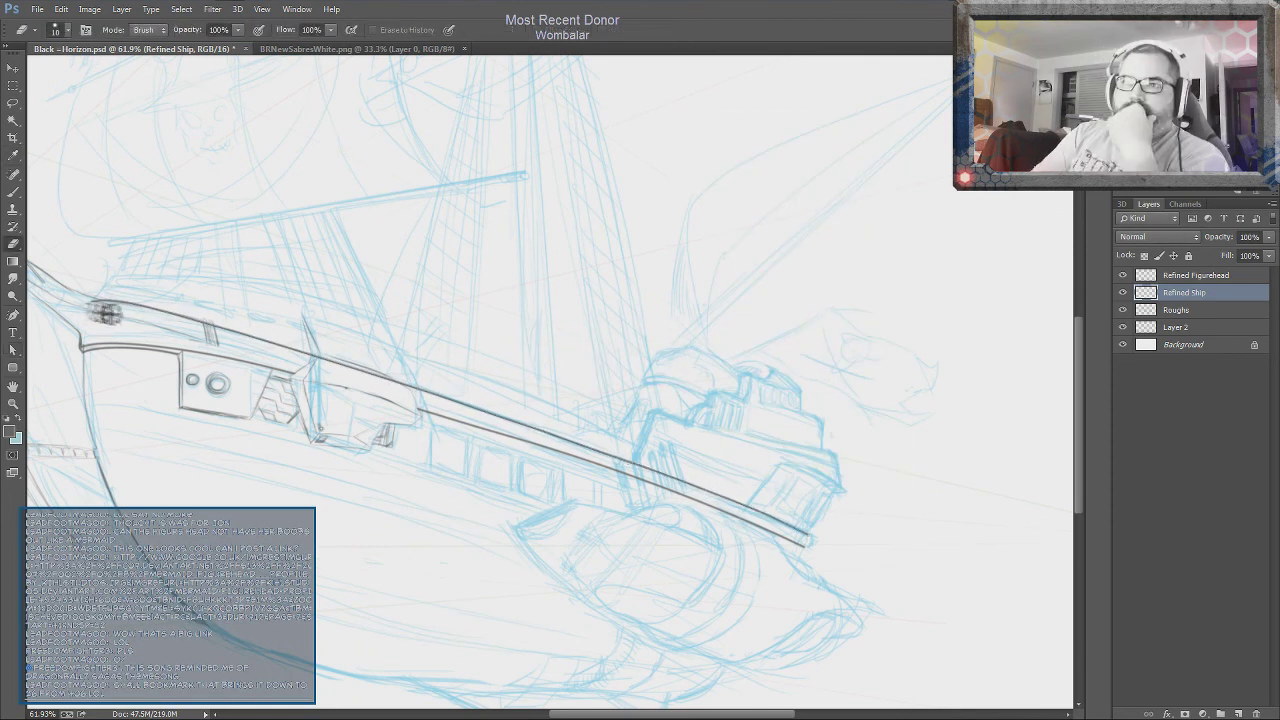
key(b)
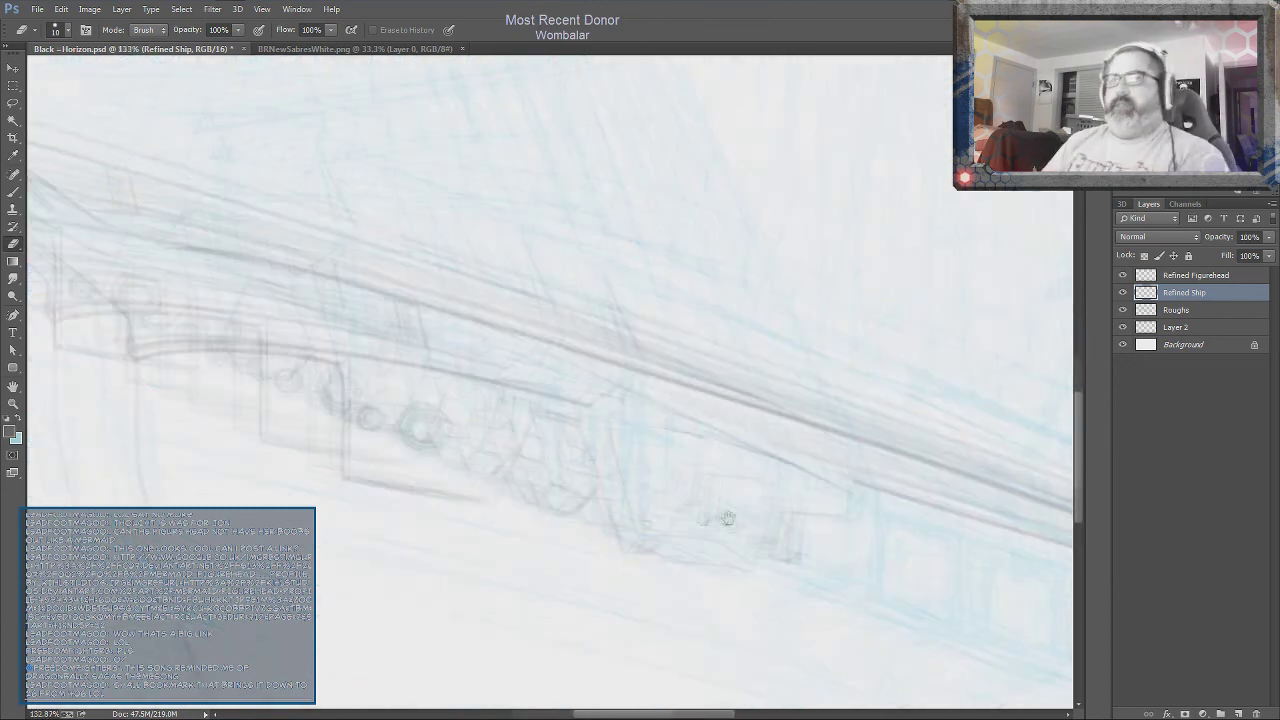
drag(234, 367, 645, 520)
mouse_move(472, 384)
mouse_down()
mouse_move(596, 402)
mouse_move(596, 444)
mouse_up()
drag(540, 380, 620, 460)
key(ctrl+z)
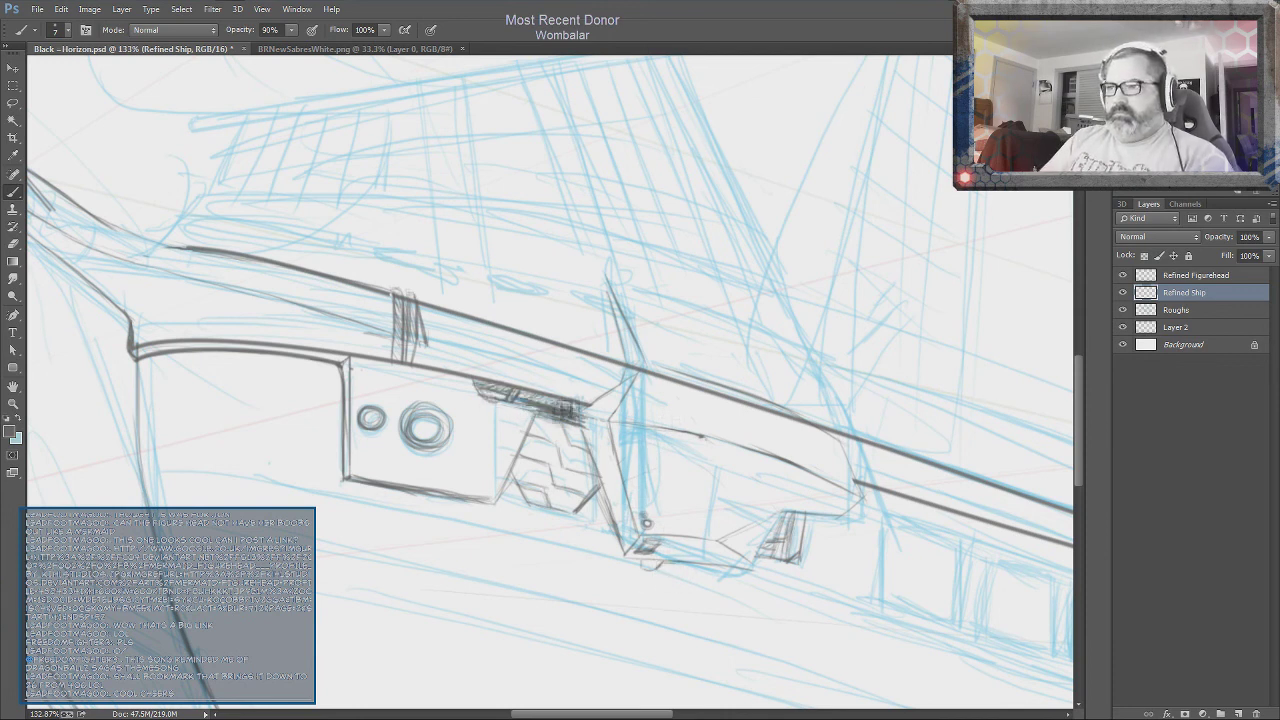
Erase stray detail lines on the mid-hull and zoom out to view the whole ship
key(e)
drag(600, 430, 225, 445)
drag(300, 390, 445, 452)
key(b)
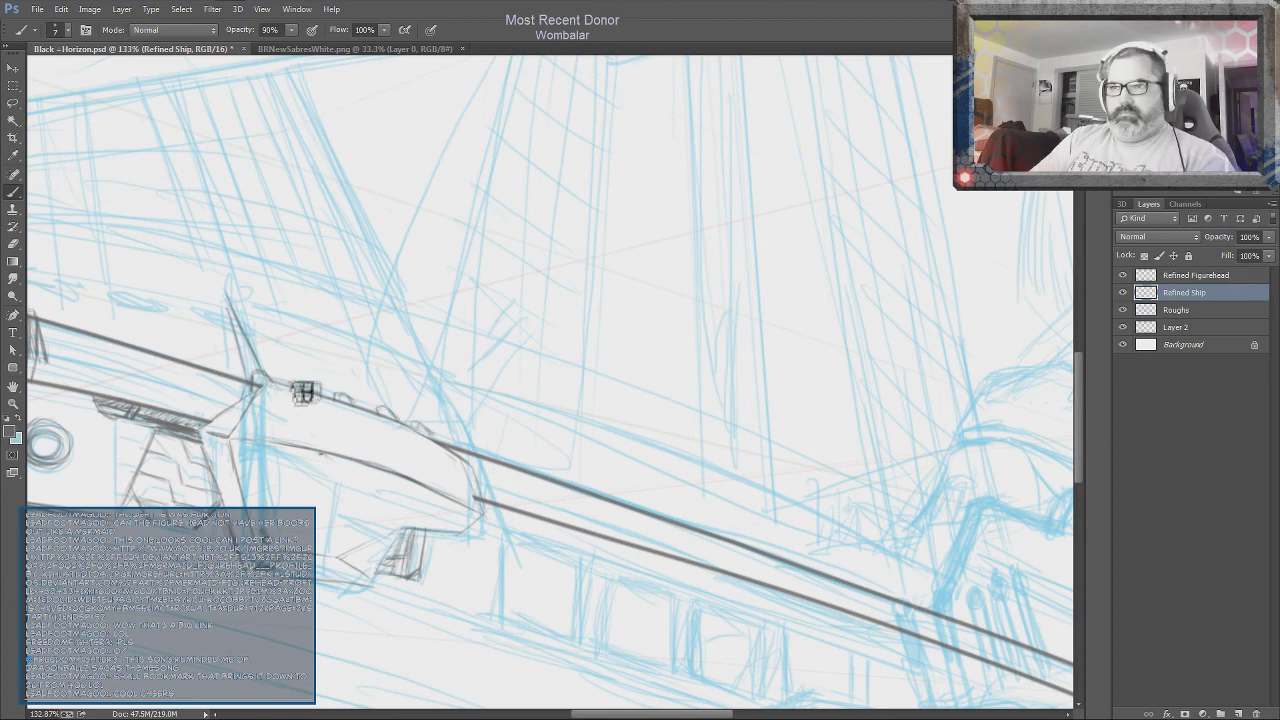
key(ctrl+0)
key(alt+bracketleft)
key(e)
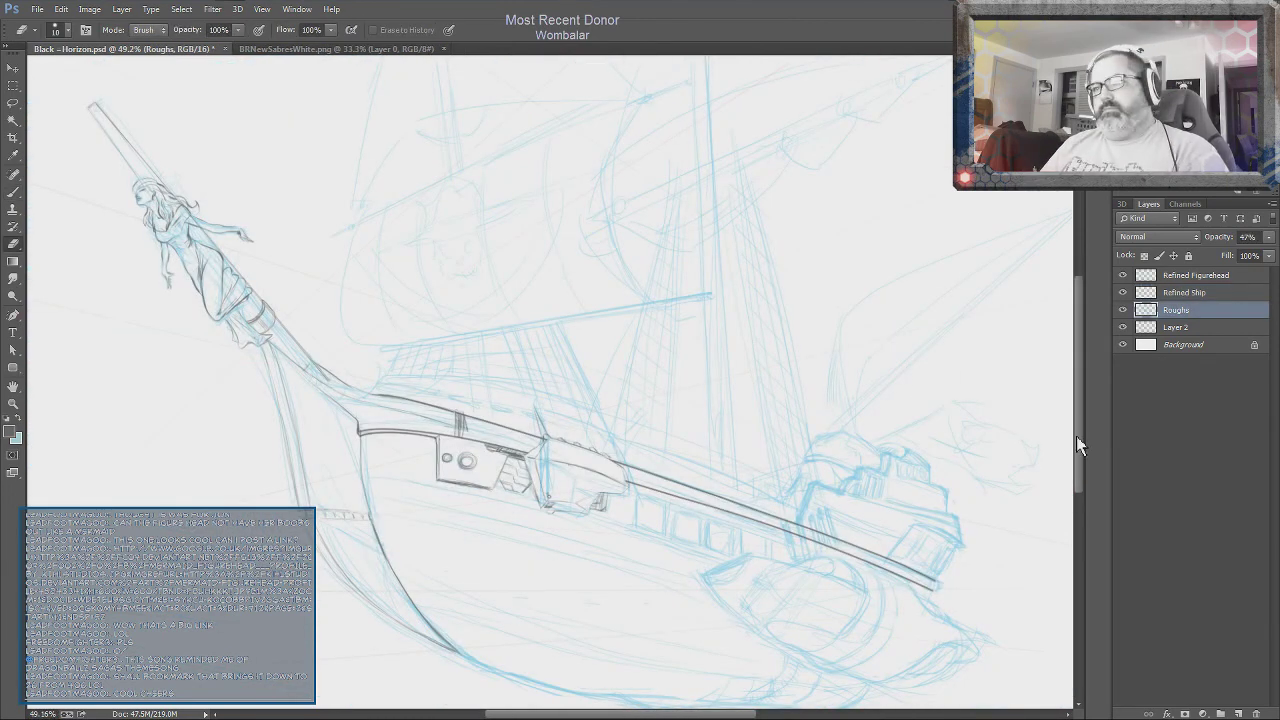
key(alt+bracketright)
key(b)
drag(723, 590, 590, 590)
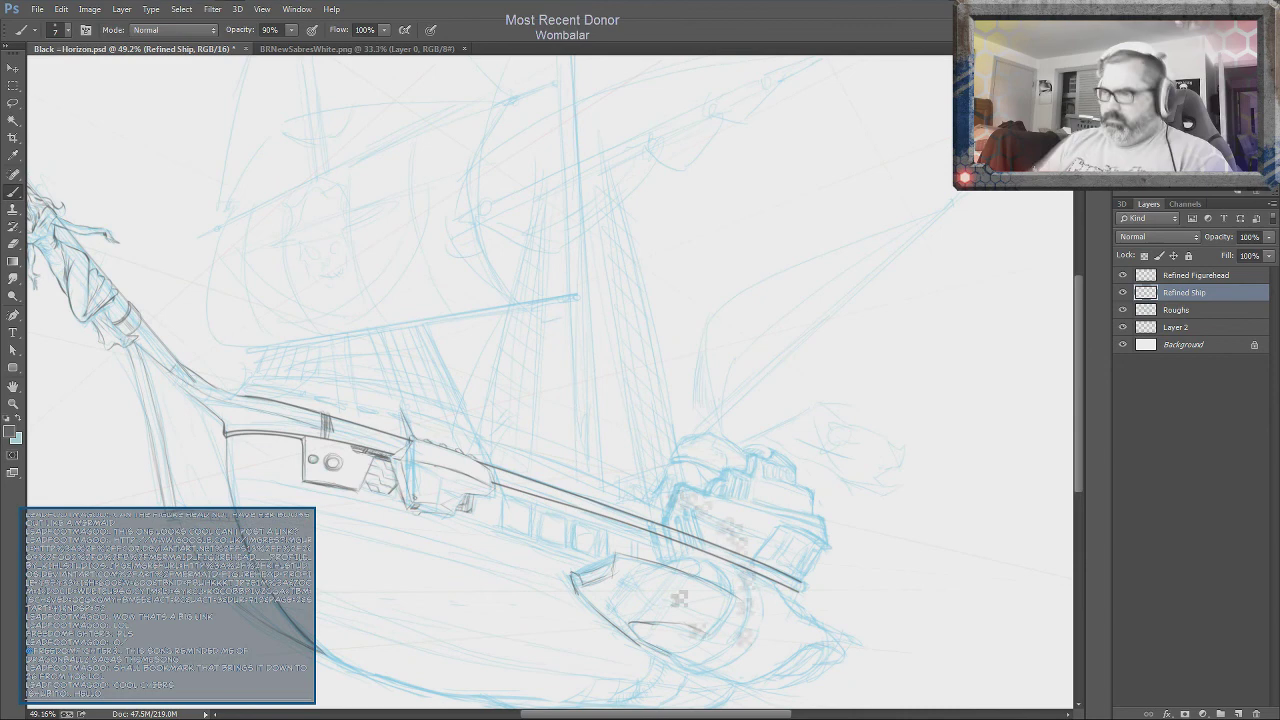
Ink the stern's lower and right hull curves and top arc, erasing and redrawing the hull edge
scroll(591, 517, up, 5)
mouse_move(550, 500)
mouse_down()
mouse_move(663, 571)
mouse_move(885, 440)
mouse_up()
drag(823, 334, 894, 457)
drag(610, 285, 715, 305)
drag(792, 310, 937, 363)
mouse_move(858, 601)
mouse_down()
mouse_move(623, 571)
mouse_move(817, 466)
mouse_up()
drag(750, 390, 920, 465)
key(e)
drag(828, 420, 870, 430)
key(b)
drag(760, 395, 840, 440)
drag(705, 335, 840, 440)
mouse_move(830, 470)
mouse_down()
mouse_move(640, 570)
mouse_move(790, 545)
mouse_up()
Outline the stern box in dark strokes and fill it with thin vertical and diagonal hatching
drag(787, 405, 897, 560)
mouse_move(742, 382)
mouse_down()
mouse_move(815, 293)
mouse_move(962, 348)
mouse_move(875, 442)
mouse_up()
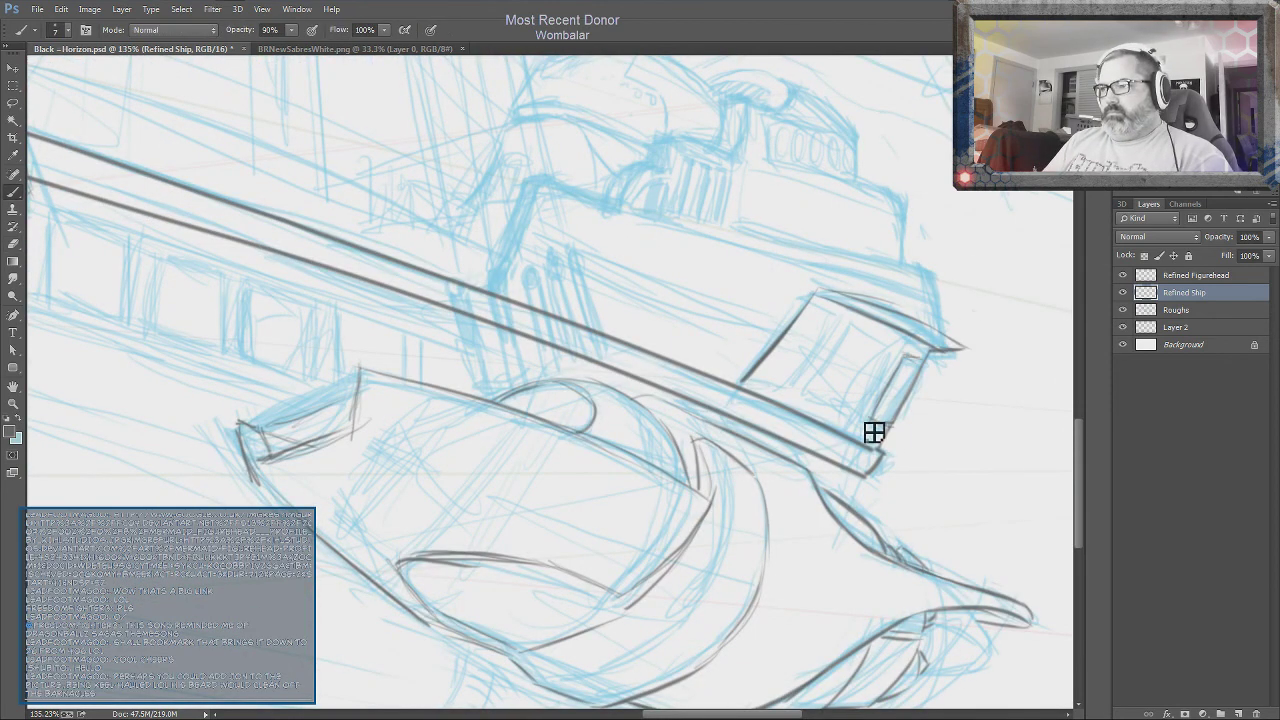
mouse_move(813, 318)
mouse_down()
mouse_move(800, 425)
mouse_move(900, 420)
mouse_up()
scroll(830, 380, down, 5)
drag(665, 560, 735, 615)
scroll(720, 565, up, 8)
drag(430, 390, 730, 515)
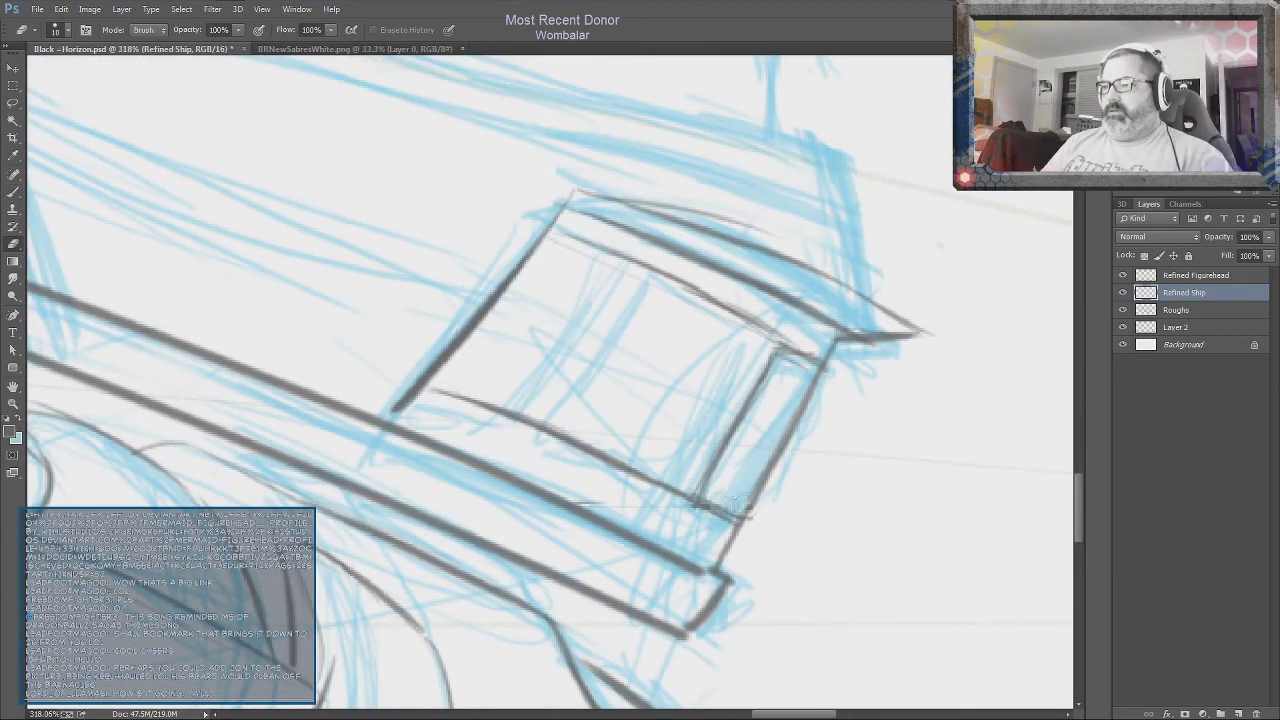
drag(745, 320, 645, 475)
drag(800, 385, 730, 525)
mouse_move(655, 295)
mouse_down()
mouse_move(480, 415)
mouse_move(575, 262)
mouse_up()
drag(495, 405, 570, 256)
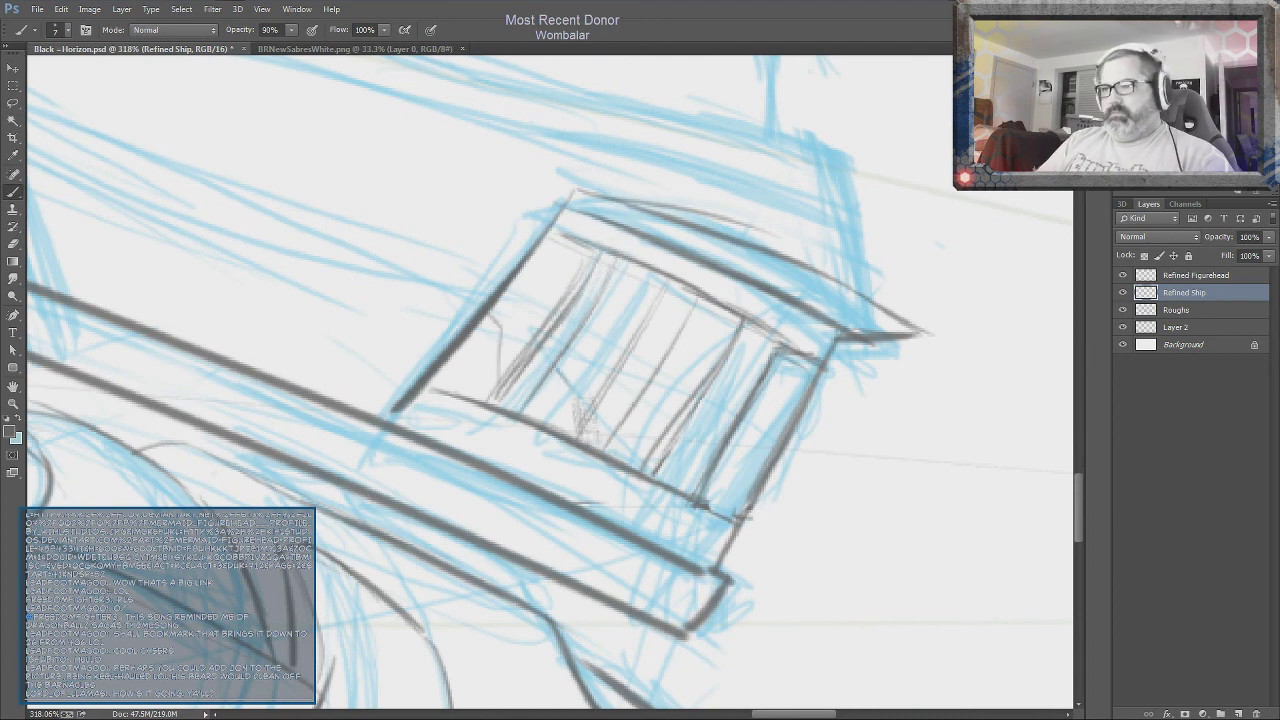
scroll(760, 480, down, 5)
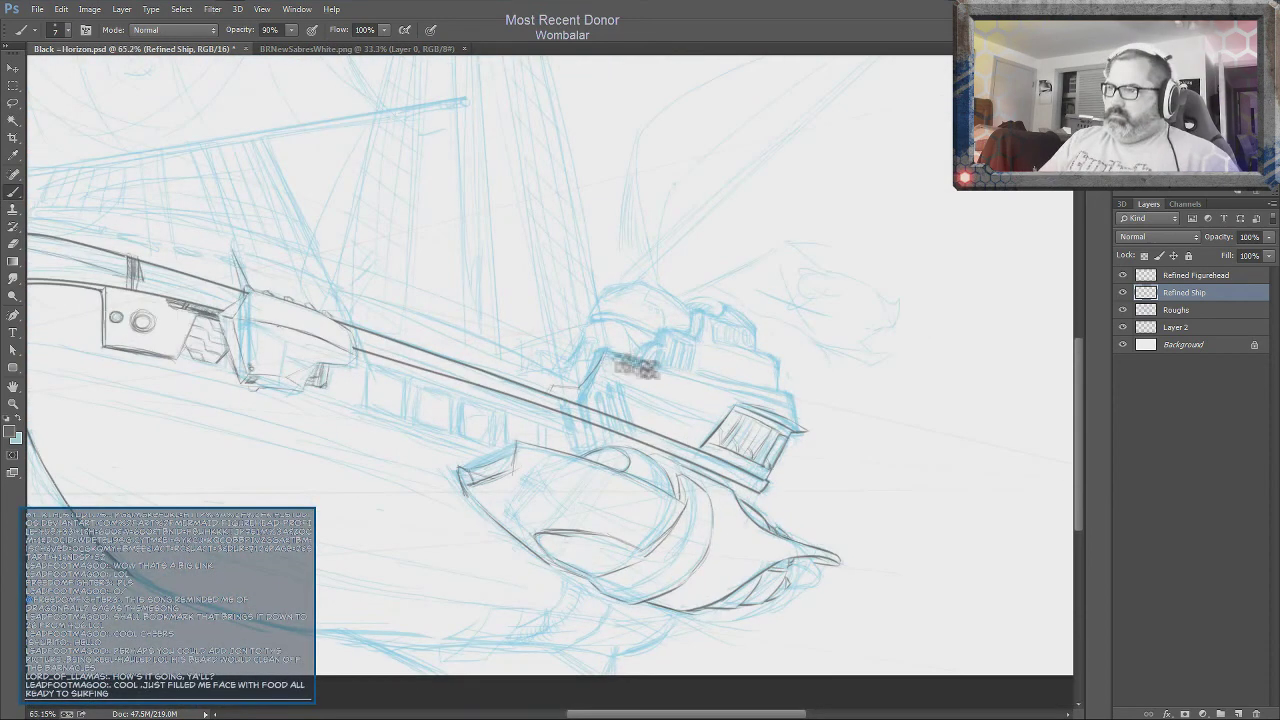
scroll(677, 467, up, 4)
Outline the stepped upper deck, darken the deck step edge and trace the round porthole
mouse_move(770, 468)
mouse_down()
mouse_move(895, 337)
mouse_move(565, 385)
mouse_move(655, 412)
mouse_move(752, 352)
mouse_move(849, 236)
mouse_move(960, 215)
mouse_up()
mouse_move(840, 212)
mouse_down()
mouse_move(905, 238)
mouse_move(610, 207)
mouse_up()
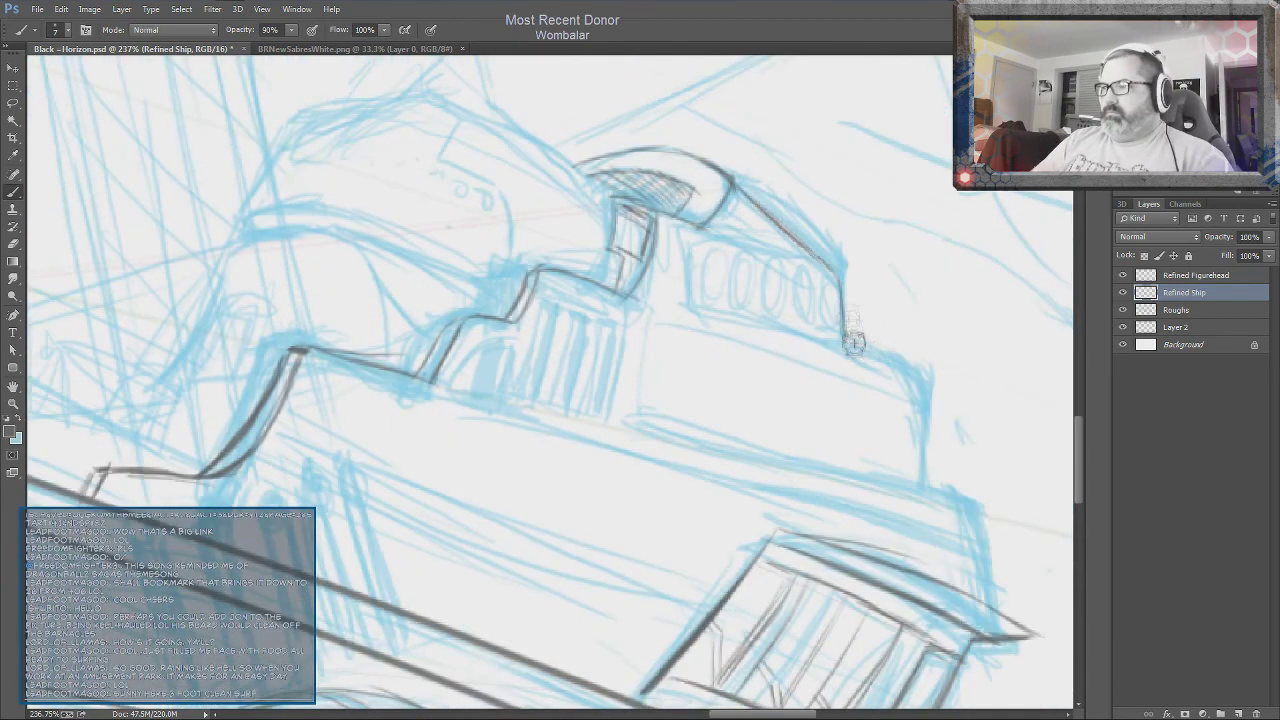
drag(845, 340, 1030, 630)
drag(562, 400, 772, 477)
drag(712, 410, 703, 478)
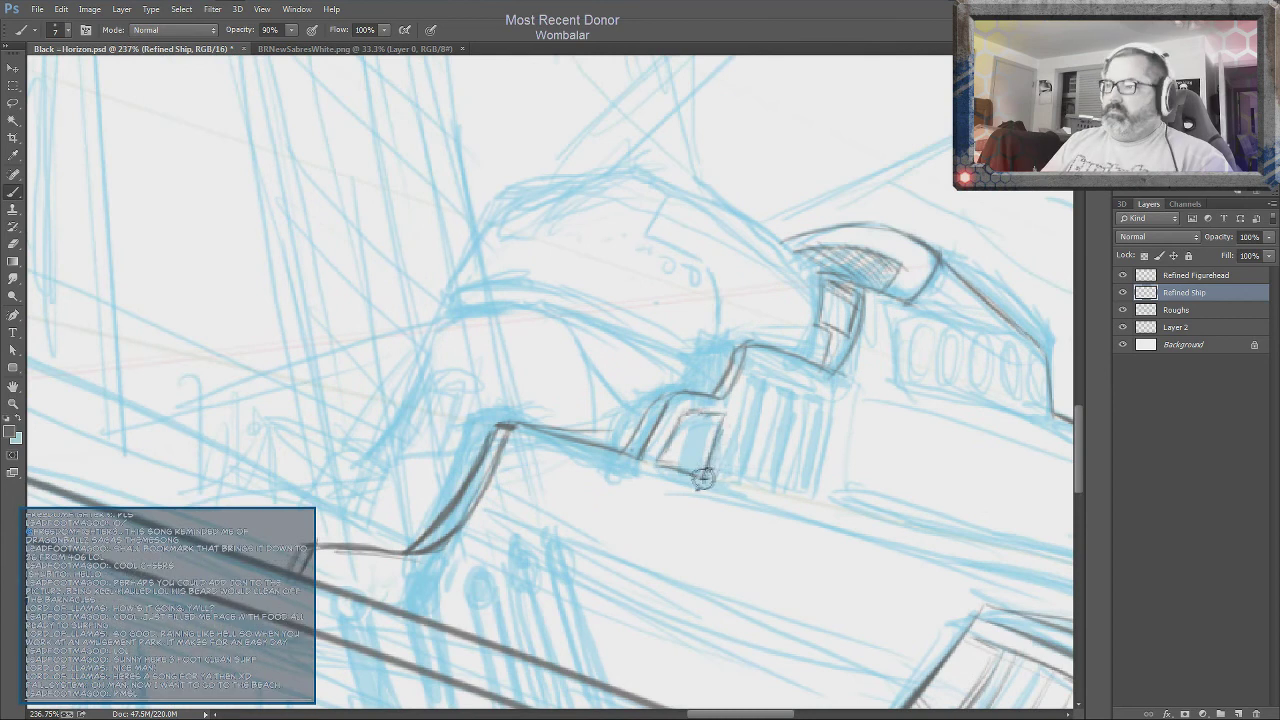
drag(832, 470, 765, 450)
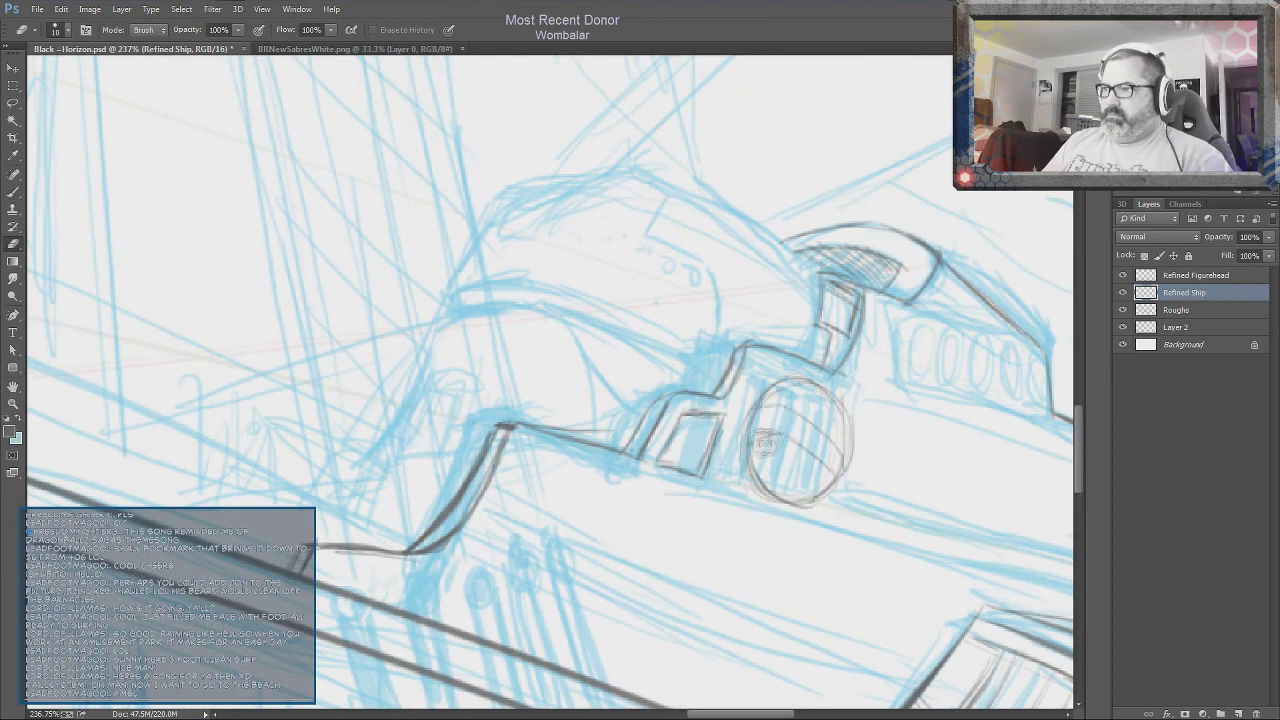
drag(790, 380, 762, 428)
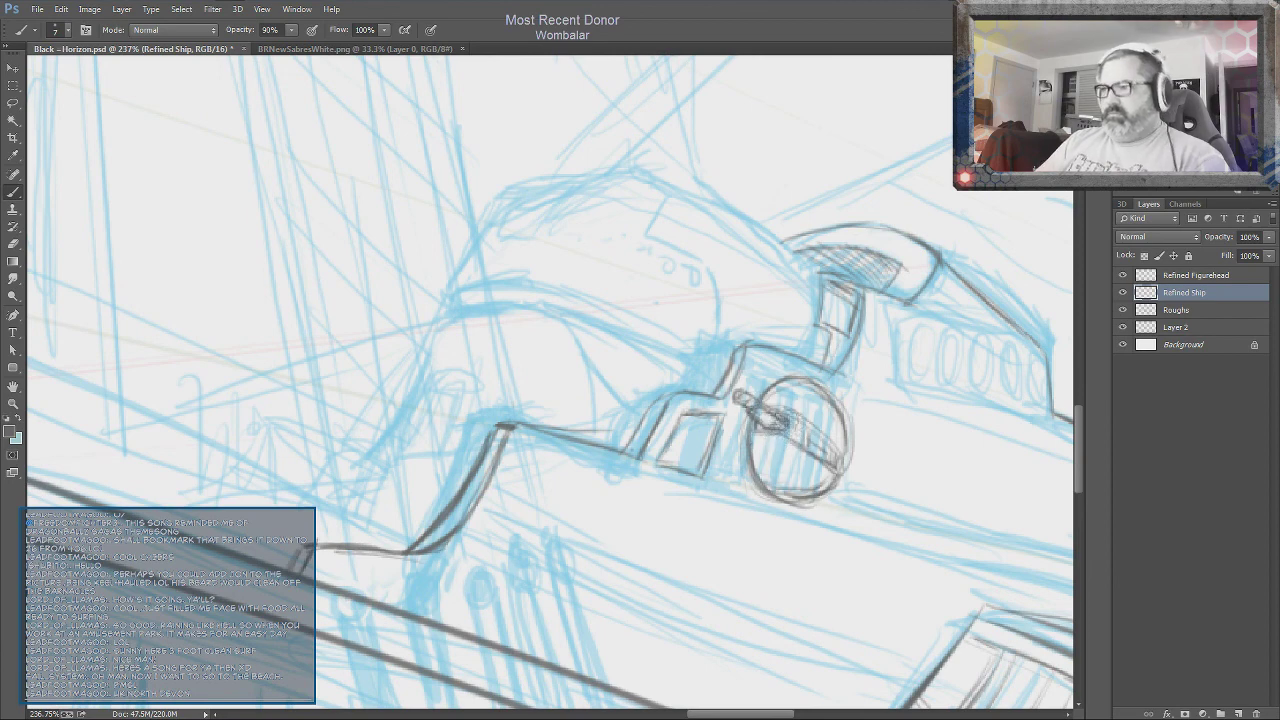
Ink the stern cabin's long edge line and canopy edge, shading beside it and the lower deck
scroll(809, 491, down, 3)
drag(809, 491, 499, 456)
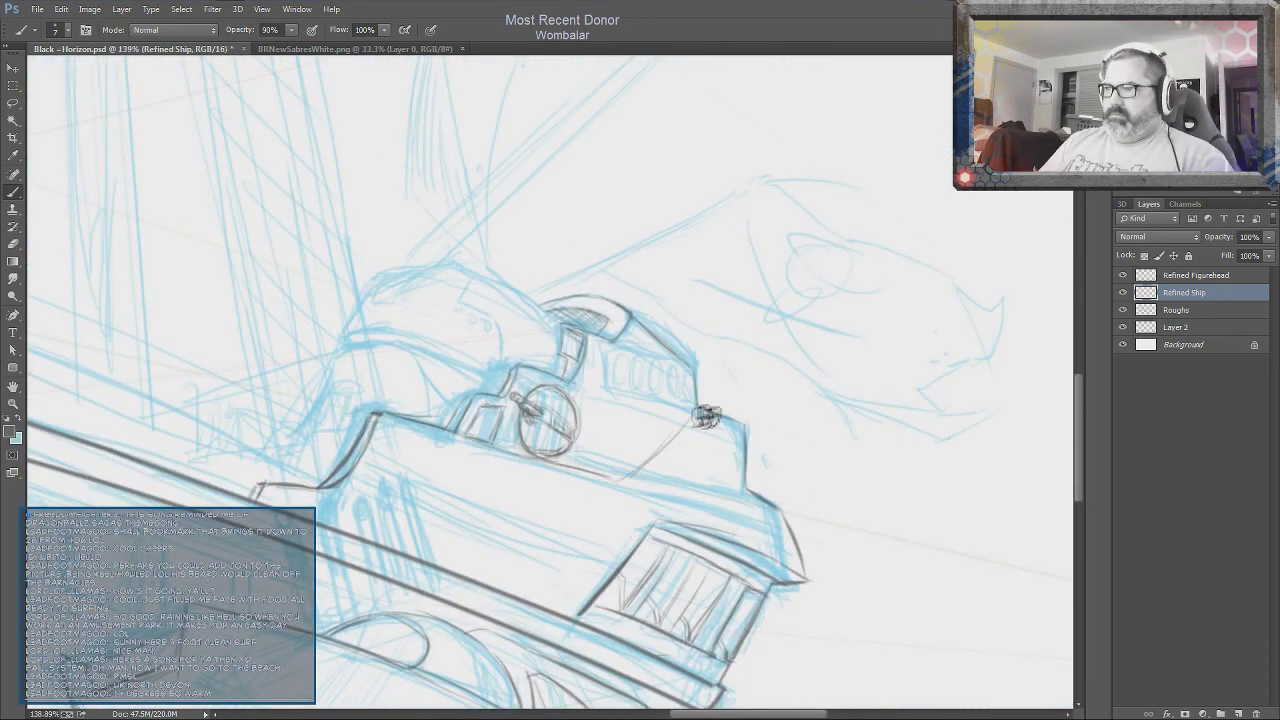
drag(372, 424, 555, 532)
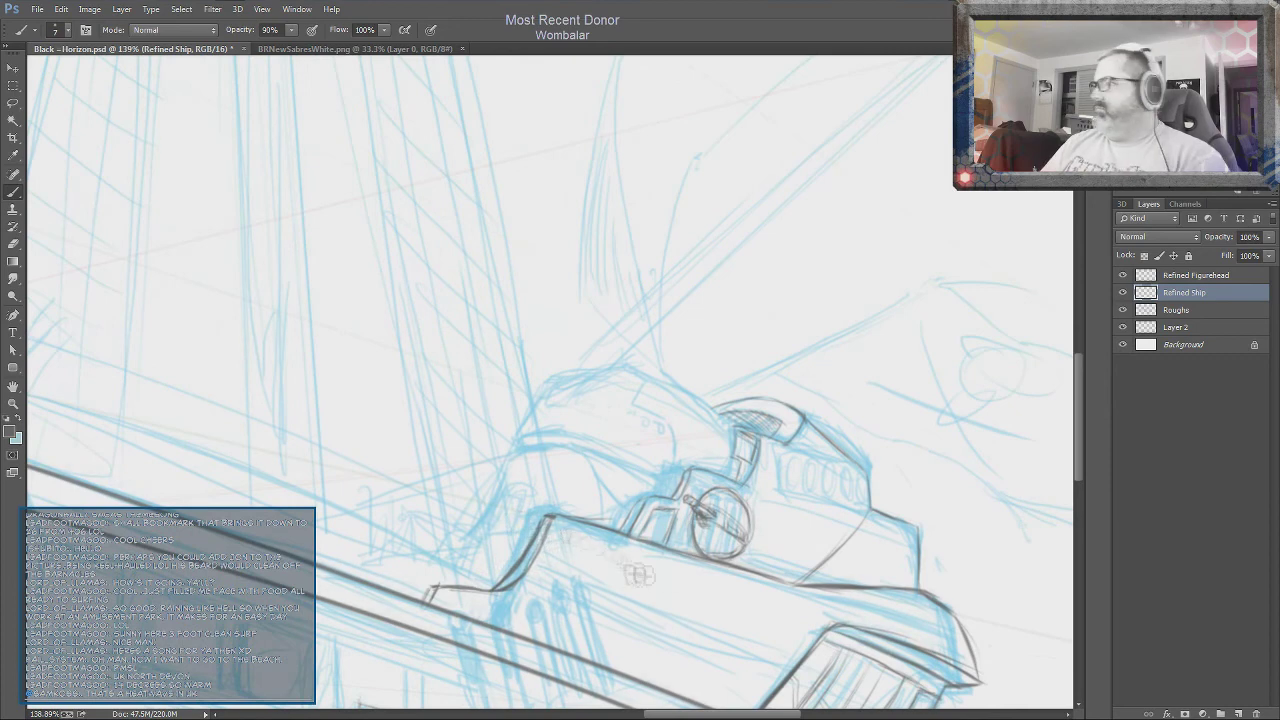
drag(636, 572, 794, 521)
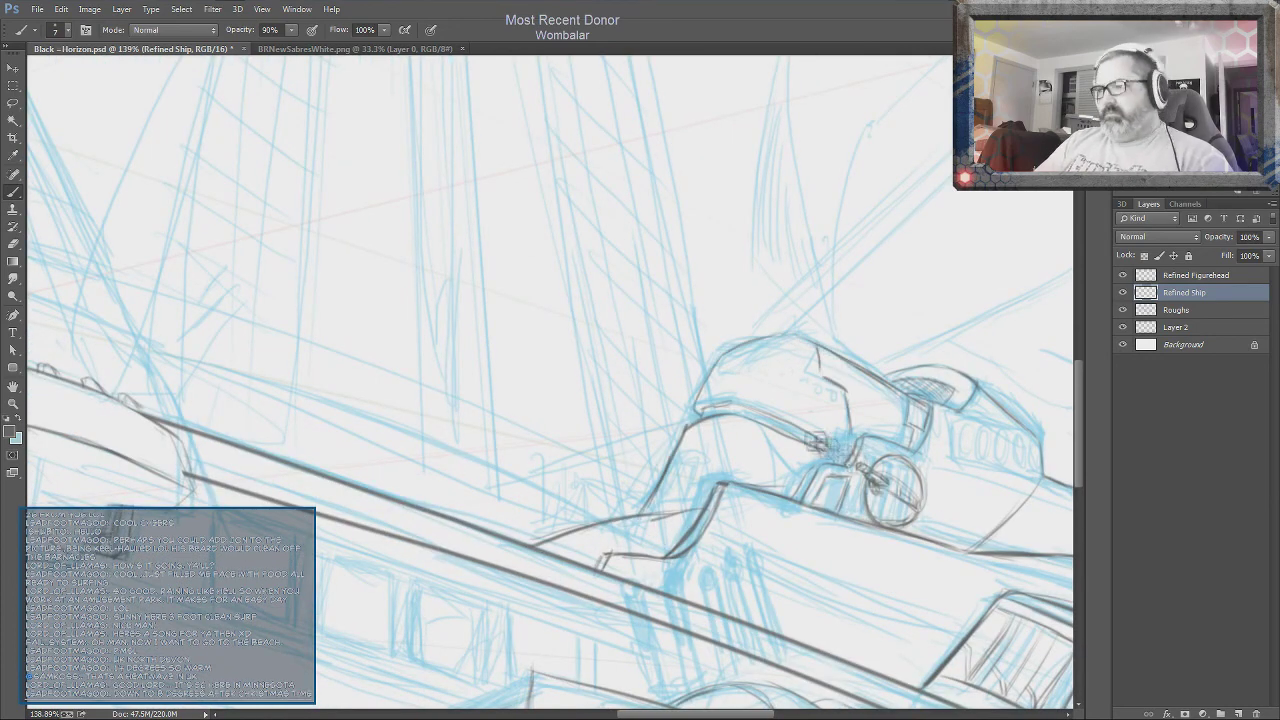
scroll(840, 440, up, 2)
drag(530, 430, 608, 476)
drag(410, 352, 598, 432)
mouse_move(762, 350)
mouse_down()
mouse_move(718, 468)
mouse_move(738, 440)
mouse_up()
drag(706, 392, 740, 424)
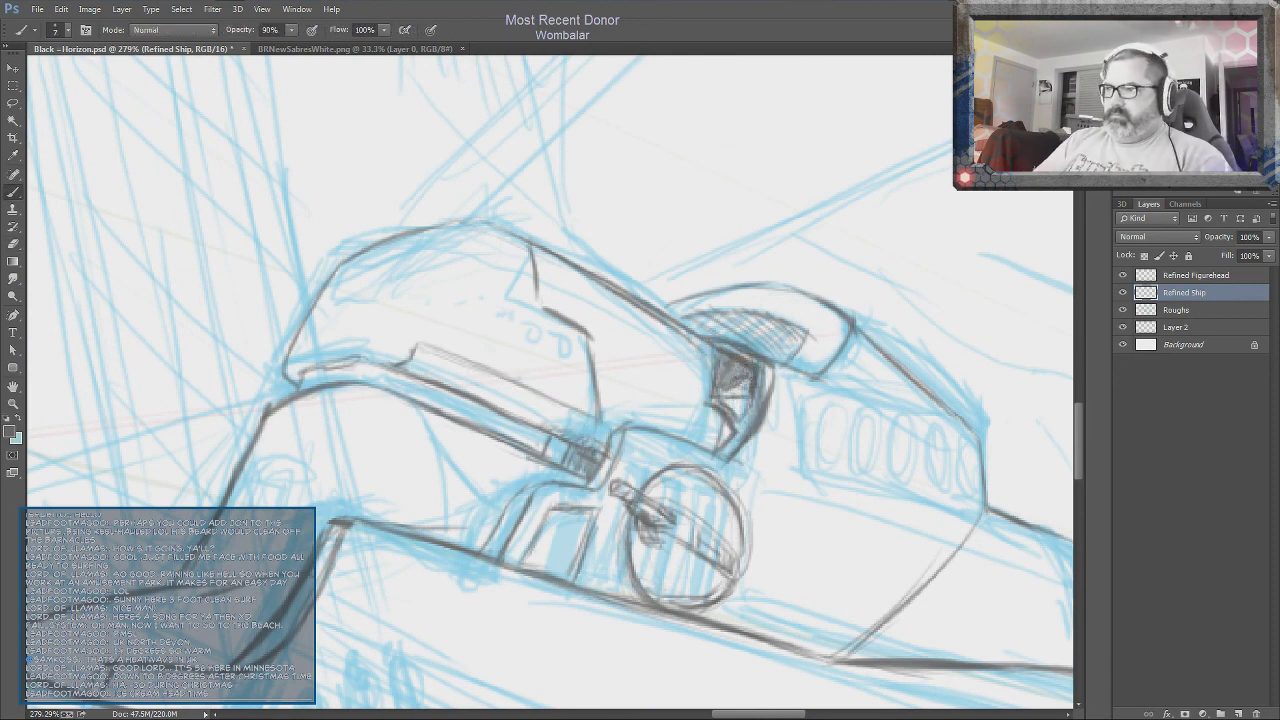
drag(570, 350, 905, 370)
drag(625, 440, 750, 314)
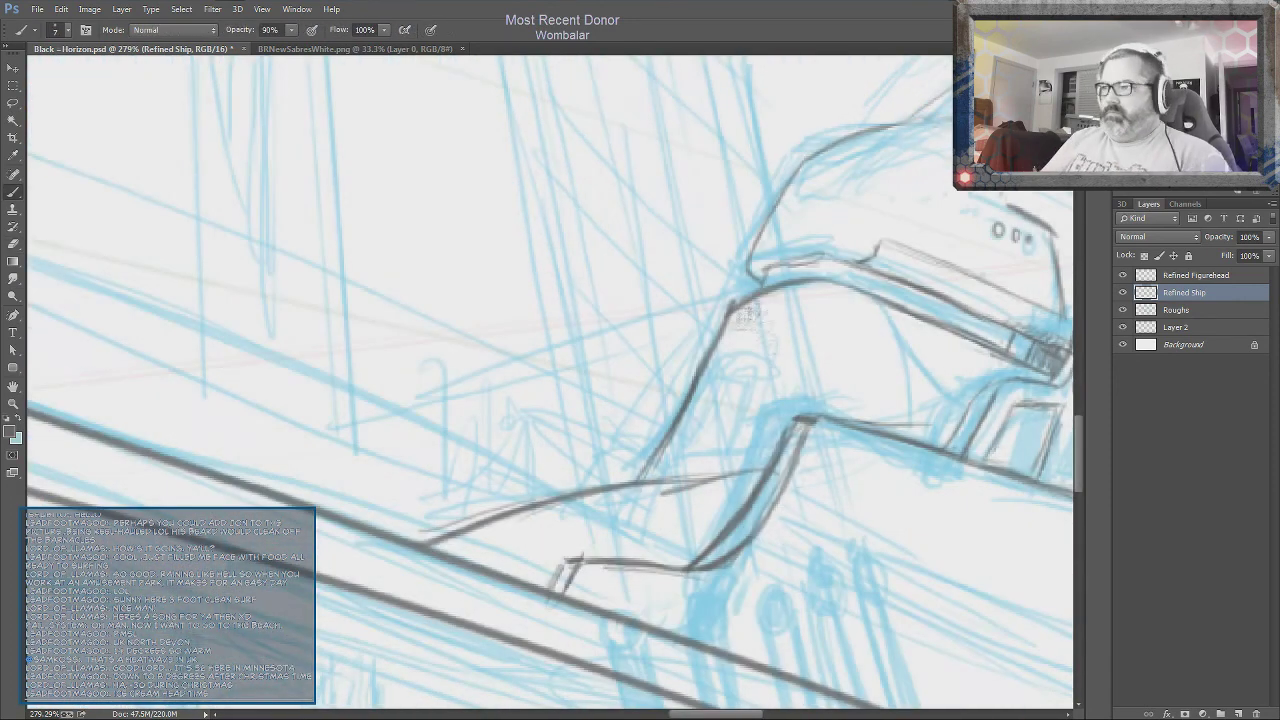
mouse_move(596, 498)
mouse_down()
mouse_move(509, 548)
mouse_move(590, 462)
mouse_up()
scroll(873, 480, down, 3)
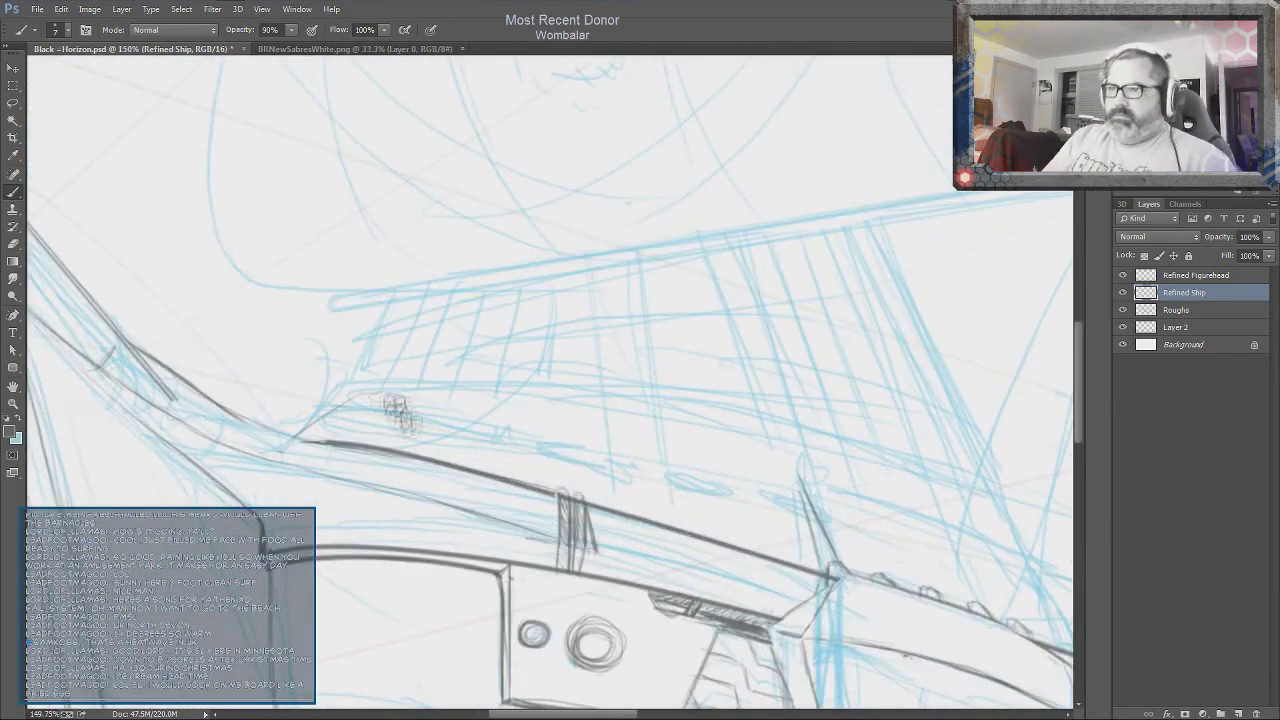
Stroke a freeform curved path into a dark line
key(p)
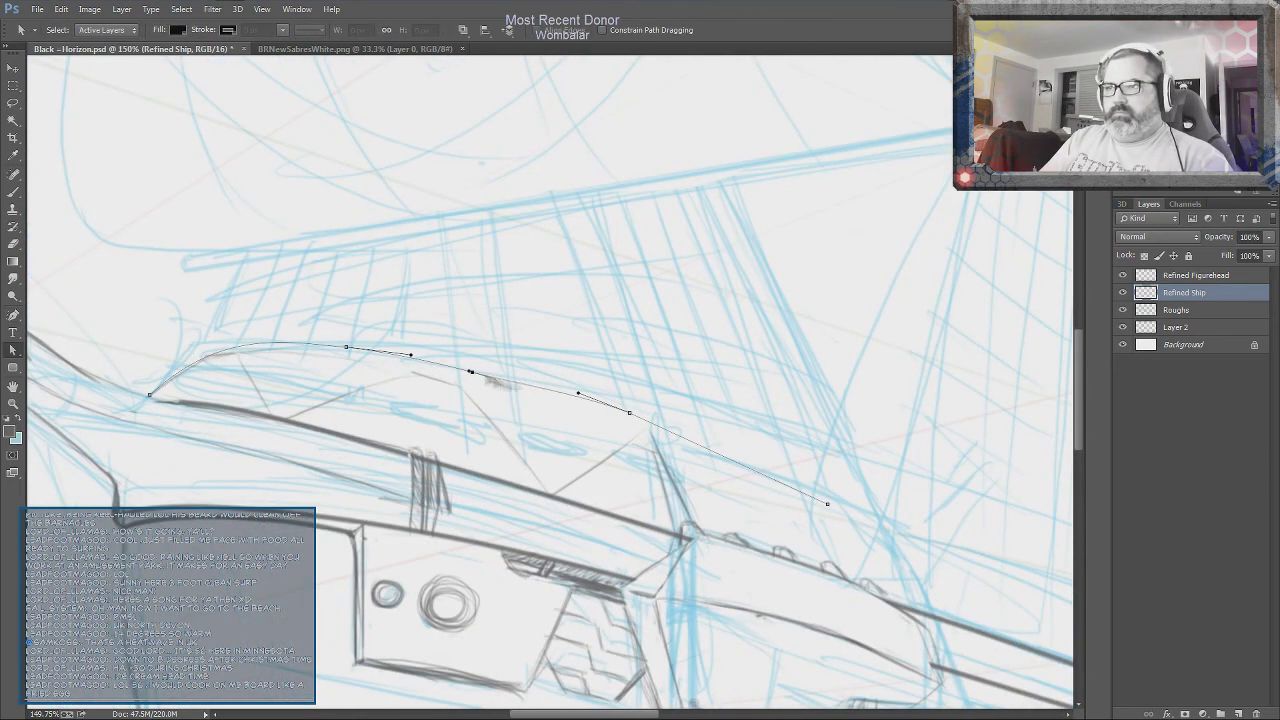
key(Return)
key(e)
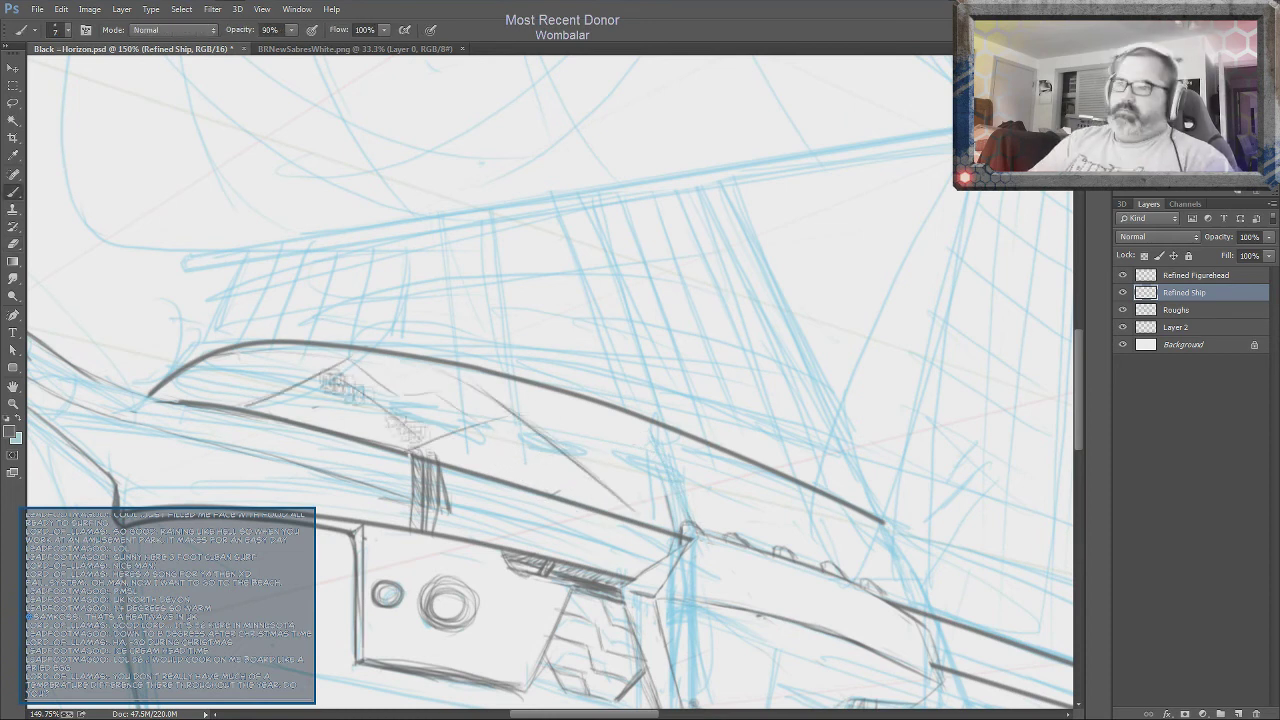
key(b)
Sketch light detail lines on the bow rail and forward cabin, then erase the stray marks
drag(355, 362, 462, 445)
drag(245, 362, 290, 422)
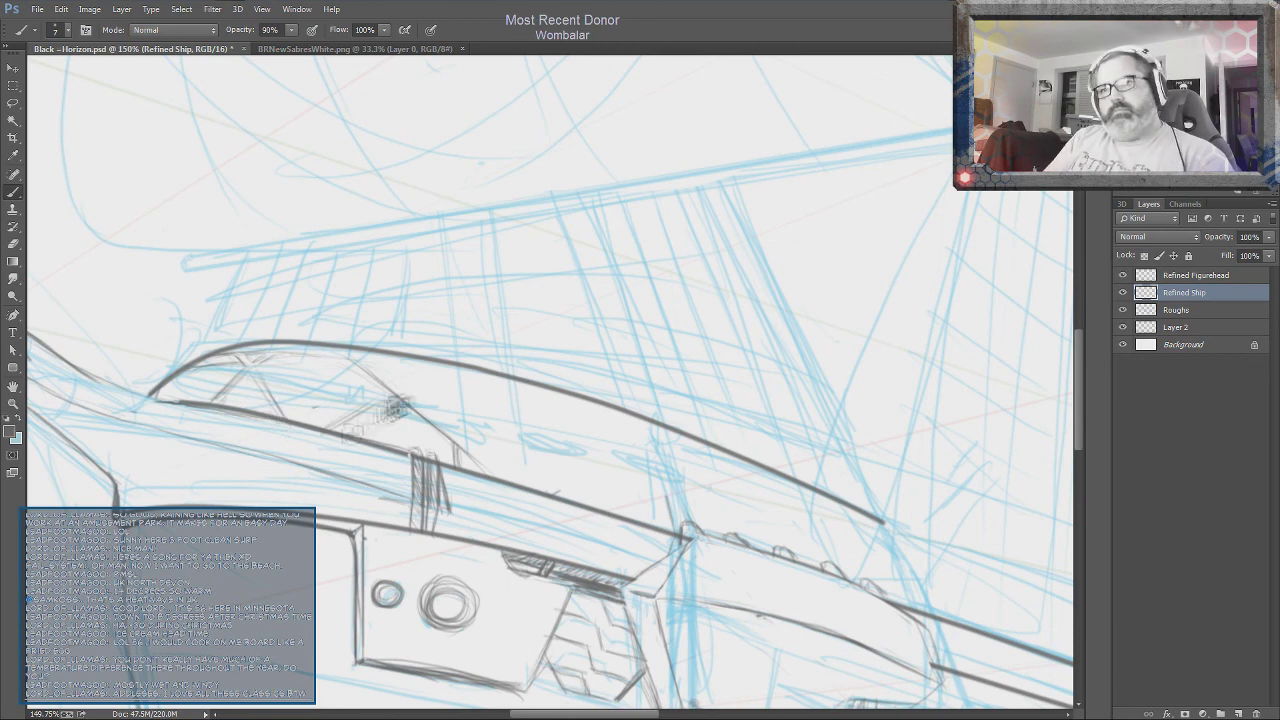
drag(452, 410, 520, 480)
drag(440, 370, 379, 412)
key(e)
drag(380, 330, 560, 440)
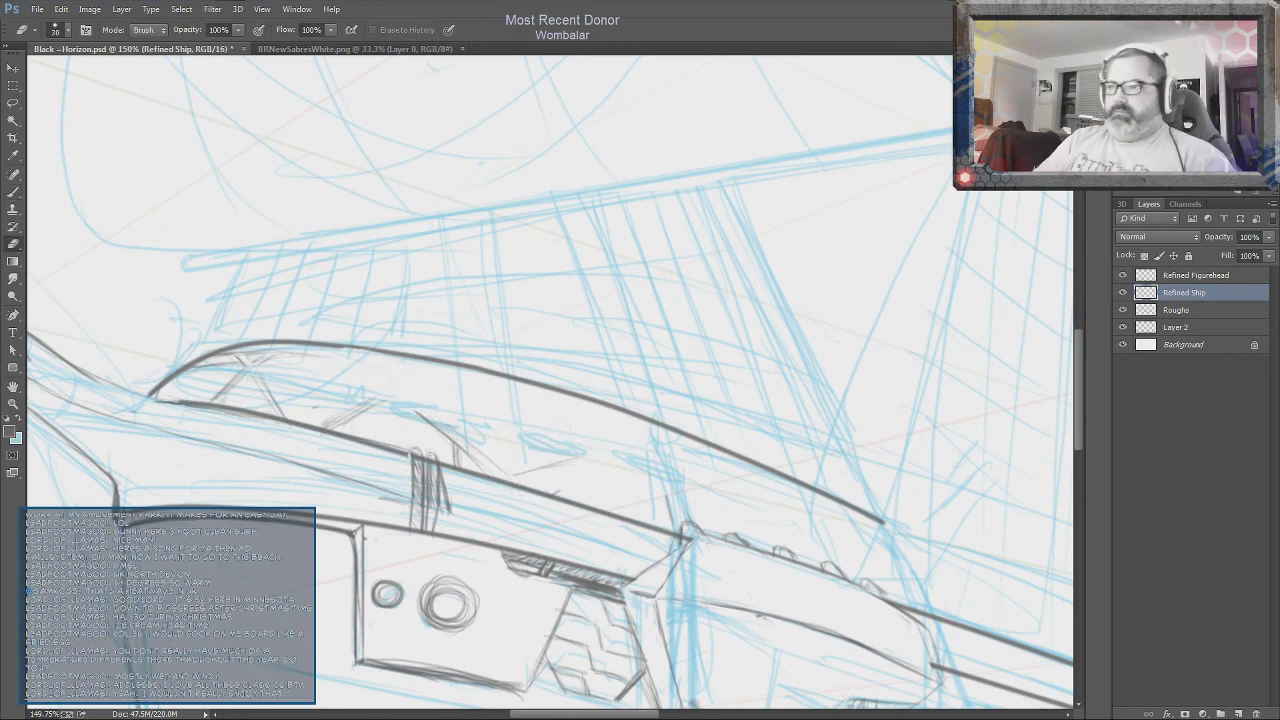
drag(480, 460, 356, 412)
key(b)
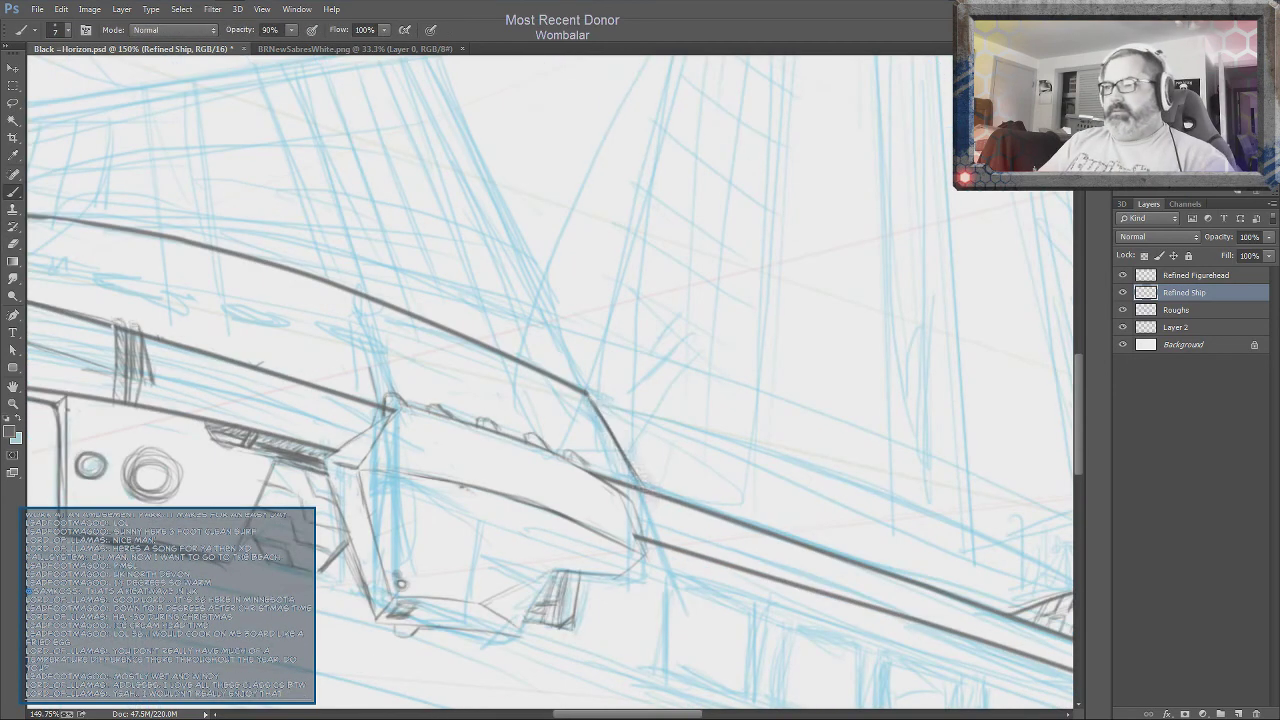
Draw dark strokes along the hull bottom and dark curves near the stern
drag(791, 531, 822, 528)
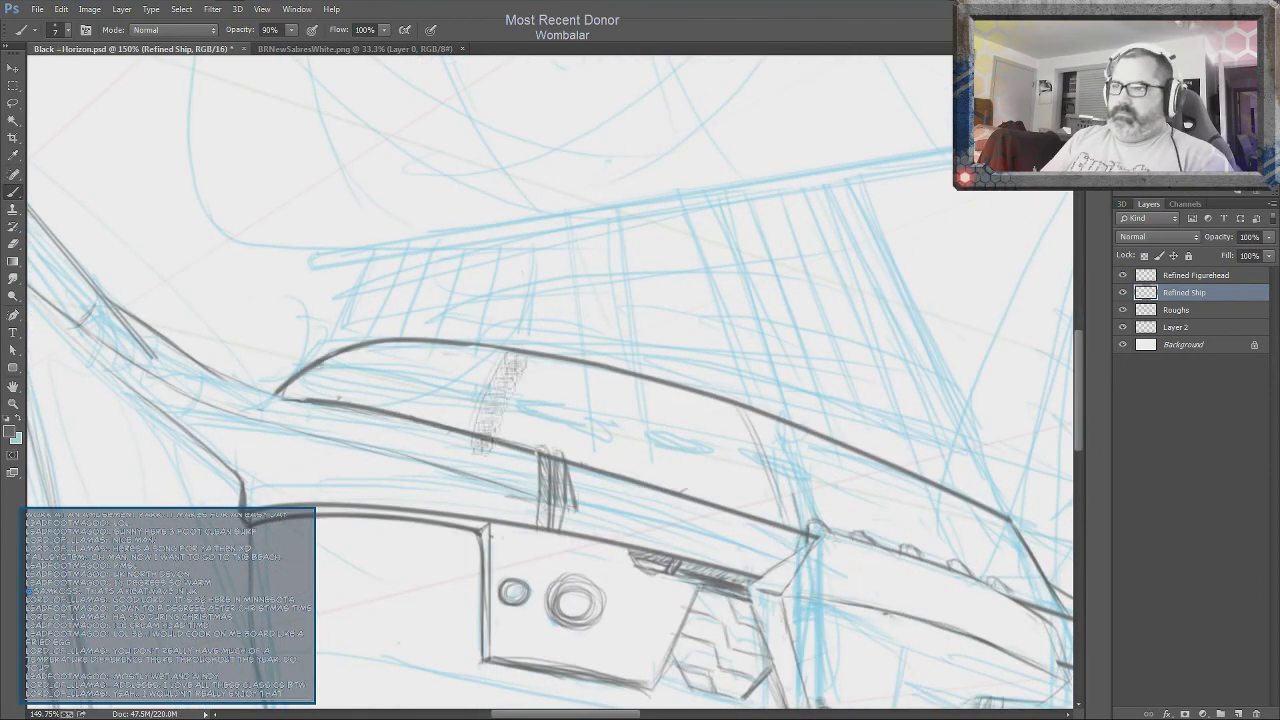
mouse_move(729, 473)
mouse_down()
mouse_move(540, 372)
mouse_move(585, 400)
mouse_up()
drag(495, 422, 620, 487)
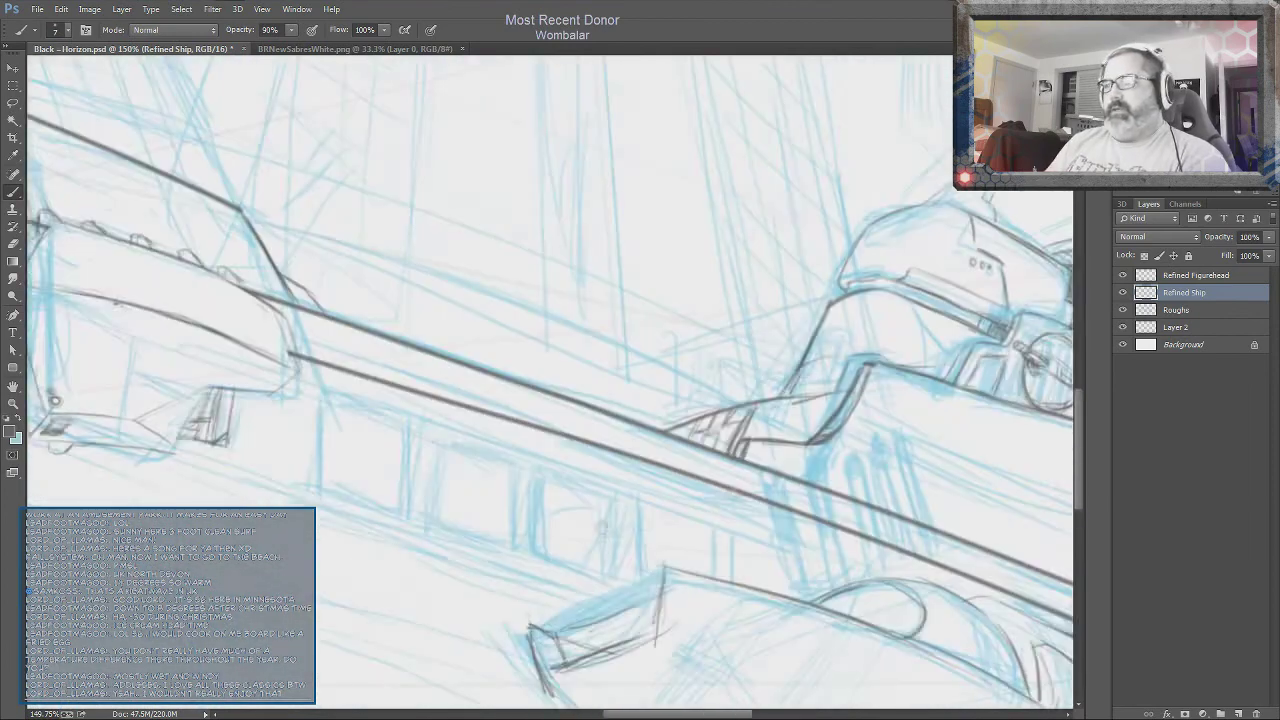
drag(701, 495, 920, 400)
drag(640, 545, 856, 560)
drag(1045, 398, 878, 530)
drag(928, 345, 872, 405)
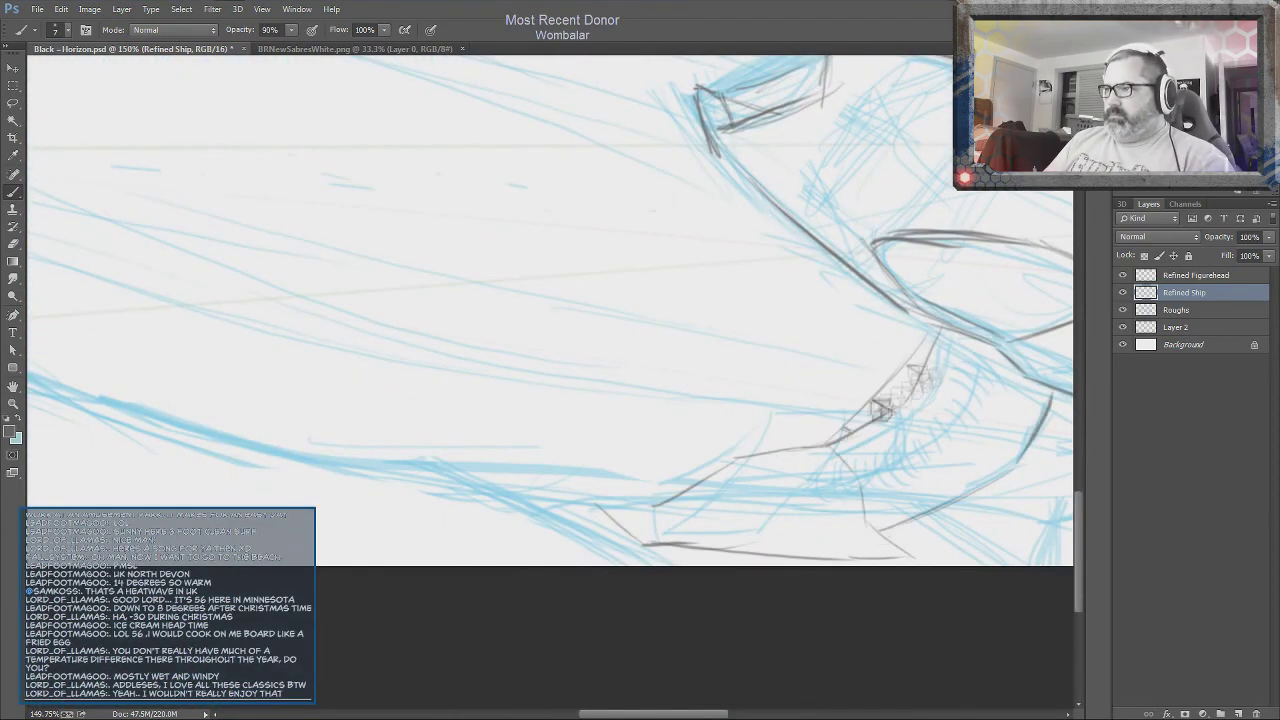
Bend the hull path to the bottom curve, stroke it, and extend dark lines along the hull bottom
key(e)
key(a)
right_click(643, 331)
right_click(586, 331)
key(Escape)
drag(609, 369, 461, 351)
right_click(486, 331)
click(540, 449)
key(b)
mouse_move(768, 370)
mouse_down()
mouse_move(805, 400)
mouse_move(900, 342)
mouse_up()
drag(775, 392, 945, 400)
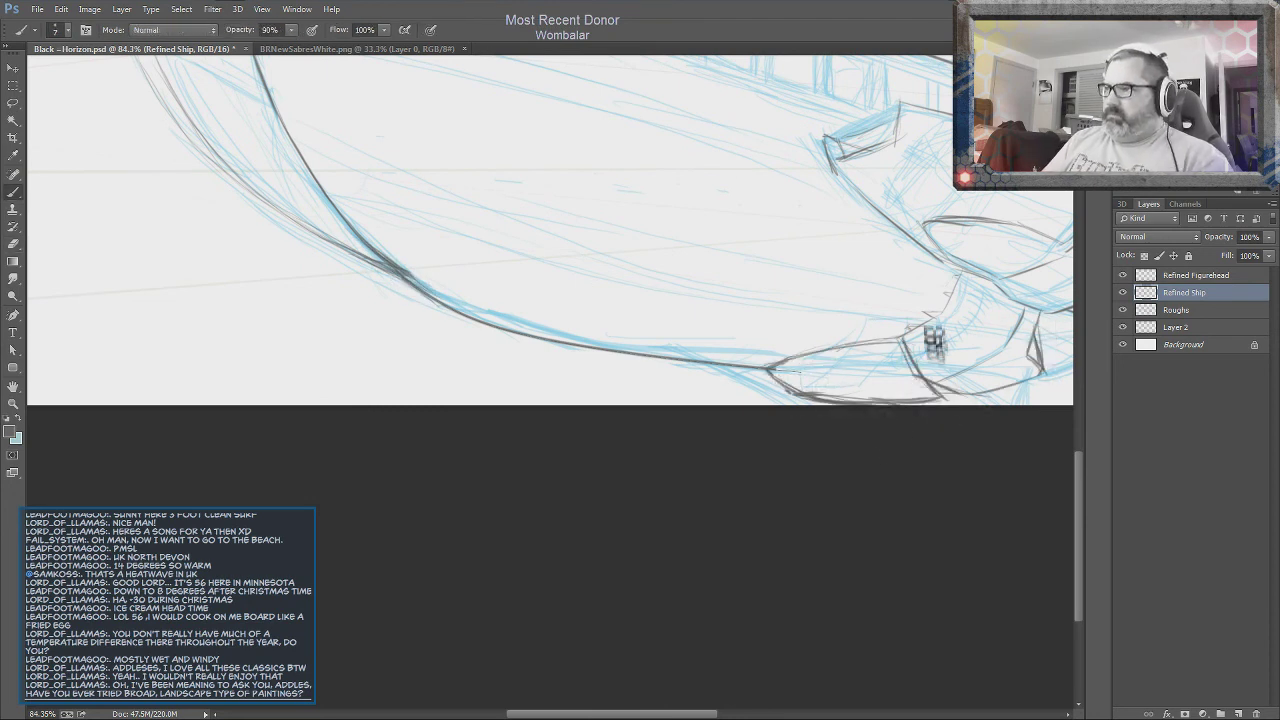
Hatch the curved shape under the hull and drag the hull path's middle anchor to reshape it
scroll(932, 340, up, 5)
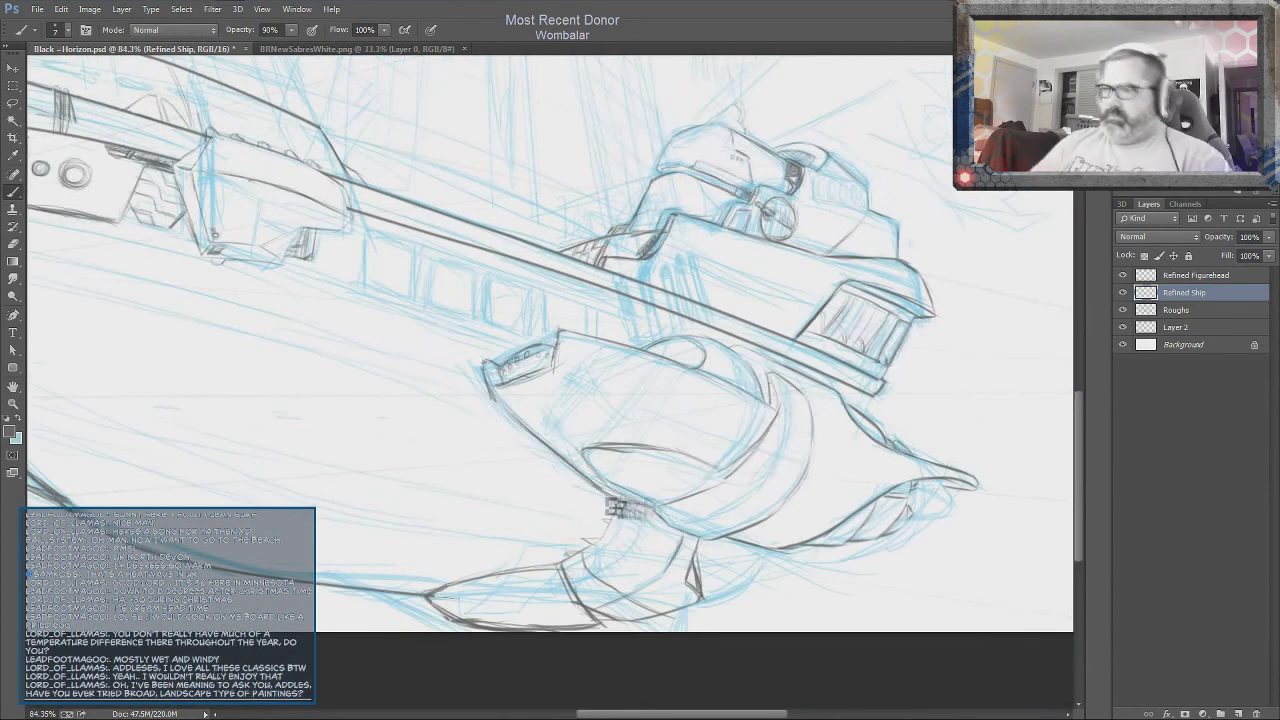
scroll(918, 445, right, 5)
scroll(918, 445, down, 1)
mouse_move(590, 455)
mouse_down()
mouse_move(660, 500)
mouse_move(700, 495)
mouse_up()
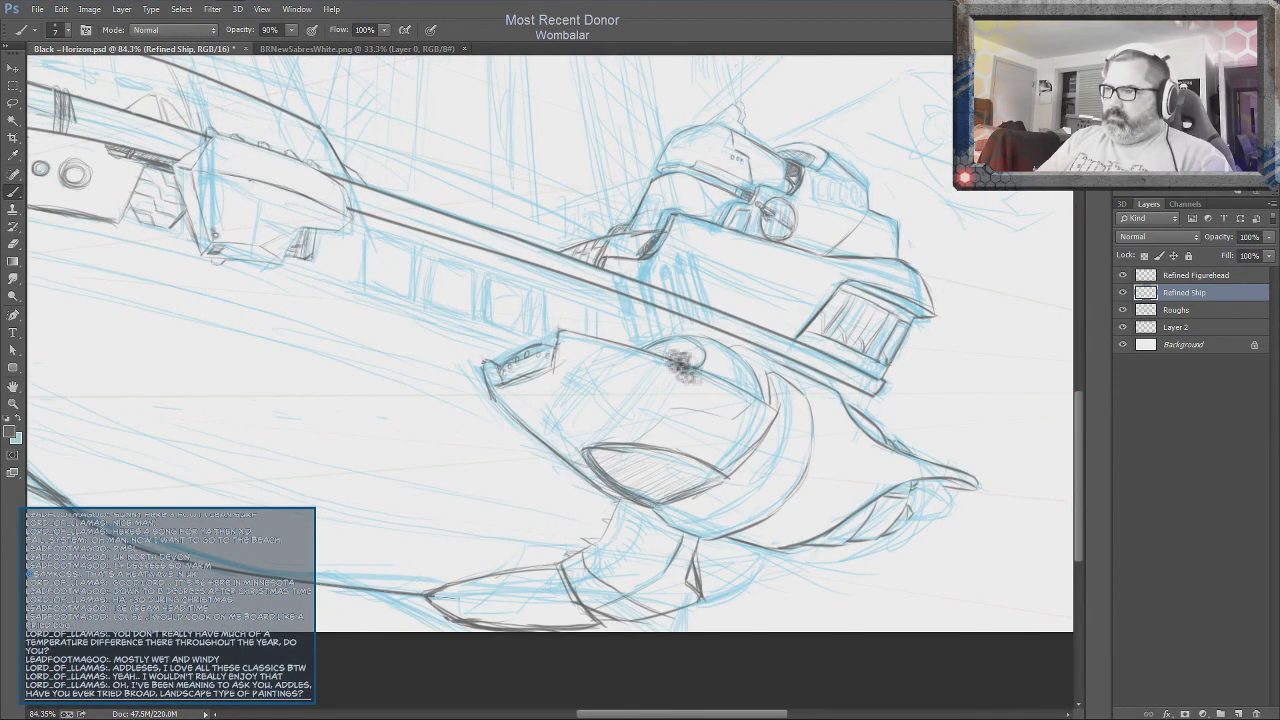
key(e)
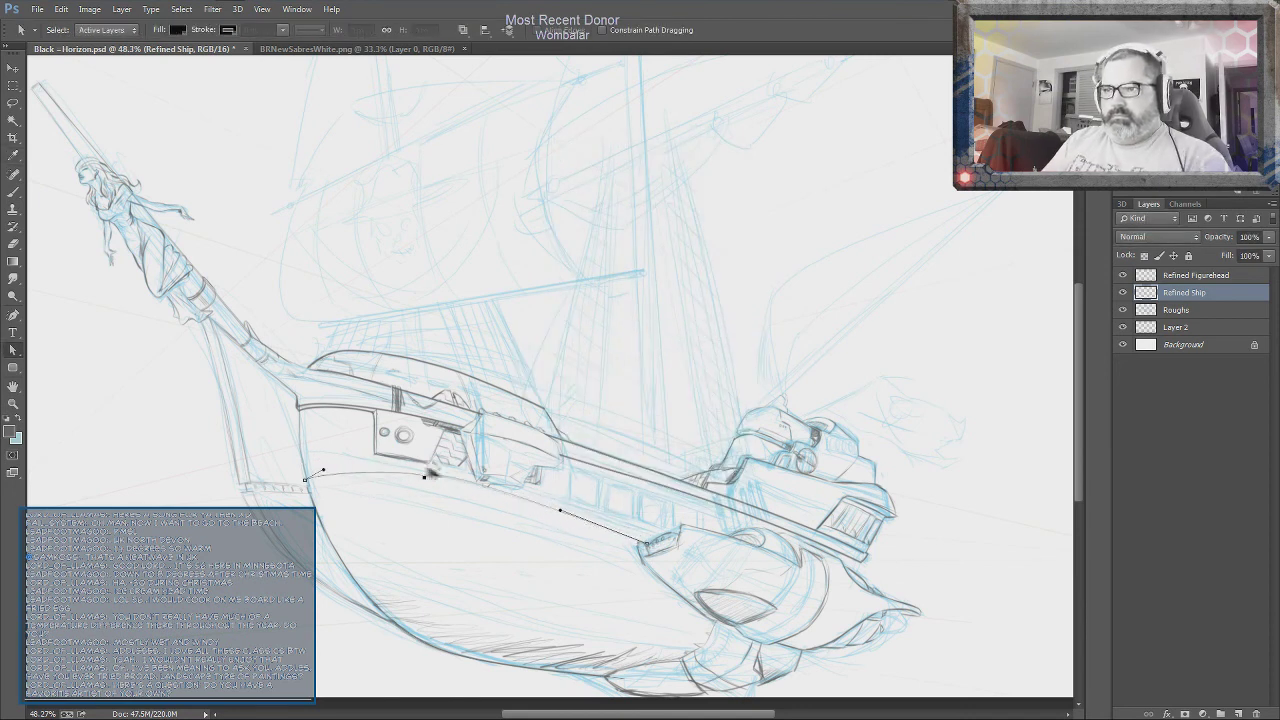
drag(424, 478, 470, 474)
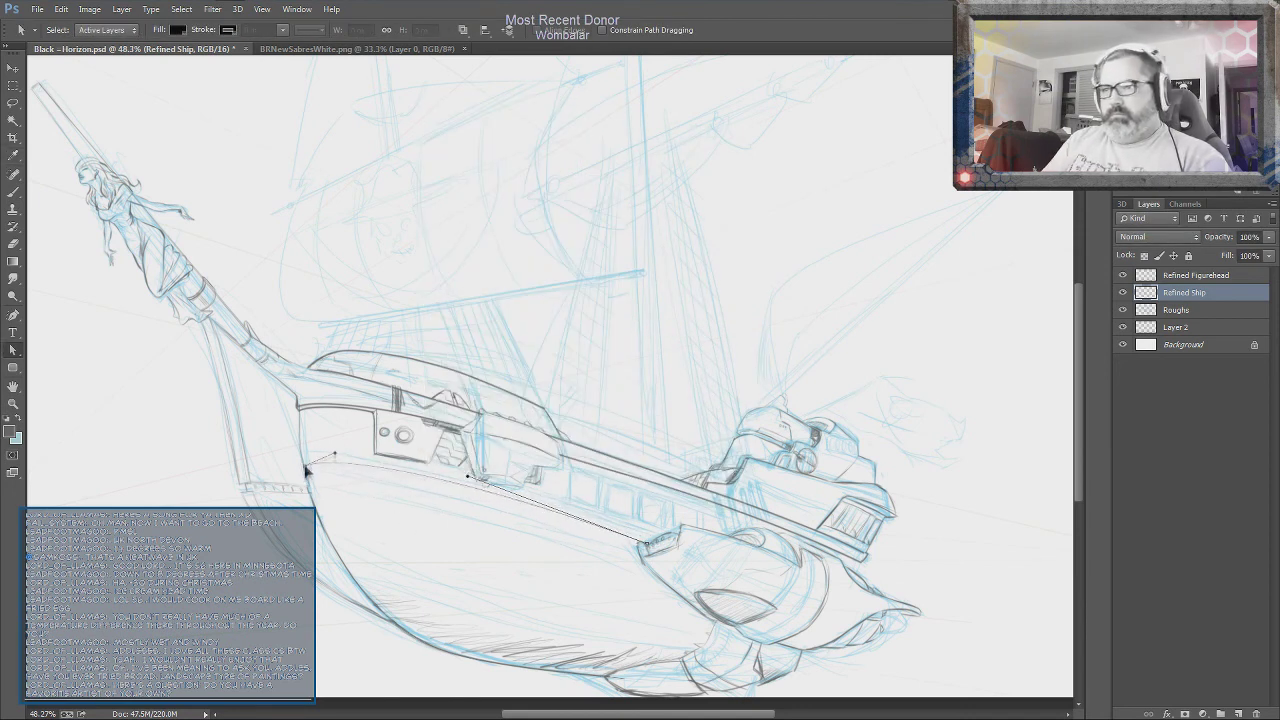
Divide the hull side band into panels with four vertical brush strokes
key(Escape)
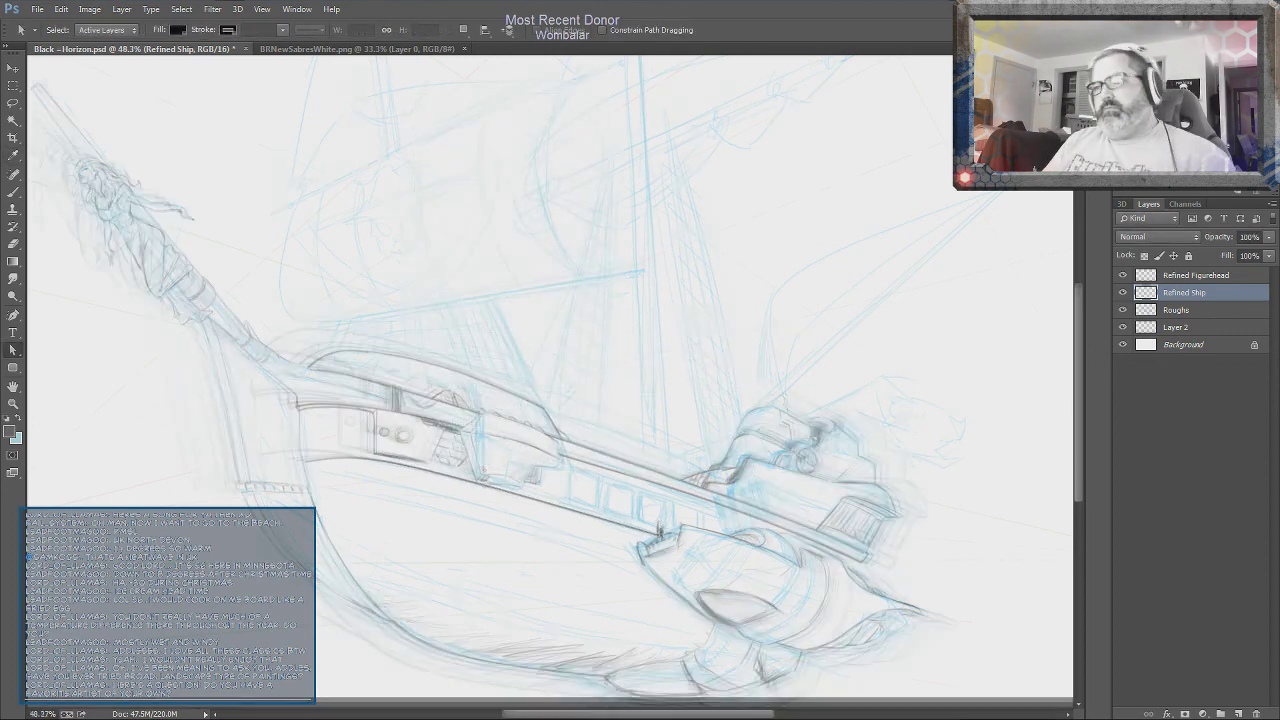
key(b)
scroll(635, 525, up, 5)
drag(486, 402, 487, 450)
drag(546, 420, 547, 467)
mouse_move(601, 440)
mouse_down()
mouse_move(602, 480)
mouse_move(659, 497)
mouse_up()
drag(714, 475, 715, 515)
scroll(777, 510, up, 3)
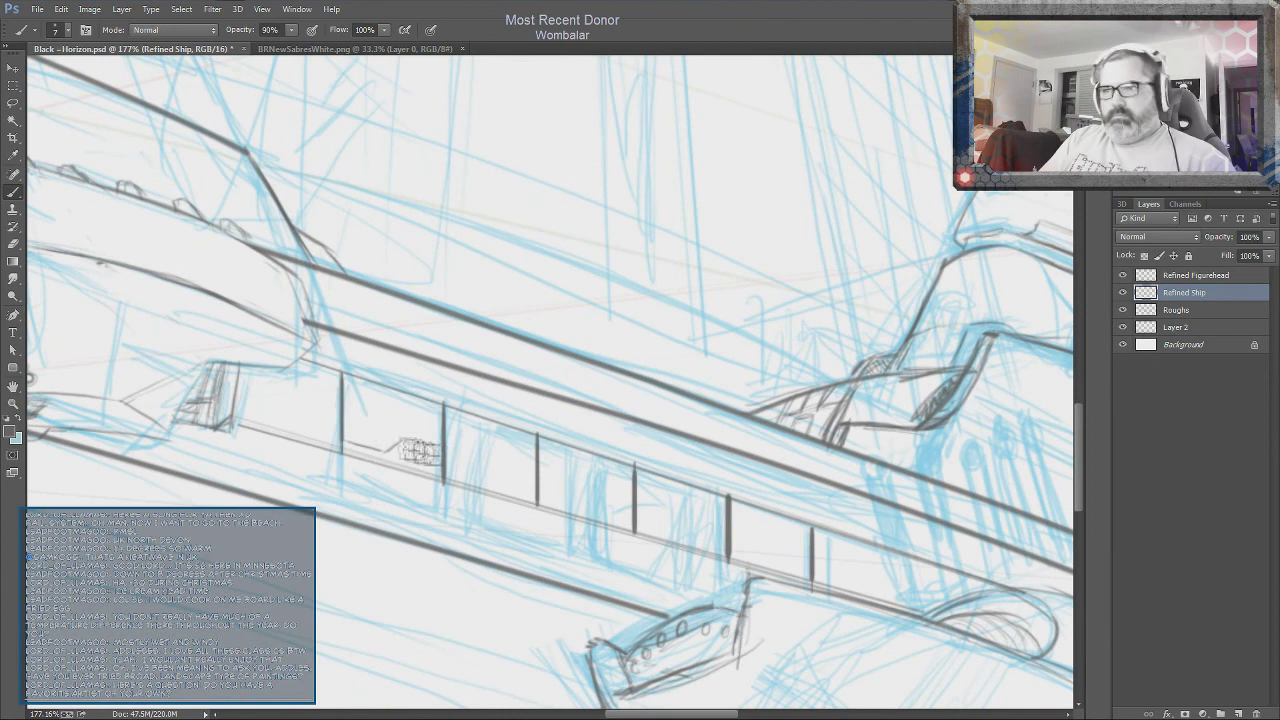
Duplicate the vent detail into the hull panels with Free Transform and merge the copies into Refined Ship
drag(345, 378, 442, 478)
key(ctrl+j)
key(ctrl+t)
key(Return)
key(ctrl+j)
key(ctrl+t)
drag(392, 430, 767, 545)
key(Return)
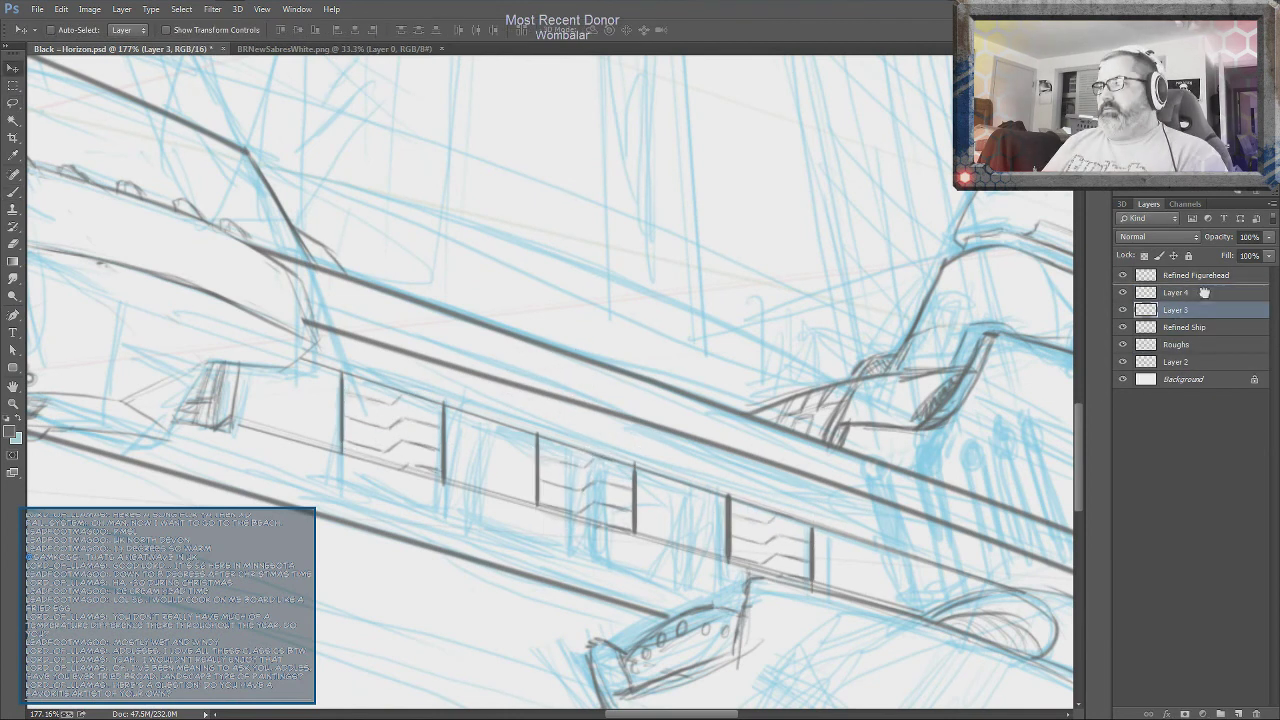
key(ctrl+e)
key(ctrl+e)
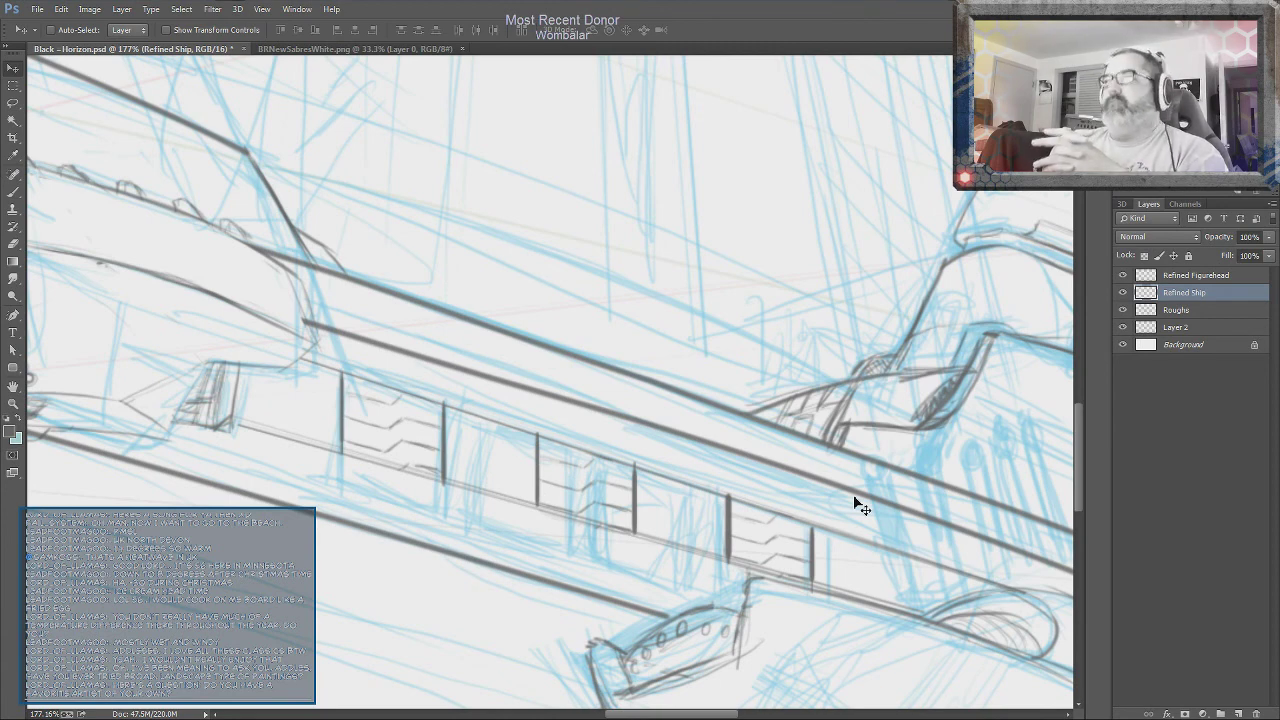
Add cabin lines along the forward hull
scroll(800, 572, up, 2)
key(b)
mouse_move(998, 503)
mouse_down()
mouse_move(793, 423)
mouse_move(1000, 470)
mouse_up()
mouse_move(215, 440)
mouse_down()
mouse_move(325, 367)
mouse_move(430, 470)
mouse_up()
drag(265, 420, 332, 450)
Reshape the hull path toward the stern and stroke it with the Brush
scroll(751, 503, down, 5)
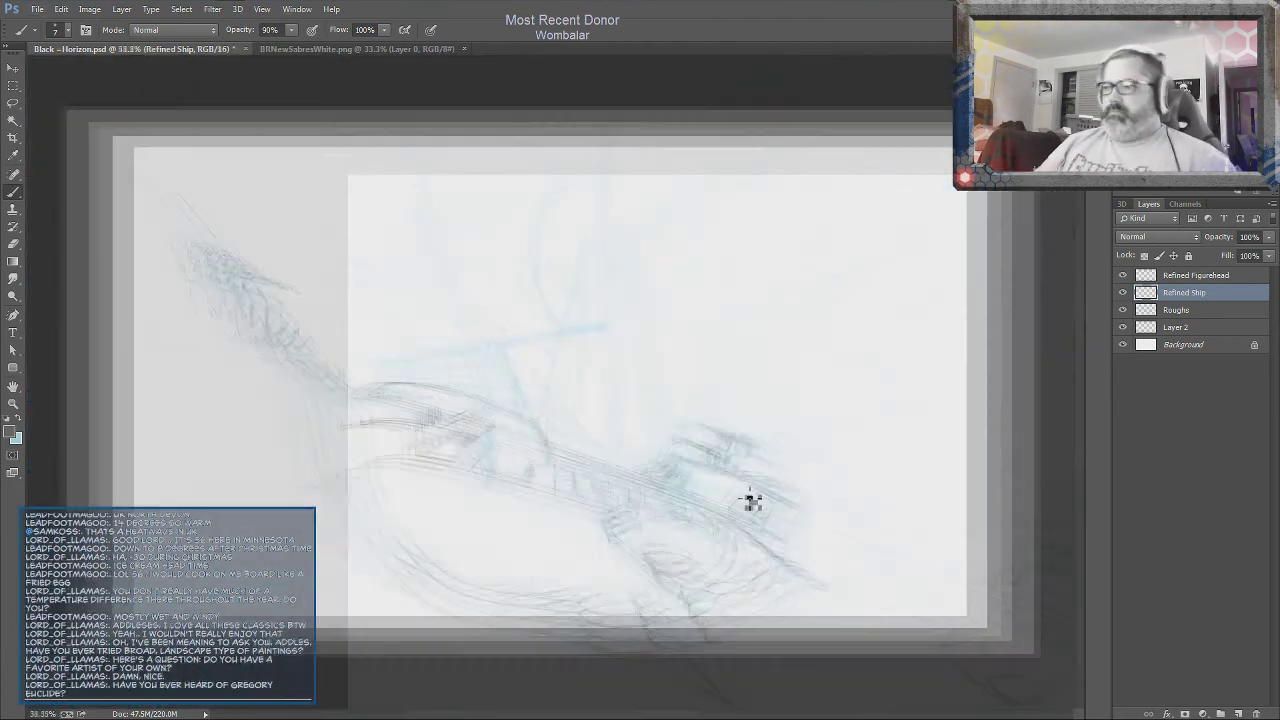
key(a)
right_click(740, 495)
click(740, 495)
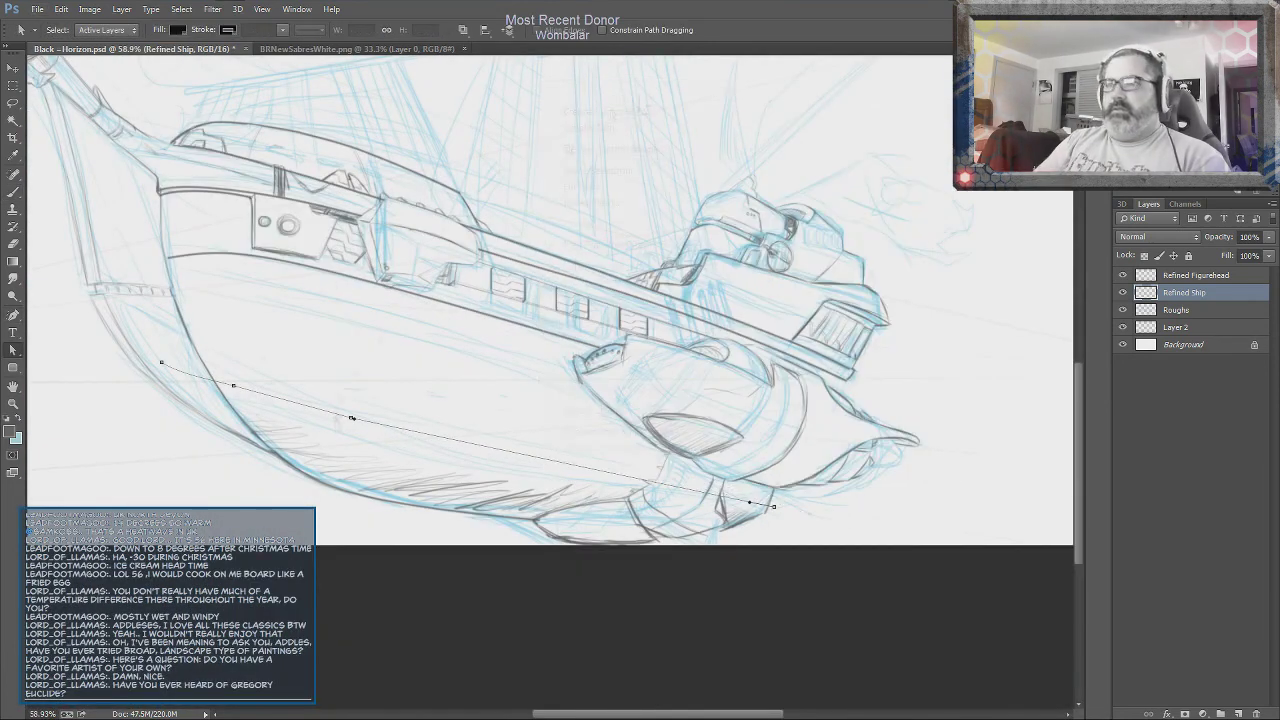
drag(737, 490, 642, 490)
right_click(423, 447)
click(470, 240)
key(Return)
Pull the path upward along the hull and zoom around to inspect the stroked curve
drag(212, 378, 228, 320)
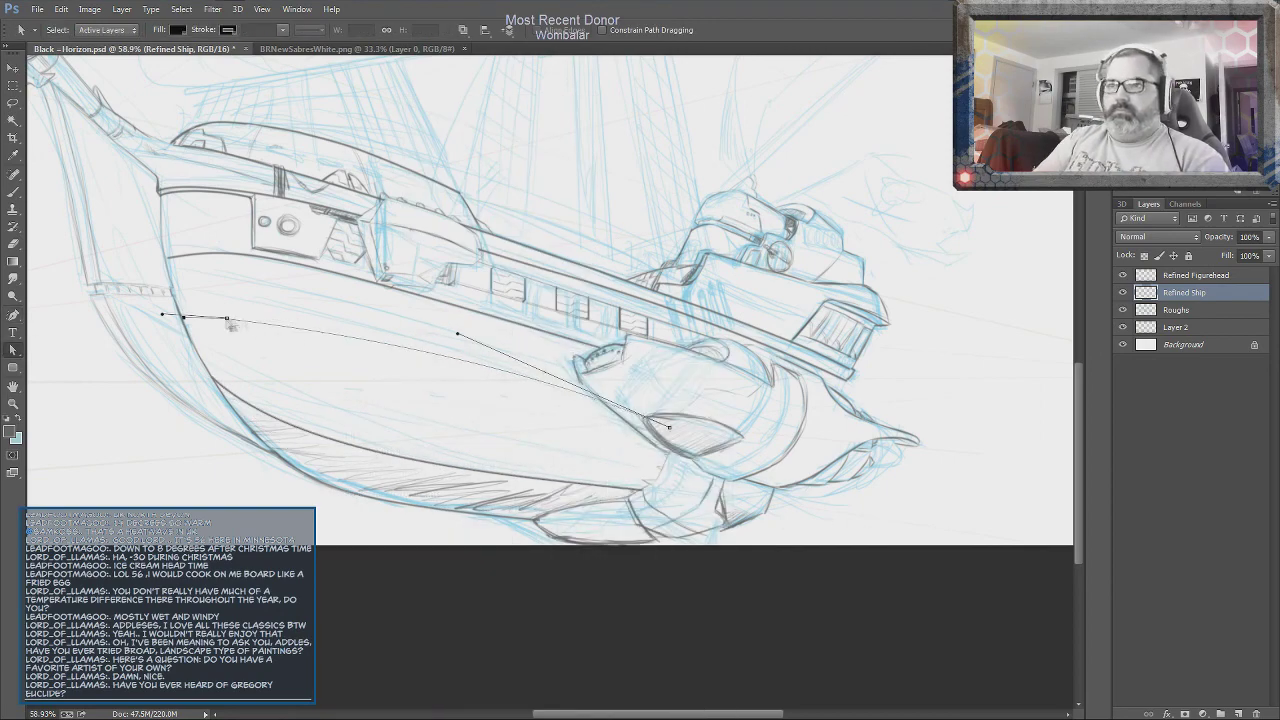
scroll(228, 320, down, 3)
scroll(547, 530, up, 5)
right_click(556, 404)
key(Escape)
scroll(778, 484, down, 4)
scroll(728, 632, up, 4)
key(b)
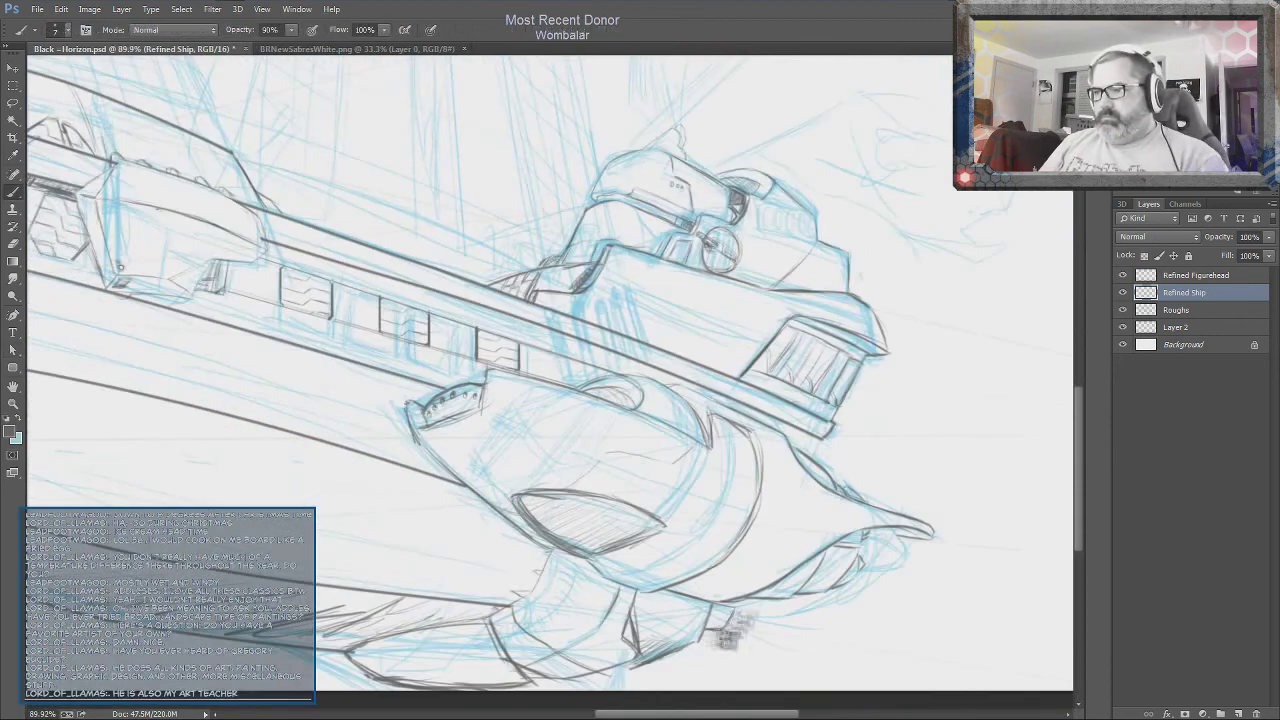
scroll(338, 307, up, 3)
scroll(179, 432, up, 2)
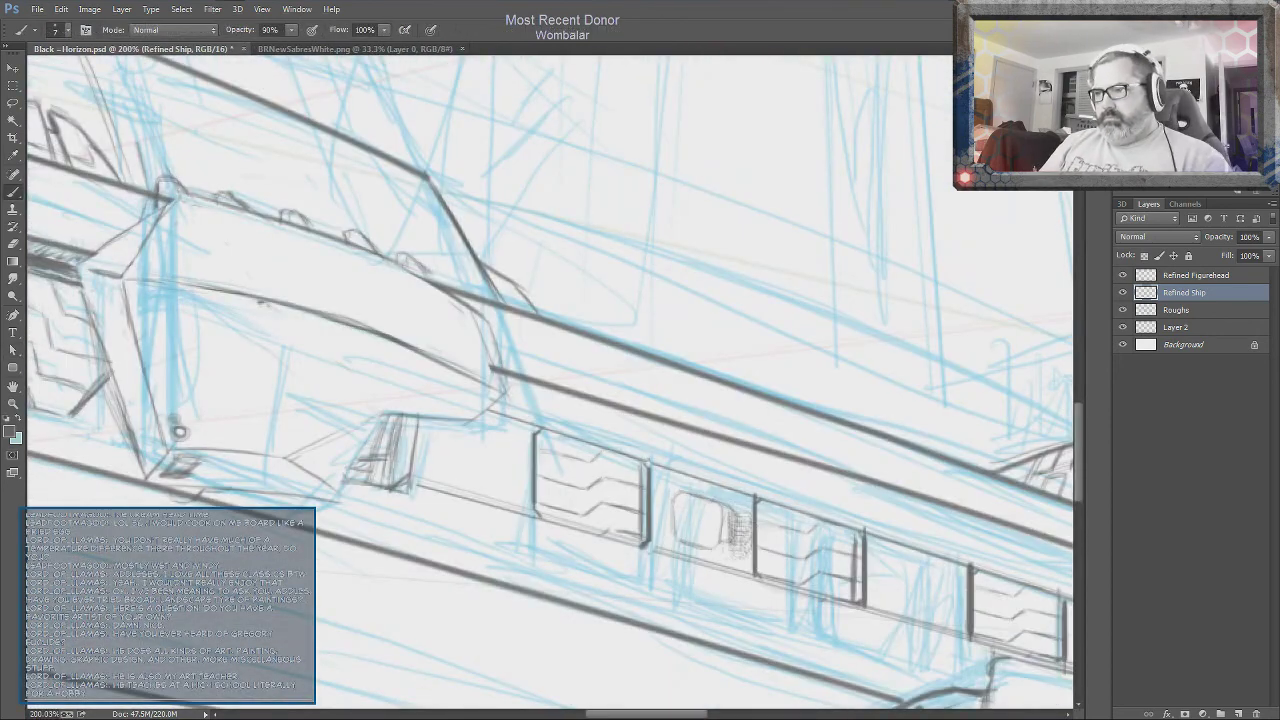
key(e)
scroll(921, 557, down, 5)
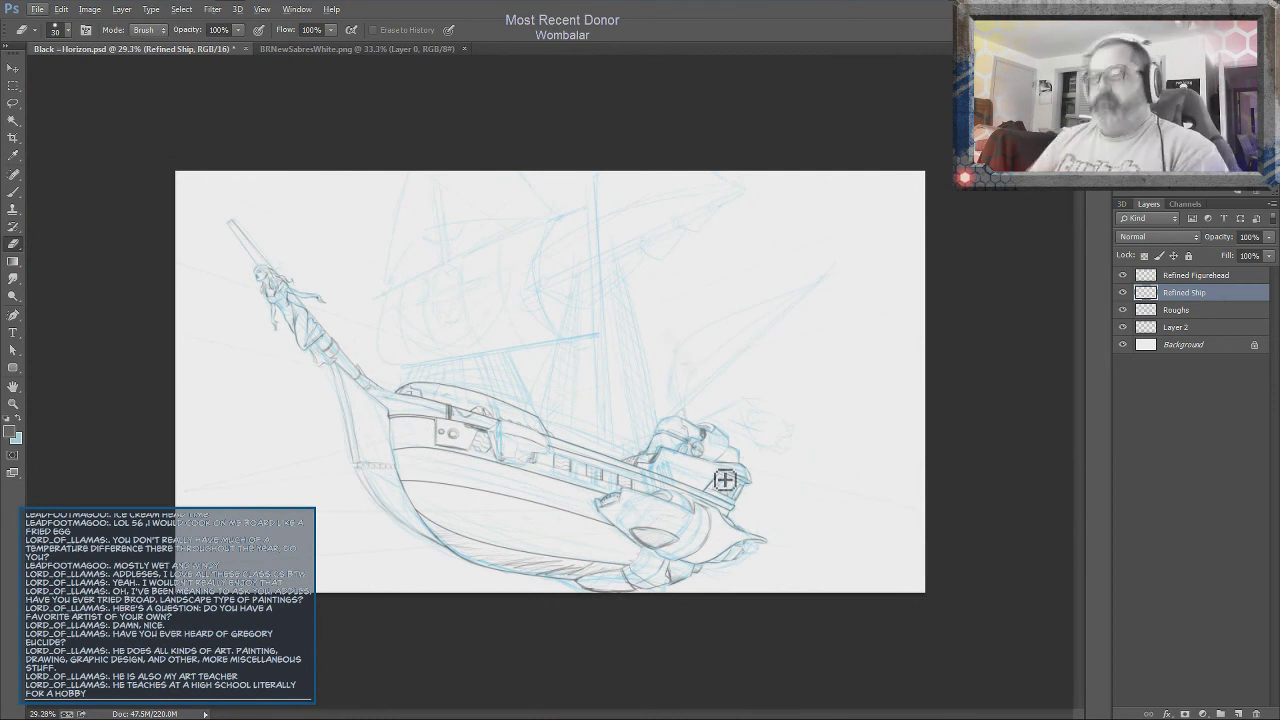
Brush a curved sail edge and a straight yard line across the sails
scroll(433, 229, up, 3)
key(b)
drag(725, 180, 745, 470)
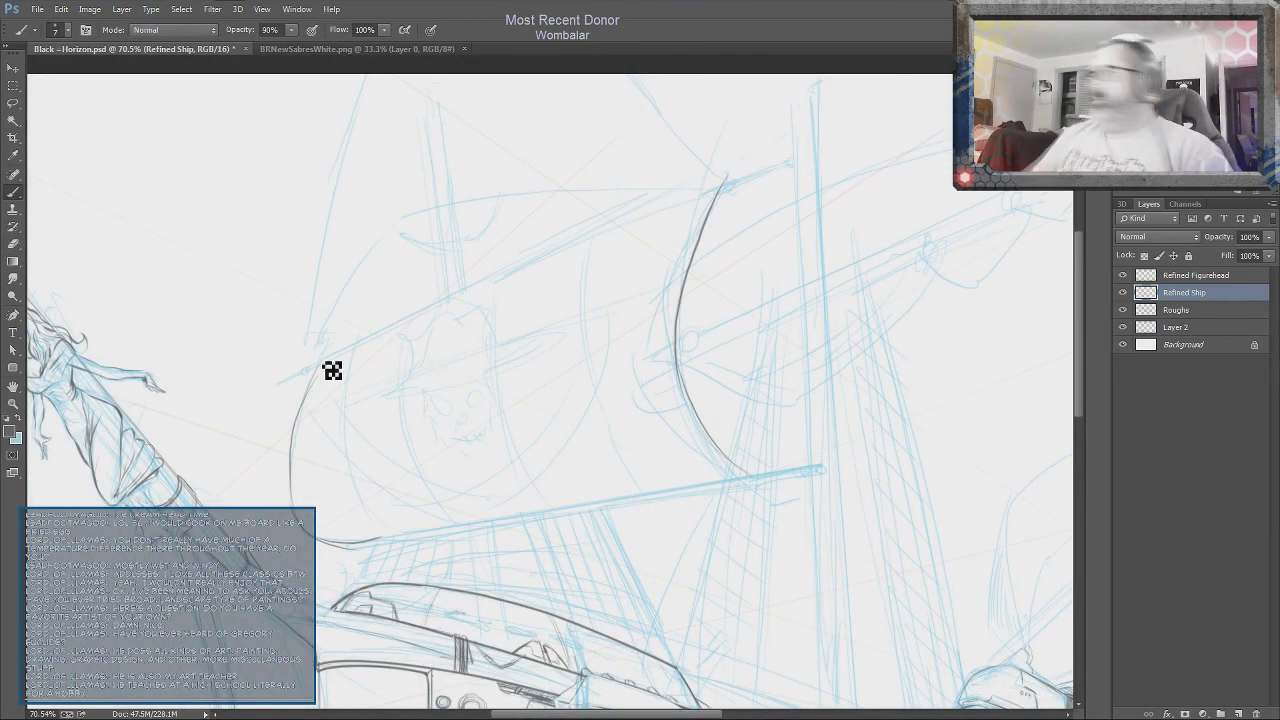
click(278, 382)
shift+click(790, 160)
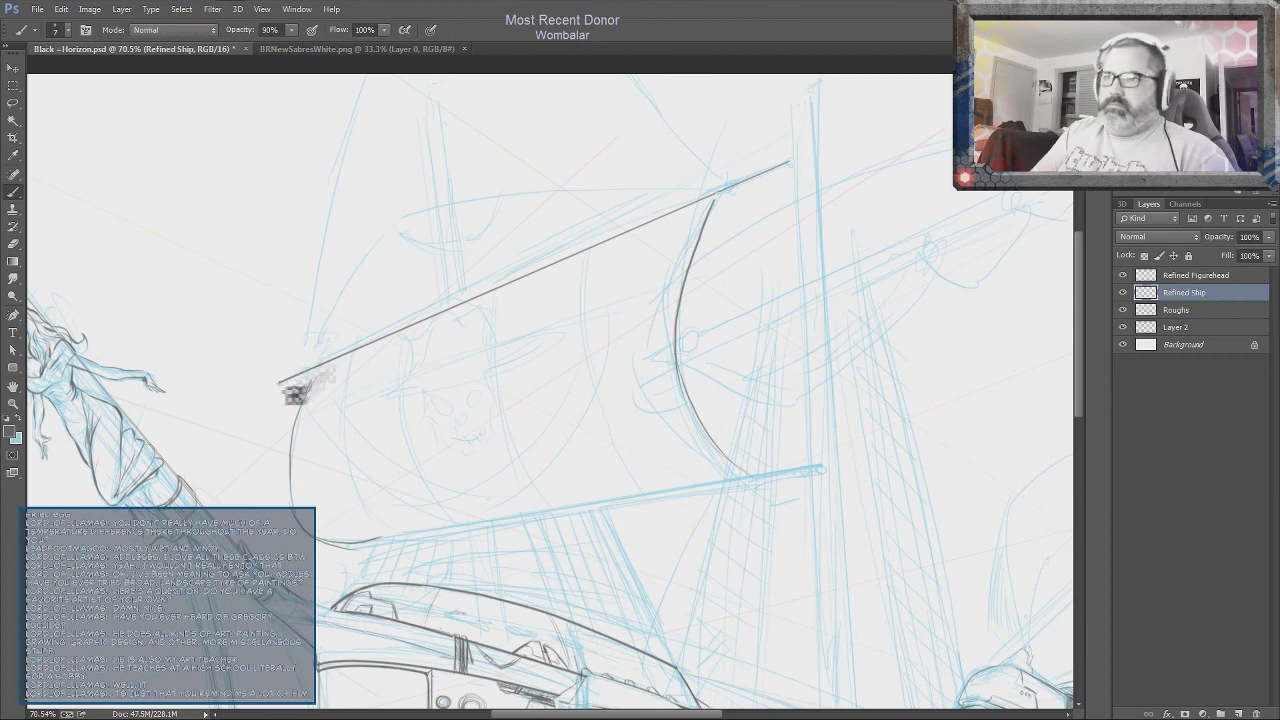
Draw a Pen path along the sail top and stroke it with the brush
key(p)
click(314, 363)
drag(757, 180, 708, 174)
right_click(394, 254)
key(Escape)
drag(394, 254, 398, 186)
key(b)
key(Return)
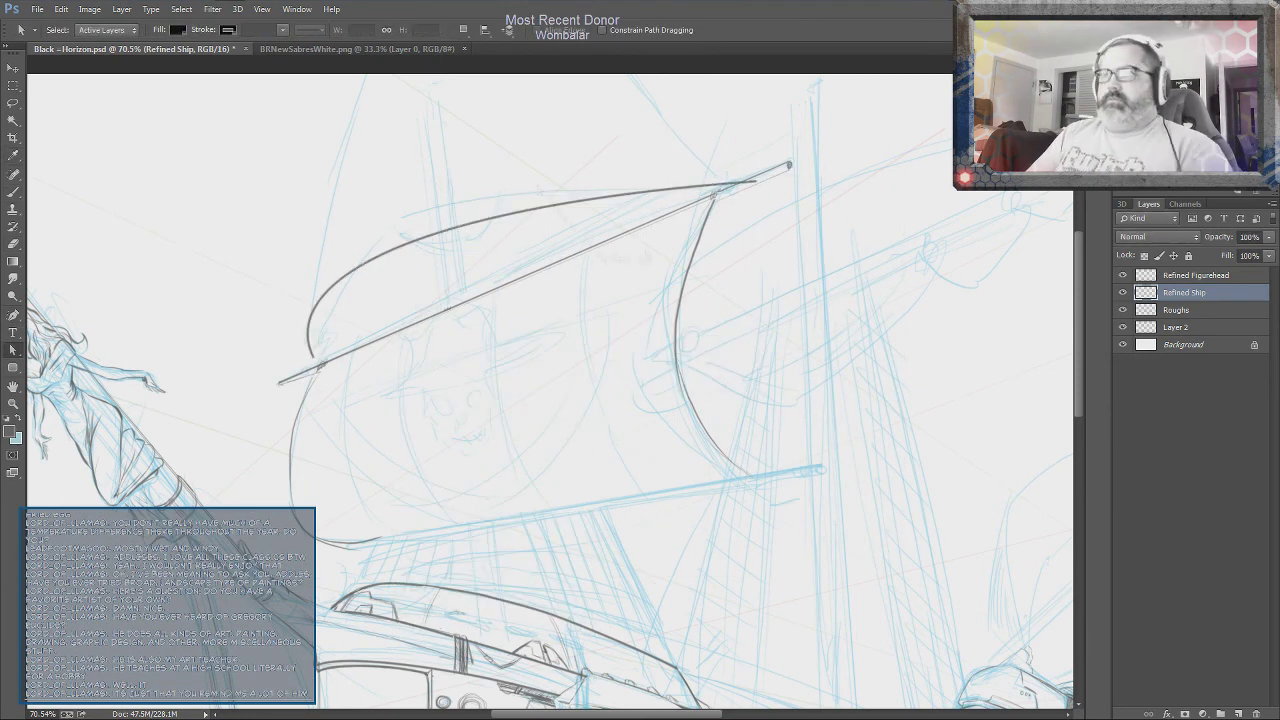
Darken the sail's edge, tip and lower corner, and sketch a mid-sail guide line
drag(718, 195, 757, 244)
drag(430, 124, 350, 400)
mouse_move(668, 124)
mouse_down()
mouse_move(755, 240)
mouse_move(828, 213)
mouse_up()
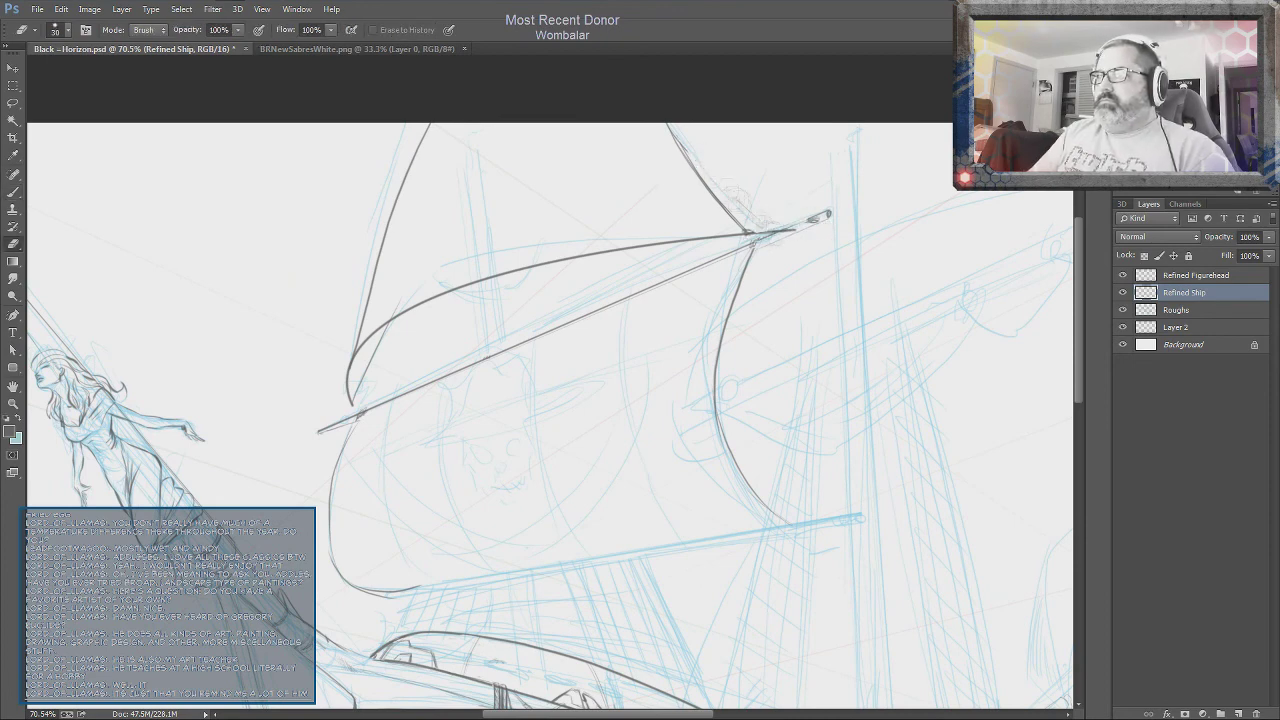
drag(365, 345, 348, 410)
mouse_move(518, 292)
mouse_down()
mouse_move(538, 173)
mouse_move(524, 430)
mouse_move(540, 291)
mouse_move(800, 314)
mouse_move(294, 323)
mouse_move(302, 462)
mouse_up()
key(e)
key(b)
Draw the mast post below the sail with a crow's-nest bracket
scroll(540, 291, up, 3)
scroll(800, 314, left, 5)
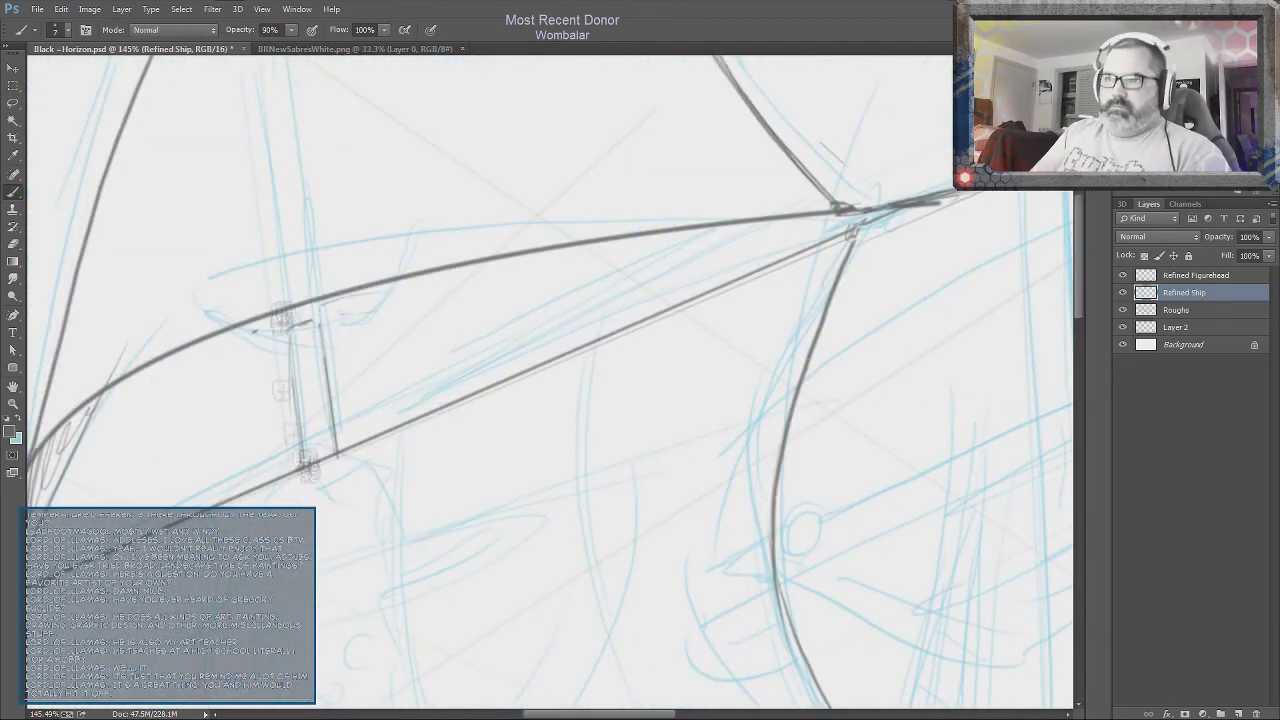
drag(322, 345, 337, 455)
mouse_move(270, 350)
mouse_down()
mouse_move(345, 330)
mouse_move(300, 330)
mouse_move(357, 306)
mouse_move(330, 340)
mouse_up()
Back on the Refined Ship layer, sketch furled sails along the upper-right yard
scroll(597, 489, down, 3)
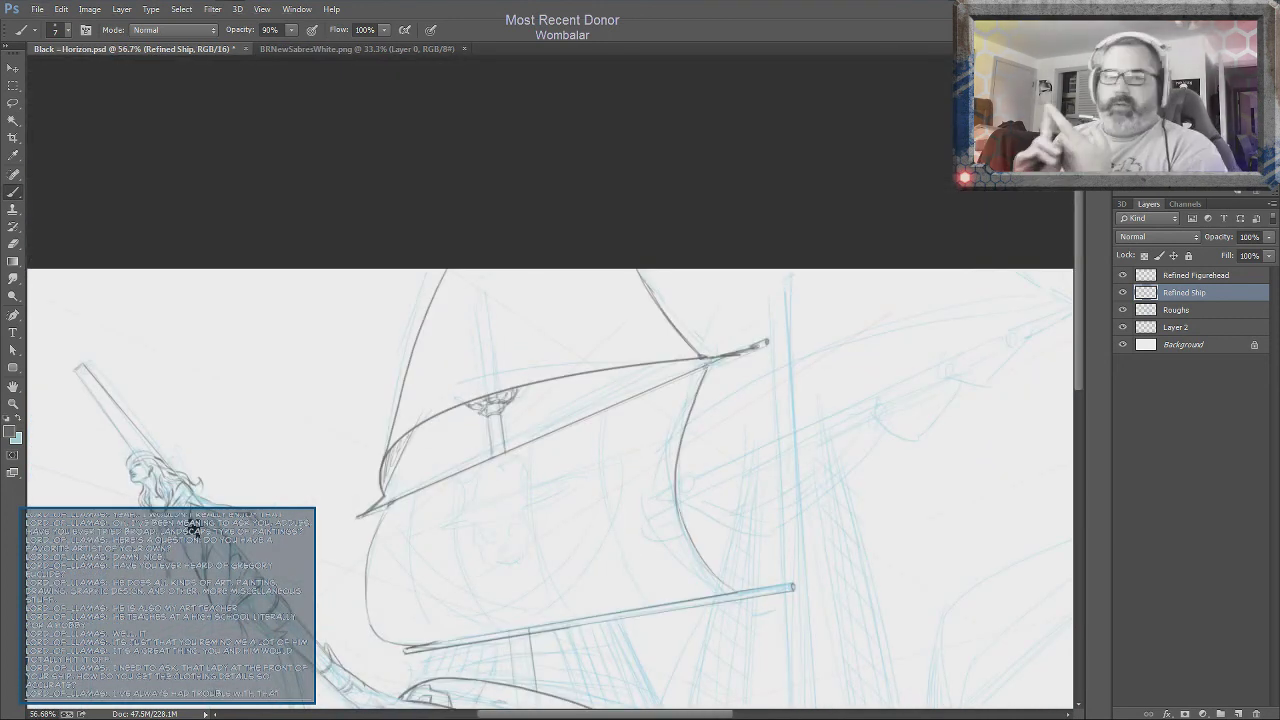
scroll(197, 531, up, 3)
ctrl+click(765, 420)
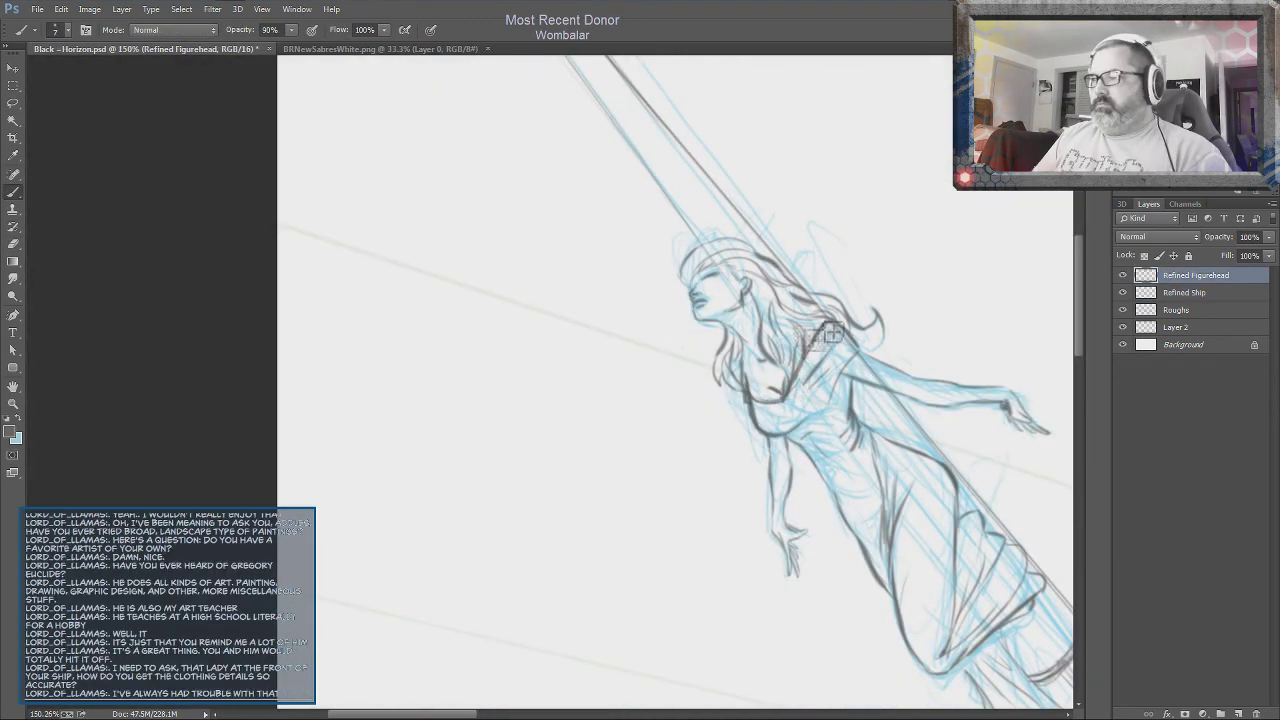
scroll(832, 335, down, 3)
ctrl+click(860, 491)
mouse_move(500, 370)
mouse_down()
mouse_move(723, 311)
mouse_move(826, 235)
mouse_up()
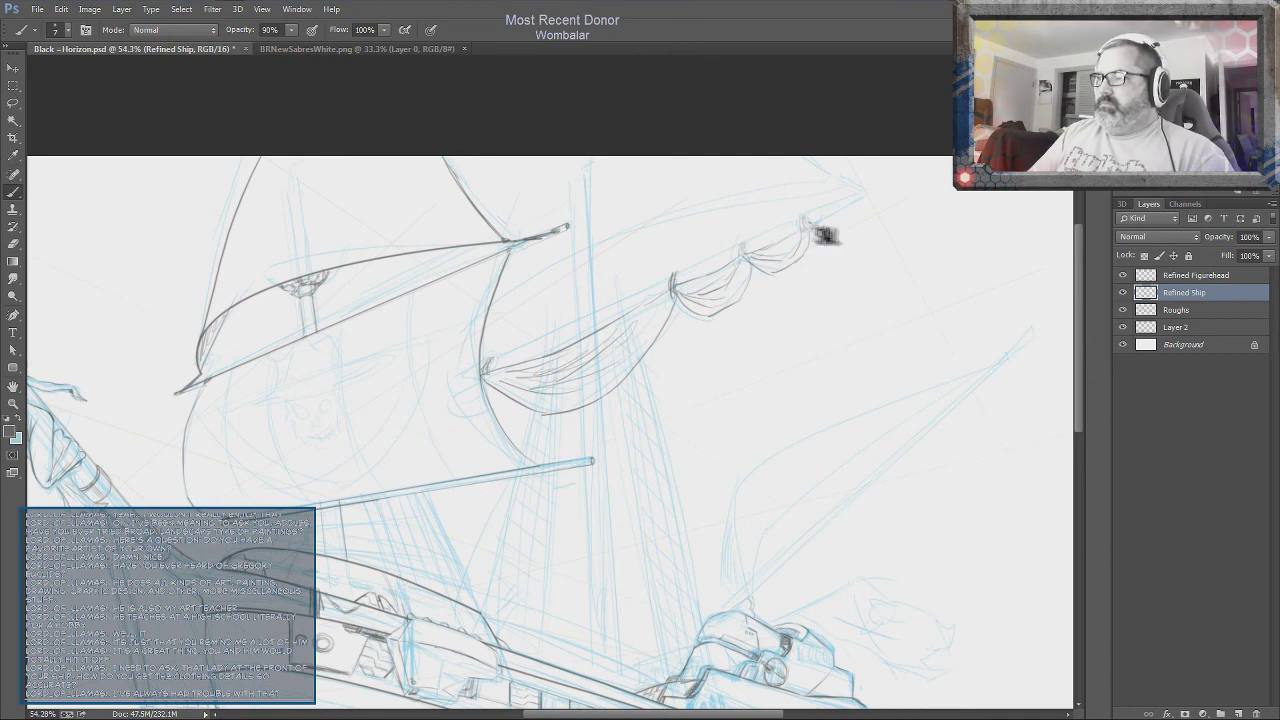
Darken the lower curves and folds of the yard curtains
scroll(826, 235, up, 3)
scroll(686, 370, down, 4)
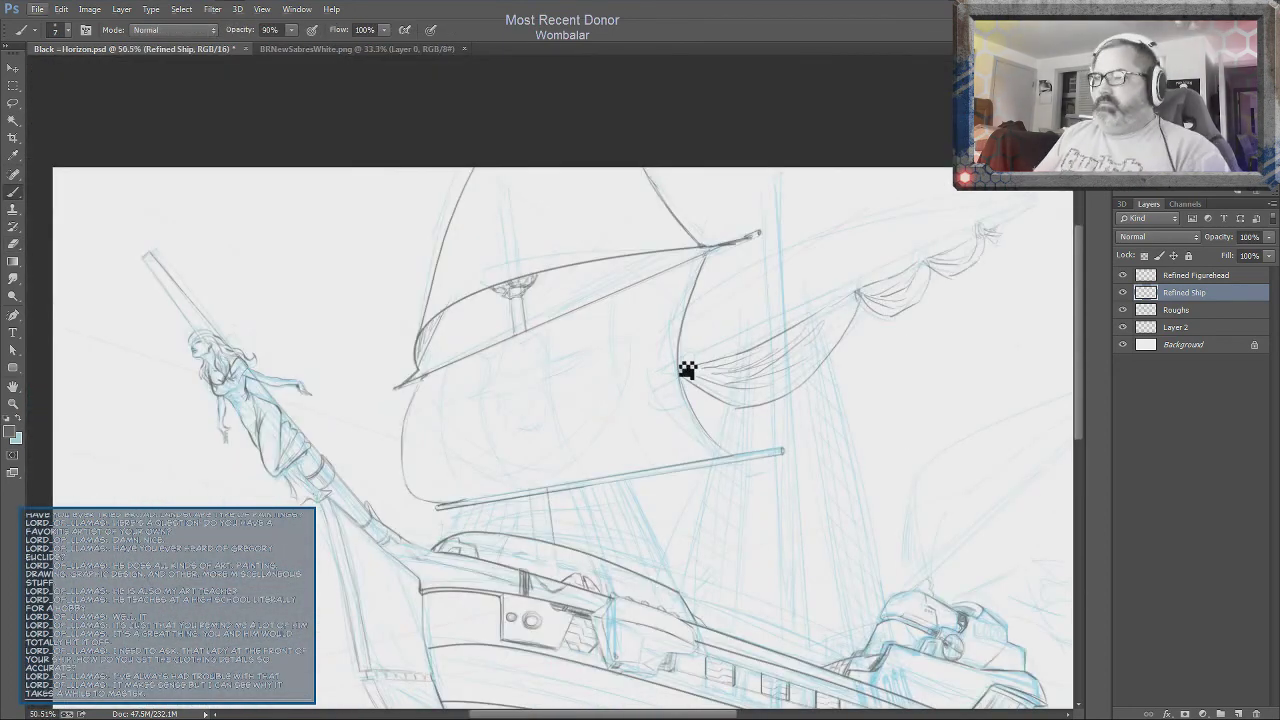
scroll(1044, 212, up, 5)
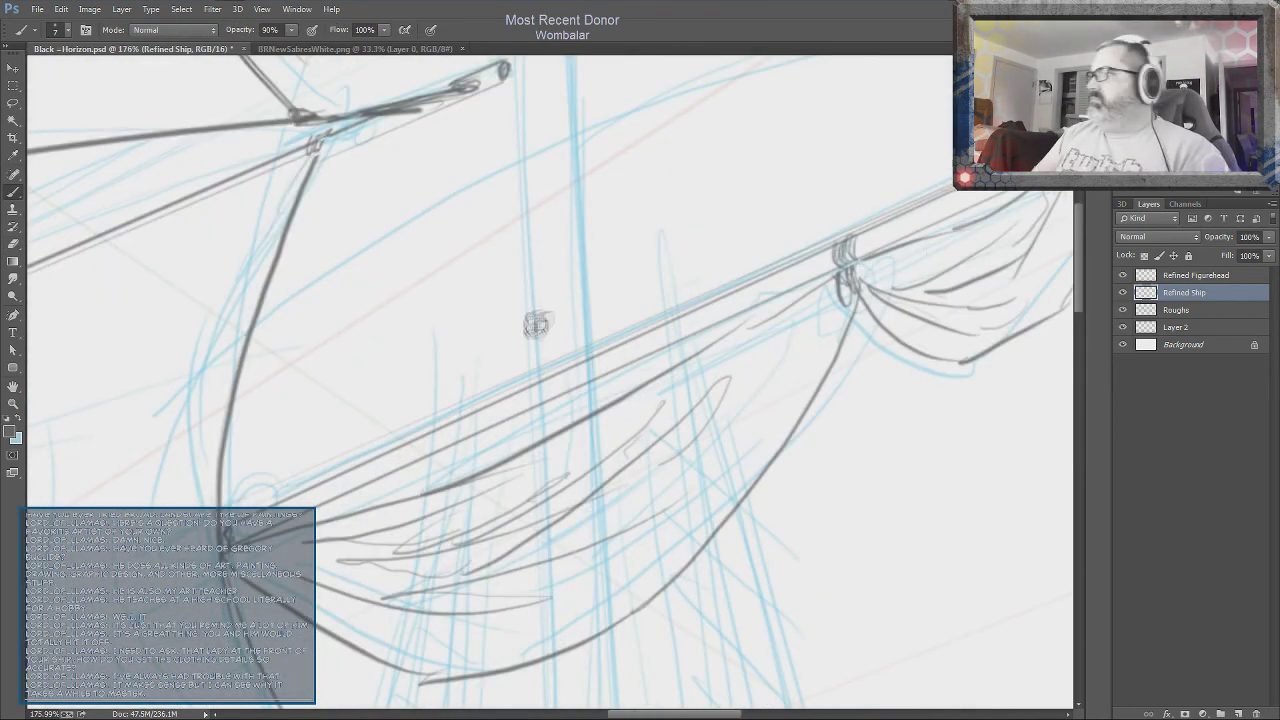
scroll(534, 323, down, 2)
drag(815, 290, 690, 428)
drag(742, 300, 652, 376)
drag(632, 440, 380, 530)
drag(585, 360, 375, 460)
drag(896, 295, 908, 322)
Add darker pencil lines near the mast and a long vertical mast line
scroll(958, 412, down, 3)
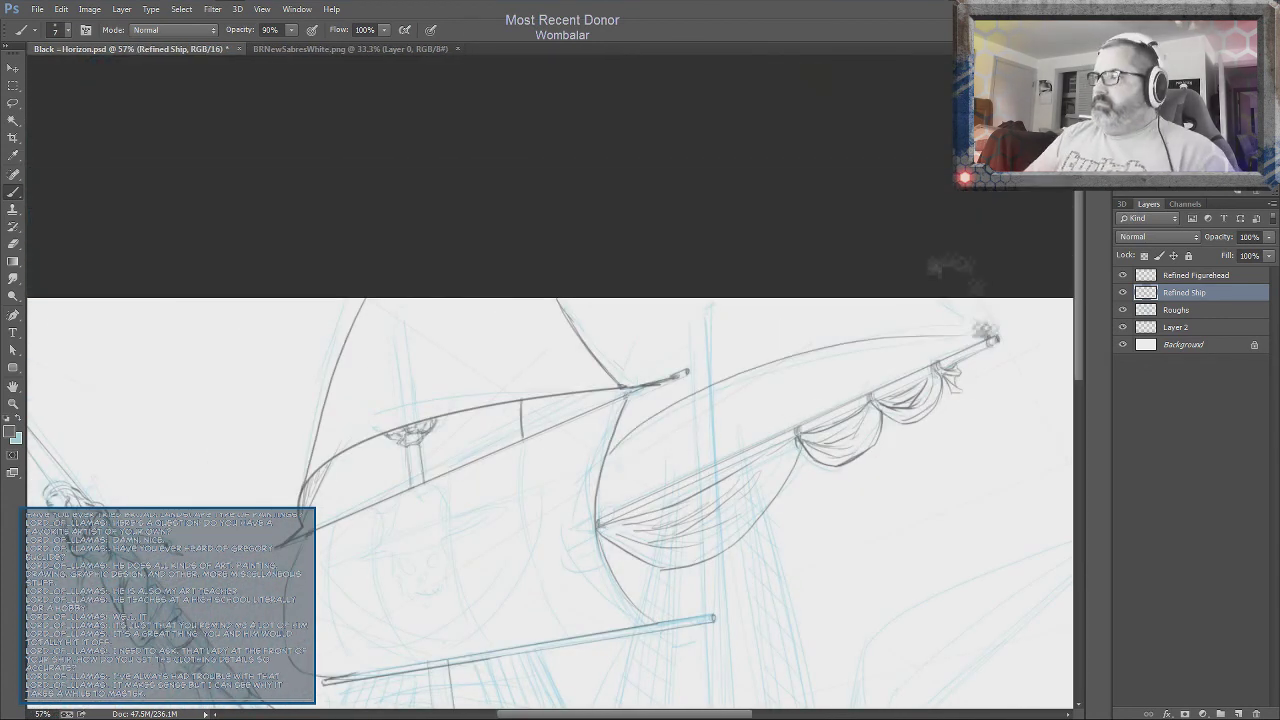
scroll(700, 440, up, 3)
drag(705, 370, 714, 563)
drag(620, 400, 650, 570)
scroll(806, 461, down, 3)
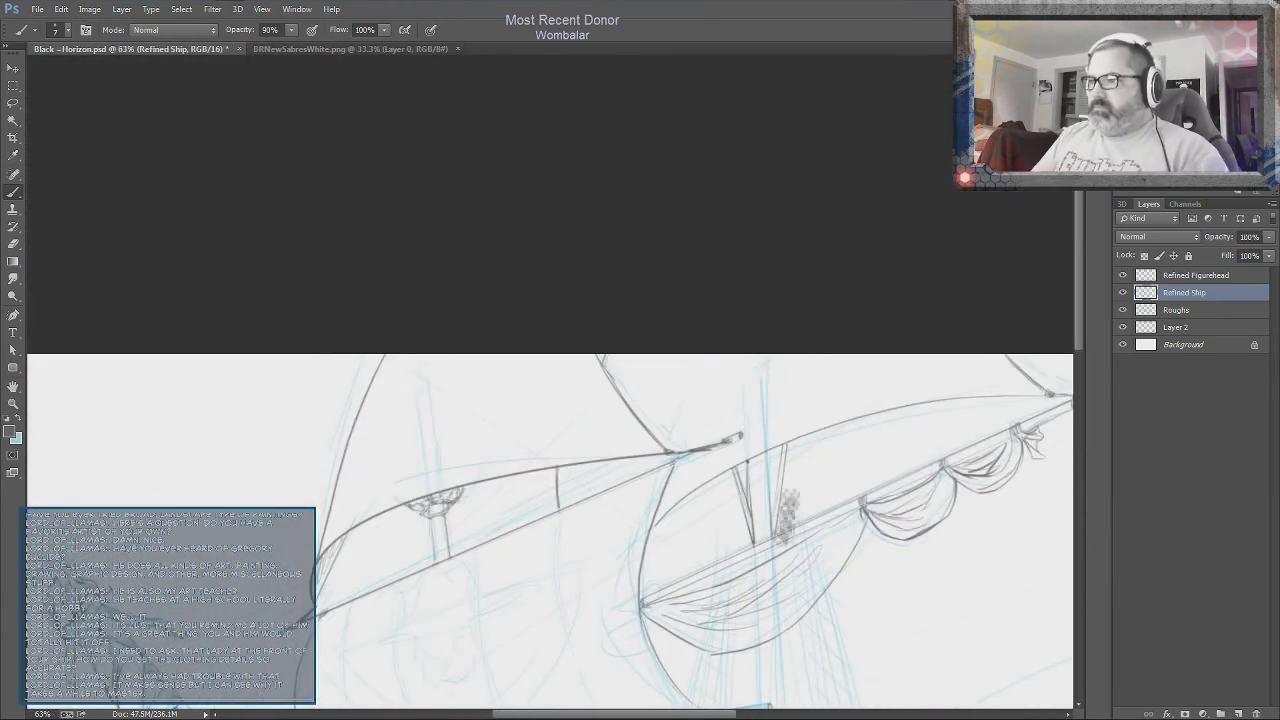
scroll(848, 479, up, 3)
drag(645, 140, 664, 668)
Outline the triangular rear sail in dark pencil and extend the diagonal mast line
scroll(583, 645, down, 3)
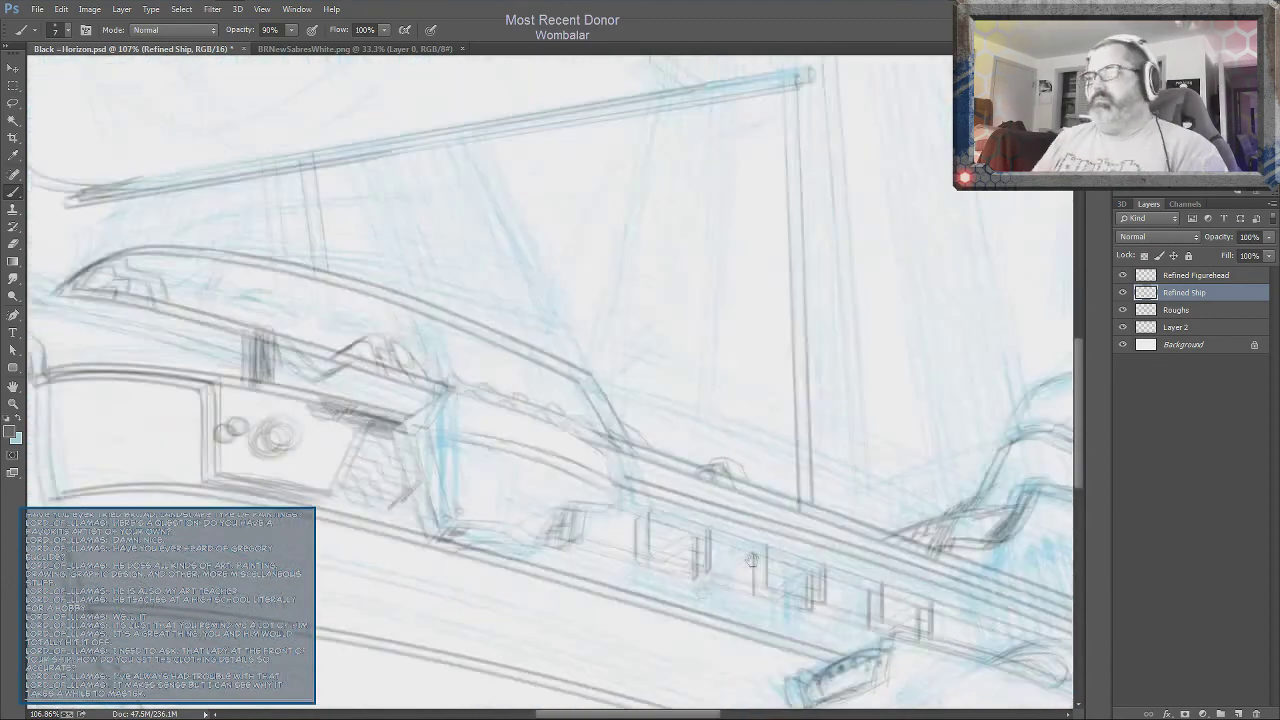
scroll(889, 363, up, 3)
drag(643, 438, 914, 80)
drag(600, 450, 514, 464)
drag(968, 210, 446, 660)
mouse_move(892, 341)
mouse_down()
mouse_move(766, 446)
mouse_move(978, 228)
mouse_up()
Erase a stray mark, then draw a small circle and a long mast line
scroll(714, 500, down, 5)
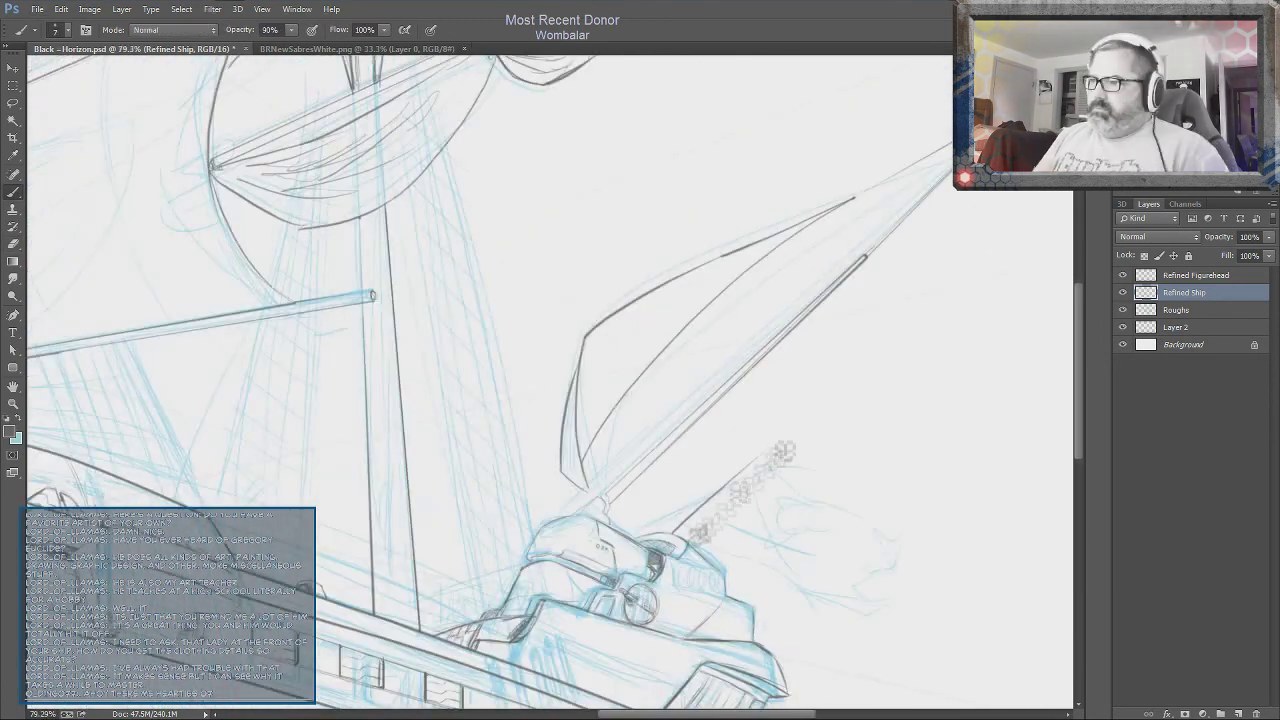
scroll(771, 457, up, 3)
key(e)
key(b)
mouse_move(528, 386)
mouse_down()
mouse_move(510, 405)
mouse_move(566, 388)
mouse_move(808, 199)
mouse_up()
Sketch the flag outline beside the stern and zoom out
mouse_move(941, 584)
mouse_down()
mouse_move(871, 443)
mouse_move(1008, 420)
mouse_up()
drag(829, 149, 566, 149)
drag(320, 202, 494, 244)
drag(570, 270, 600, 363)
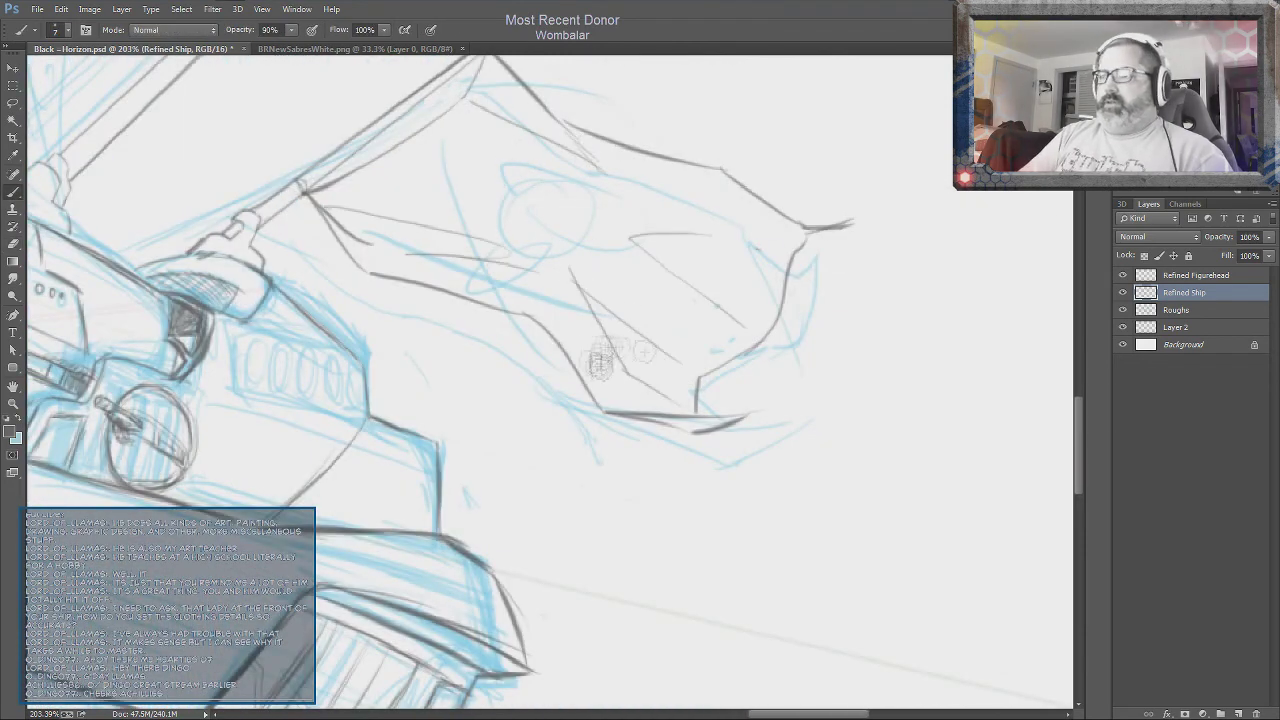
scroll(600, 362, down, 2)
scroll(950, 396, down, 2)
scroll(987, 436, down, 3)
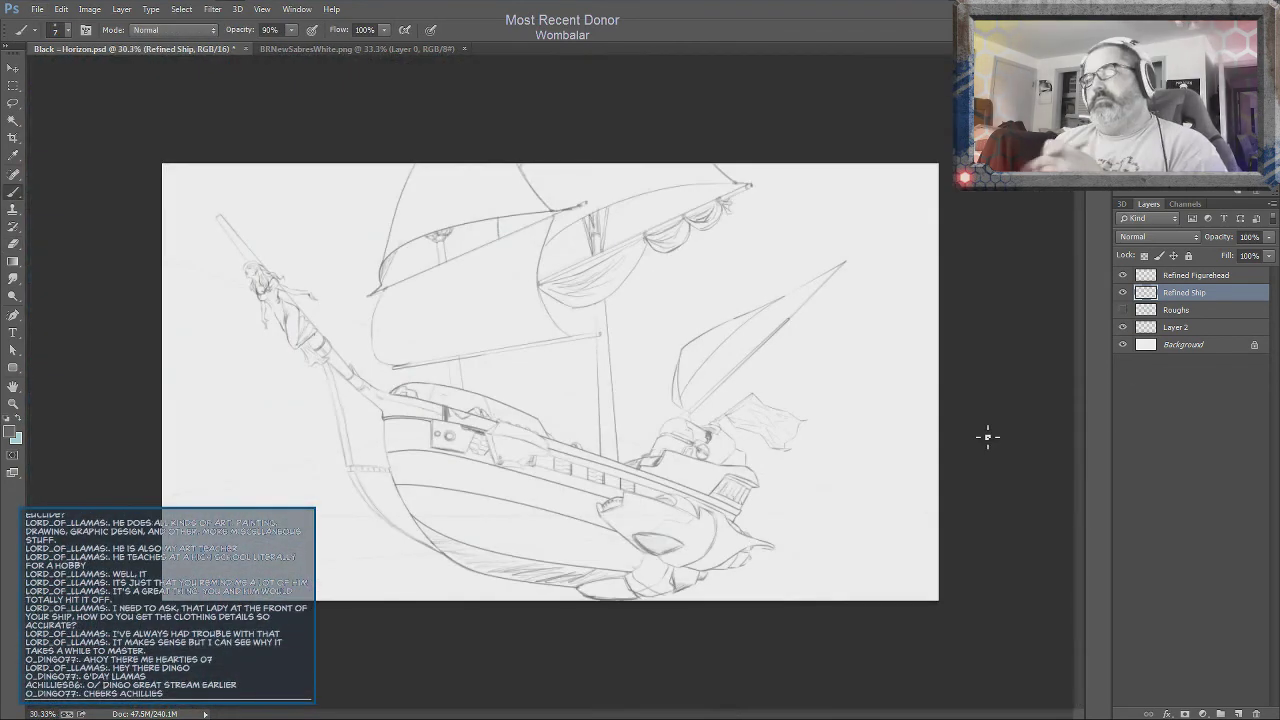
Touch up the figurehead with the Eraser on the Refined Figurehead layer
scroll(987, 436, up, 4)
key(e)
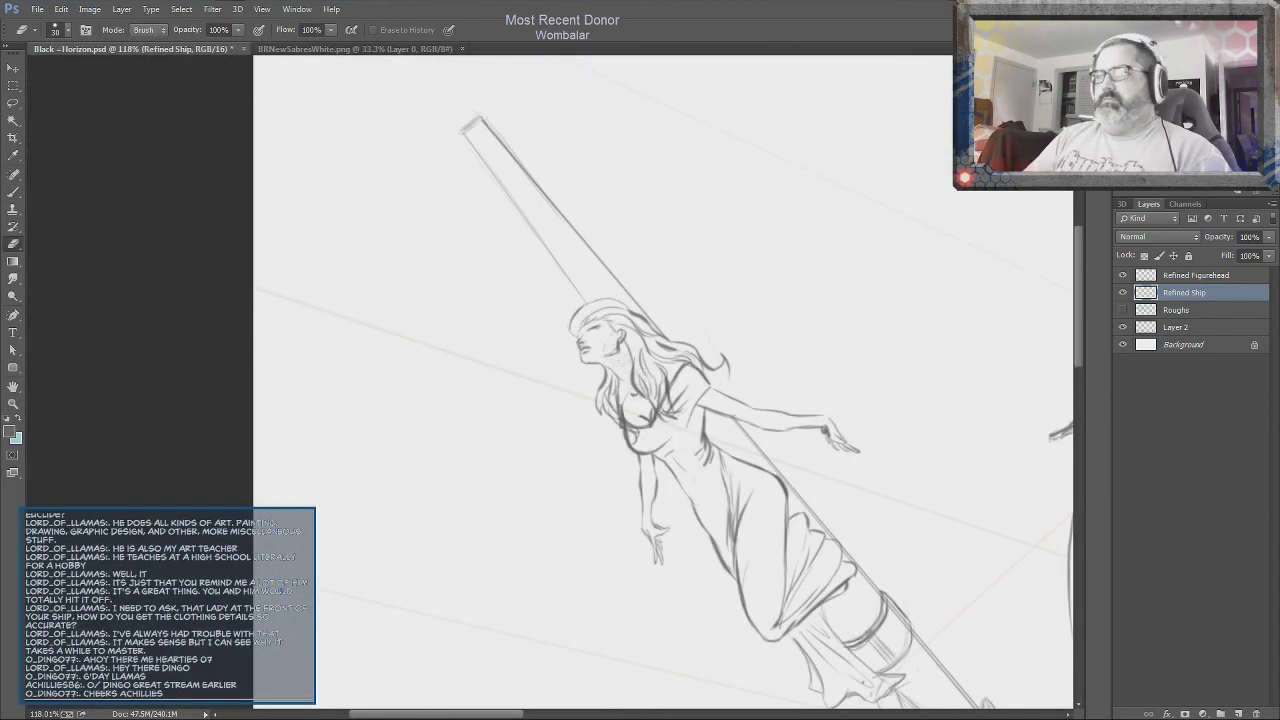
key(alt+bracketright)
scroll(818, 600, down, 1)
scroll(818, 600, down, 2)
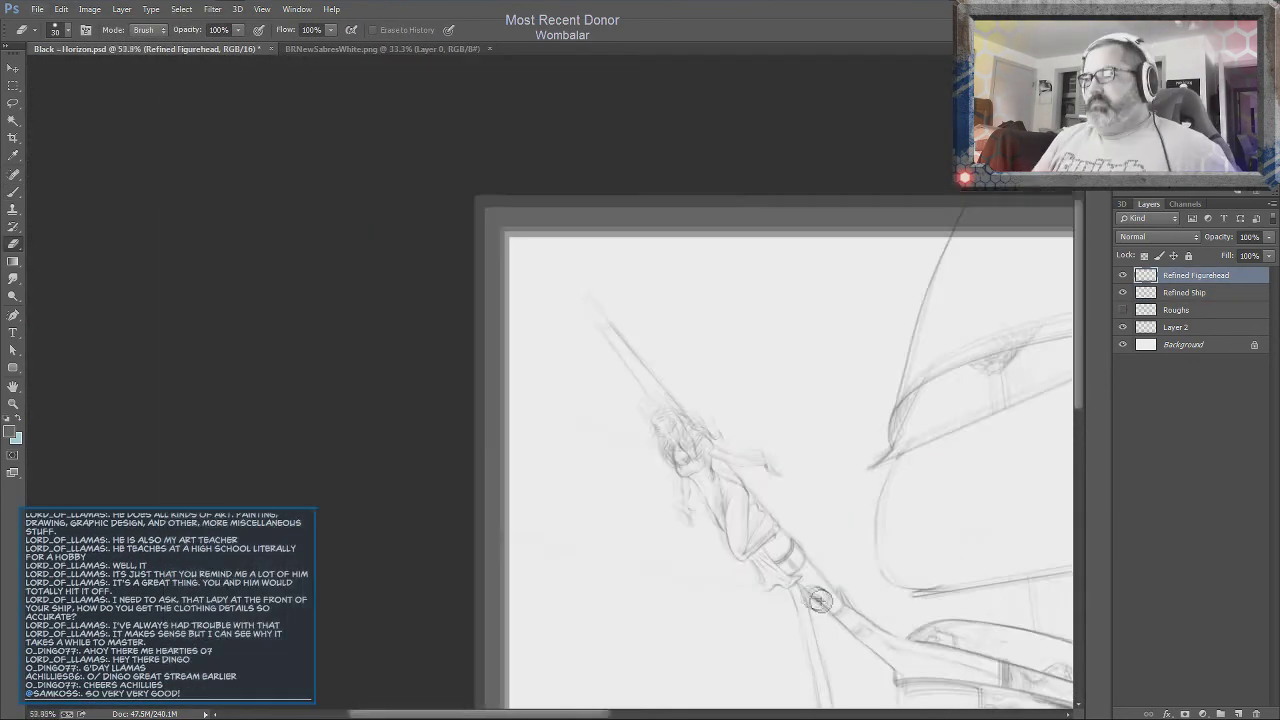
scroll(818, 600, down, 2)
scroll(669, 306, up, 3)
Return to the Refined Ship layer and review the line art
key(b)
key(alt+bracketleft)
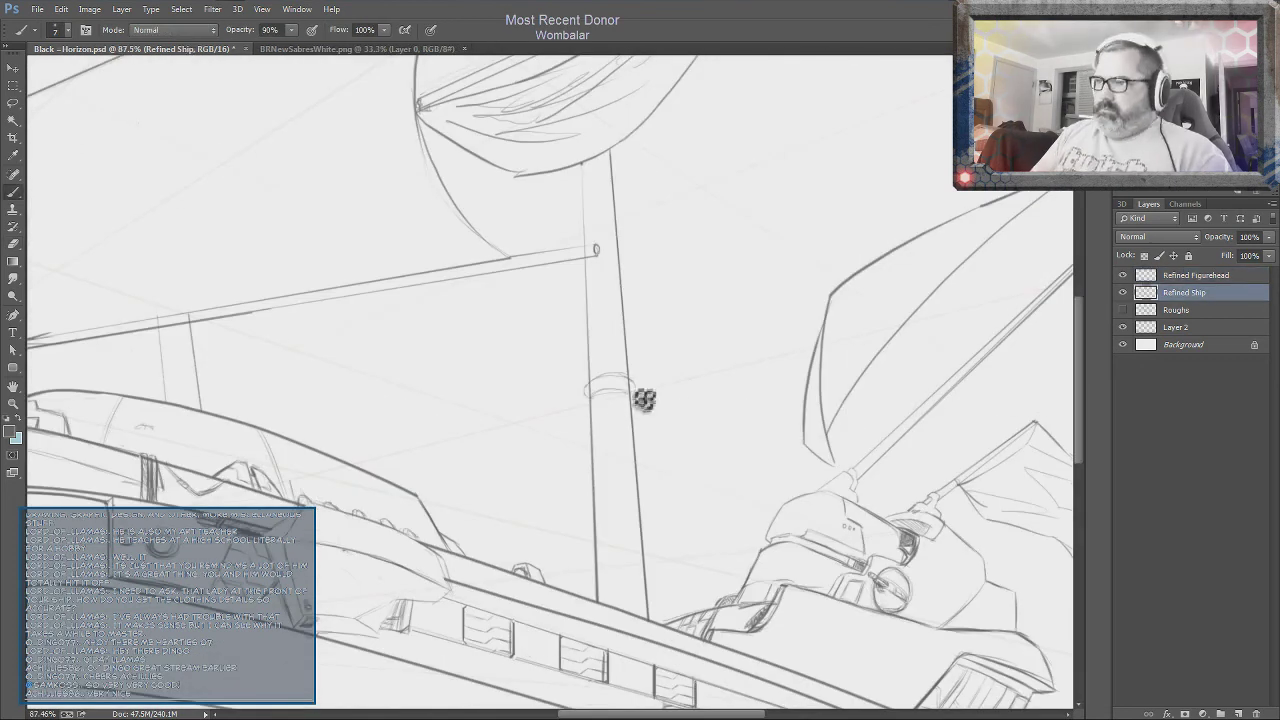
scroll(720, 443, down, 3)
scroll(849, 529, down, 1)
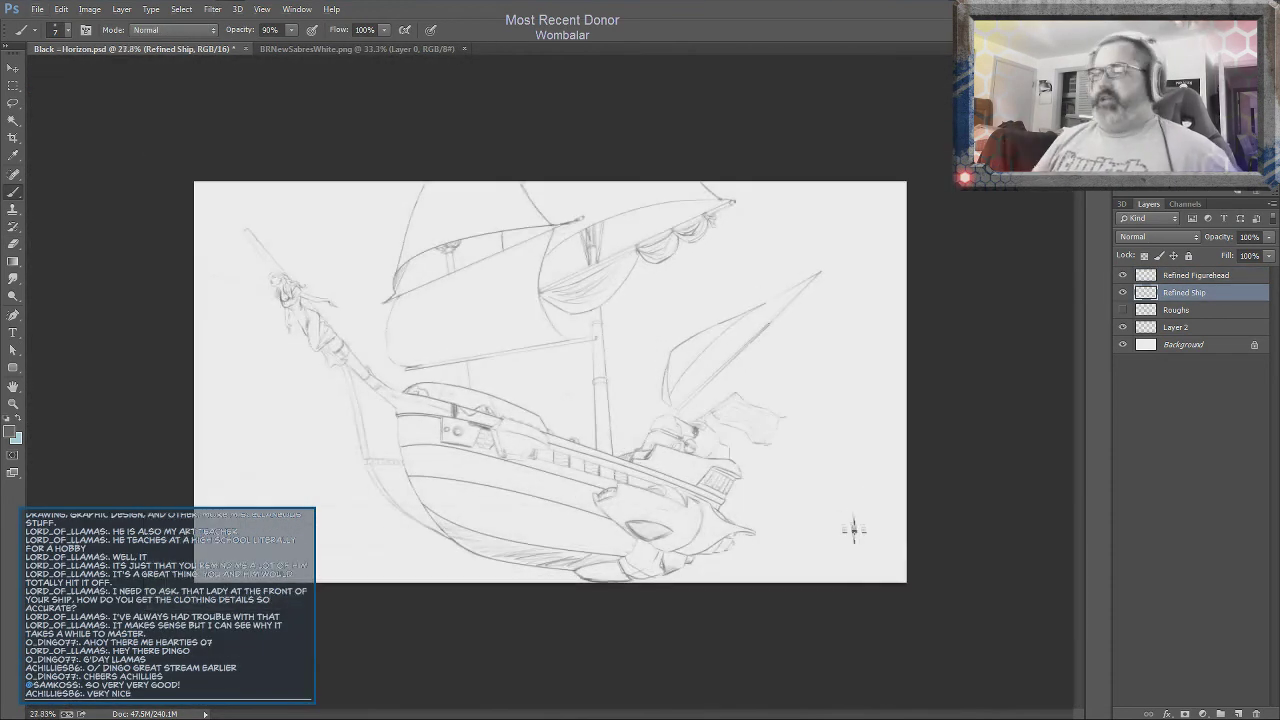
scroll(849, 529, up, 1)
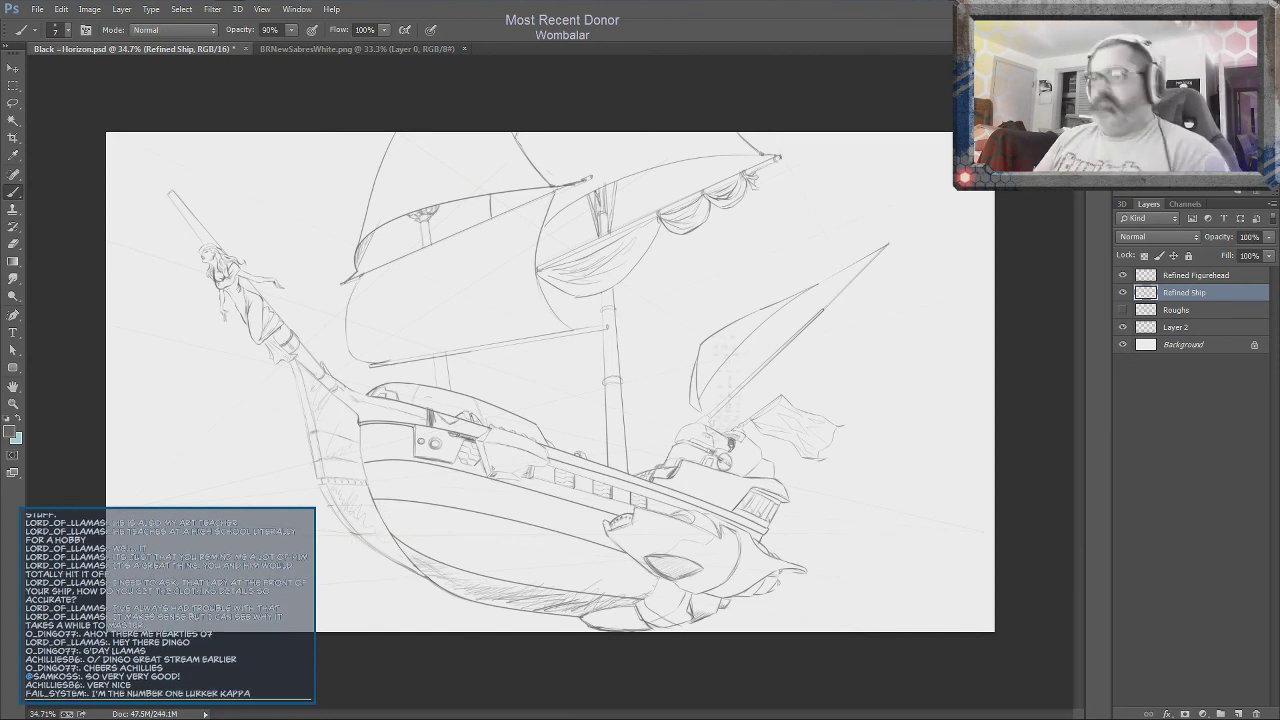
scroll(478, 353, up, 3)
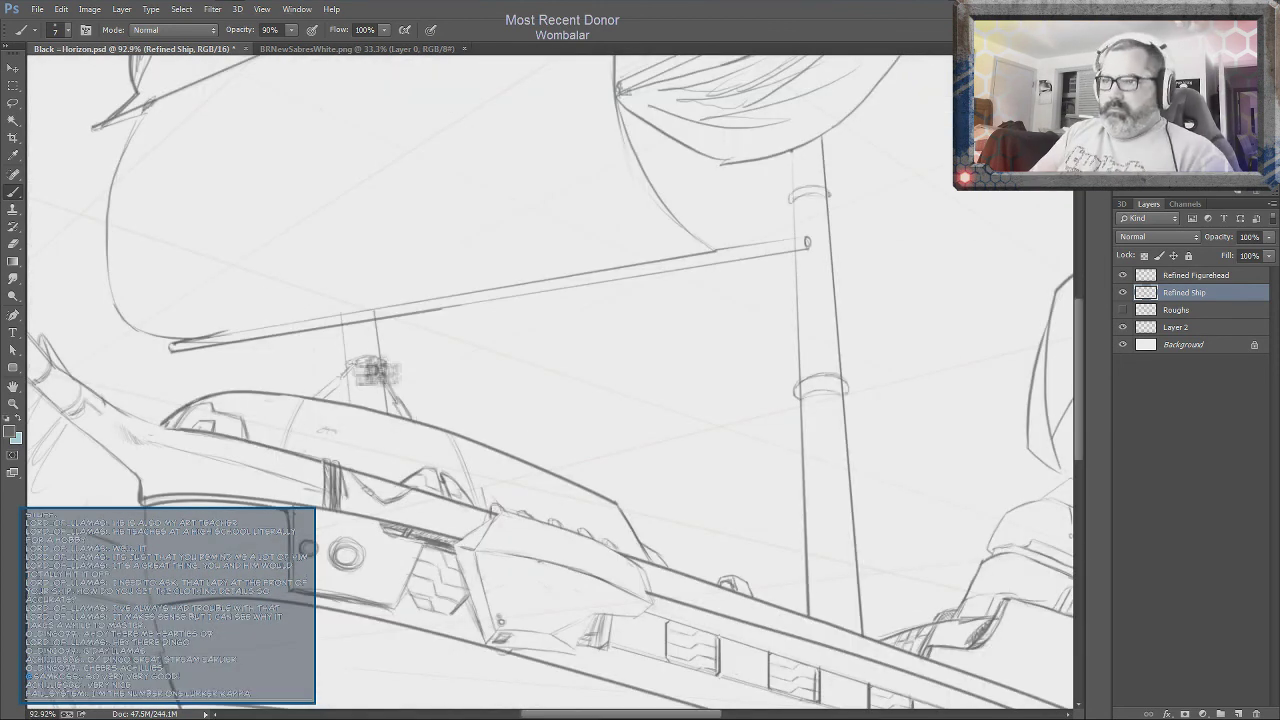
key(e)
scroll(375, 372, down, 4)
Show the blue Roughs sketch again and set the painting colour to red
click(1176, 310)
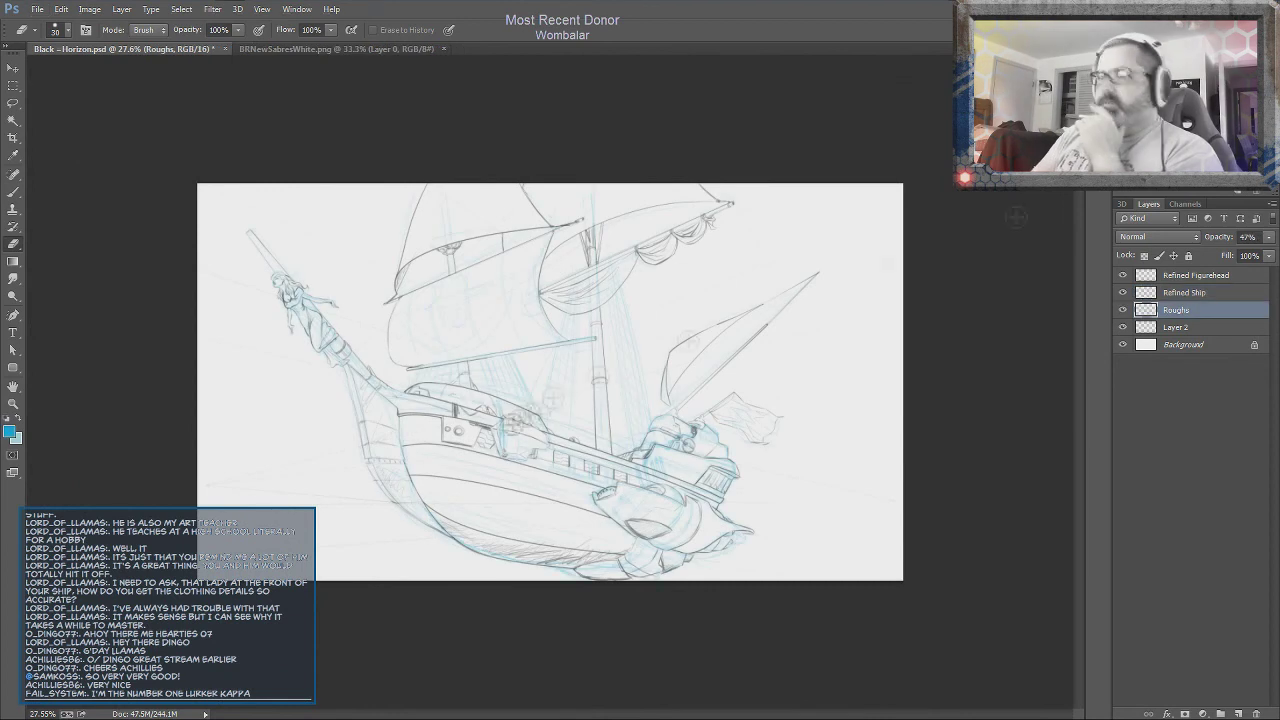
key(b)
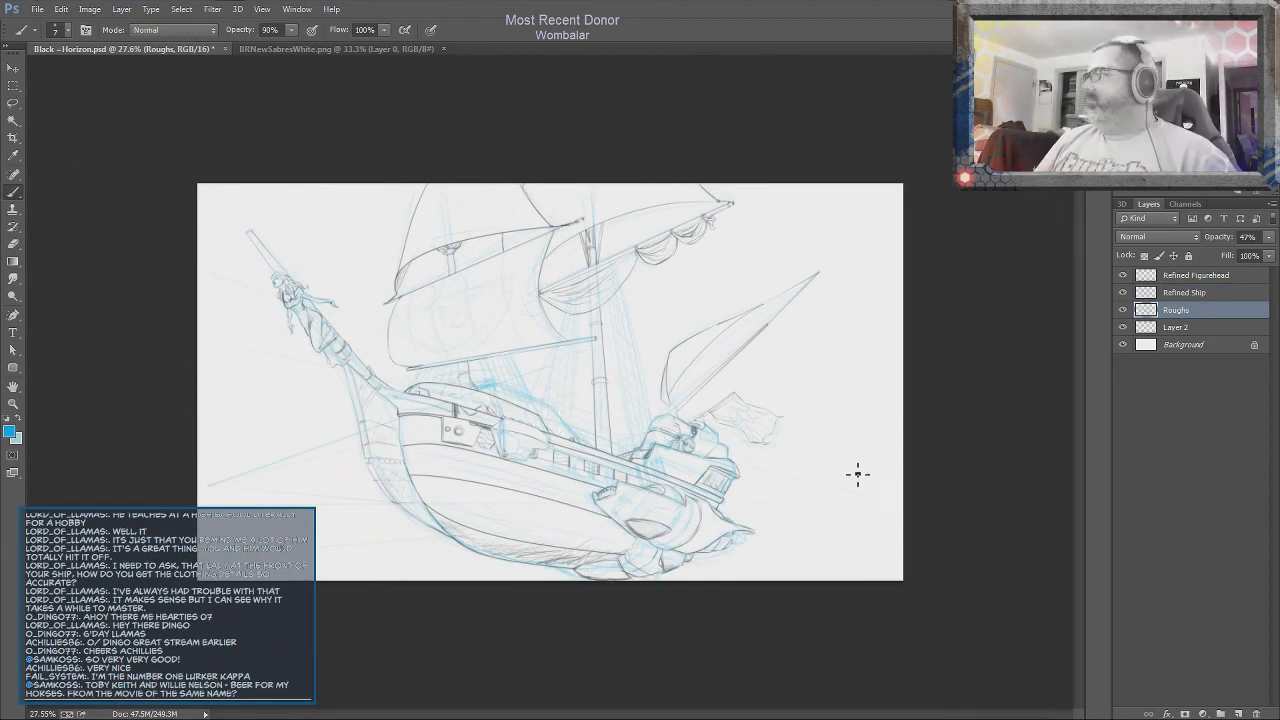
alt+click(480, 387)
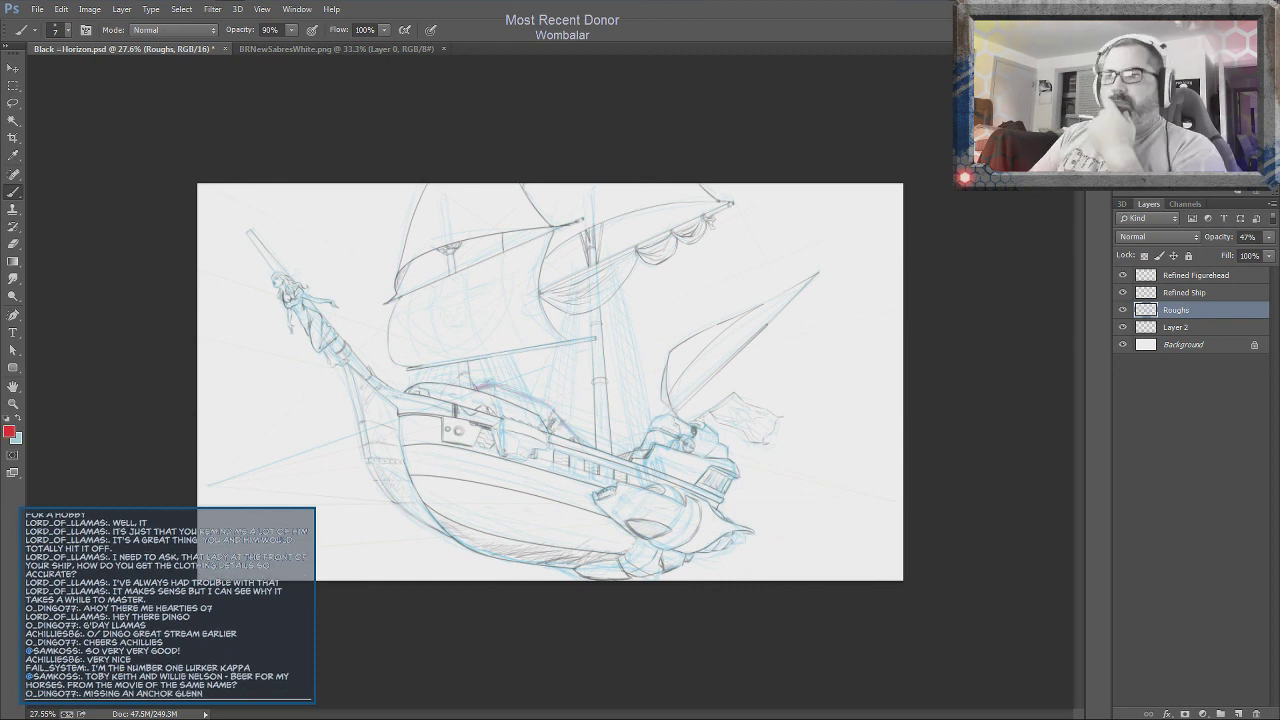
Add a new empty Layer 3 and enlarge the brush to 200 for shading
key(ctrl+shift+alt+n)
right_click(1017, 393)
key(Return)
Paint grey shading on the lower hull and lower main sail, then frame the ship
mouse_move(440, 480)
mouse_down()
mouse_move(570, 540)
mouse_move(640, 545)
mouse_up()
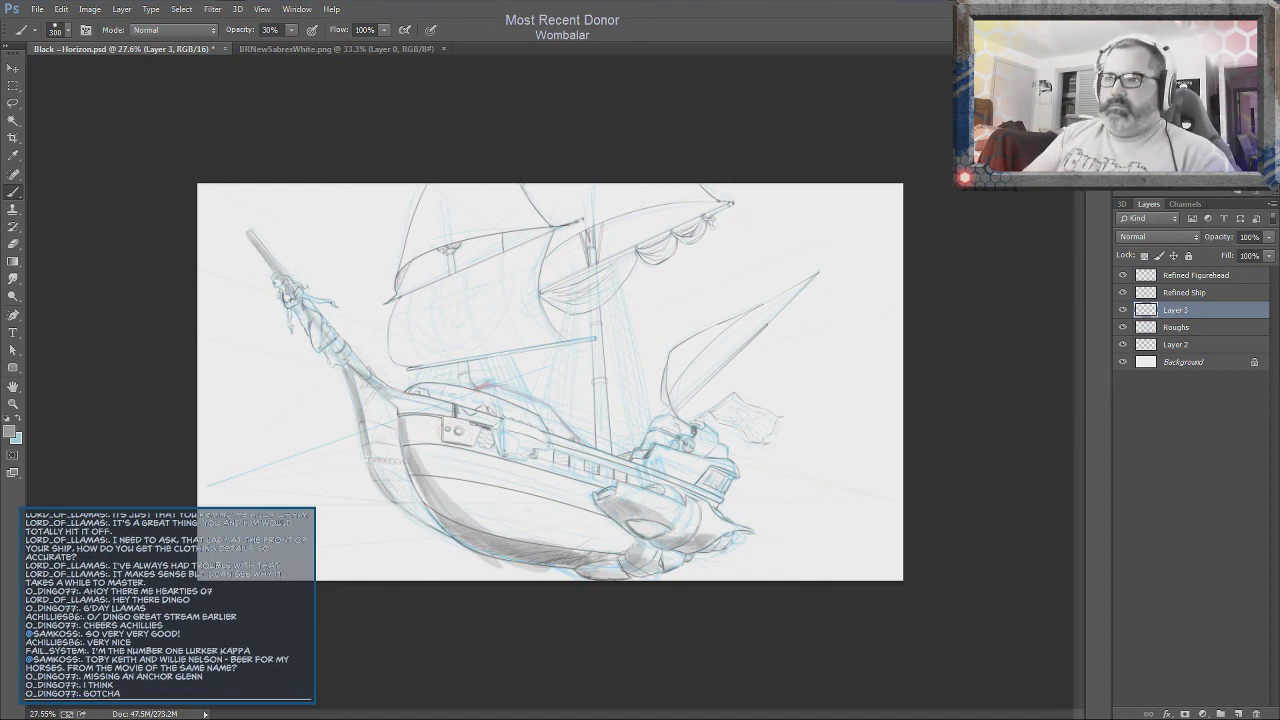
drag(400, 350, 545, 322)
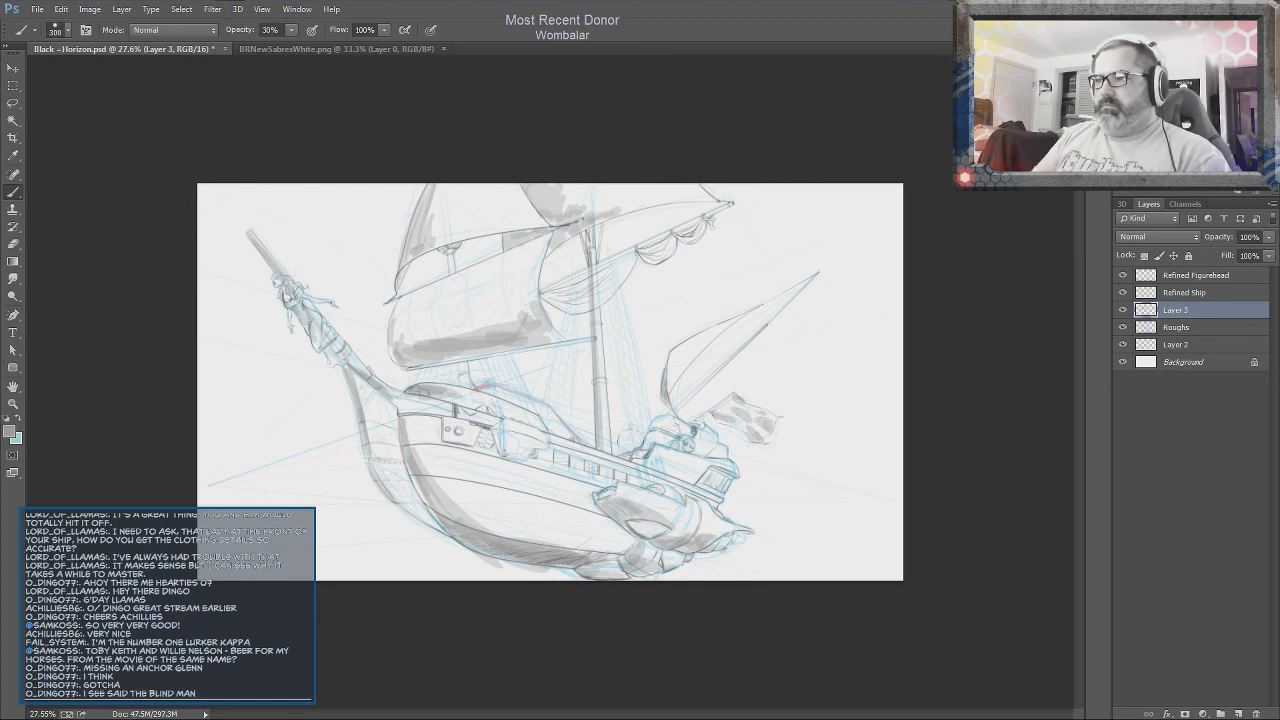
scroll(525, 405, up, 3)
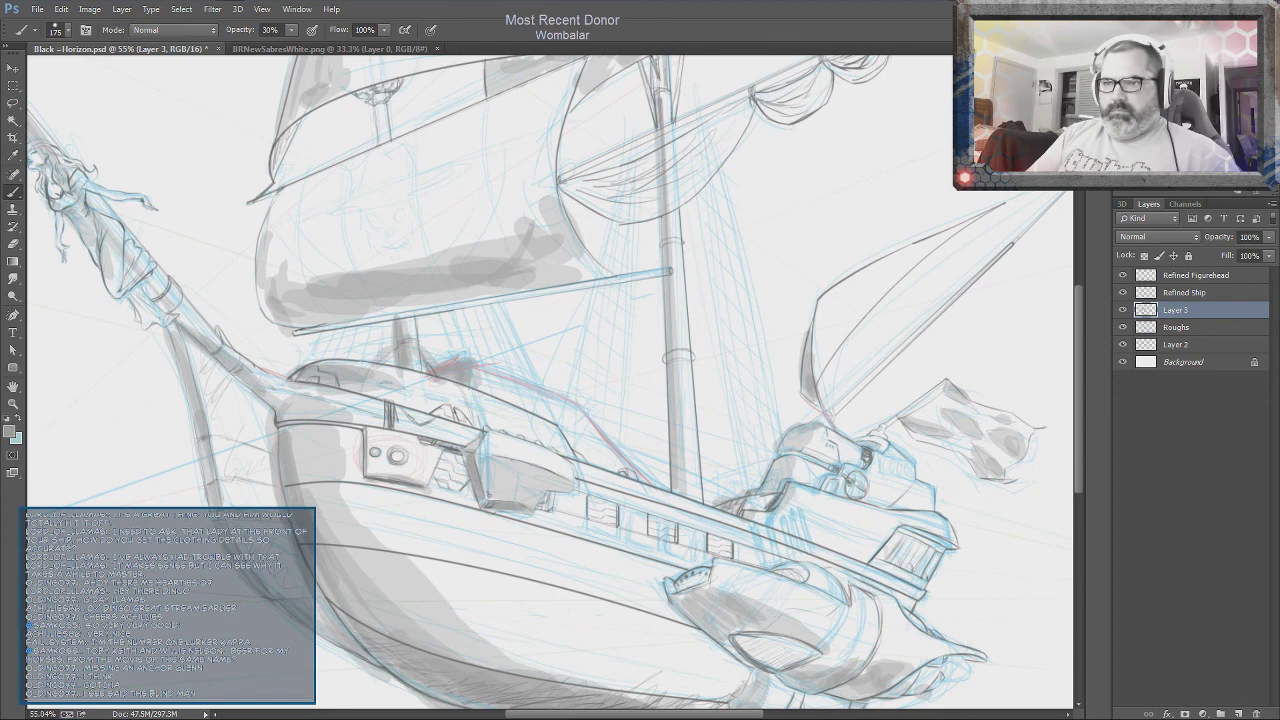
drag(600, 400, 515, 420)
Select the Refined Ship layer and shrink the brush to 15 px
click(1184, 292)
right_click(694, 414)
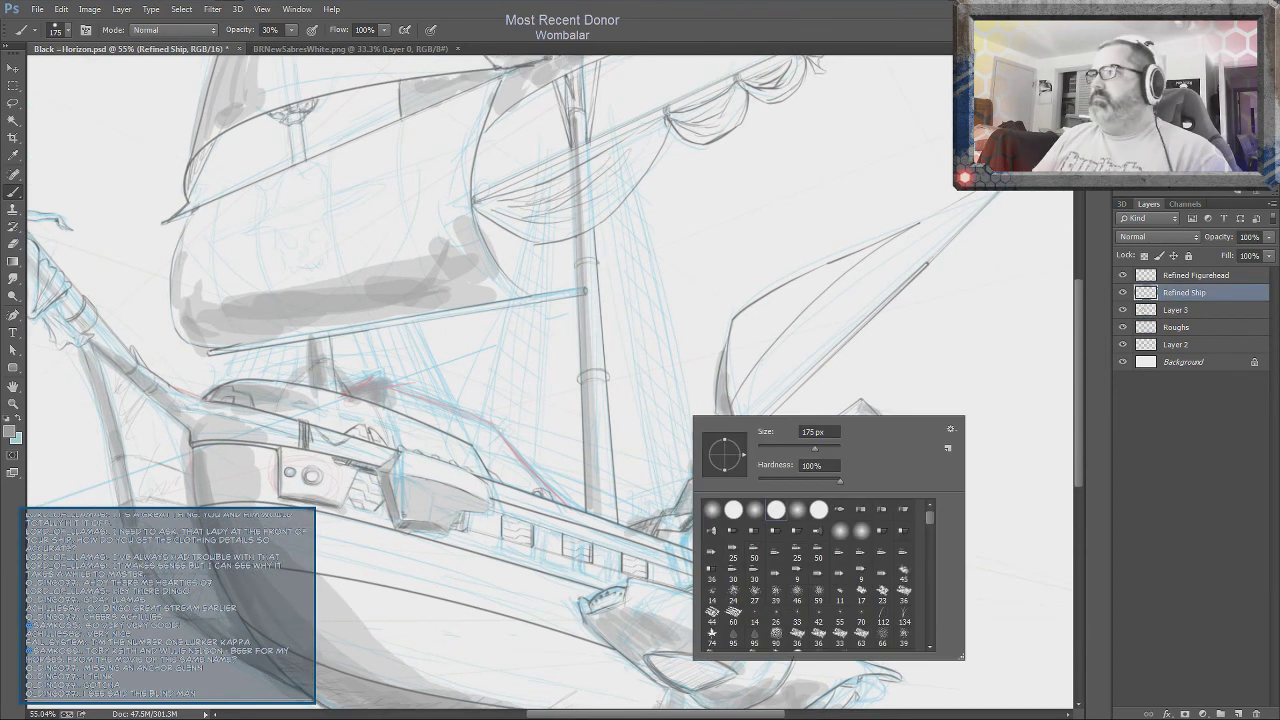
click(297, 9)
click(350, 200)
click(297, 9)
click(405, 364)
right_click(786, 416)
drag(888, 469, 866, 469)
key(Return)
Trace the deck rail in dark pencil along the red guide
scroll(407, 407, up, 3)
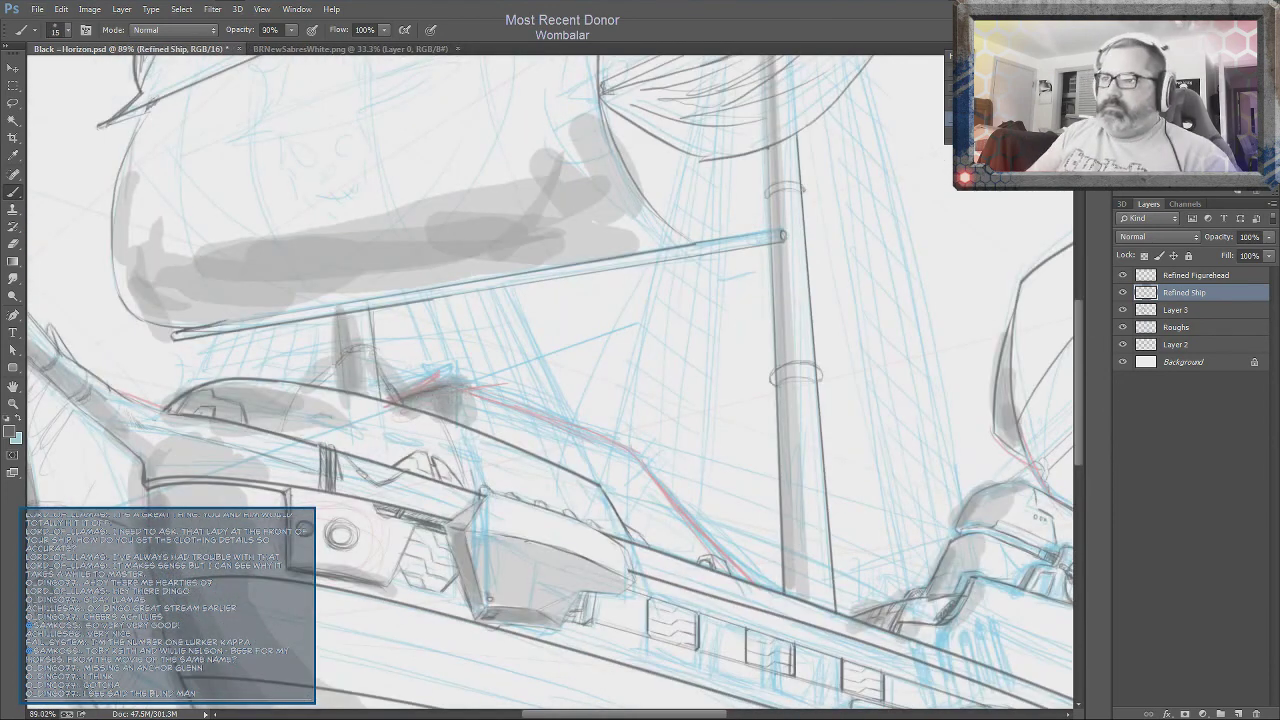
drag(448, 390, 745, 566)
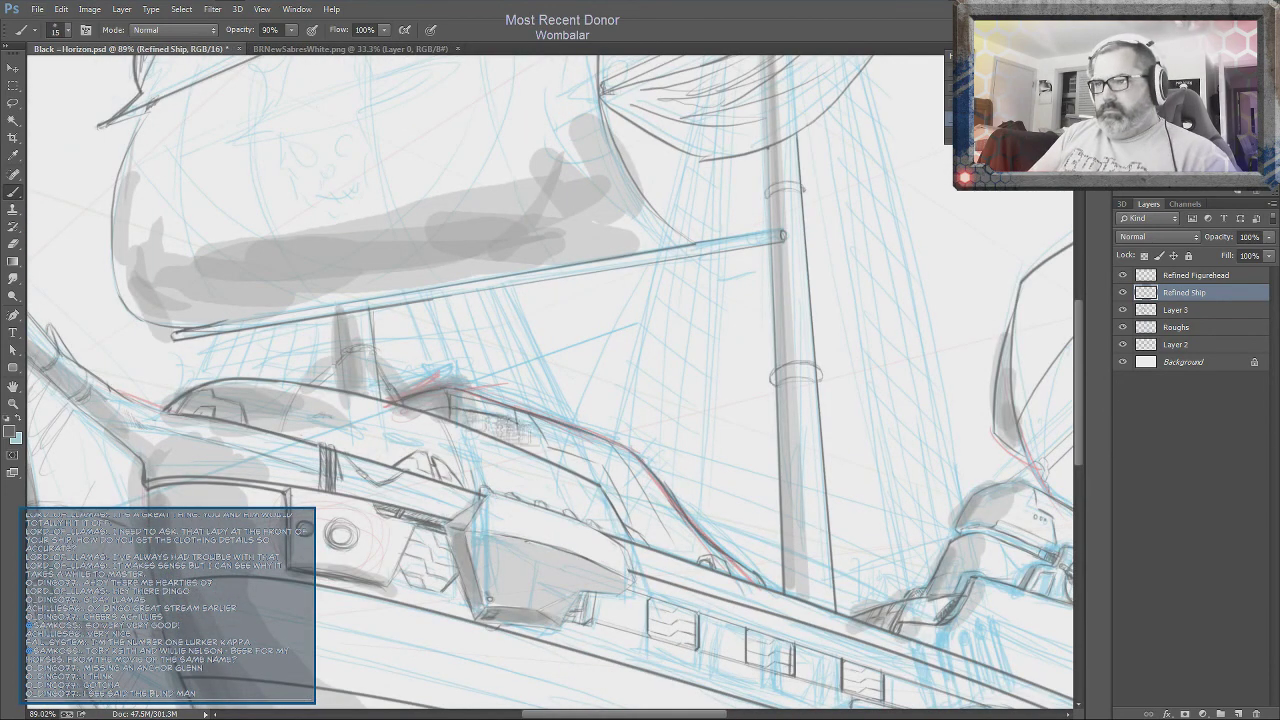
key(e)
scroll(580, 400, up, 4)
key(b)
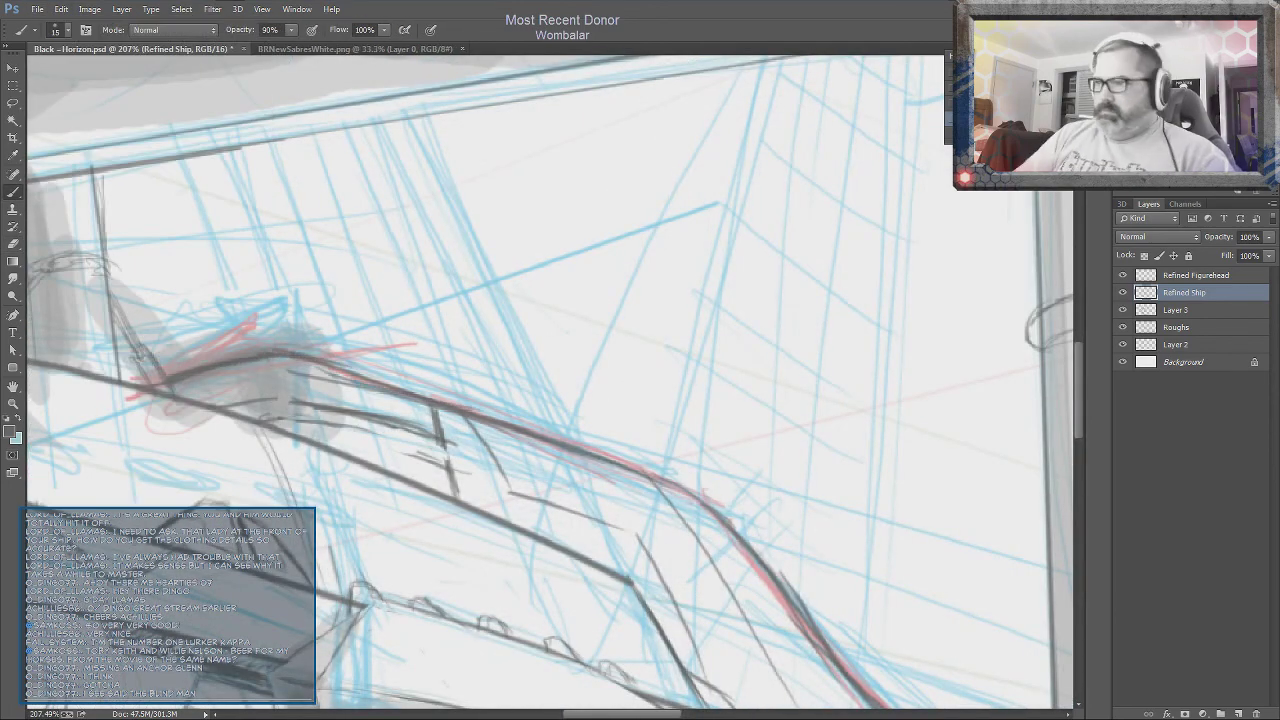
Darken the side box's left edge and round port, then hide the Roughs layer
drag(876, 702, 826, 432)
drag(500, 400, 930, 530)
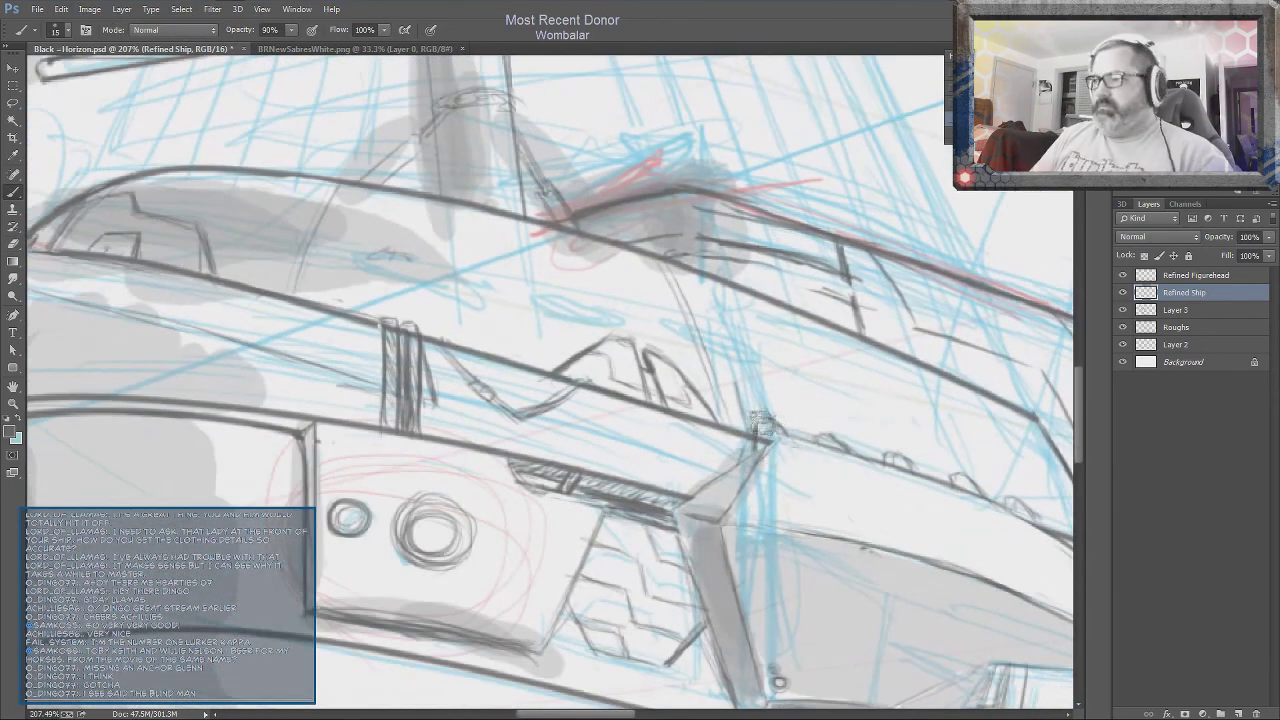
drag(540, 420, 665, 295)
drag(440, 315, 436, 492)
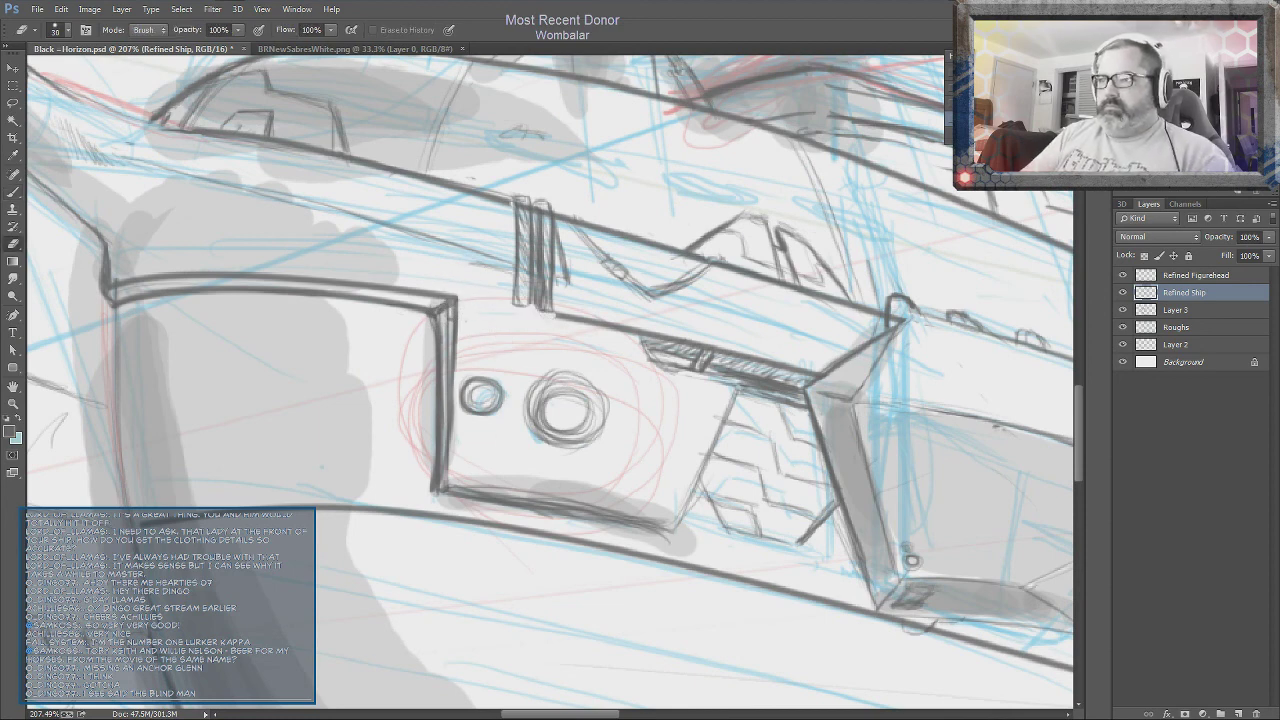
scroll(595, 325, down, 1)
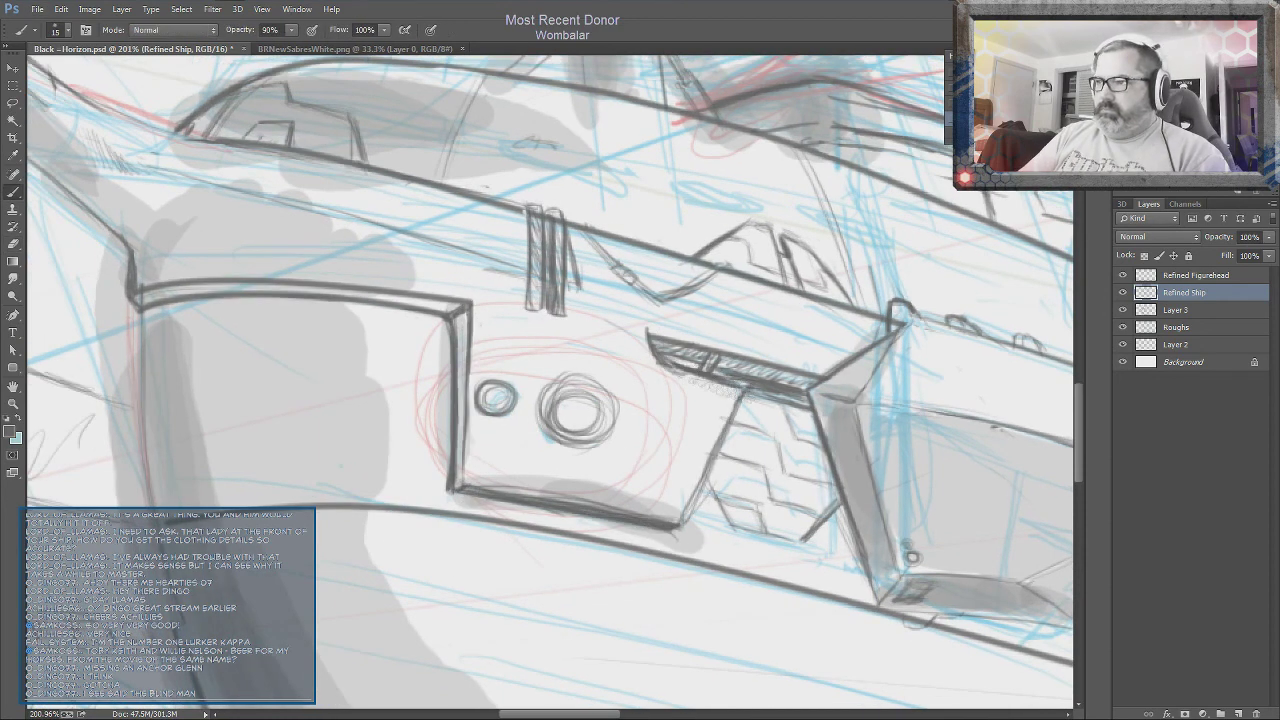
scroll(760, 385, down, 1)
drag(605, 400, 640, 440)
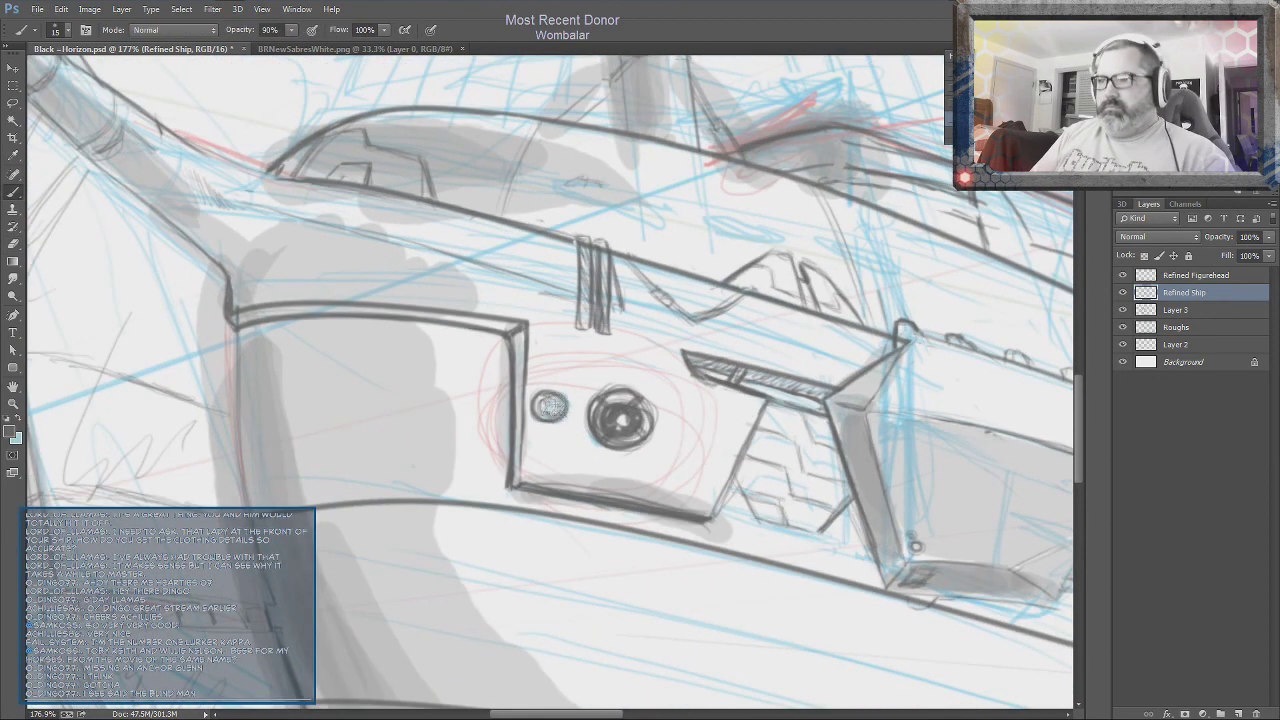
scroll(520, 406, down, 5)
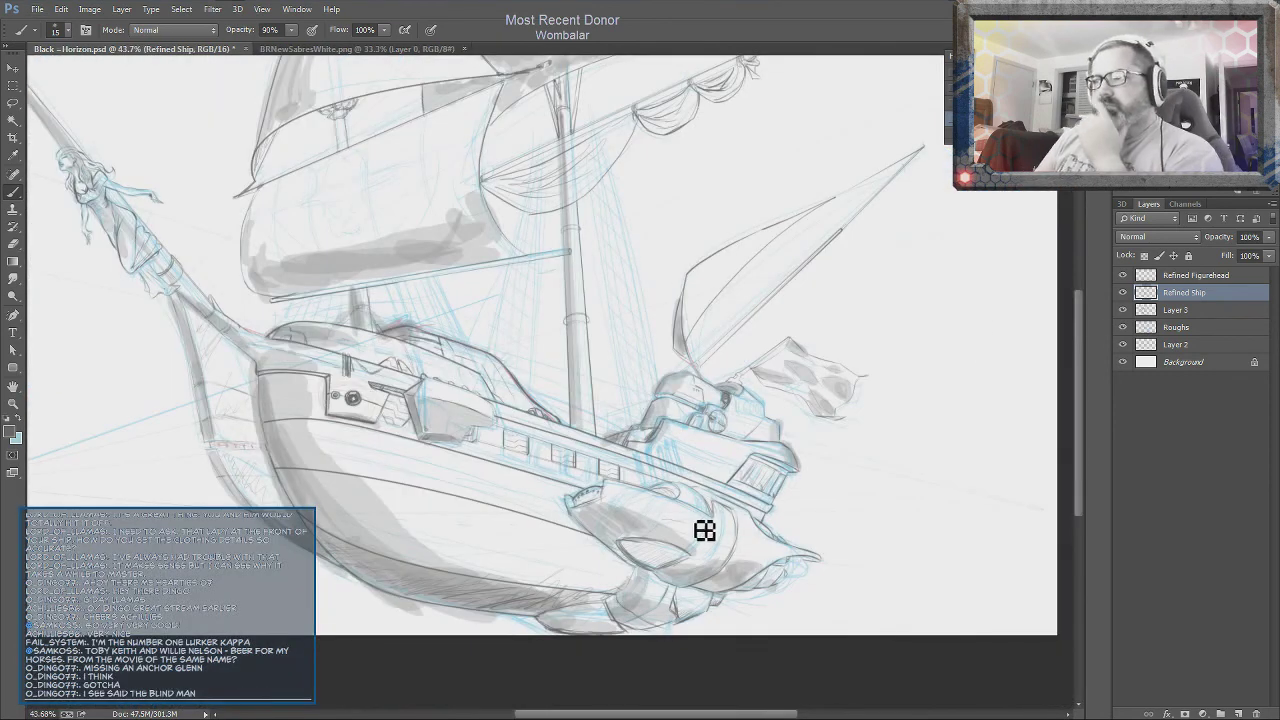
click(1122, 327)
Move to the shading Layer 3 and bring the bow and upper sails into view
right_click(886, 382)
key(Escape)
right_click(937, 383)
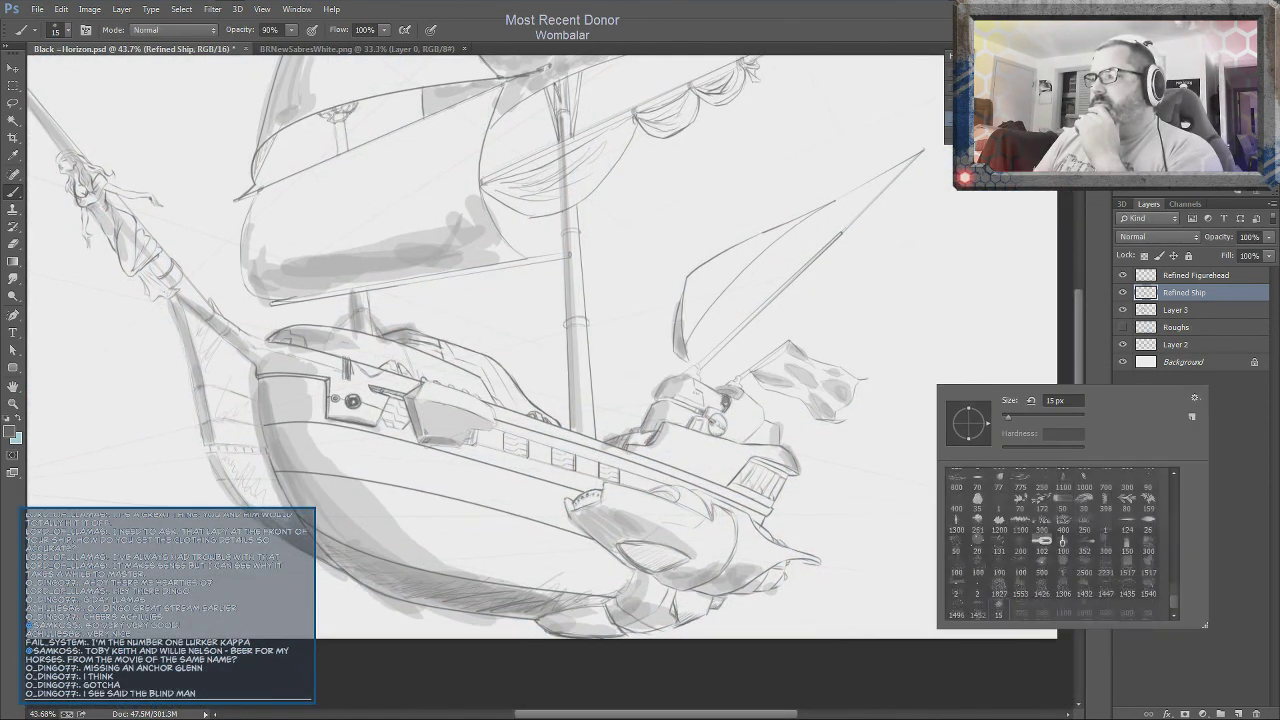
key(Escape)
key(alt+bracketleft)
key(e)
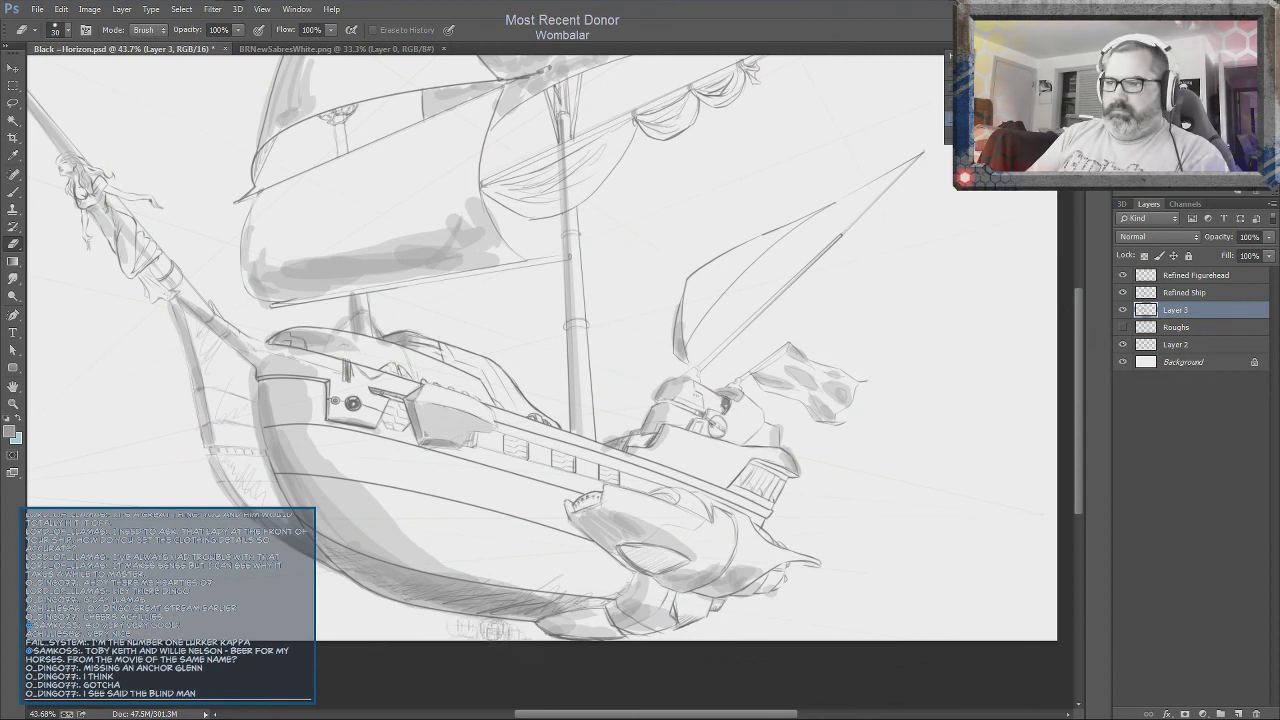
key(b)
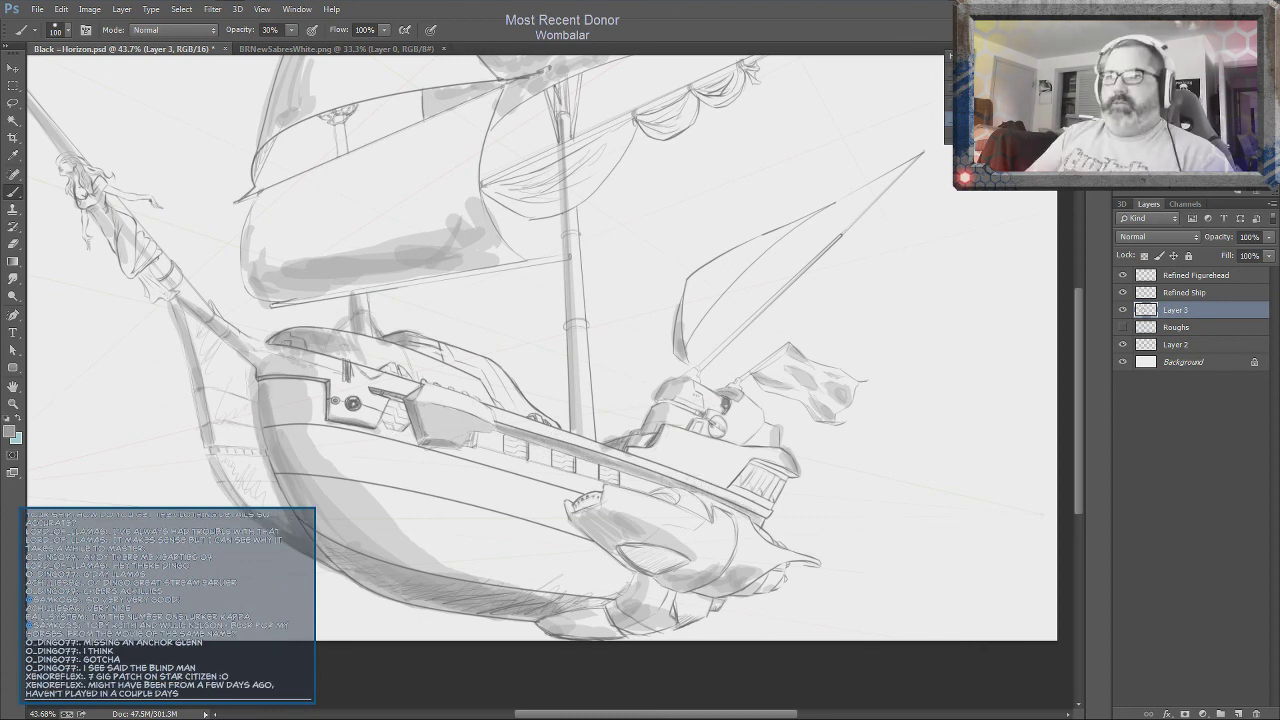
drag(125, 250, 450, 460)
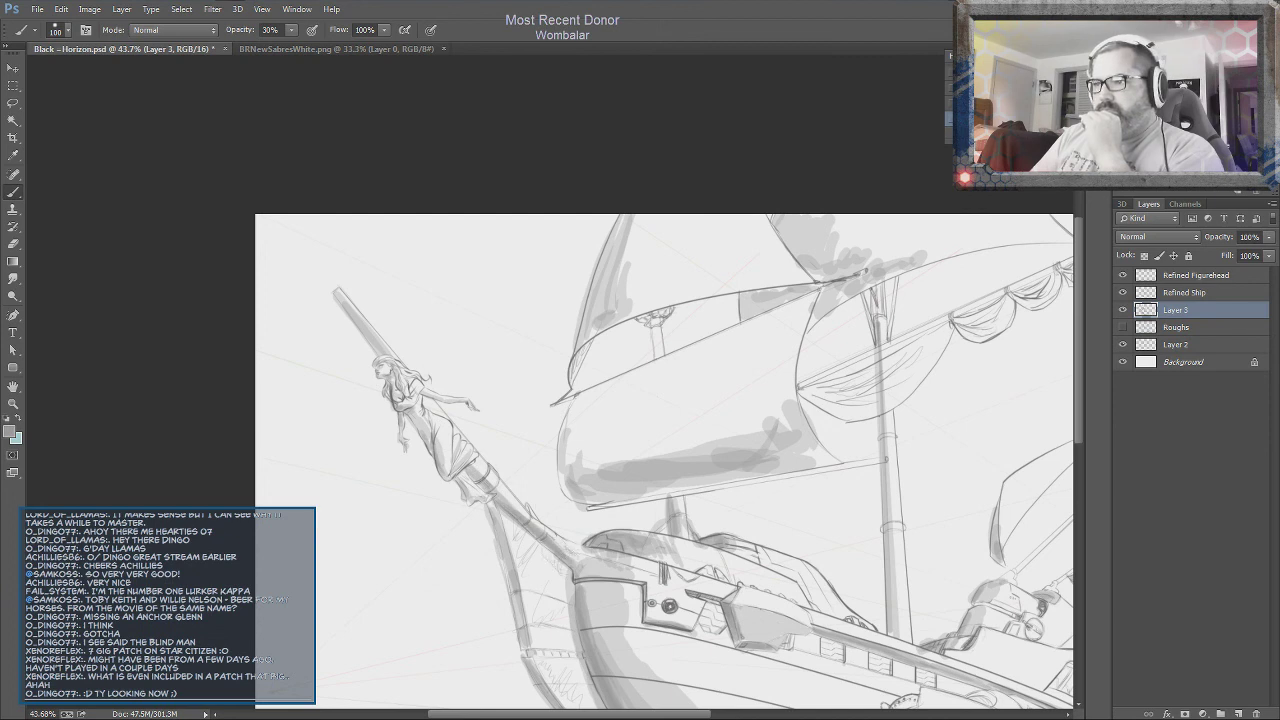
Clean up and add grey shading on the upper-left sail
key(e)
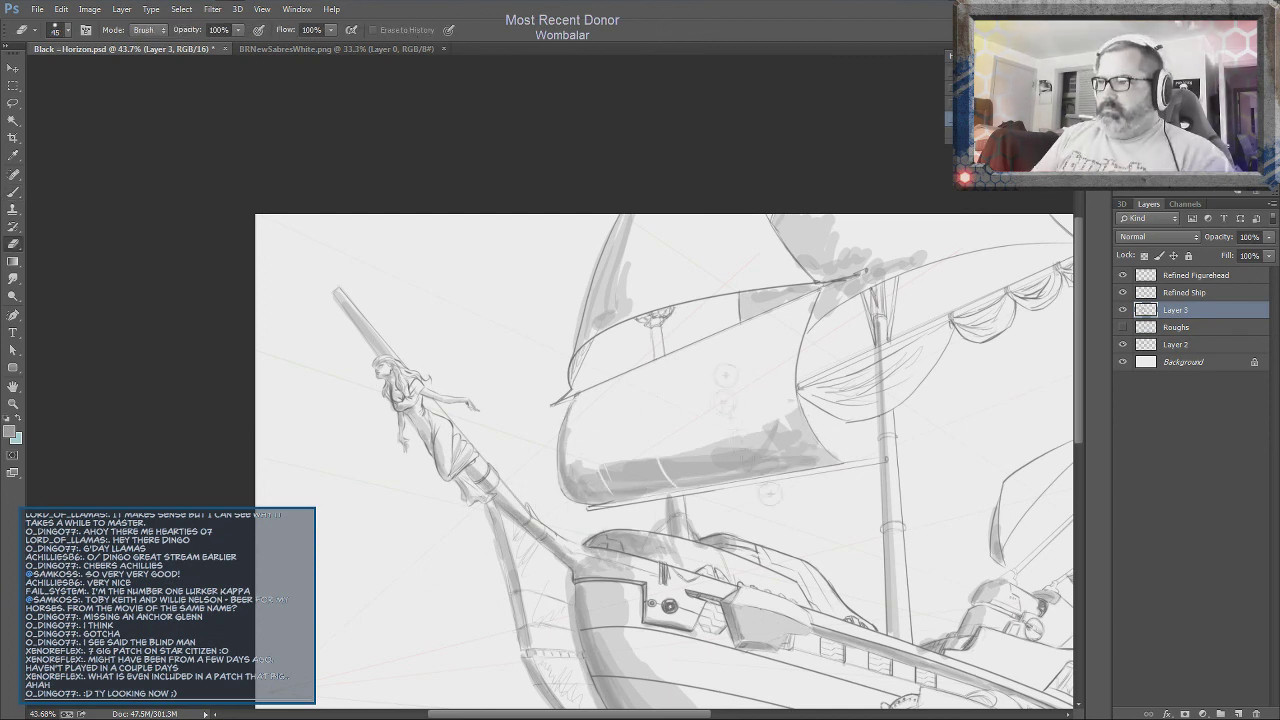
drag(600, 400, 635, 595)
drag(850, 420, 855, 460)
key(b)
drag(655, 415, 615, 560)
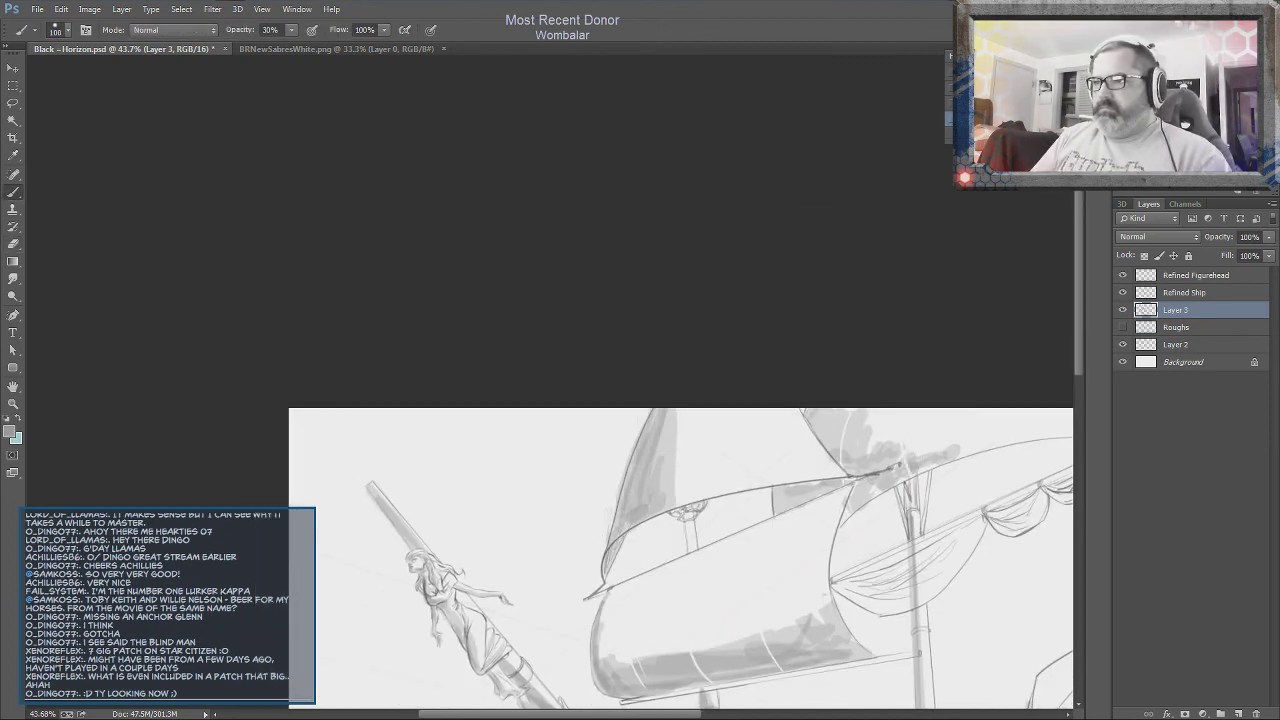
scroll(620, 550, down, 3)
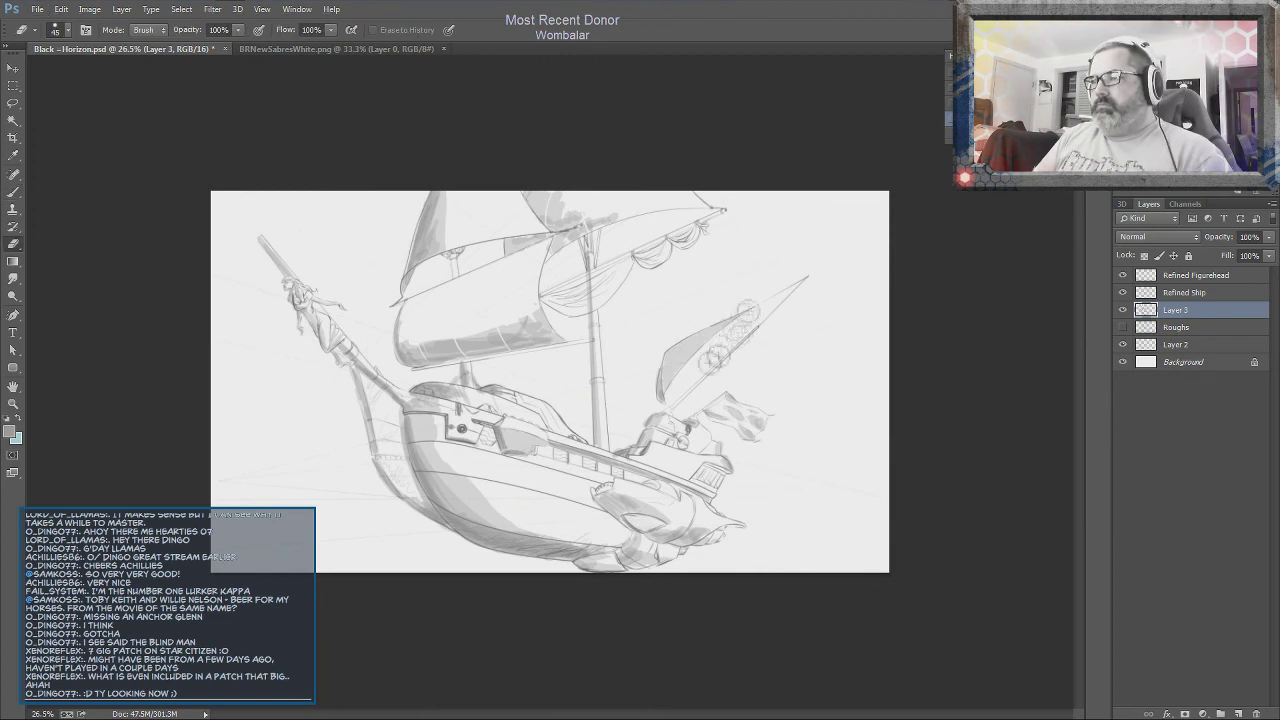
Sample a light grey and paint over the flag area to lighten it
alt+click(720, 450)
drag(730, 410, 765, 400)
scroll(643, 439, up, 5)
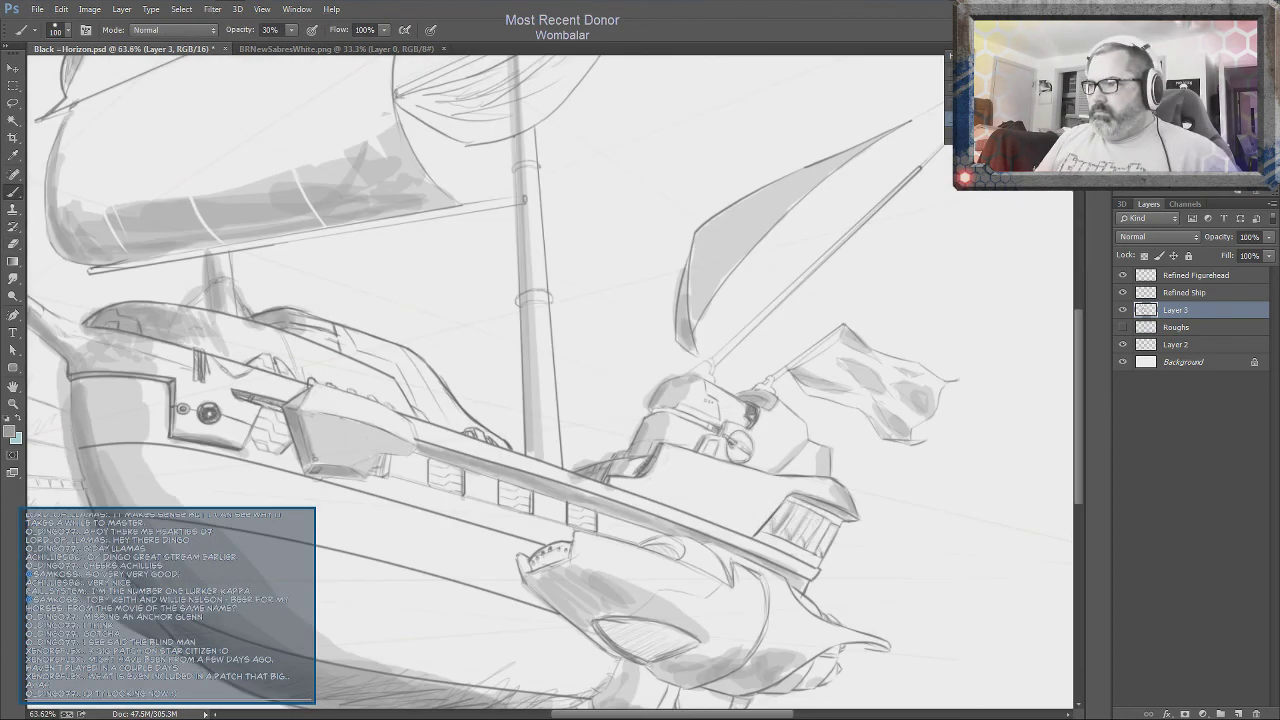
key(e)
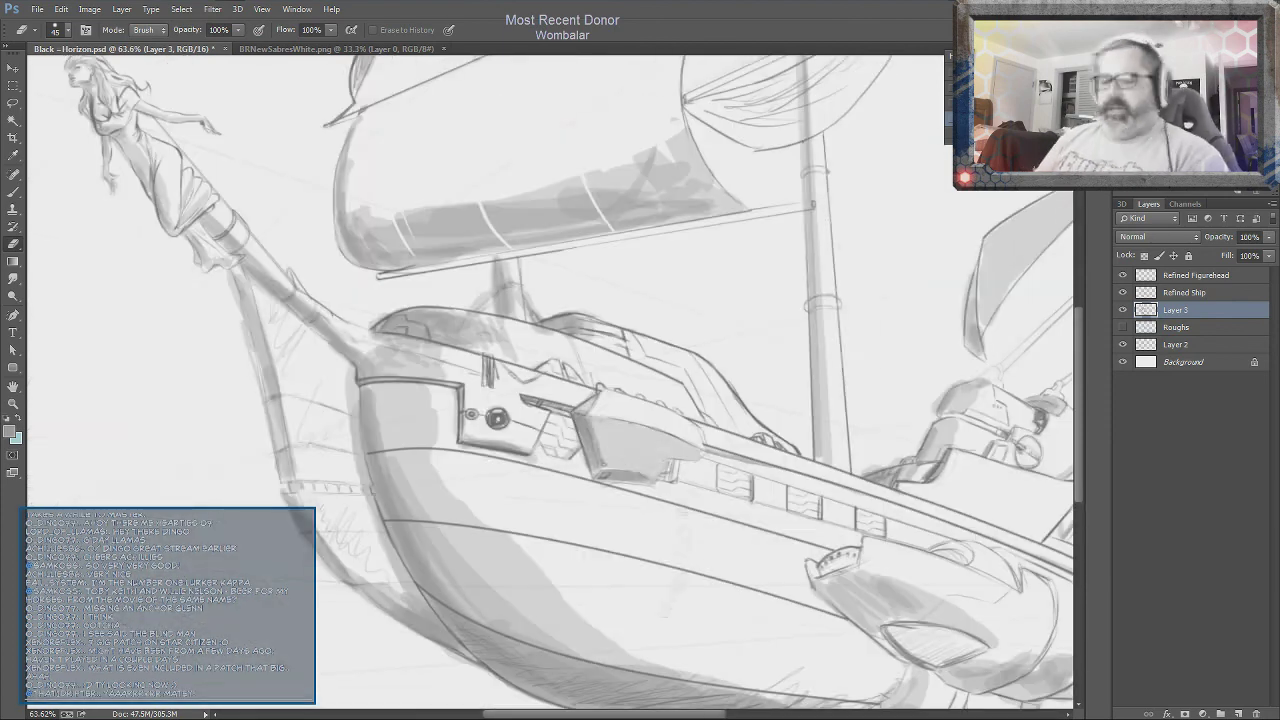
drag(306, 424, 596, 430)
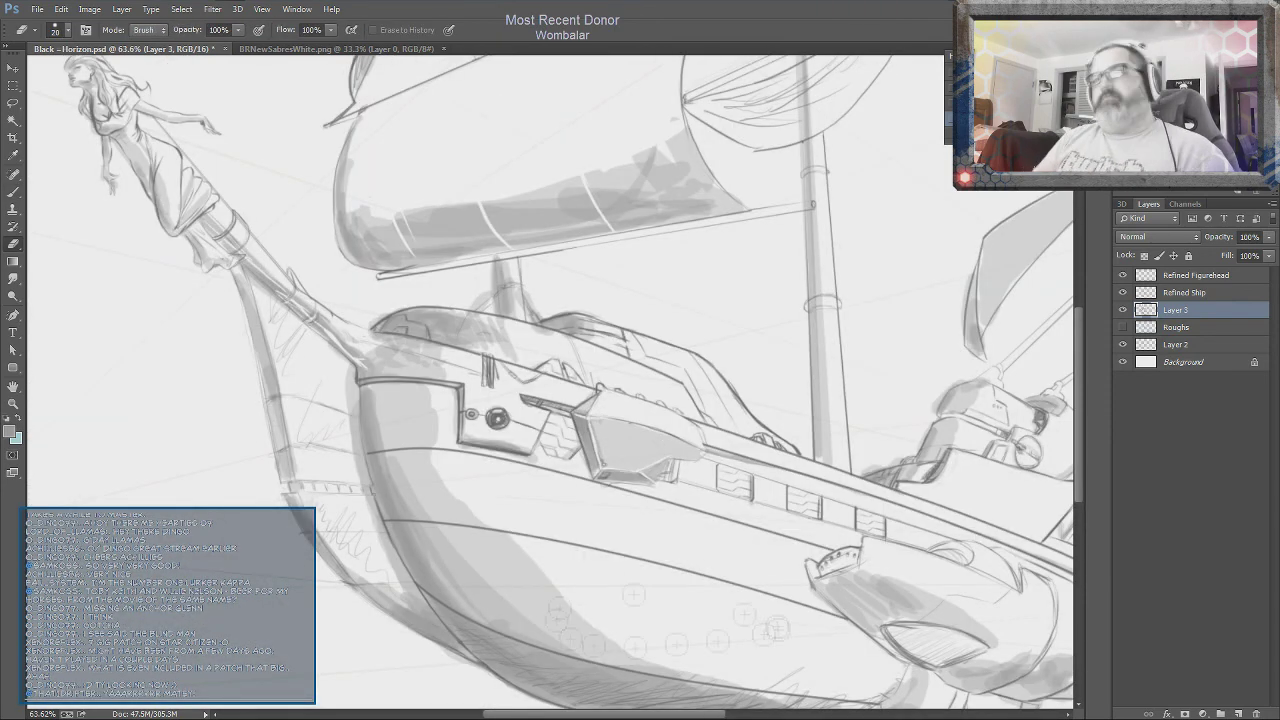
scroll(430, 445, down, 5)
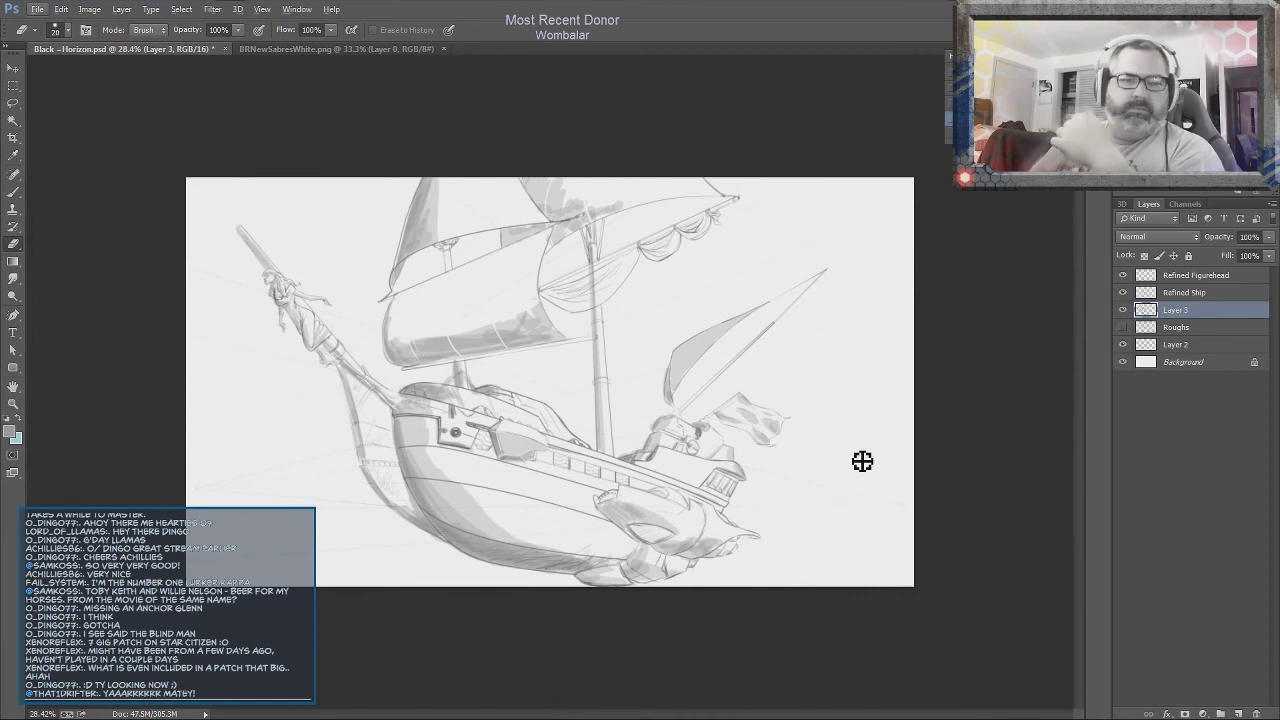
Draw a dark stroke near the jib and grey rail lines along the hull and deck
key(b)
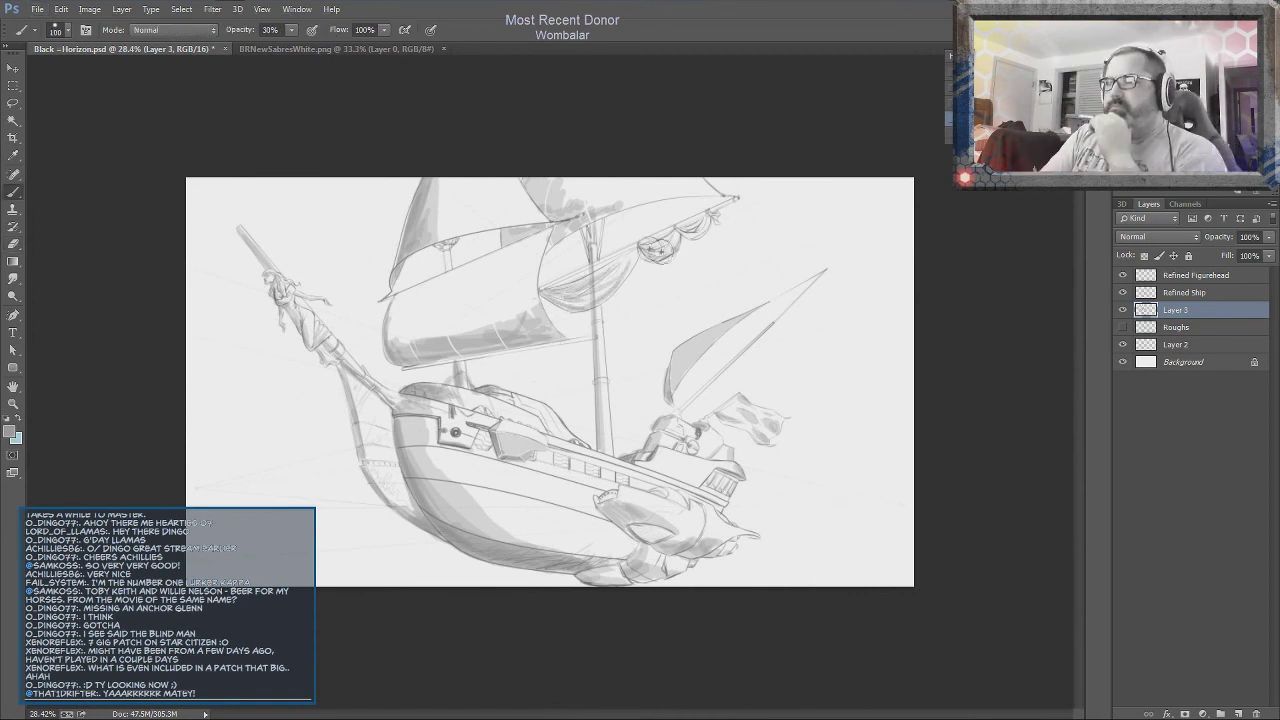
drag(672, 354, 684, 428)
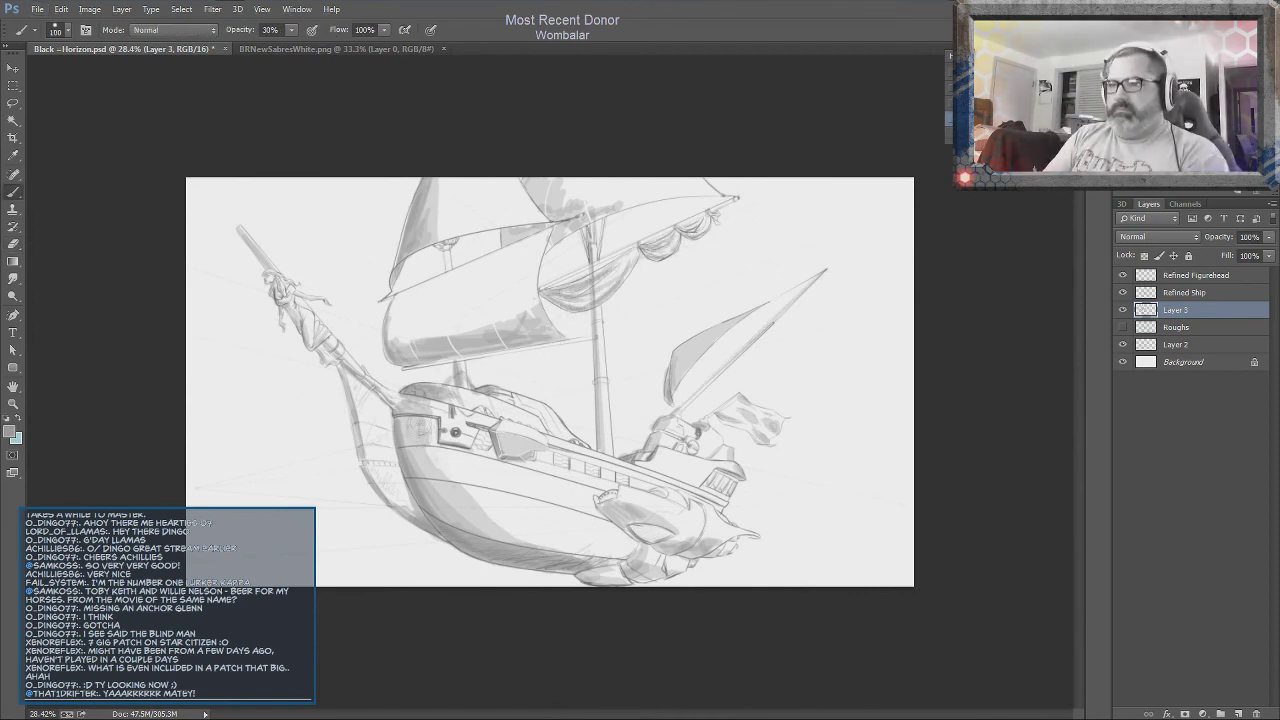
drag(420, 450, 610, 470)
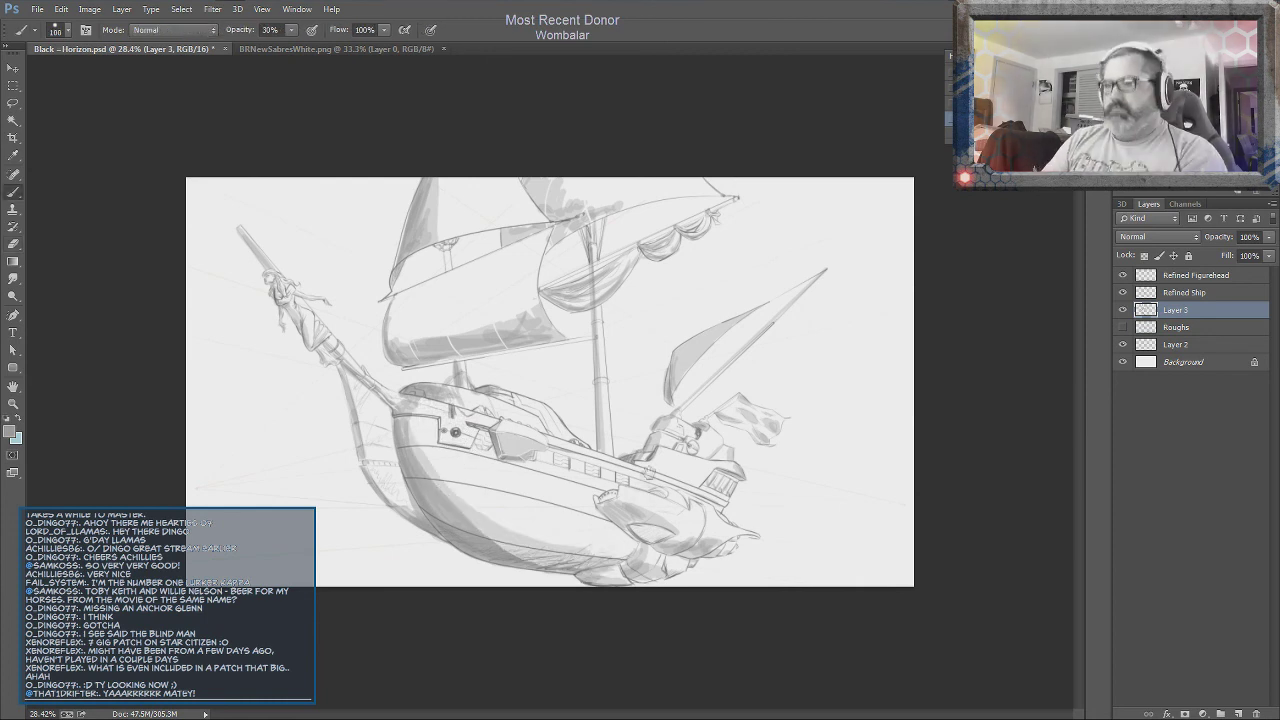
key(e)
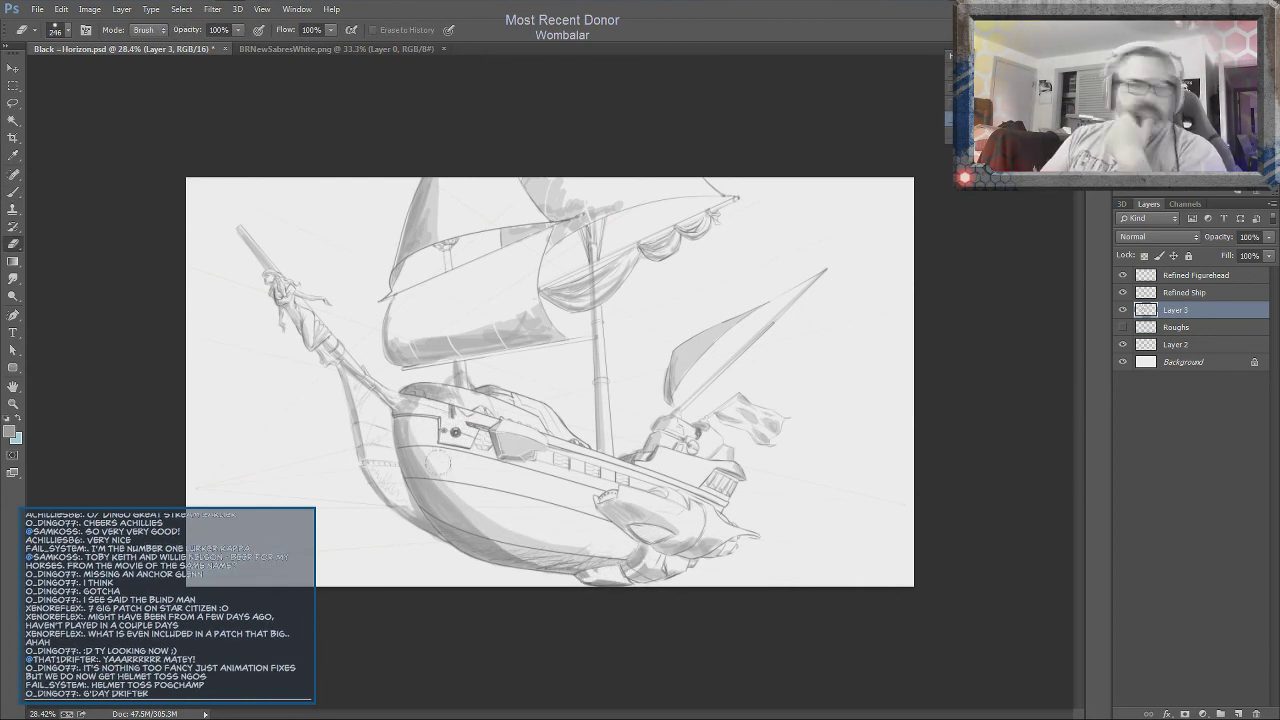
key(b)
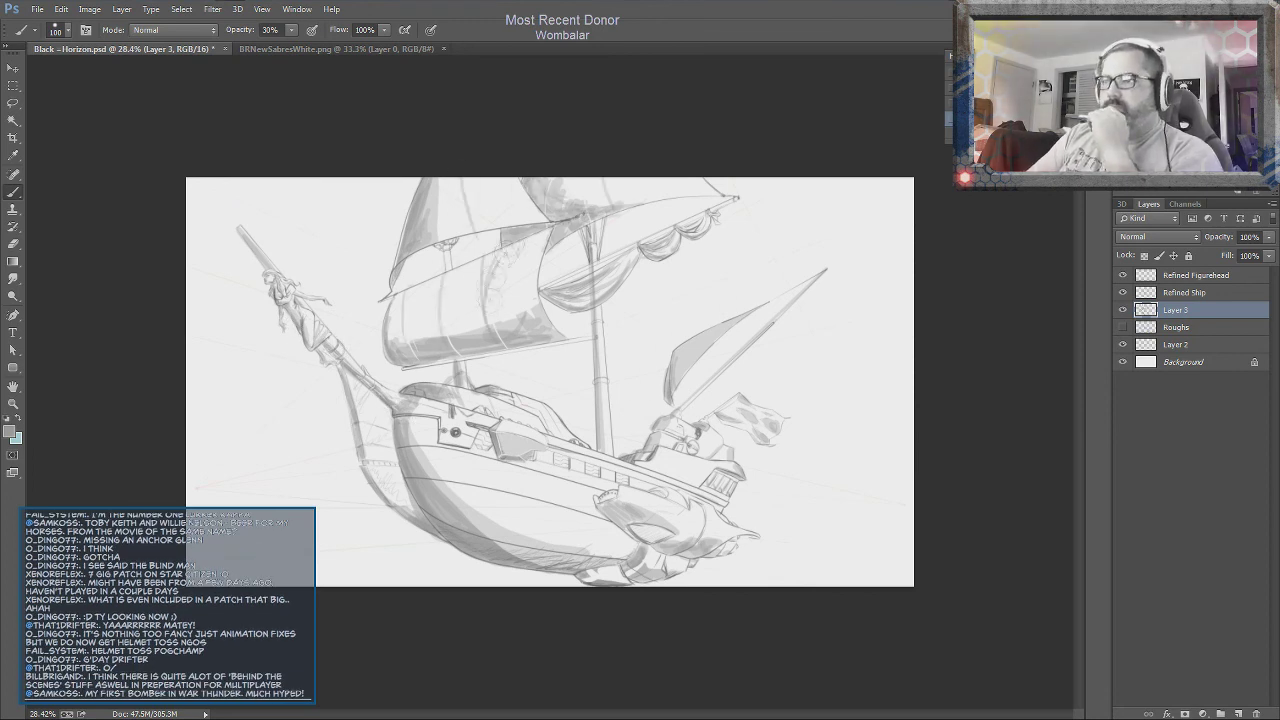
Shade inside the small stern box and add light grey strokes around the stern
key(e)
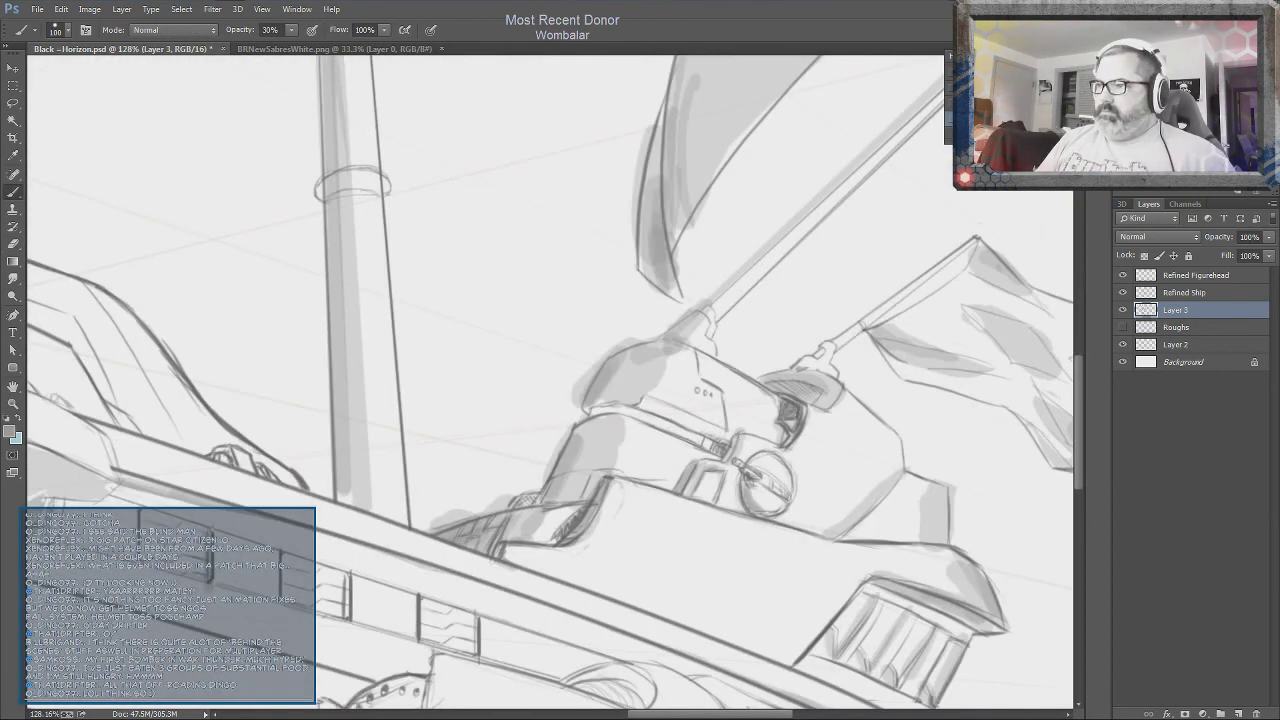
drag(698, 476, 714, 496)
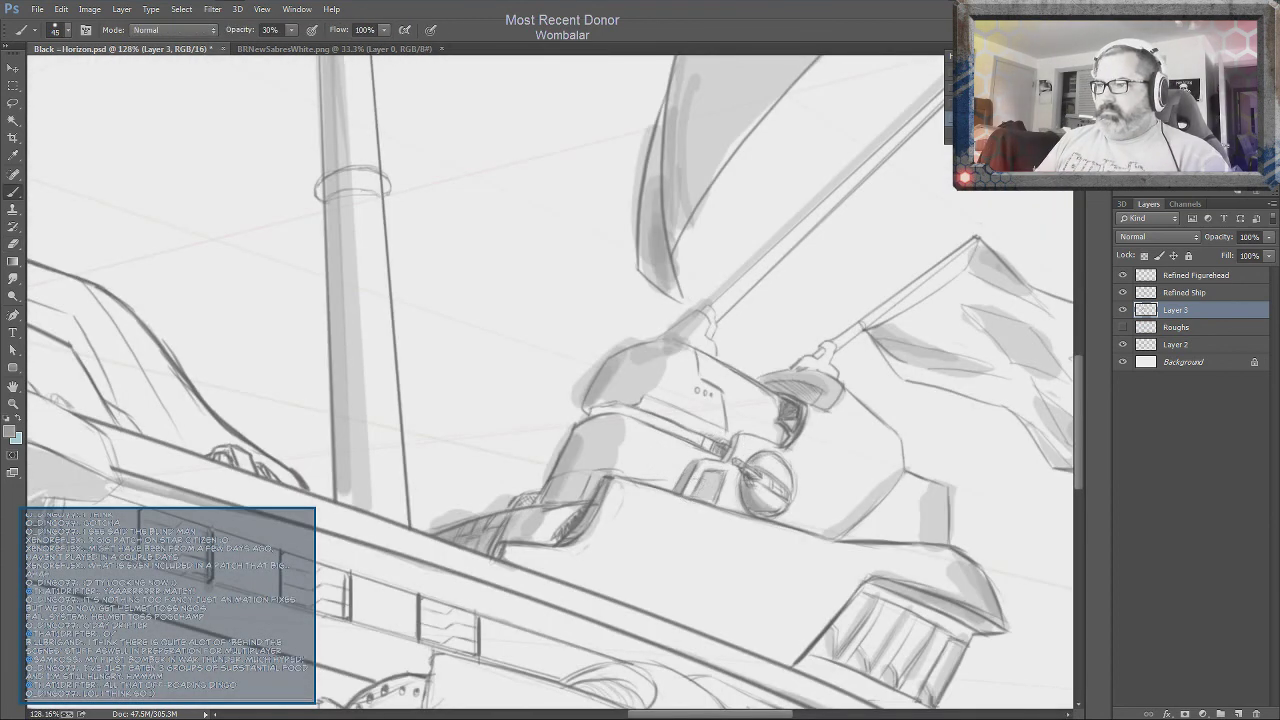
drag(586, 410, 694, 428)
key(e)
scroll(808, 461, down, 5)
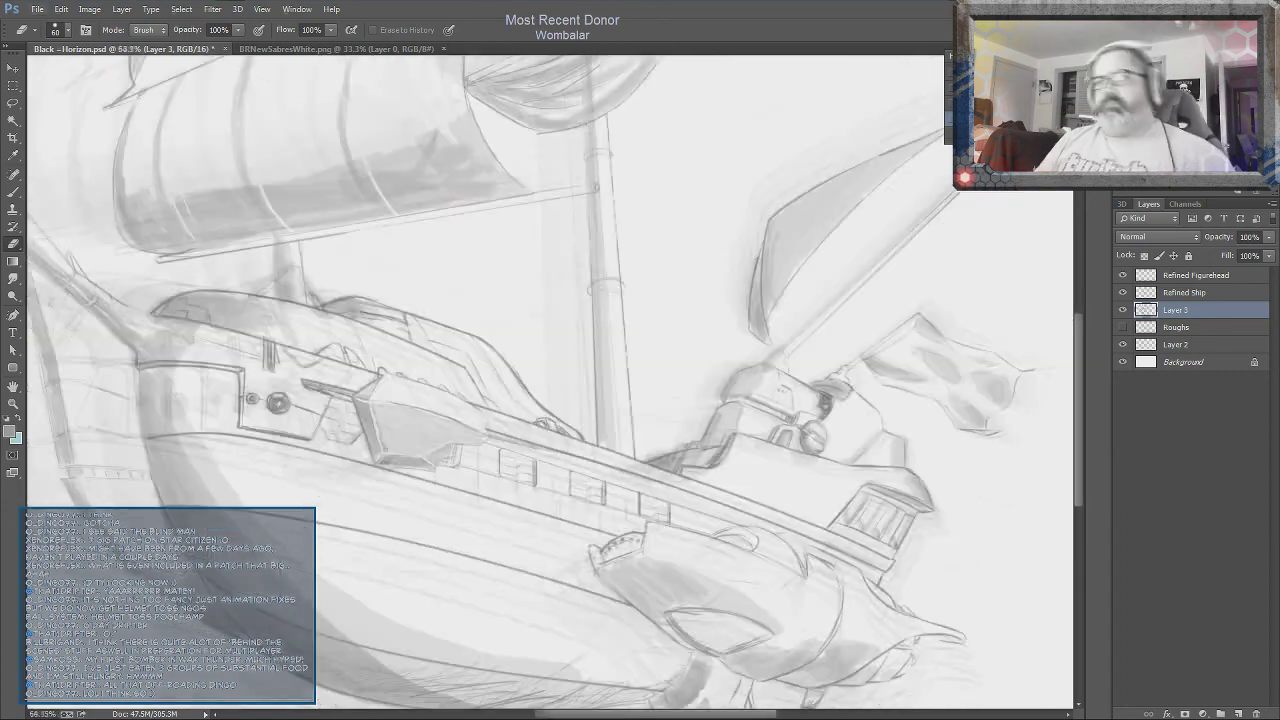
key(b)
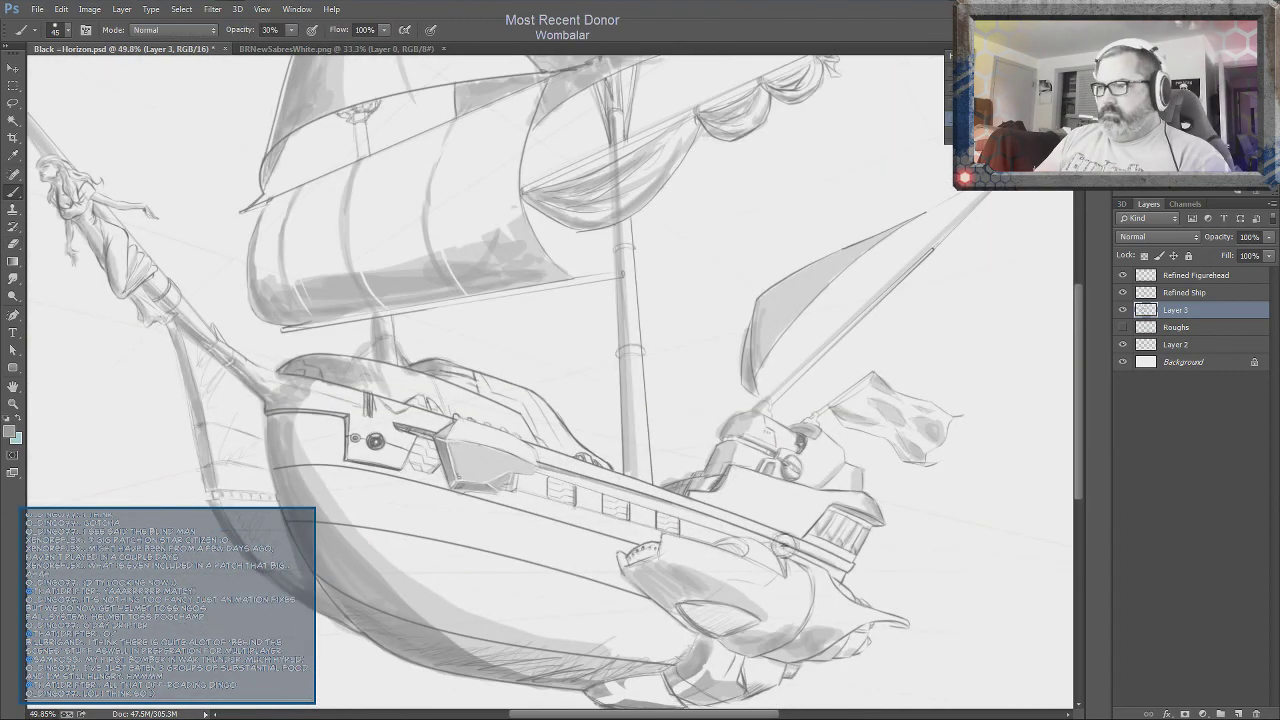
Create Layer 4 above Layer 3 with a brown paint colour, levelling the rotated view
key(r)
mouse_move(884, 692)
mouse_down()
mouse_move(700, 500)
mouse_move(540, 400)
mouse_up()
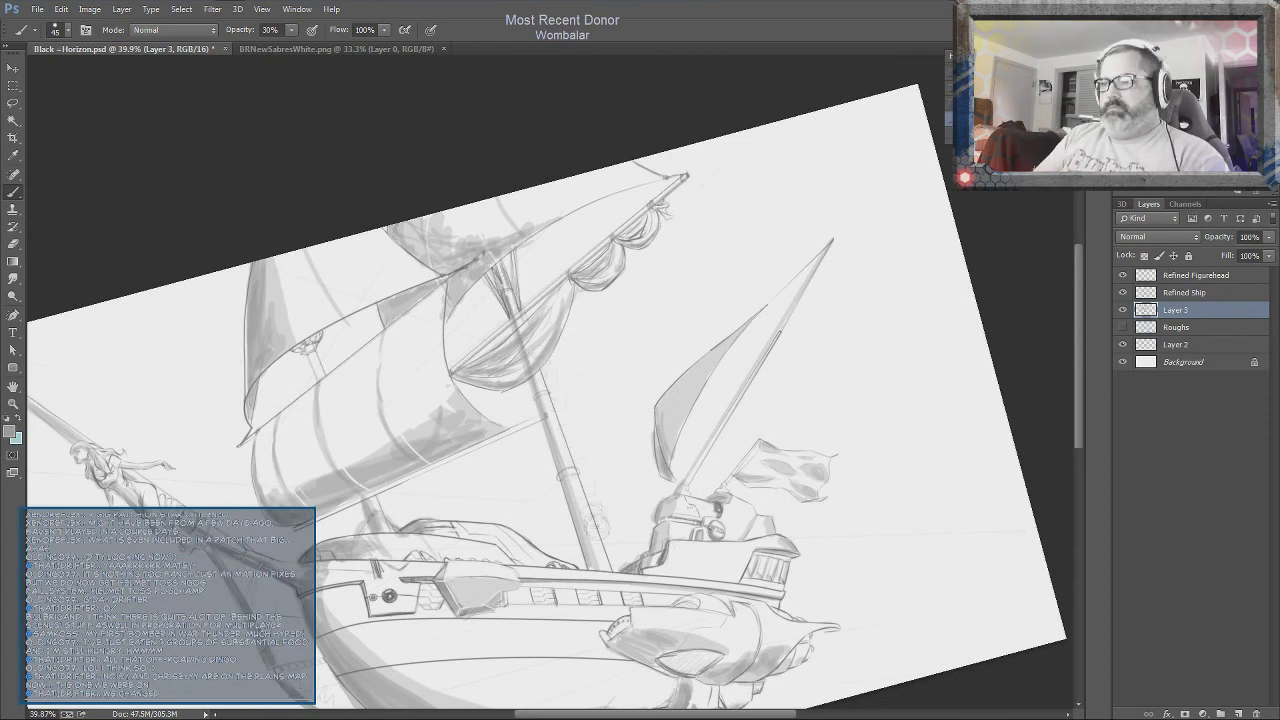
key(ctrl+shift+alt+n)
key(Return)
key(e)
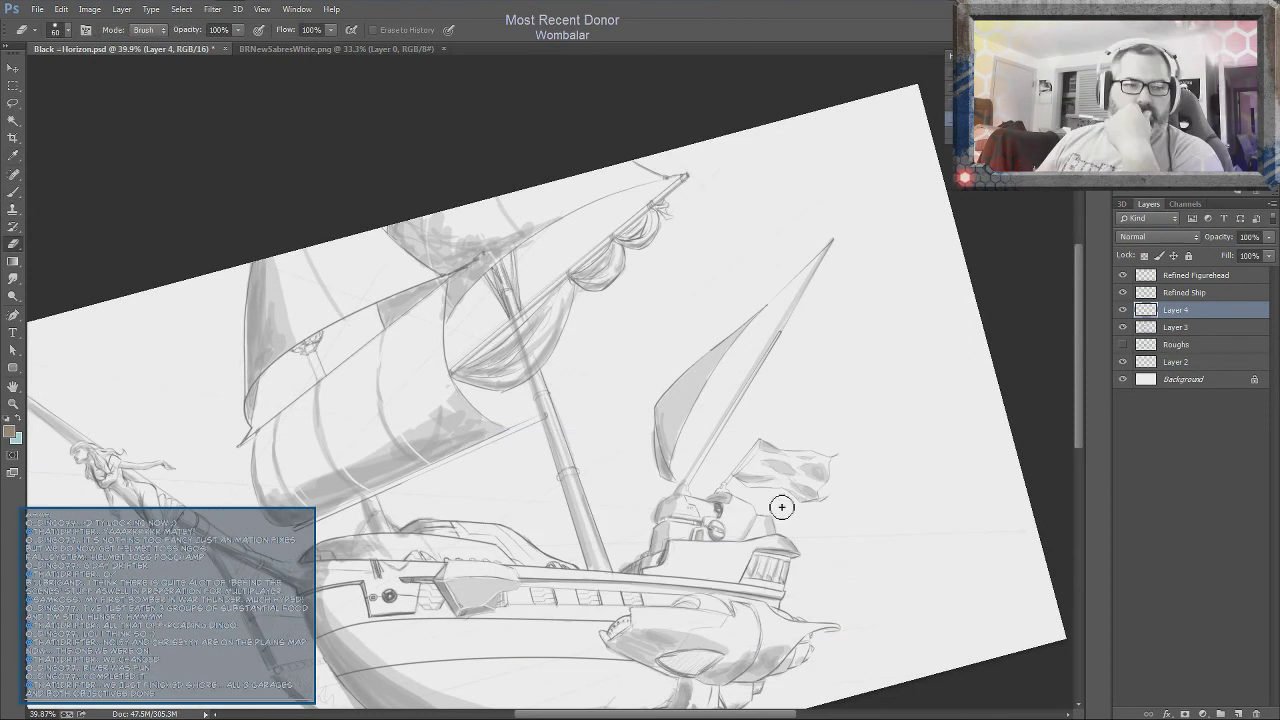
drag(782, 507, 760, 480)
key(b)
Block in the hull with large flat brown strokes reaching toward the stern
drag(534, 450, 615, 505)
drag(490, 420, 700, 500)
drag(560, 520, 716, 505)
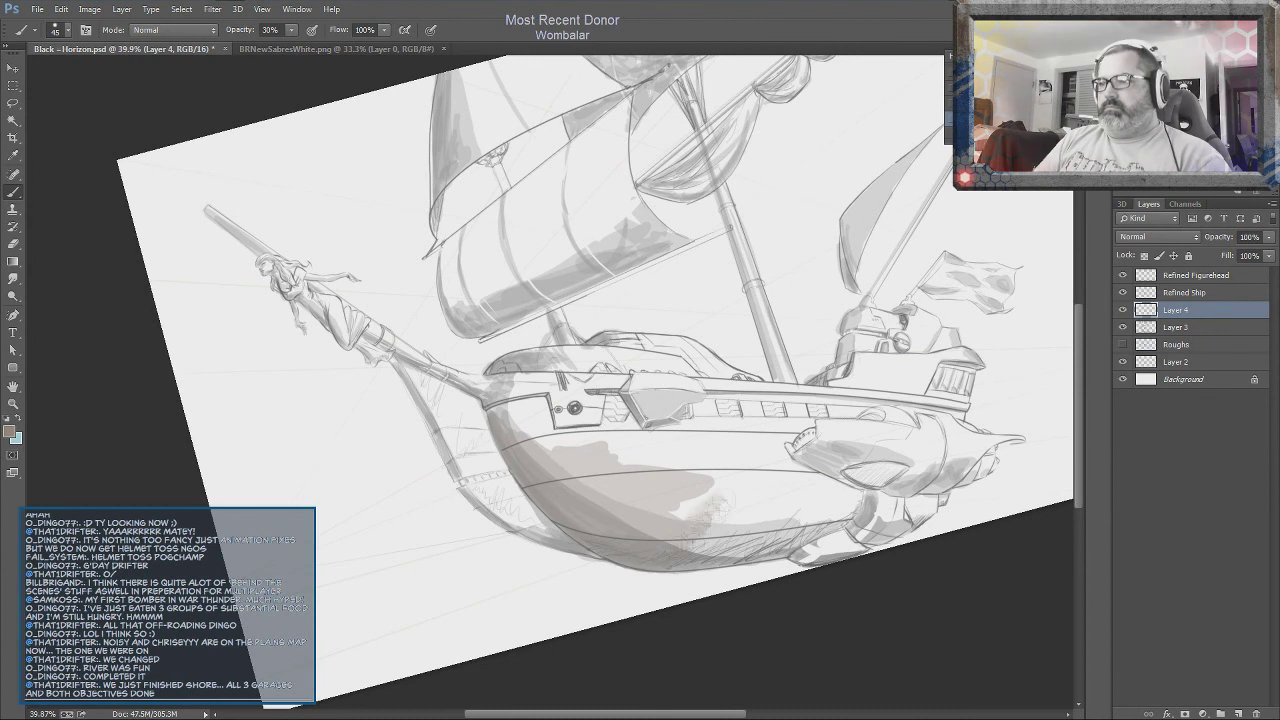
key(bracketright)
key(bracketright)
key(bracketright)
drag(505, 425, 665, 515)
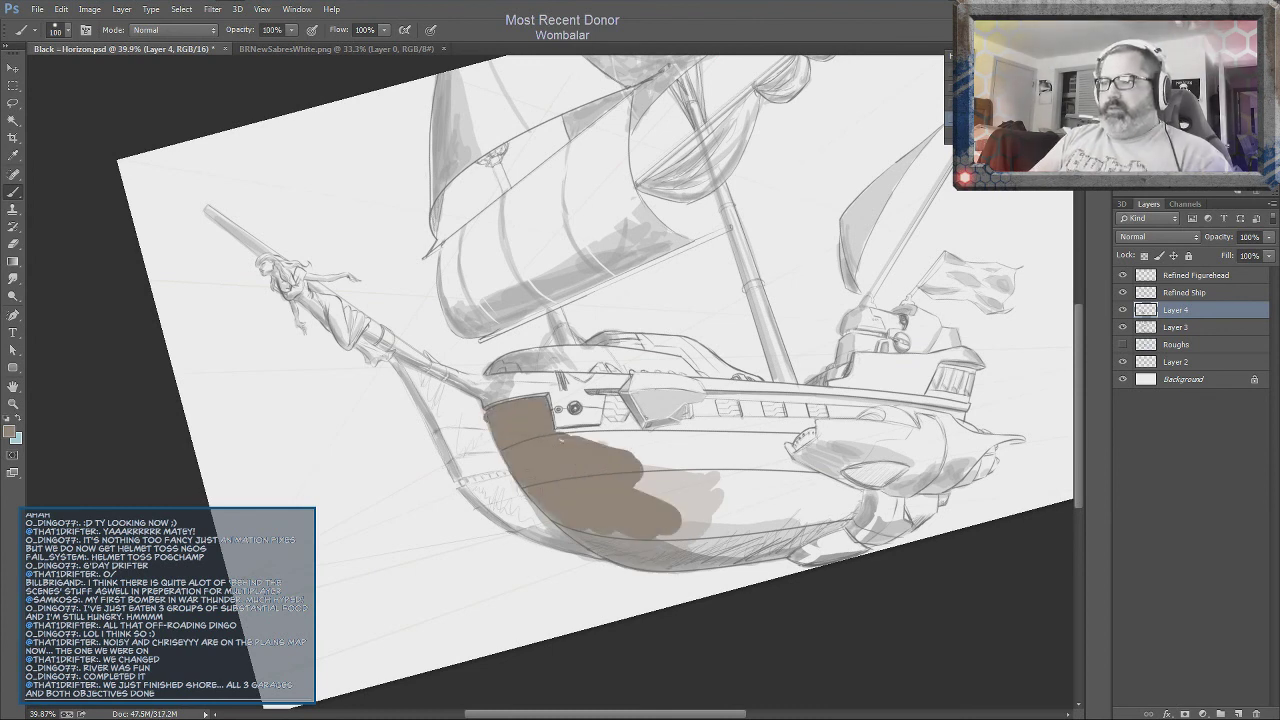
drag(650, 470, 735, 530)
mouse_move(610, 550)
mouse_down()
mouse_move(700, 517)
mouse_move(815, 525)
mouse_up()
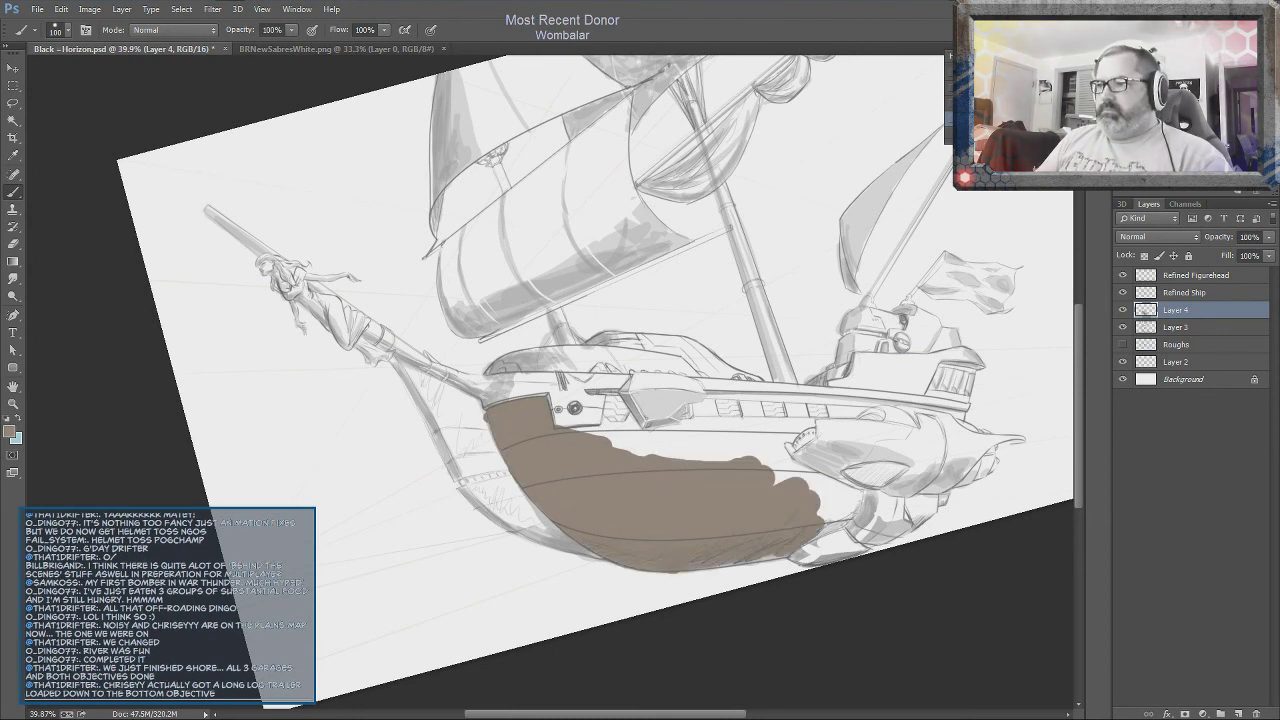
Extend the brown over the hull's rear end, top edge and between the gunports
scroll(843, 499, up, 3)
drag(760, 420, 857, 485)
drag(720, 405, 340, 365)
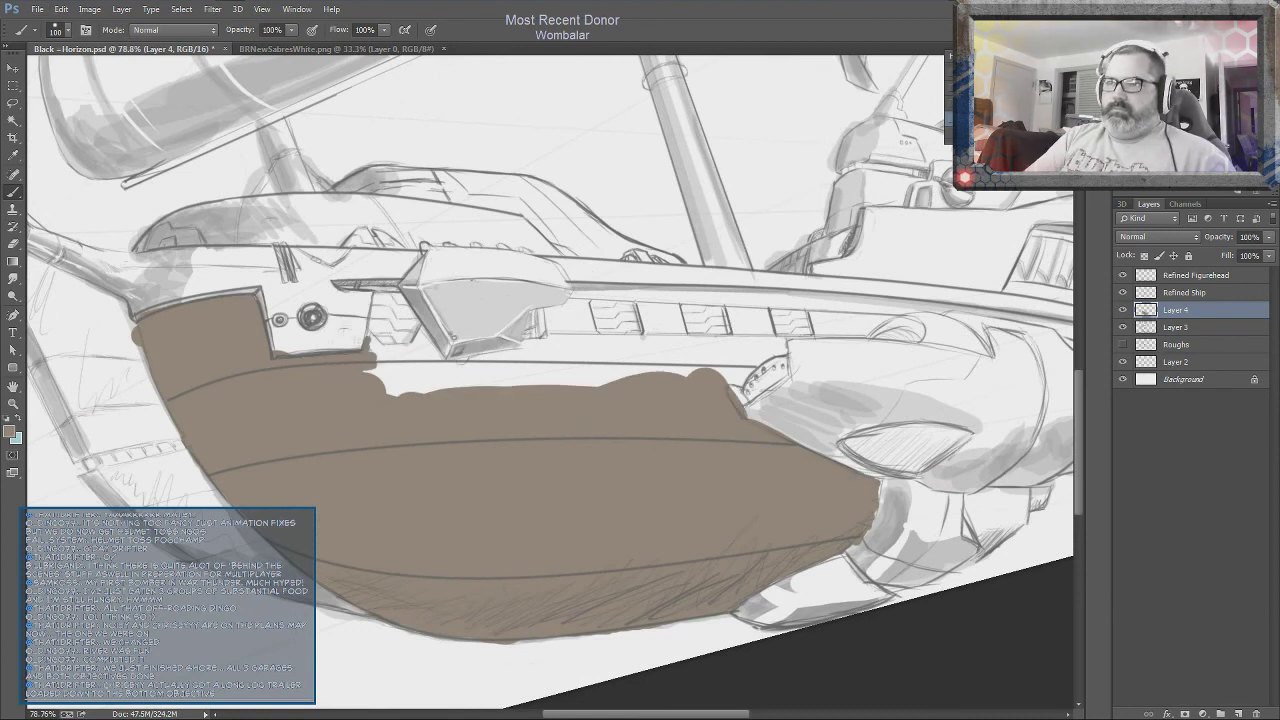
drag(548, 375, 580, 320)
mouse_move(555, 370)
mouse_down()
mouse_move(660, 320)
mouse_move(730, 355)
mouse_up()
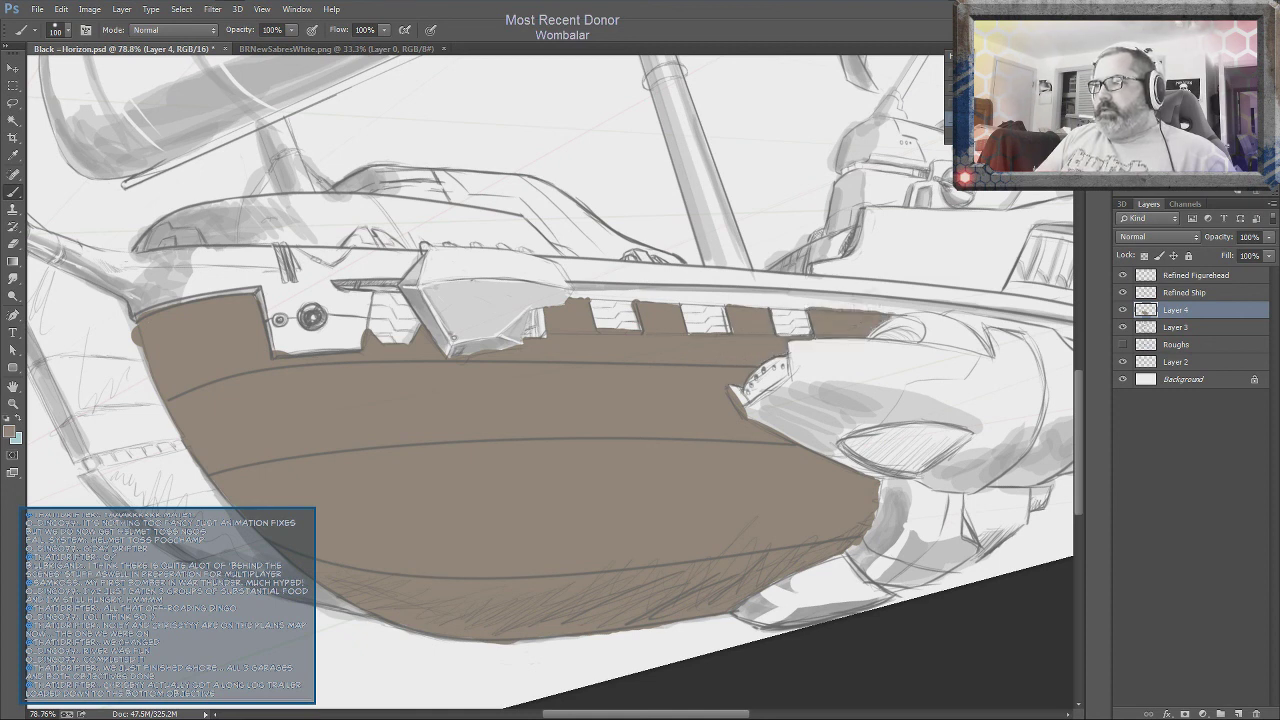
drag(760, 380, 500, 520)
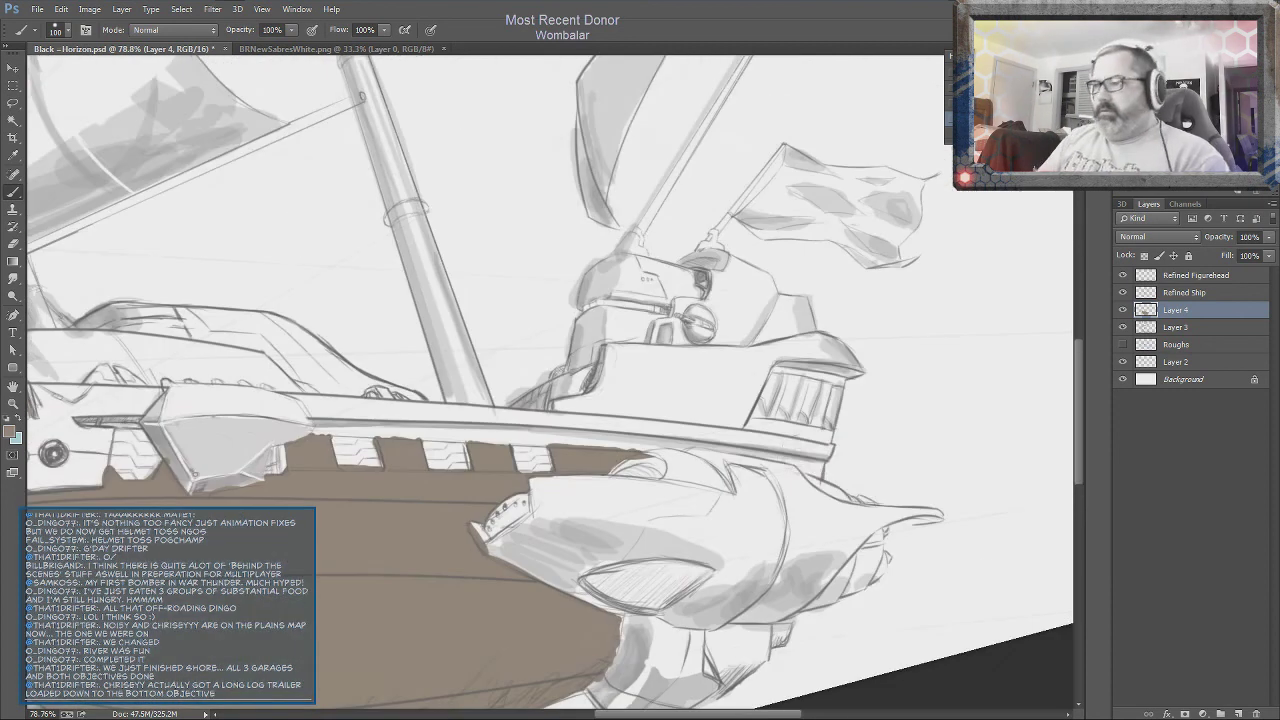
Fill brown between the bowsprit and hull and along the lower hull
key(e)
mouse_move(400, 450)
mouse_down()
mouse_move(815, 190)
mouse_move(875, 365)
mouse_up()
key(b)
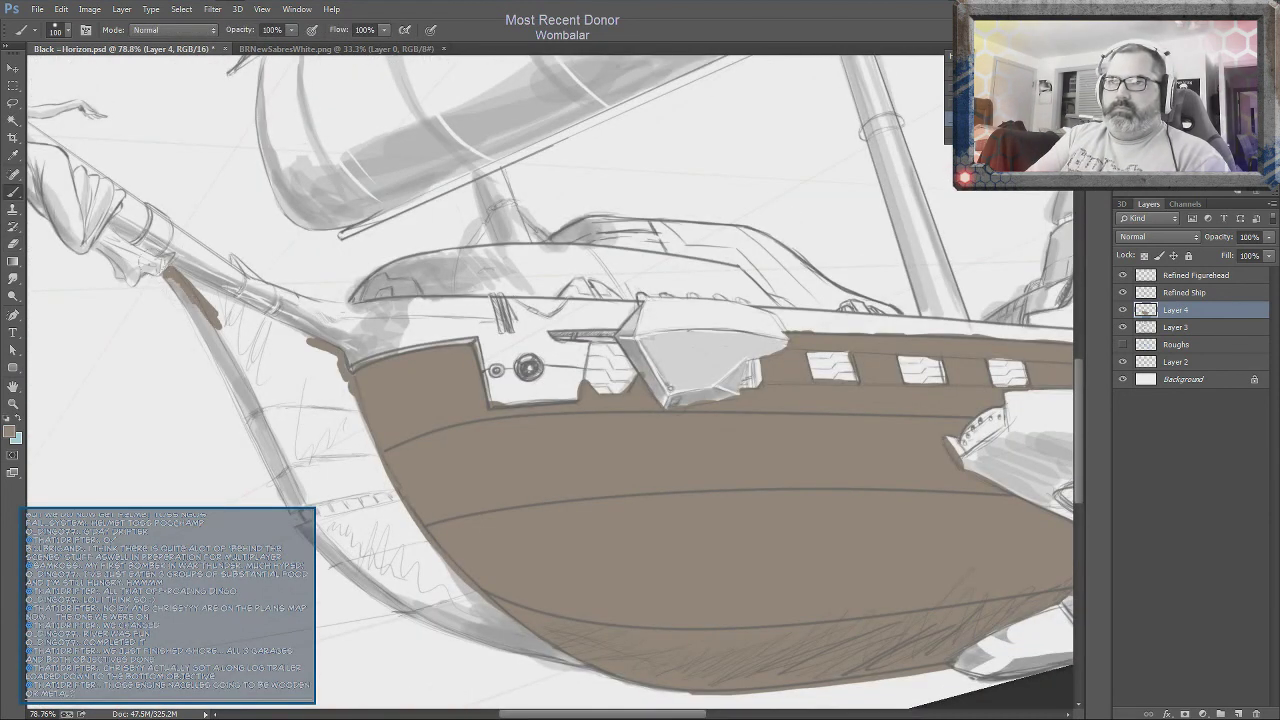
drag(350, 460, 220, 350)
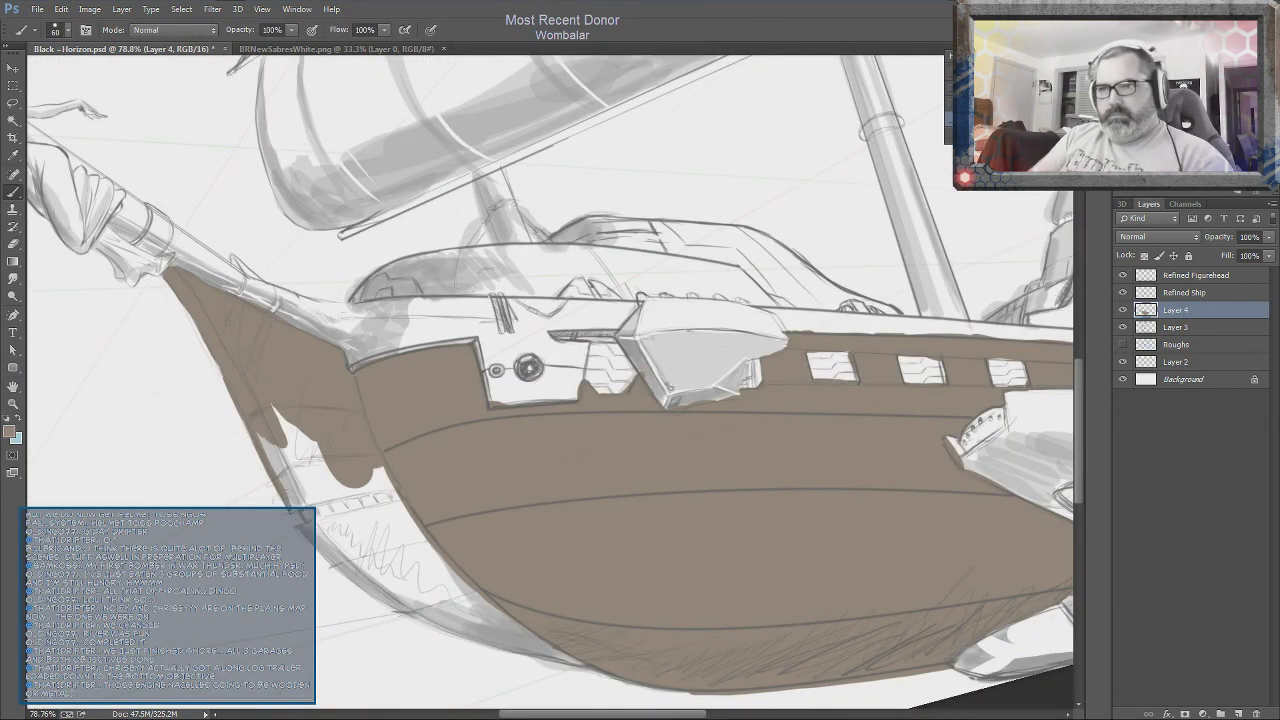
scroll(445, 515, up, 3)
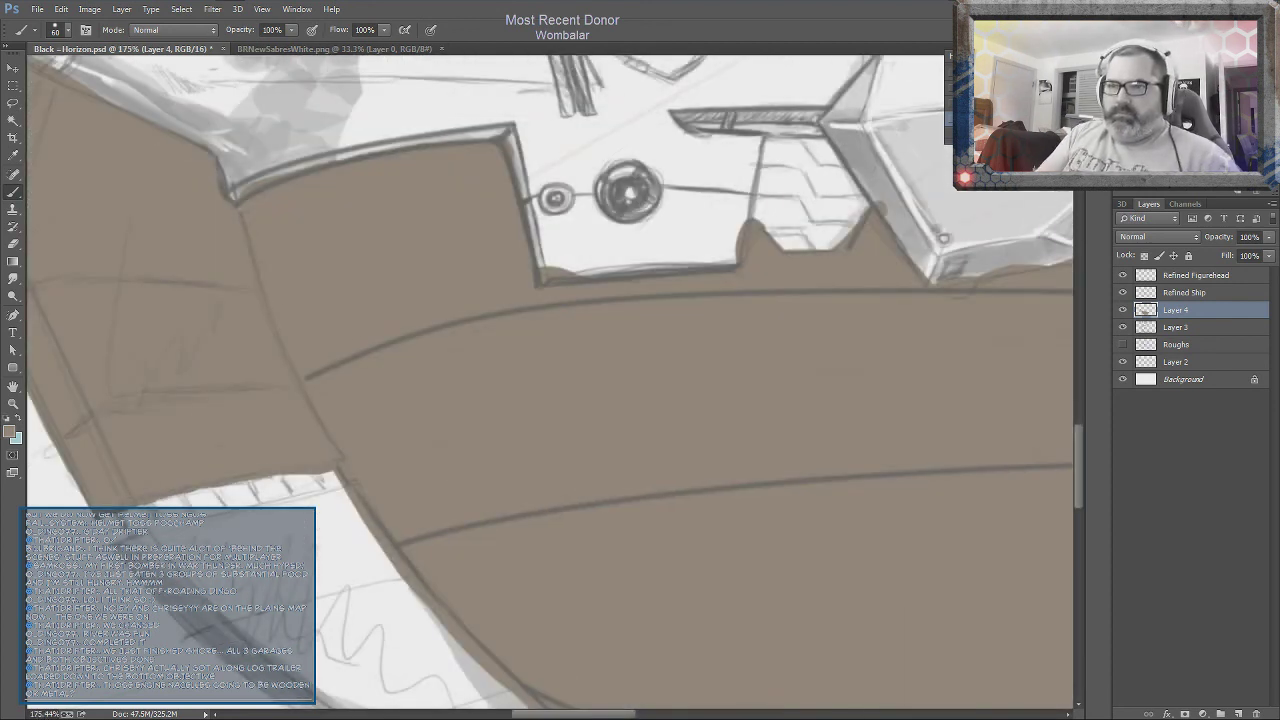
drag(345, 540, 210, 635)
drag(340, 500, 170, 560)
Touch up the lower hull edge using a smaller eraser size and the brush
scroll(500, 400, down, 5)
drag(200, 400, 470, 500)
drag(360, 525, 730, 630)
drag(300, 300, 660, 535)
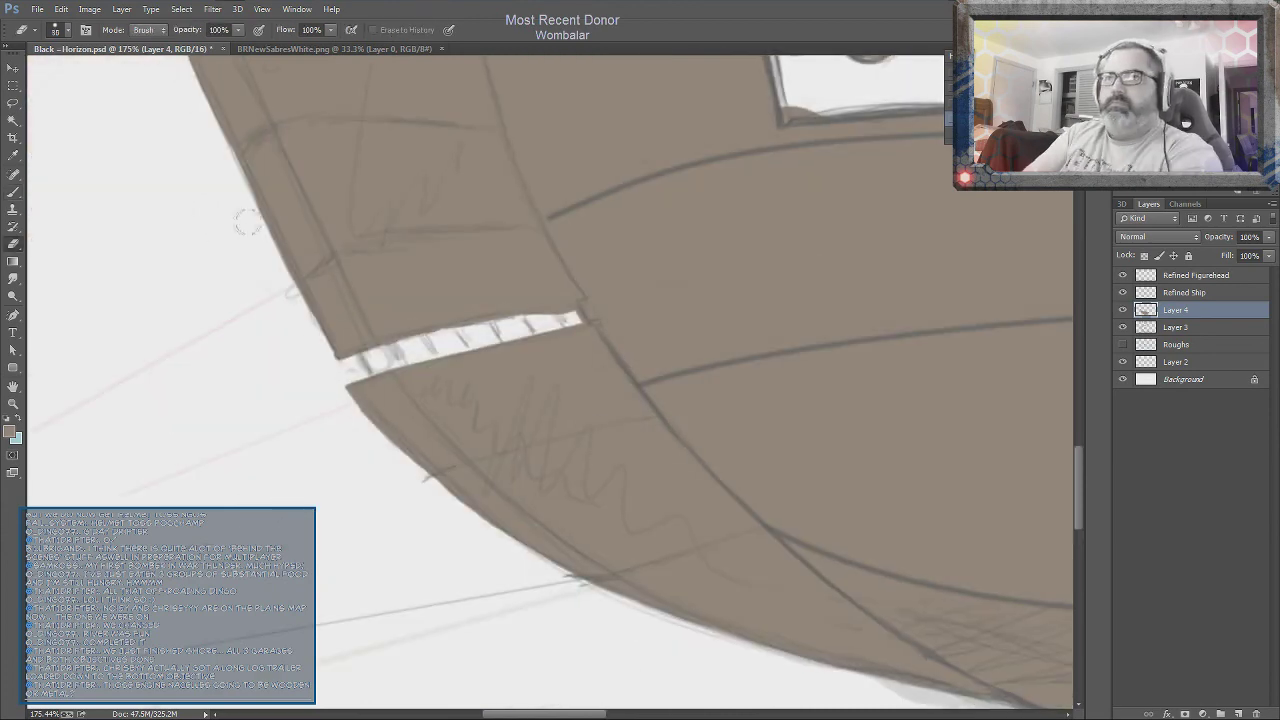
right_click(240, 330)
key(e)
drag(421, 545, 481, 715)
key(b)
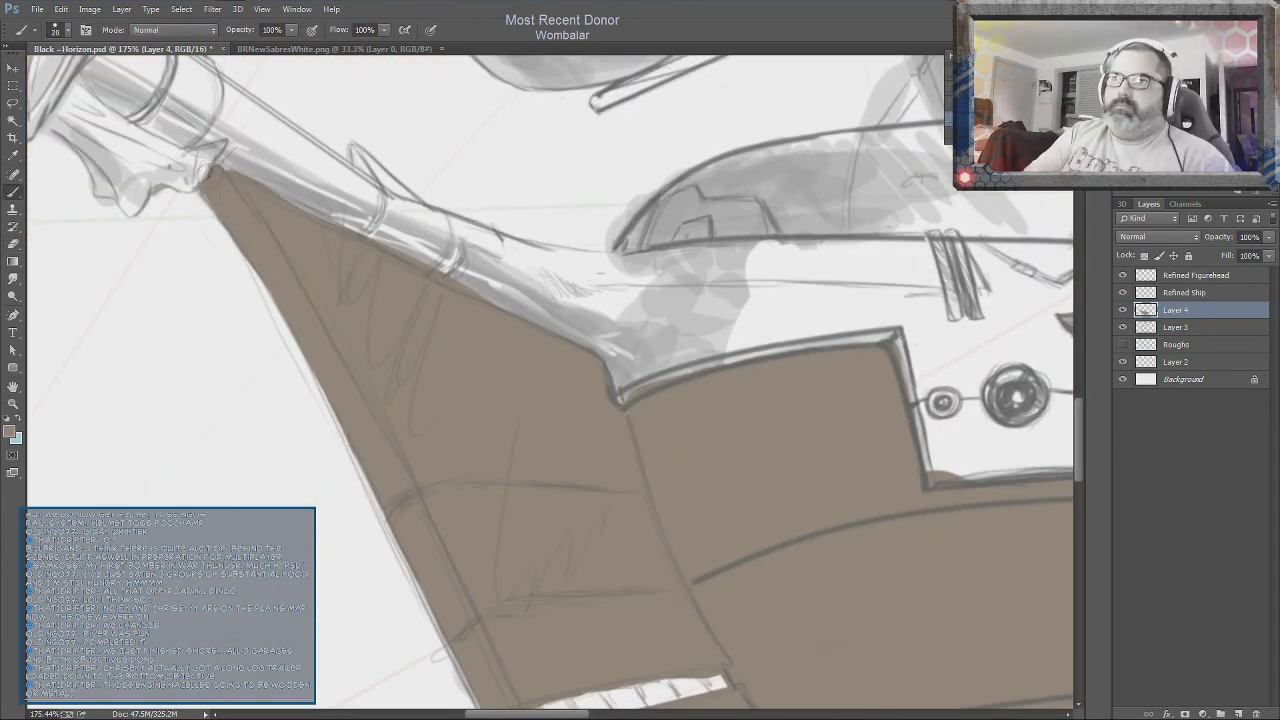
scroll(500, 450, down, 5)
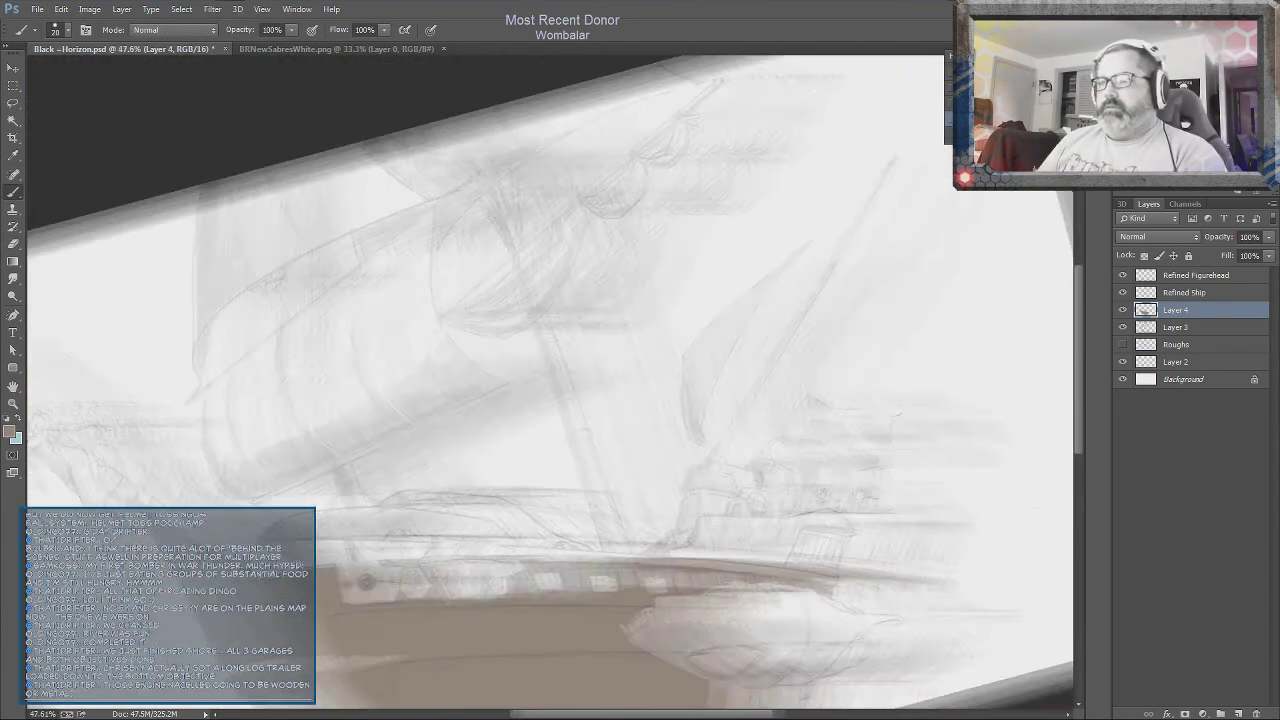
Paint straight brown lines along the yard and the mast
scroll(503, 456, up, 3)
click(332, 514)
shift+click(857, 281)
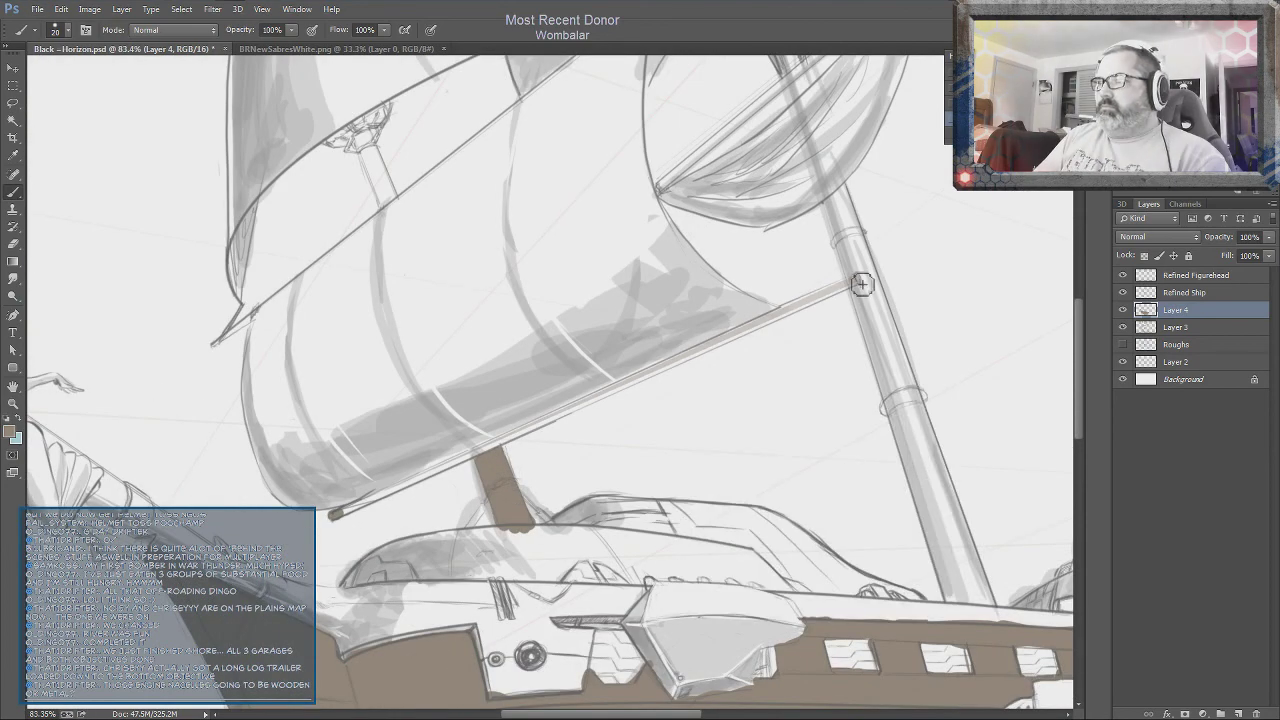
drag(357, 133, 386, 208)
drag(700, 400, 513, 349)
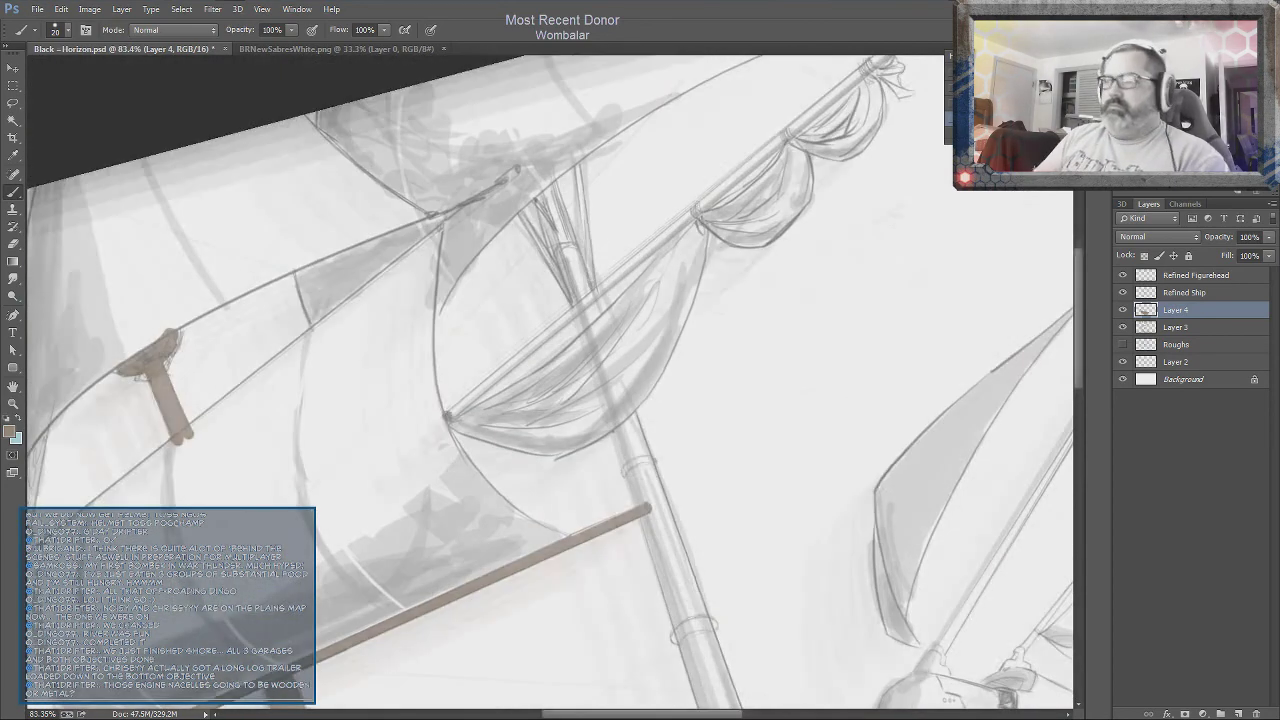
mouse_move(700, 350)
mouse_down()
mouse_move(394, 416)
mouse_move(640, 549)
mouse_up()
click(500, 620)
shift+click(352, 200)
Clean up the mast edge and draw two straight brown strokes up the flagpole
key(r)
key(e)
drag(555, 600, 537, 510)
key(b)
click(470, 480)
shift+click(665, 165)
click(548, 488)
shift+click(622, 392)
Name the brown layer Wood, fit the whole ship in view, and add a new layer
mouse_move(676, 172)
mouse_down()
mouse_move(763, 122)
mouse_move(448, 400)
mouse_up()
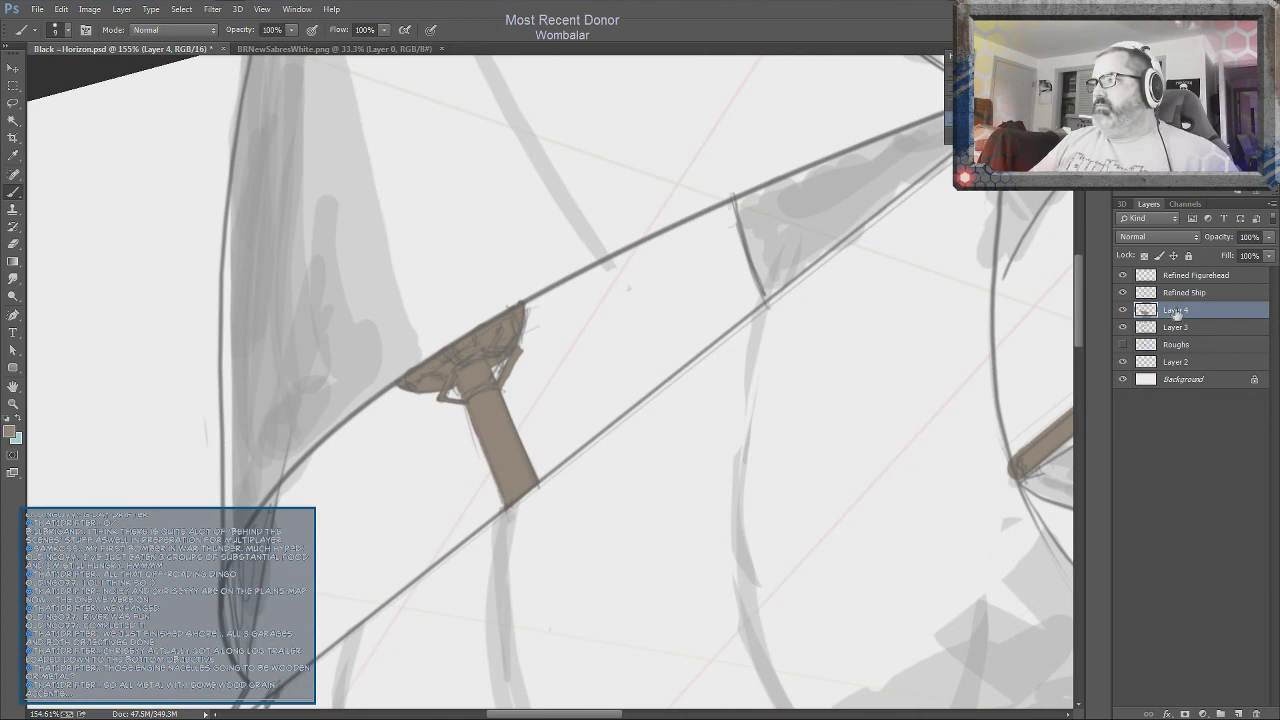
text(Woo)
key(Return)
key(ctrl+0)
key(ctrl+shift+n)
Name the new layer Sails and pick a dark slate grey foreground colour
text(Sails)
key(Return)
click(10, 431)
key(Return)
key(b)
drag(390, 425, 545, 440)
Paint dark slate over the front sail up to its straight edge, undoing a stray blob
drag(460, 365, 483, 410)
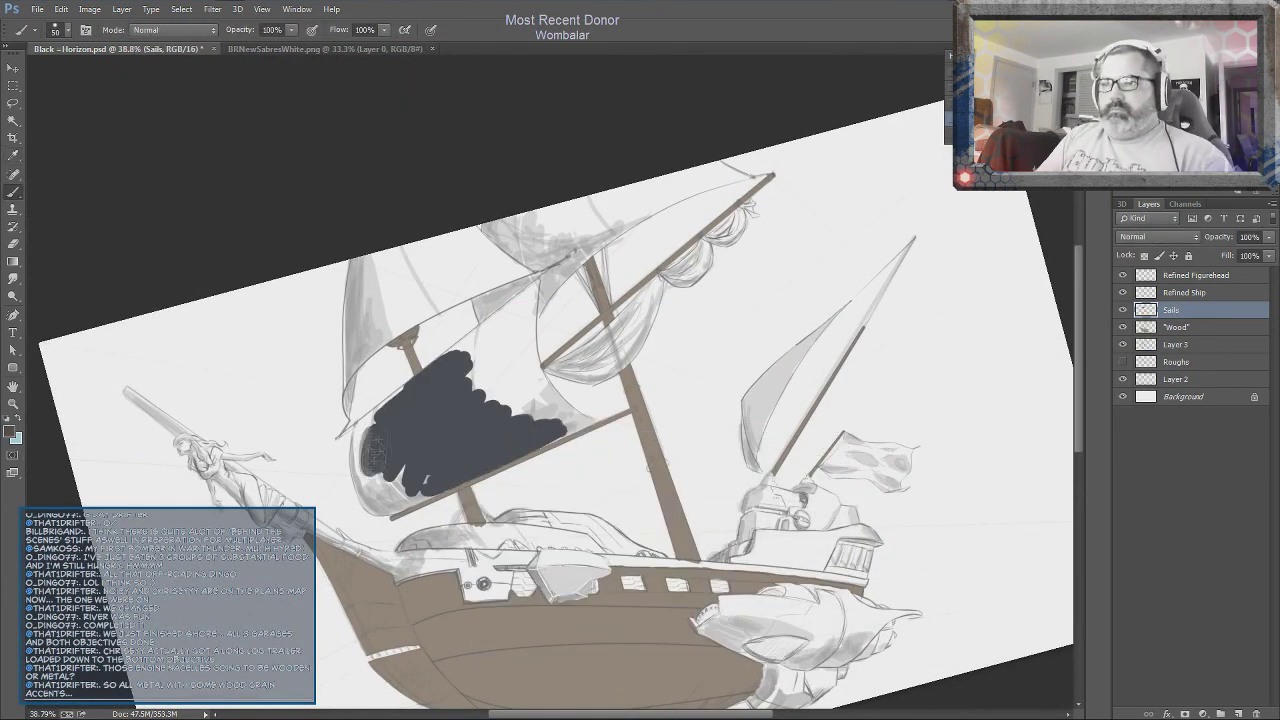
scroll(468, 487, up, 5)
mouse_move(640, 380)
mouse_down()
mouse_move(770, 330)
mouse_move(600, 250)
mouse_up()
drag(700, 400, 640, 300)
drag(580, 230, 560, 420)
drag(520, 250, 620, 440)
mouse_move(160, 490)
mouse_down()
mouse_move(140, 560)
mouse_move(560, 185)
mouse_up()
key(bracketleft)
key(bracketleft)
drag(555, 185, 566, 207)
key(ctrl+z)
Fill the upper sail with dark slate grey
mouse_move(166, 503)
mouse_down()
mouse_move(274, 557)
mouse_move(325, 525)
mouse_up()
drag(320, 240, 620, 100)
drag(400, 220, 320, 370)
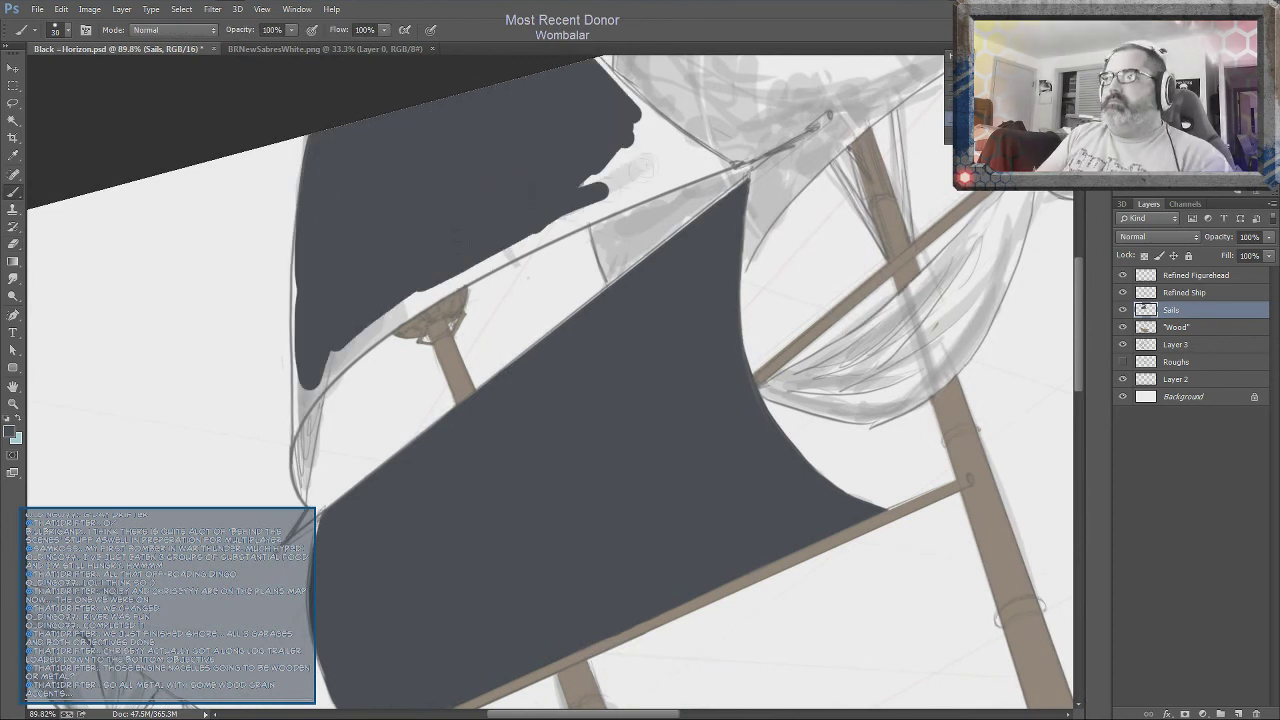
drag(600, 100, 700, 165)
drag(320, 380, 600, 190)
Pan and rotate the canvas toward the mast crossbar for a better painting angle
scroll(640, 400, up, 5)
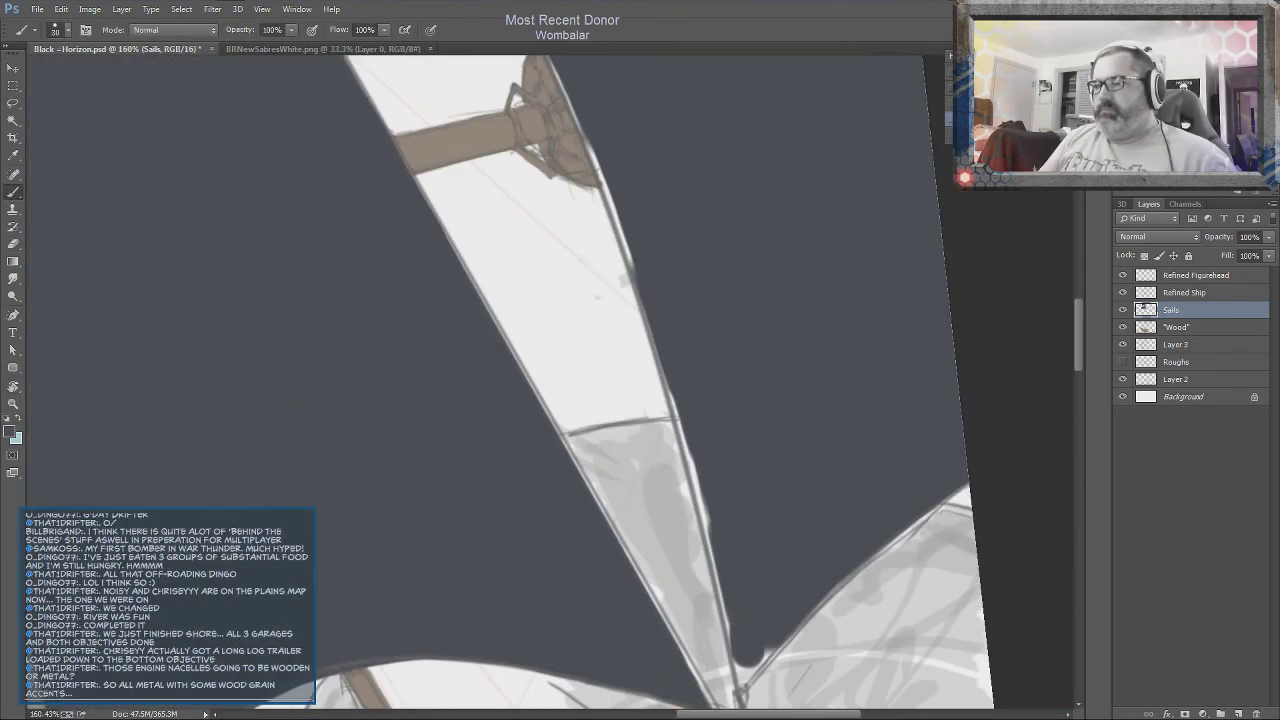
mouse_move(540, 300)
mouse_down()
mouse_move(600, 512)
mouse_move(730, 695)
mouse_up()
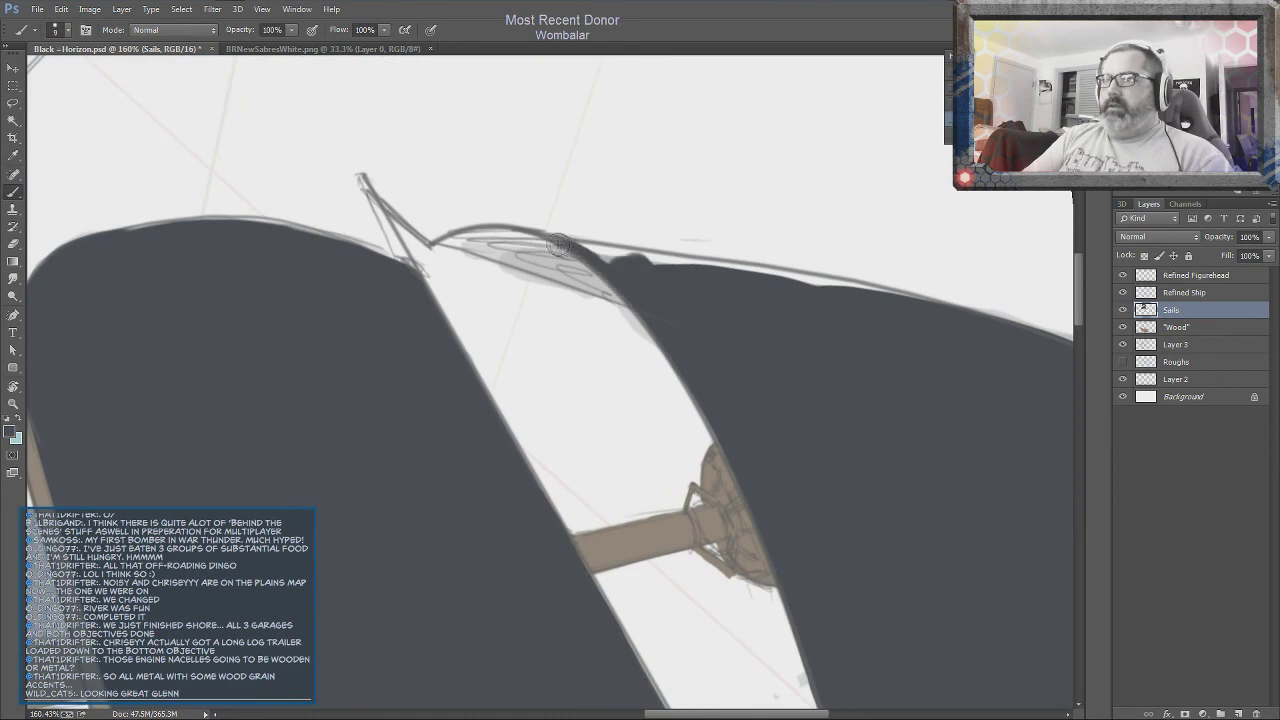
drag(560, 245, 500, 560)
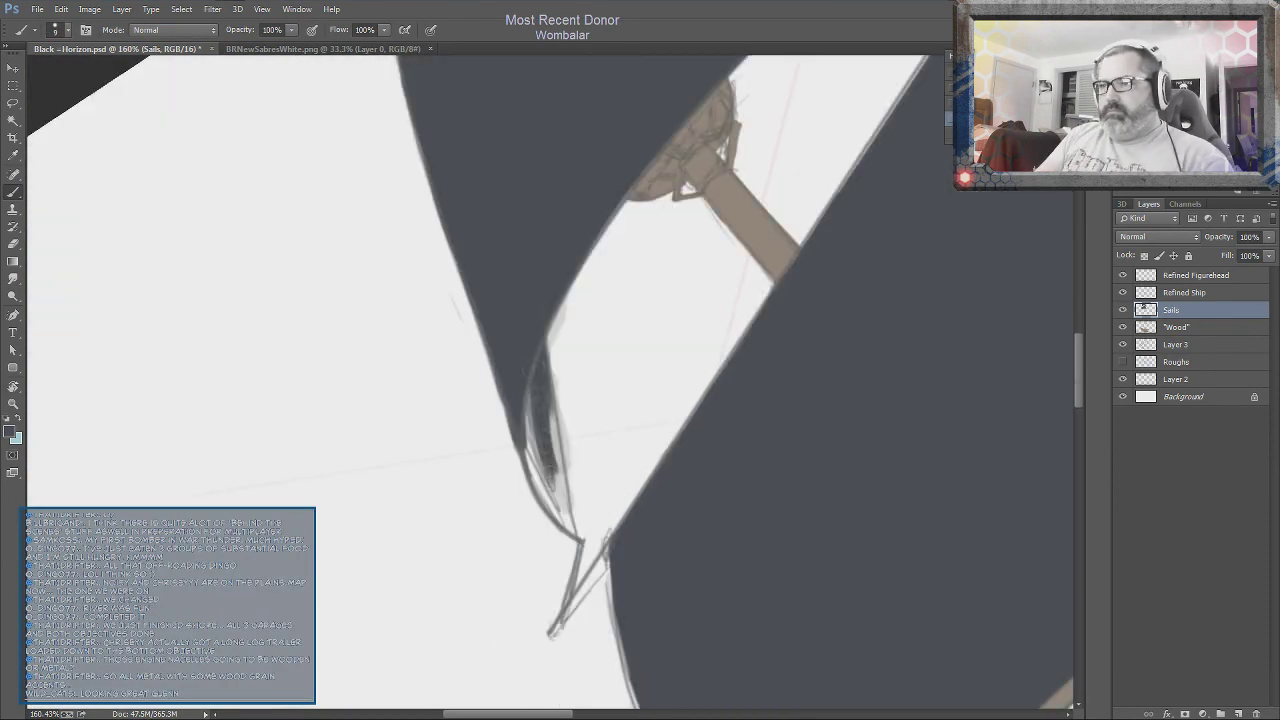
drag(600, 420, 671, 414)
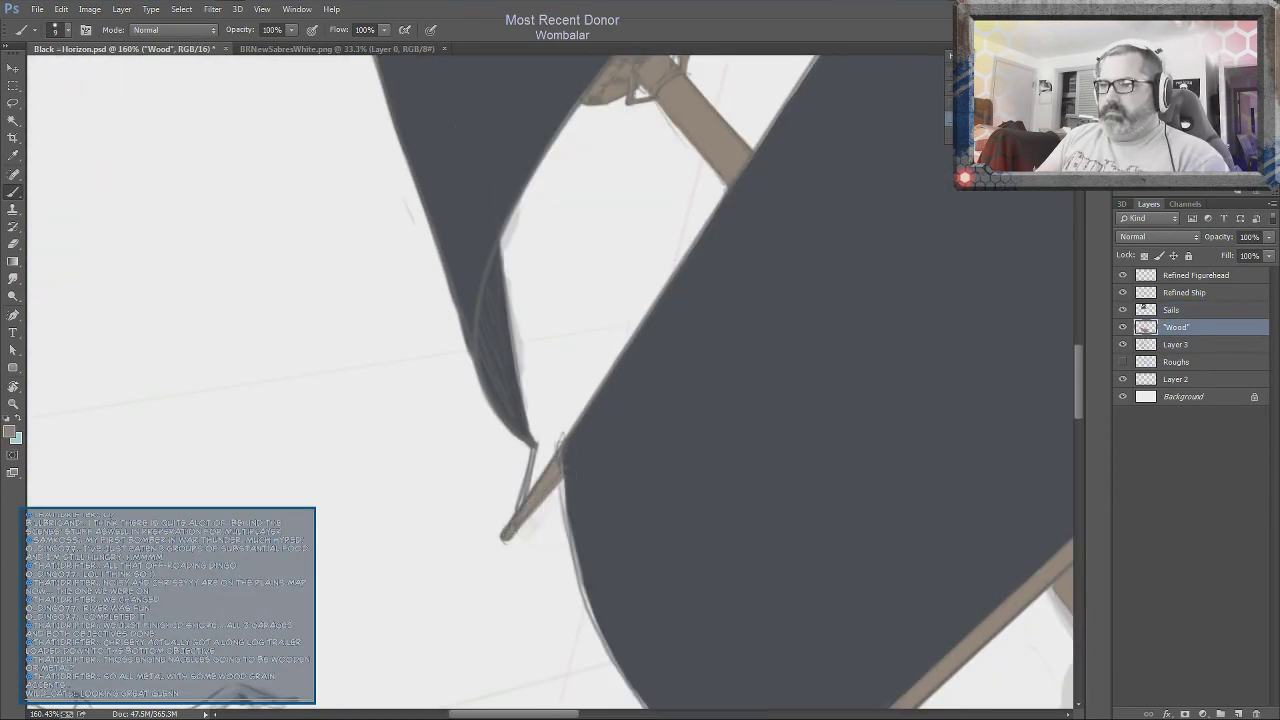
key(e)
key(b)
drag(483, 157, 705, 405)
scroll(757, 471, down, 2)
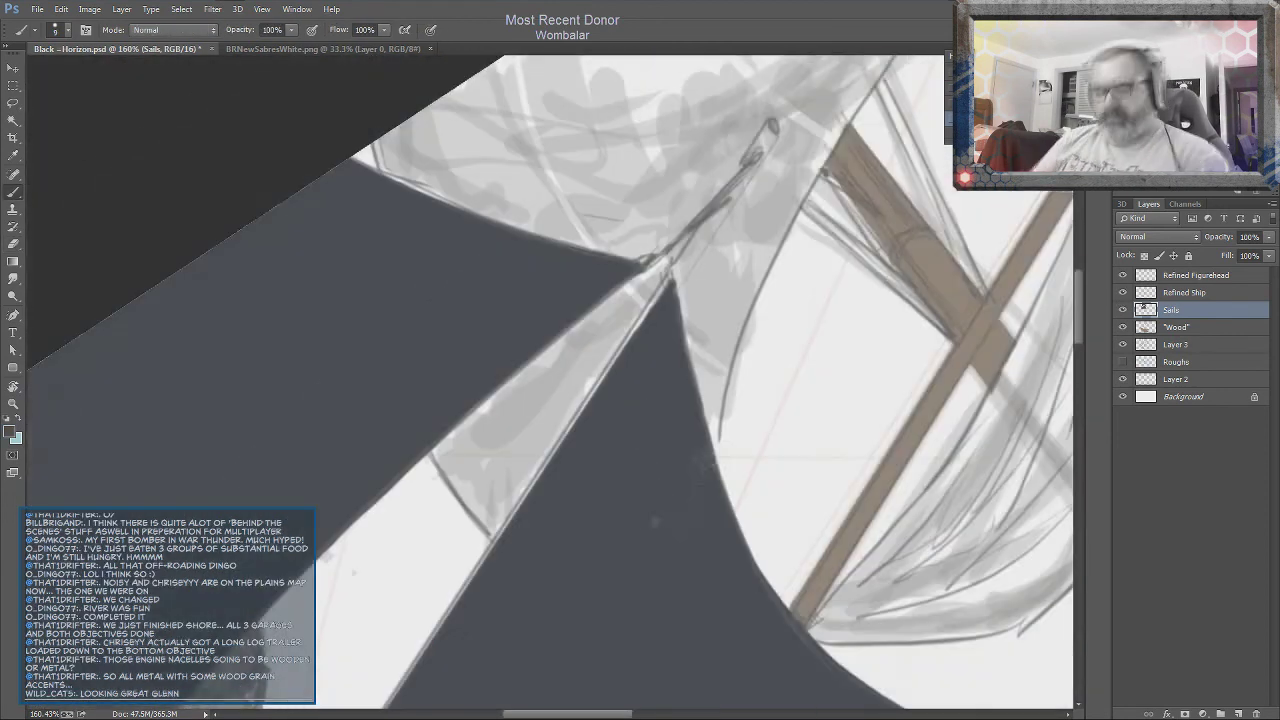
Create a new layer named Rear Sails below the Sails layer
key(ctrl+shift+n)
text(Rear Sails)
key(Return)
key(ctrl+bracketleft)
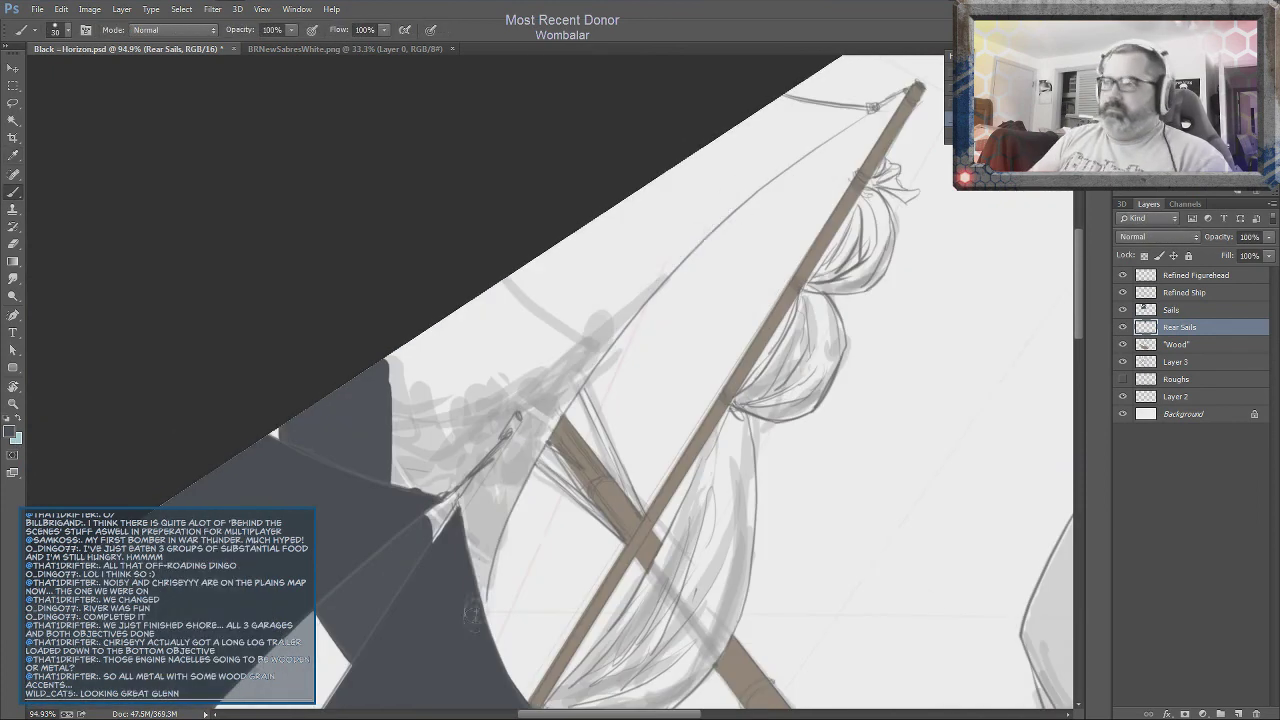
Fill the long triangular rear sail with dark slate grey
mouse_move(478, 592)
mouse_down()
mouse_move(735, 195)
mouse_move(888, 86)
mouse_up()
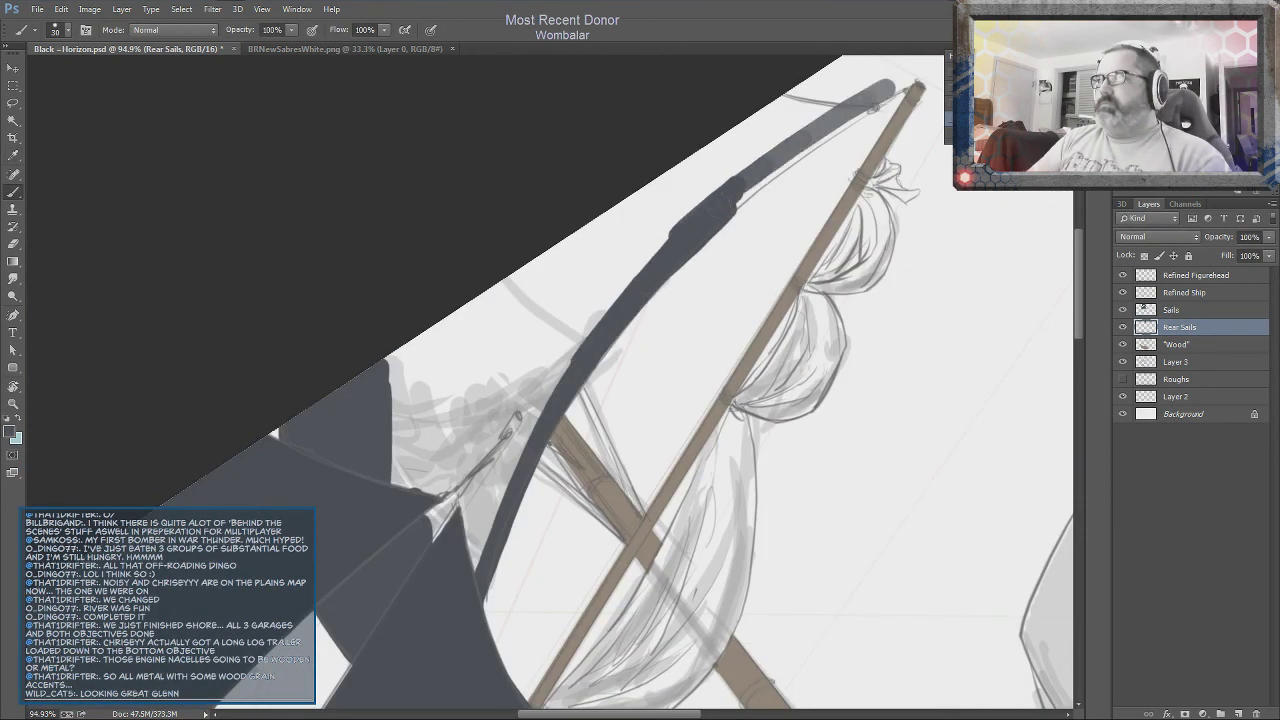
mouse_move(570, 280)
mouse_down()
mouse_move(460, 540)
mouse_move(778, 122)
mouse_move(560, 330)
mouse_move(558, 352)
mouse_up()
key(r)
right_click(574, 318)
key(Escape)
scroll(540, 345, up, 3)
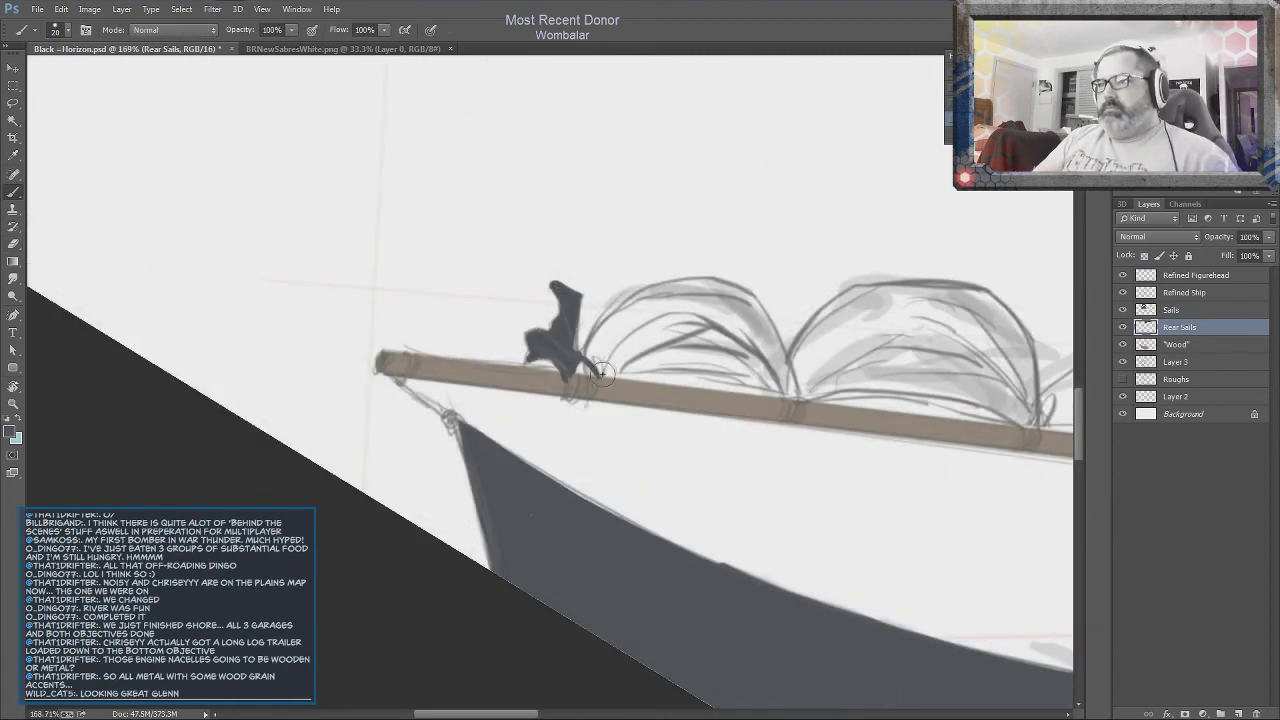
Paint the first and second furled sails on the yard dark slate grey
drag(700, 285, 785, 390)
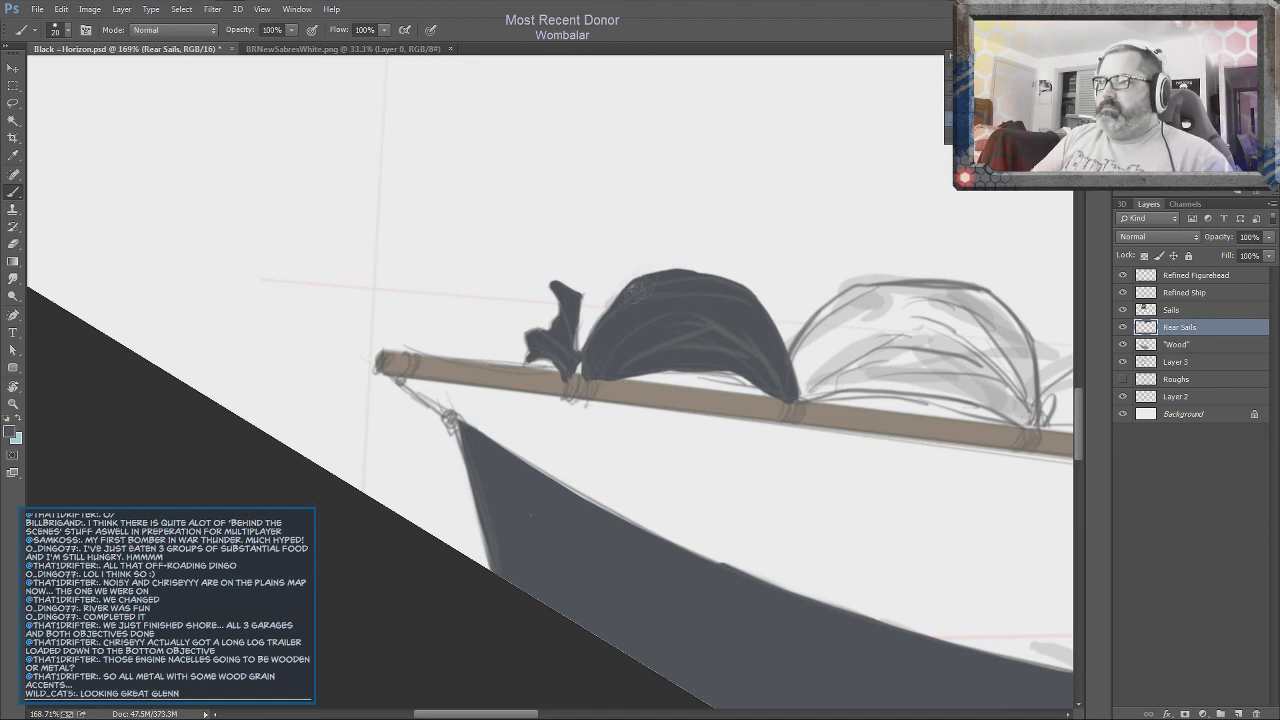
drag(870, 340, 550, 385)
mouse_move(490, 350)
mouse_down()
mouse_move(610, 440)
mouse_move(715, 470)
mouse_up()
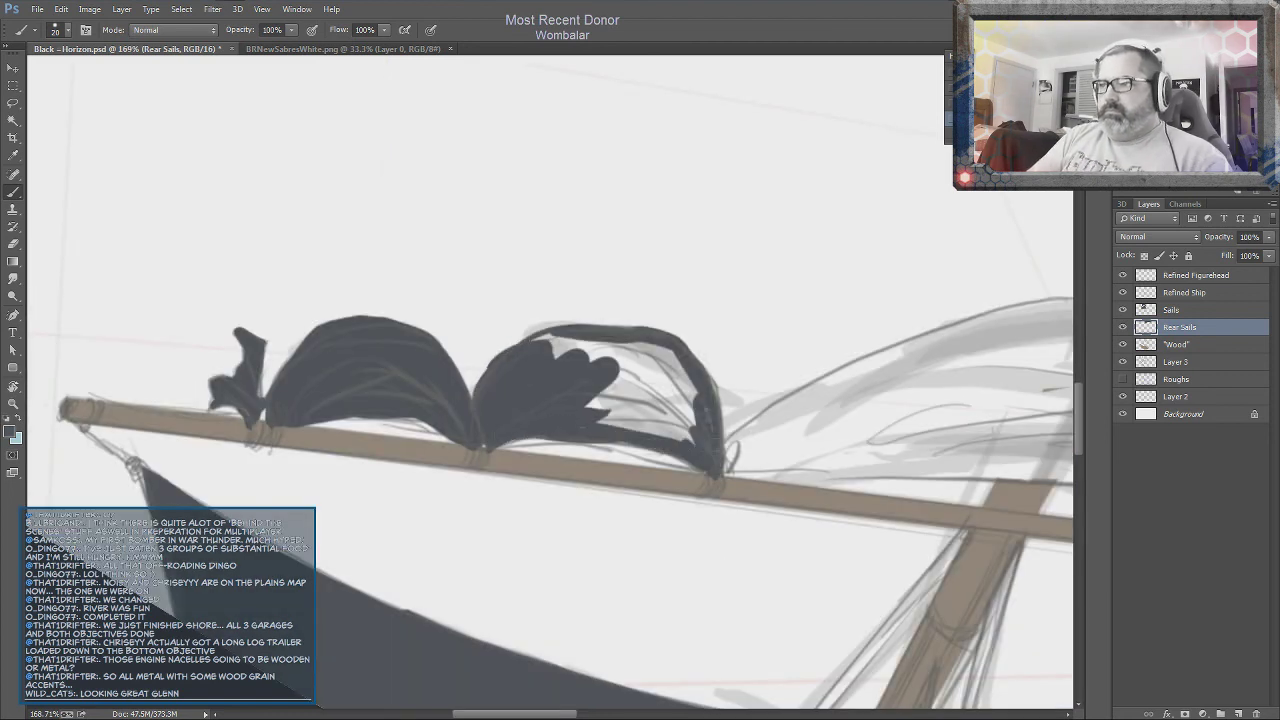
drag(540, 340, 700, 440)
key(e)
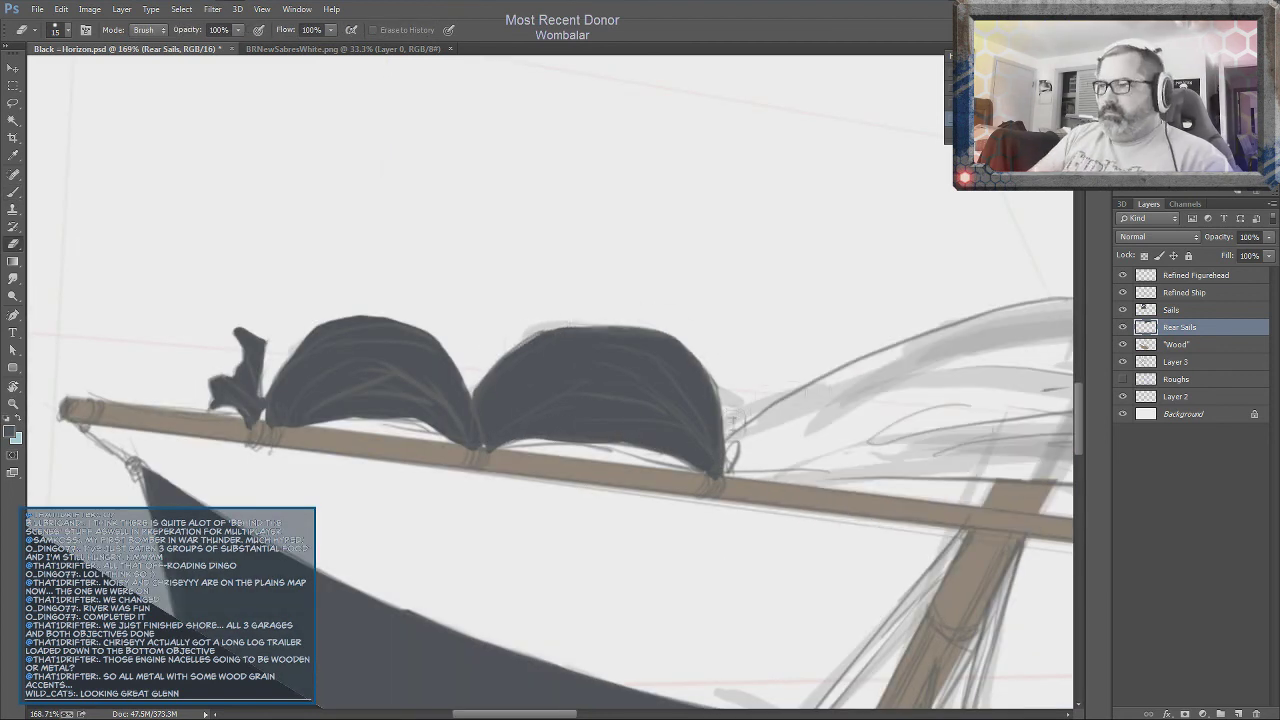
key(b)
Paint the third furled sail dark grey and erase overspill along its bottom edge
drag(900, 420, 500, 360)
drag(486, 386, 786, 330)
drag(400, 390, 930, 440)
key(e)
mouse_move(370, 410)
mouse_down()
mouse_move(960, 480)
mouse_move(850, 470)
mouse_up()
key(b)
drag(330, 400, 420, 350)
drag(350, 420, 940, 260)
mouse_move(380, 350)
mouse_down()
mouse_move(730, 260)
mouse_move(895, 365)
mouse_up()
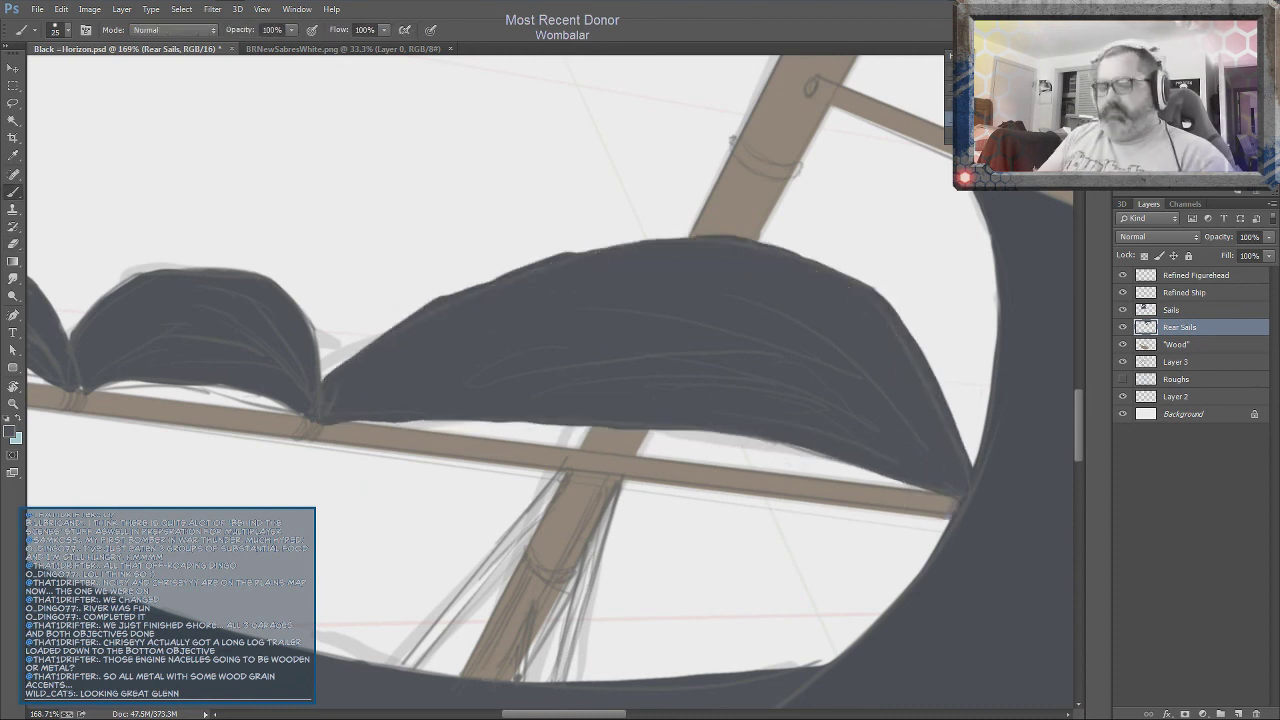
scroll(600, 400, up, 2)
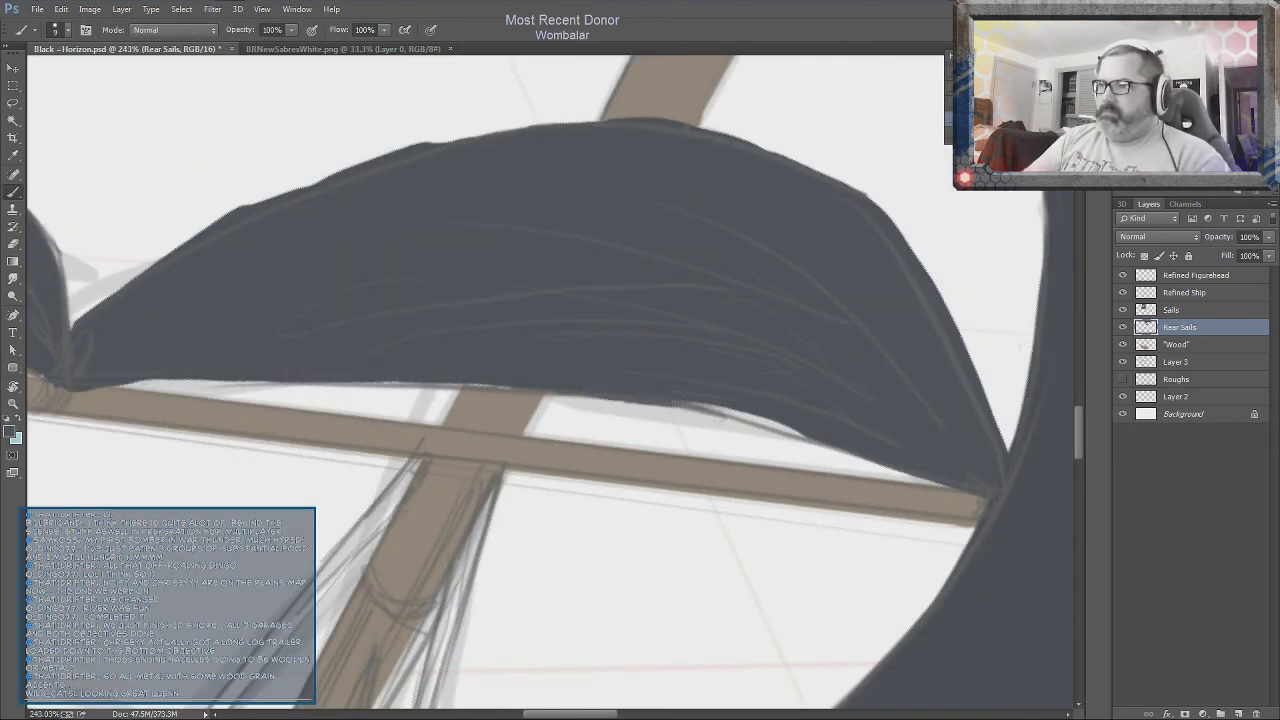
Rotate the view to the forward jib and paint dark slate into it
key(e)
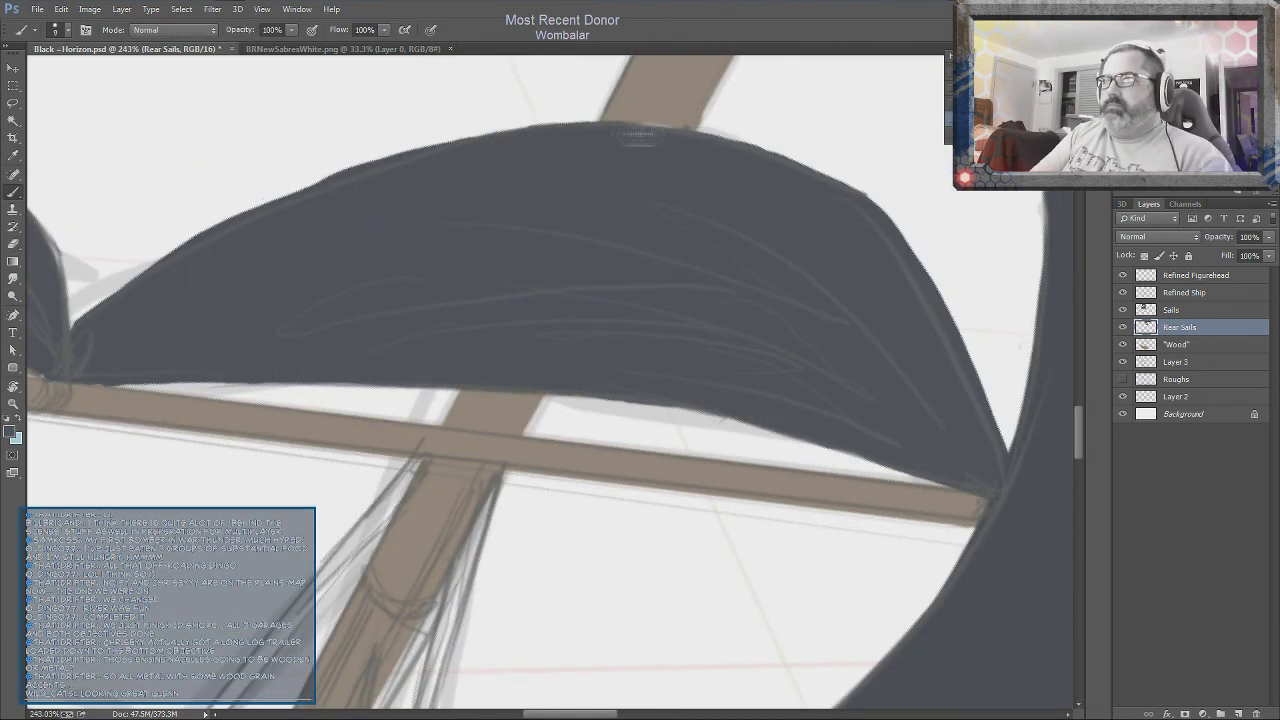
key(r)
drag(540, 380, 600, 300)
key(b)
drag(552, 492, 672, 382)
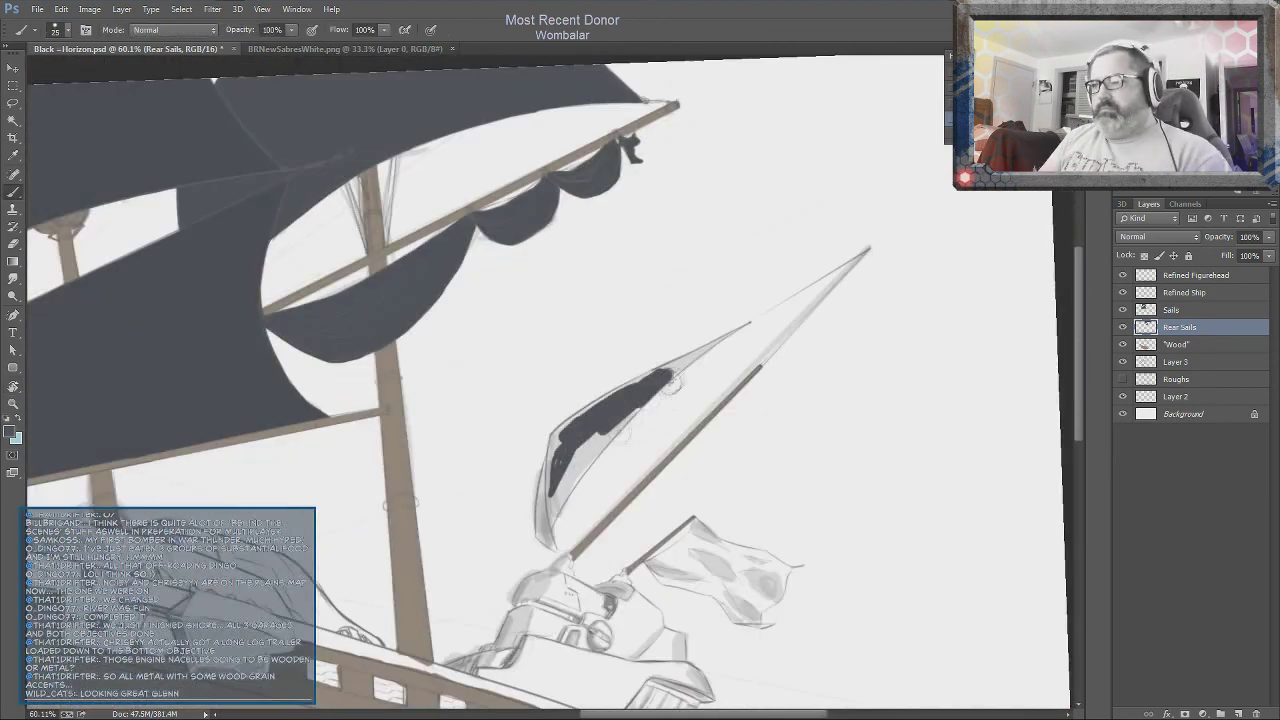
drag(550, 450, 670, 370)
scroll(660, 380, up, 3)
key([)
key([)
key([)
Fill the jib's narrow tip and left edge dark slate with a smaller brush
drag(380, 480, 620, 310)
scroll(700, 360, down, 1)
drag(600, 470, 915, 236)
drag(700, 450, 580, 180)
key([)
drag(370, 430, 205, 620)
drag(240, 250, 262, 600)
scroll(163, 457, down, 3)
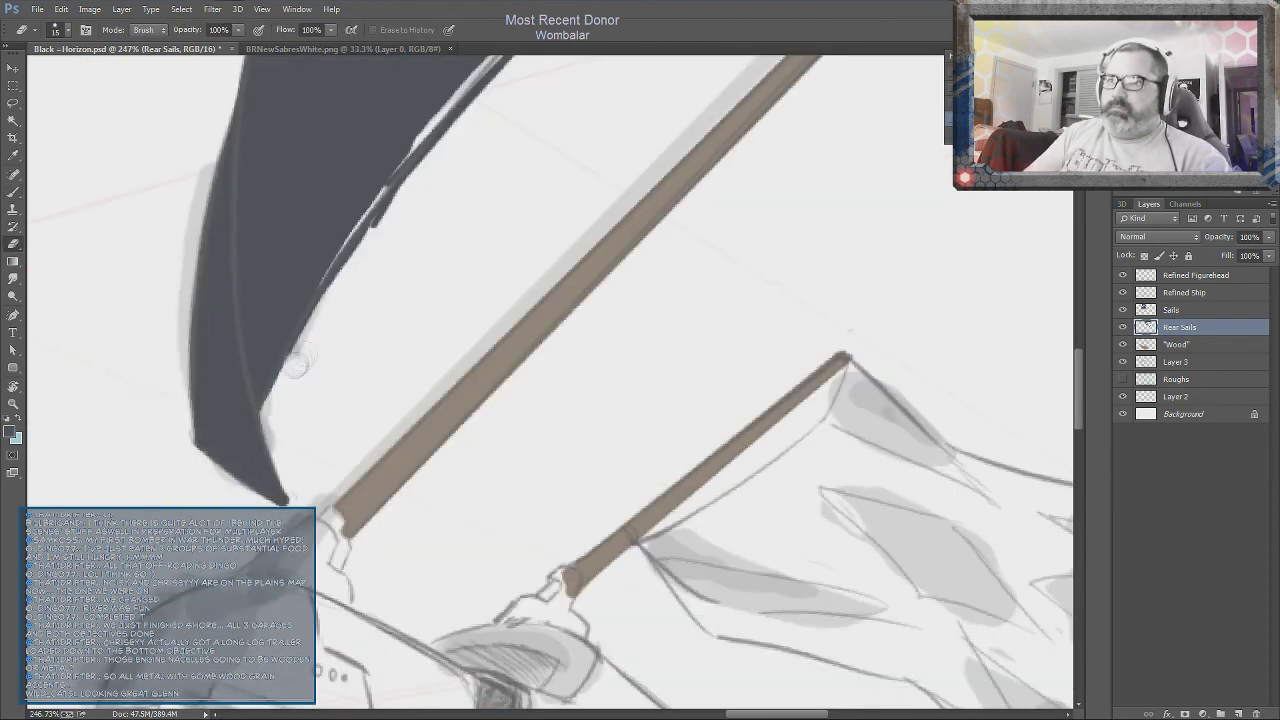
scroll(286, 363, up, 3)
scroll(529, 403, up, 3)
key(e)
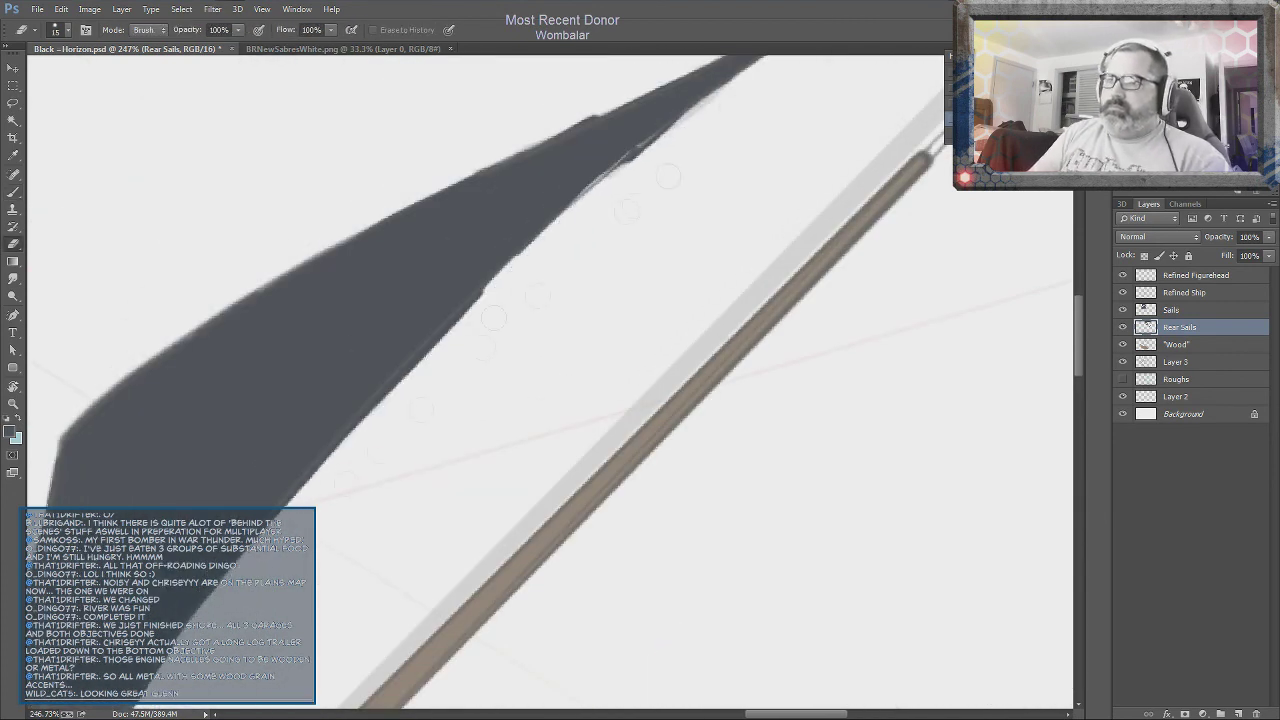
scroll(650, 200, down, 2)
Fill the jib along a straight path drawn on its edge
key(b)
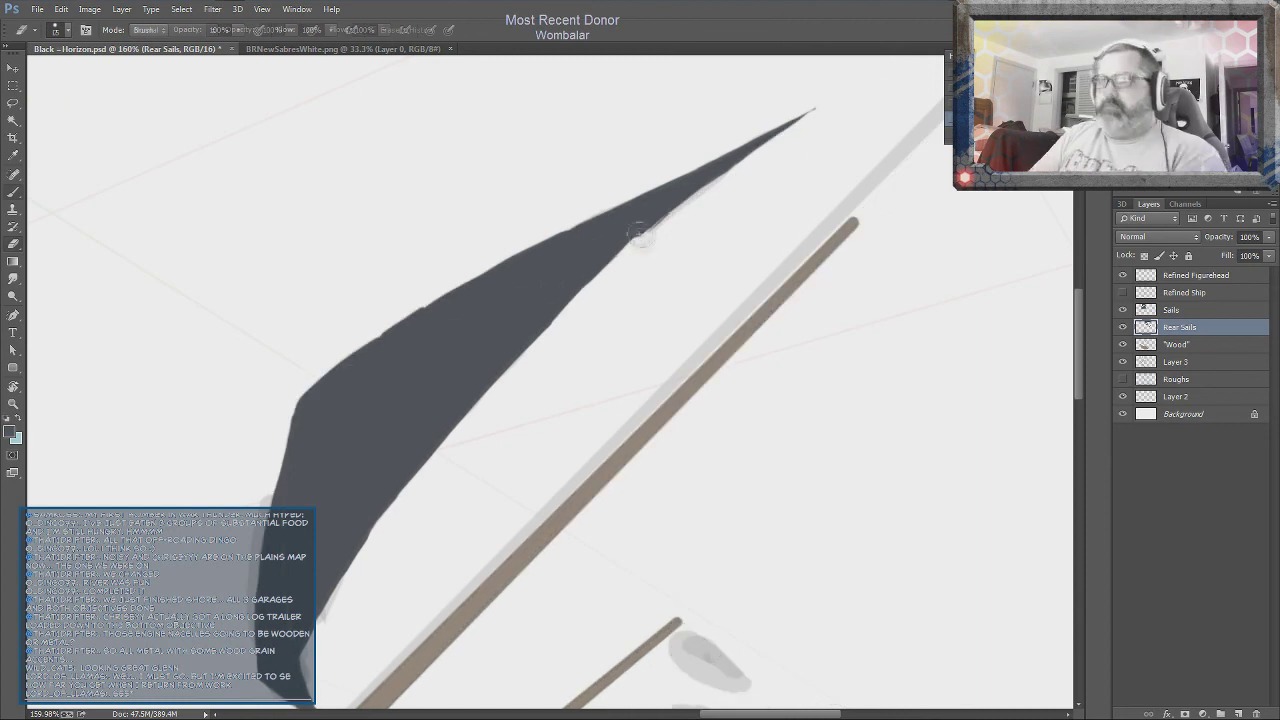
key(a)
right_click(500, 270)
click(571, 377)
key(e)
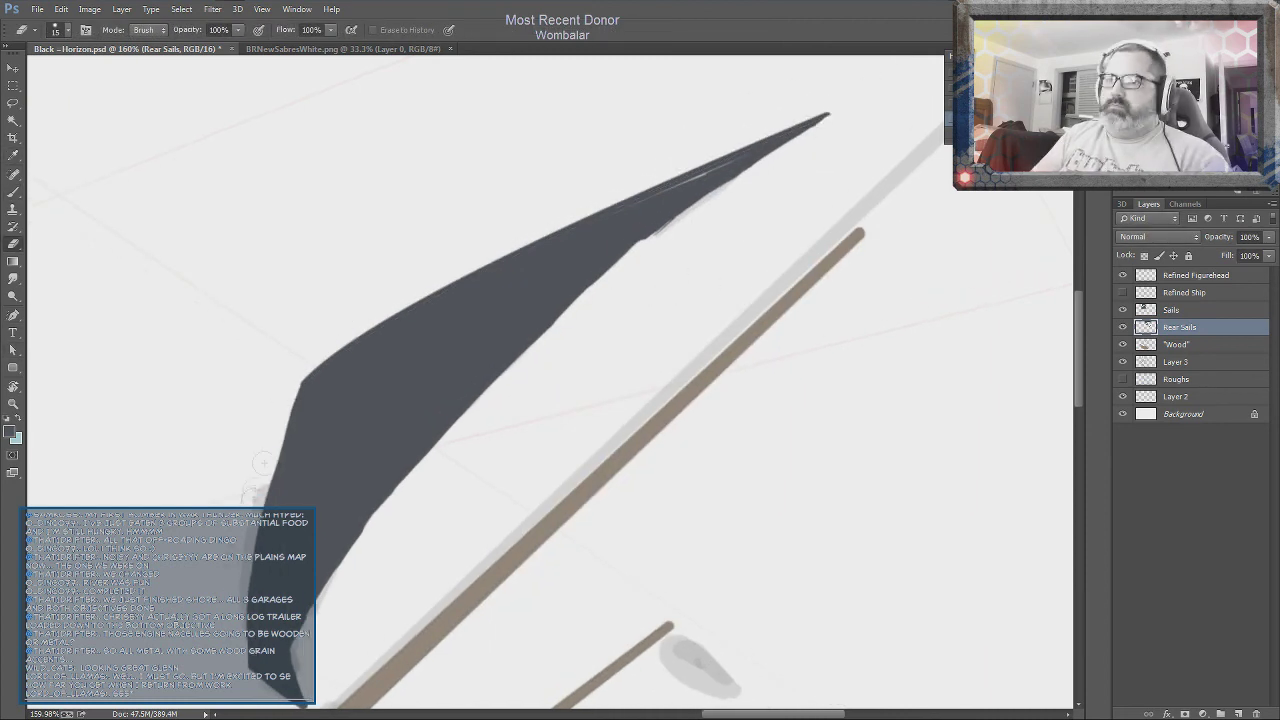
Draw a second straight path along the jib's lower edge and fill it for a clean edge
key(a)
click(398, 545)
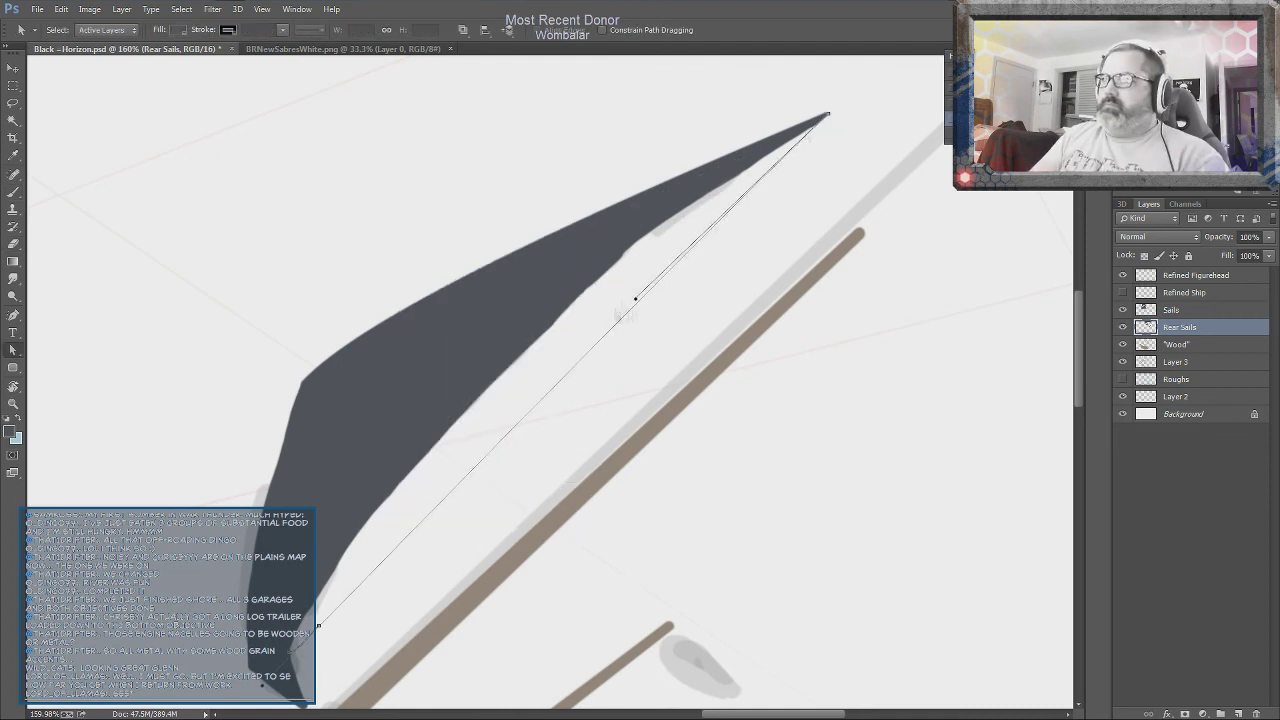
right_click(502, 336)
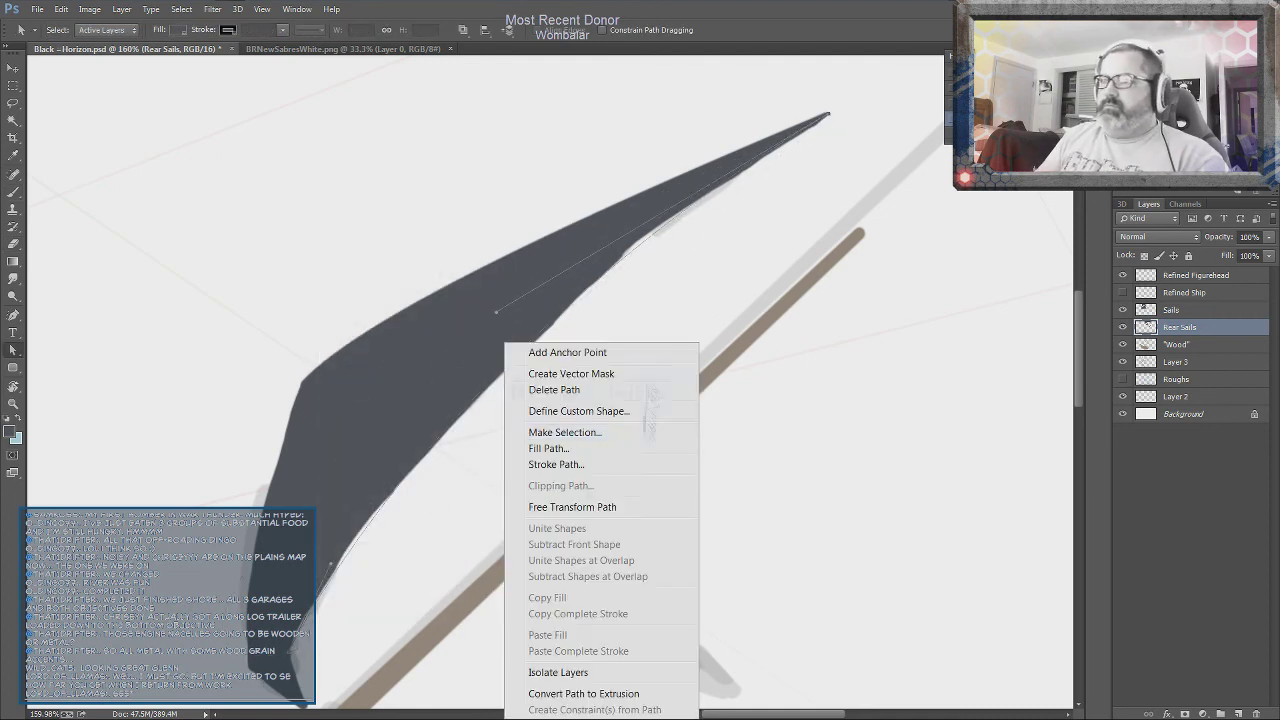
click(573, 447)
key(e)
scroll(858, 500, down, 5)
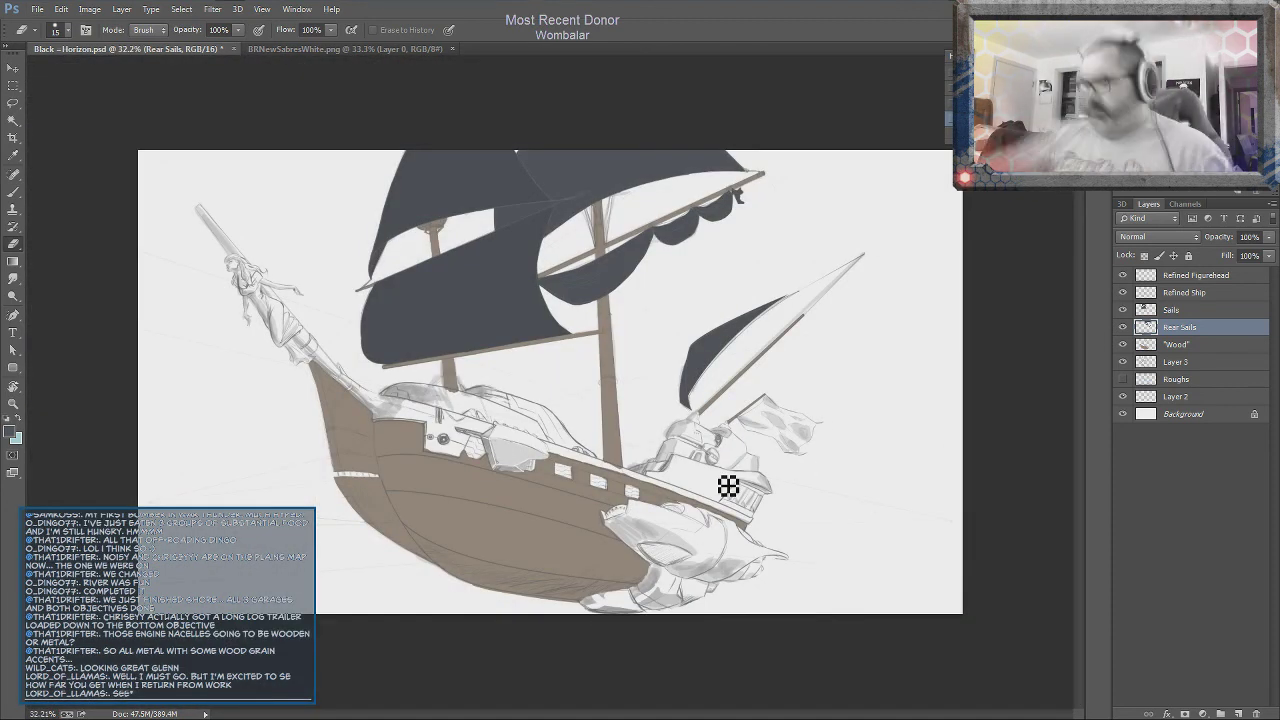
Add a new empty layer with a new paint colour, plus a backdrop layer at the stack bottom
key(ctrl+shift+n)
key(Return)
click(12, 432)
click(800, 476)
scroll(600, 420, up, 3)
right_click(490, 430)
key(Escape)
key(b)
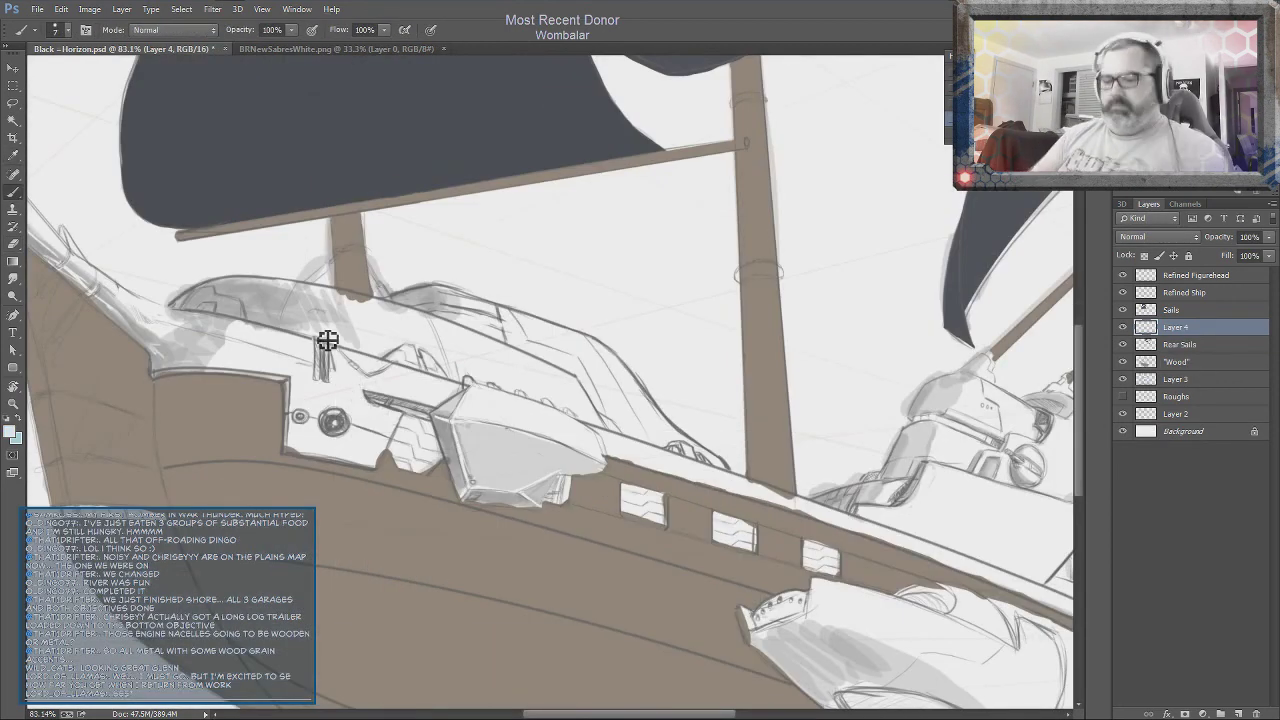
click(1182, 433)
key(ctrl+shift+alt+n)
Fill the new backdrop layer with a grey gradient
key(g)
key(ctrl+0)
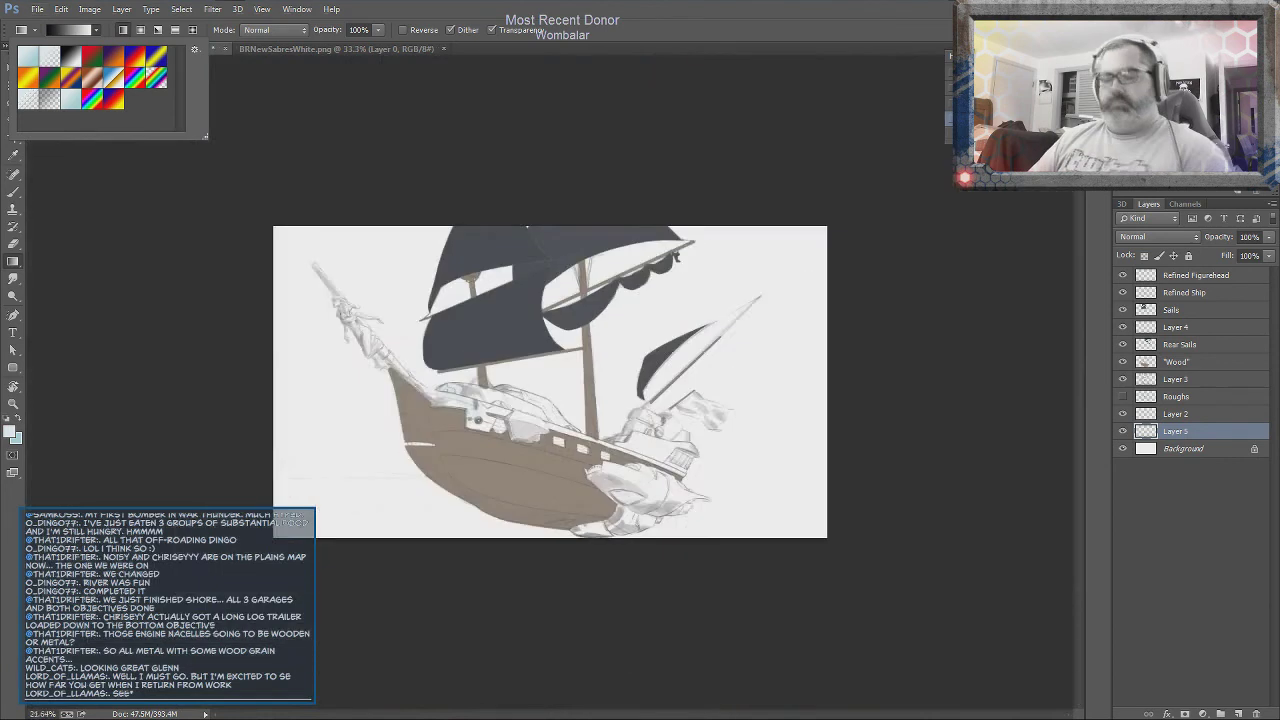
drag(640, 230, 640, 570)
click(1175, 327)
key(b)
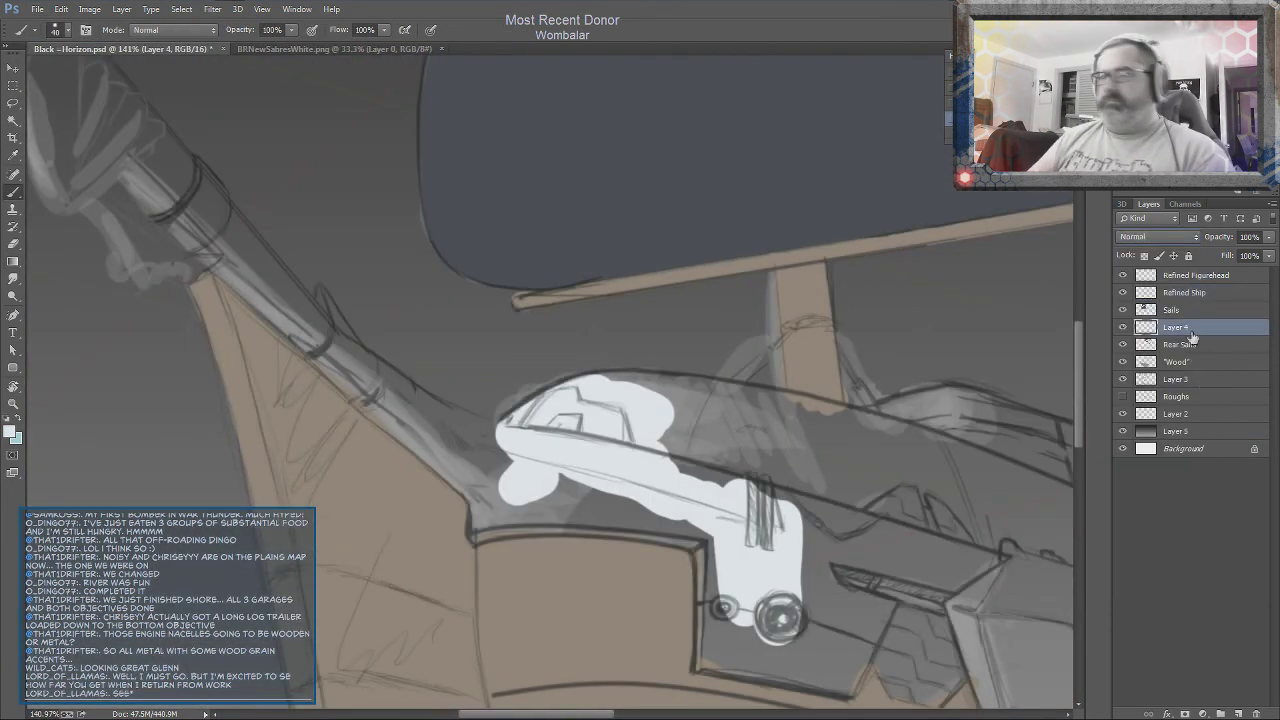
Paint silver-white plating along the whole diagonal bowsprit
drag(490, 470, 370, 390)
drag(135, 175, 430, 410)
drag(740, 470, 660, 440)
mouse_move(500, 430)
mouse_down()
mouse_move(360, 350)
mouse_move(160, 160)
mouse_up()
mouse_move(640, 400)
mouse_down()
mouse_move(519, 542)
mouse_move(400, 400)
mouse_up()
drag(700, 650, 300, 160)
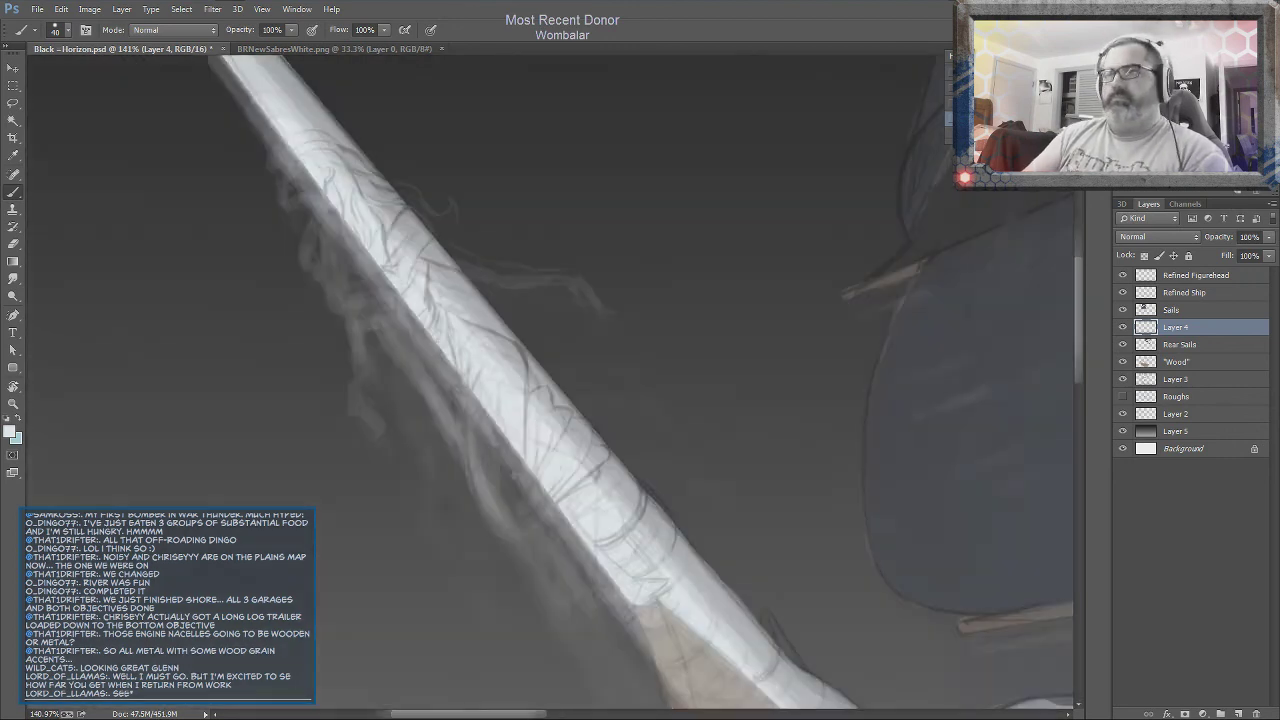
key(e)
Plate the hull's side panel around the round fitting and the upper hull panel
drag(795, 706, 644, 402)
key(b)
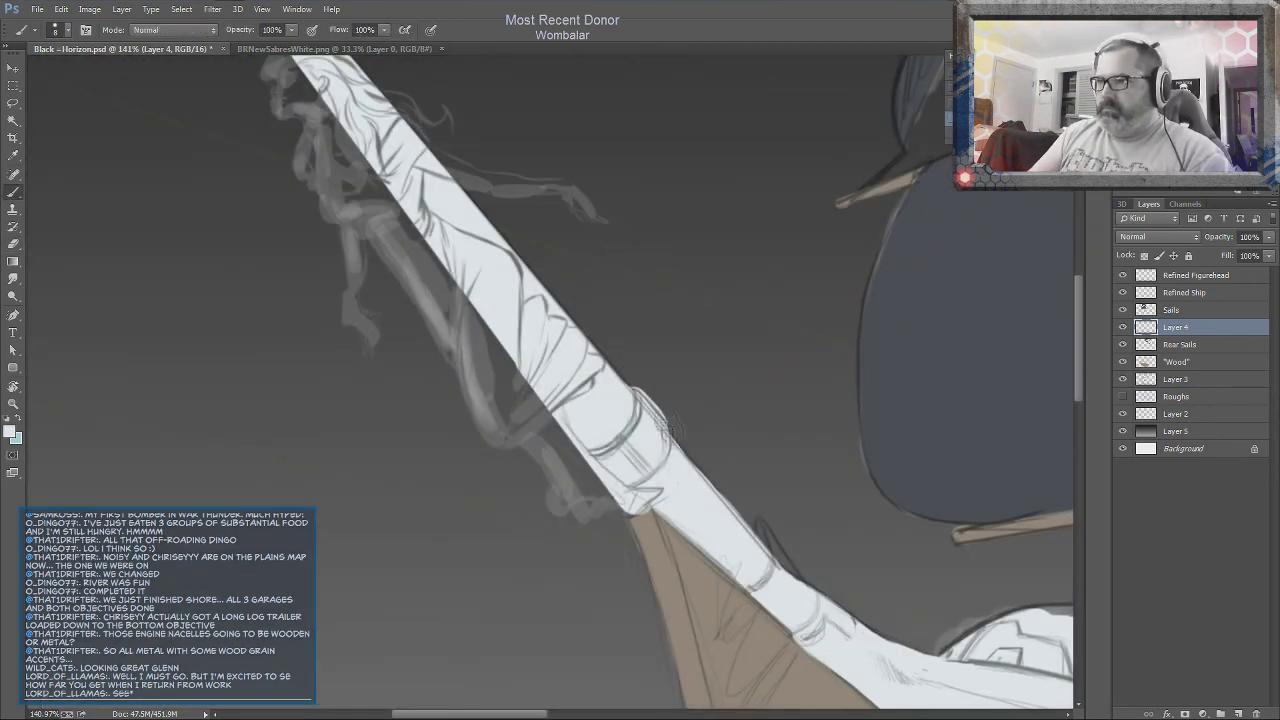
drag(884, 568, 367, 392)
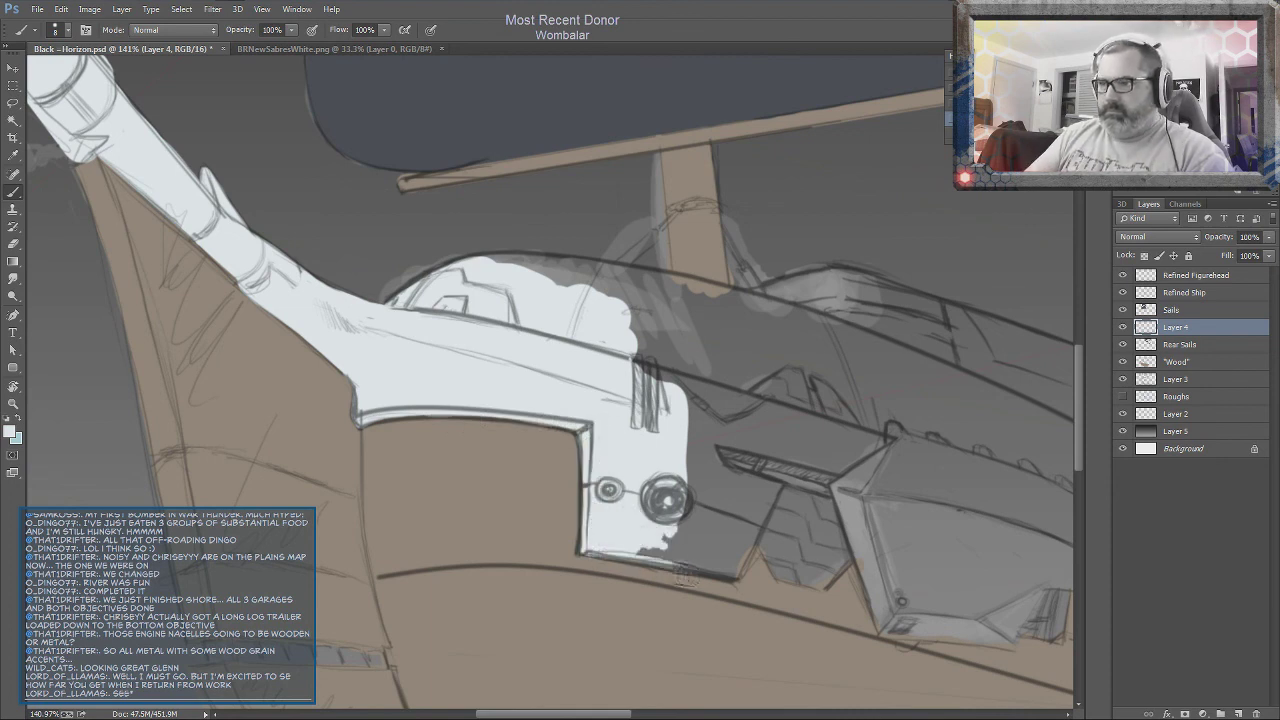
key(bracketright)
key(bracketright)
drag(695, 530, 650, 548)
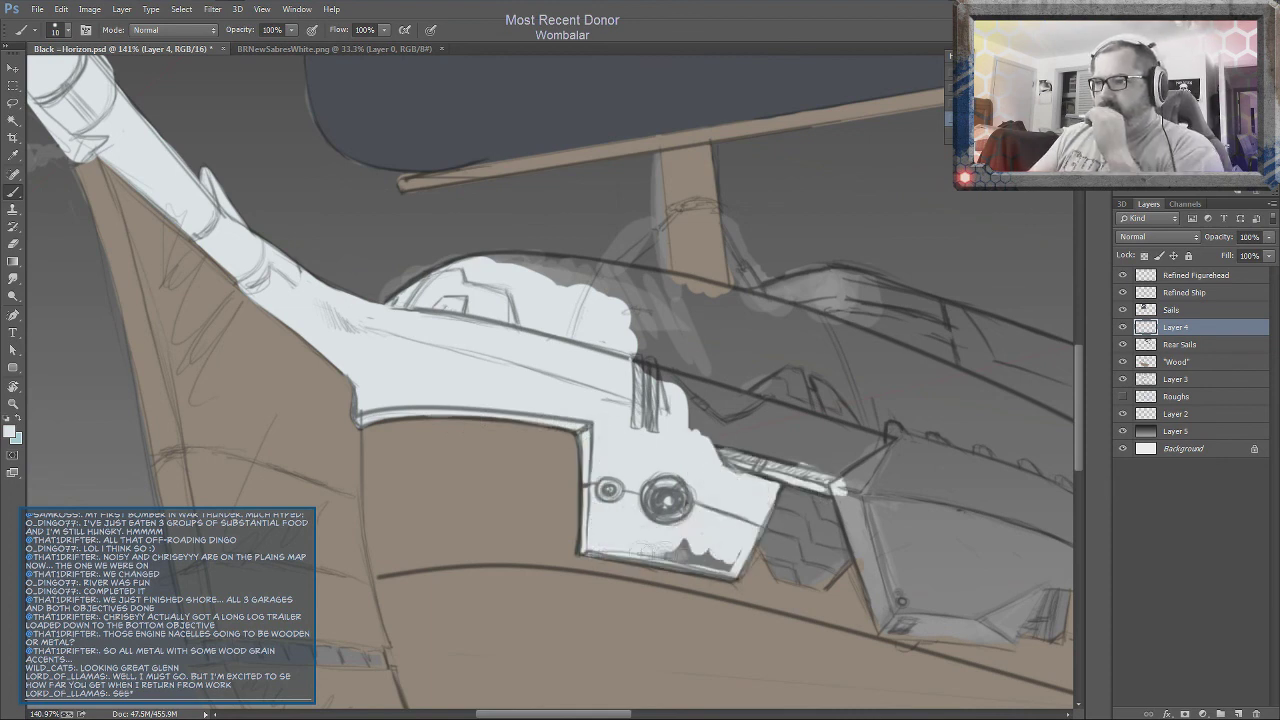
mouse_move(690, 400)
mouse_down()
mouse_move(780, 430)
mouse_move(565, 301)
mouse_move(860, 400)
mouse_move(740, 310)
mouse_up()
key(bracketright)
key(bracketright)
key(bracketright)
drag(260, 105, 510, 170)
drag(470, 140, 775, 270)
drag(900, 395, 420, 165)
key(e)
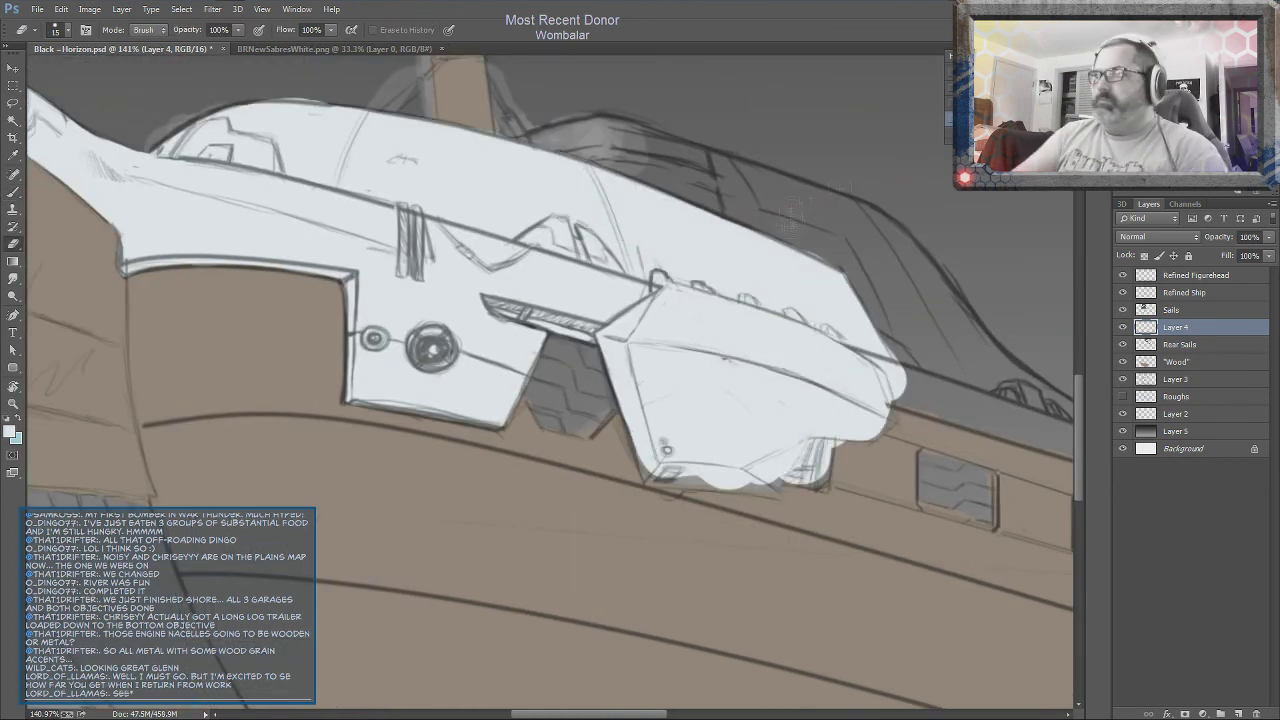
key(b)
key(e)
Plate the hull's top rail, upper deck, cabin top and stern cabin up to the flagpole base
drag(860, 222, 540, 300)
key(b)
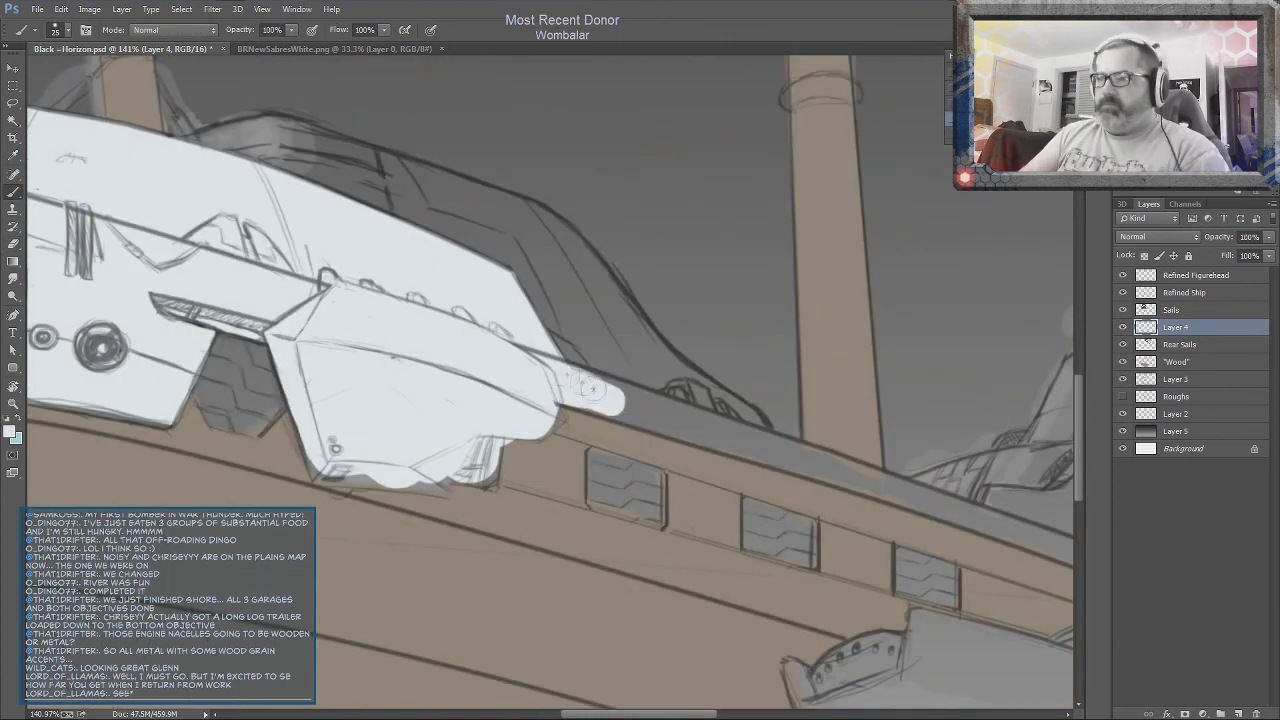
drag(310, 205, 665, 432)
mouse_move(790, 530)
mouse_down()
mouse_move(320, 230)
mouse_move(660, 360)
mouse_up()
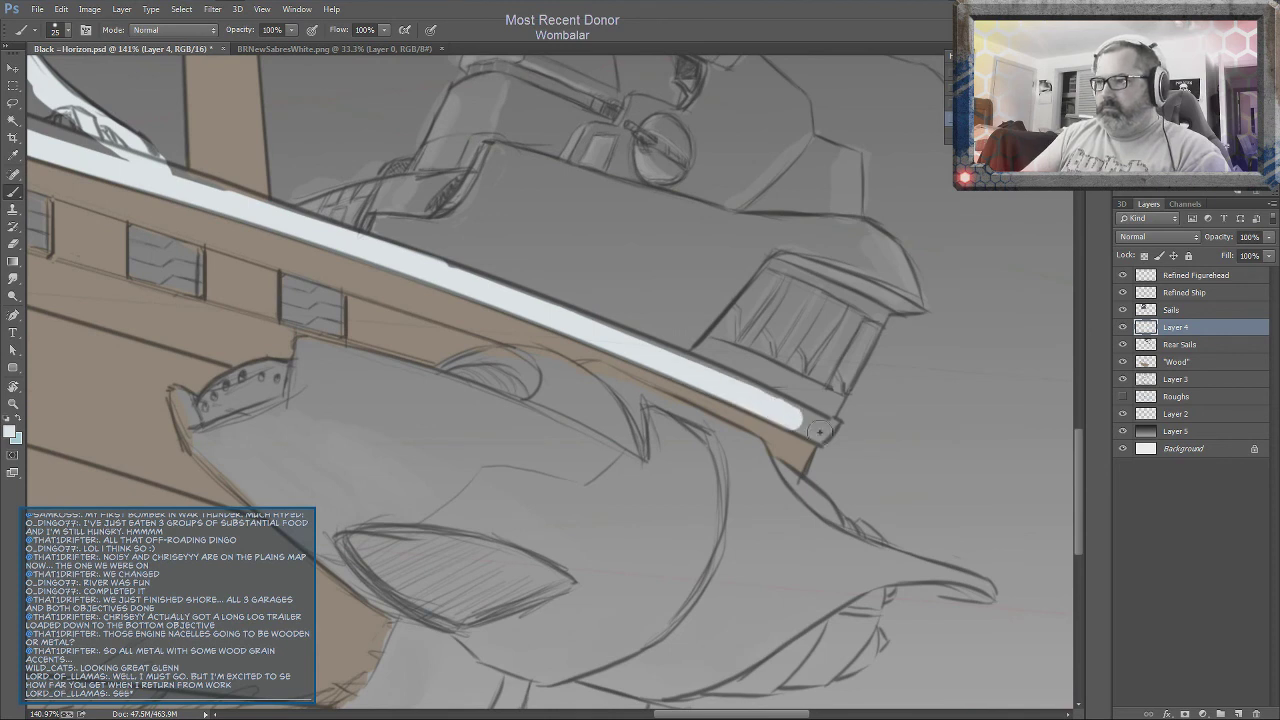
mouse_move(819, 432)
mouse_down()
mouse_move(840, 260)
mouse_move(915, 440)
mouse_up()
mouse_move(340, 420)
mouse_down()
mouse_move(520, 350)
mouse_move(565, 240)
mouse_move(635, 175)
mouse_move(905, 368)
mouse_up()
mouse_move(600, 310)
mouse_down()
mouse_move(700, 180)
mouse_move(770, 290)
mouse_move(830, 240)
mouse_move(810, 235)
mouse_up()
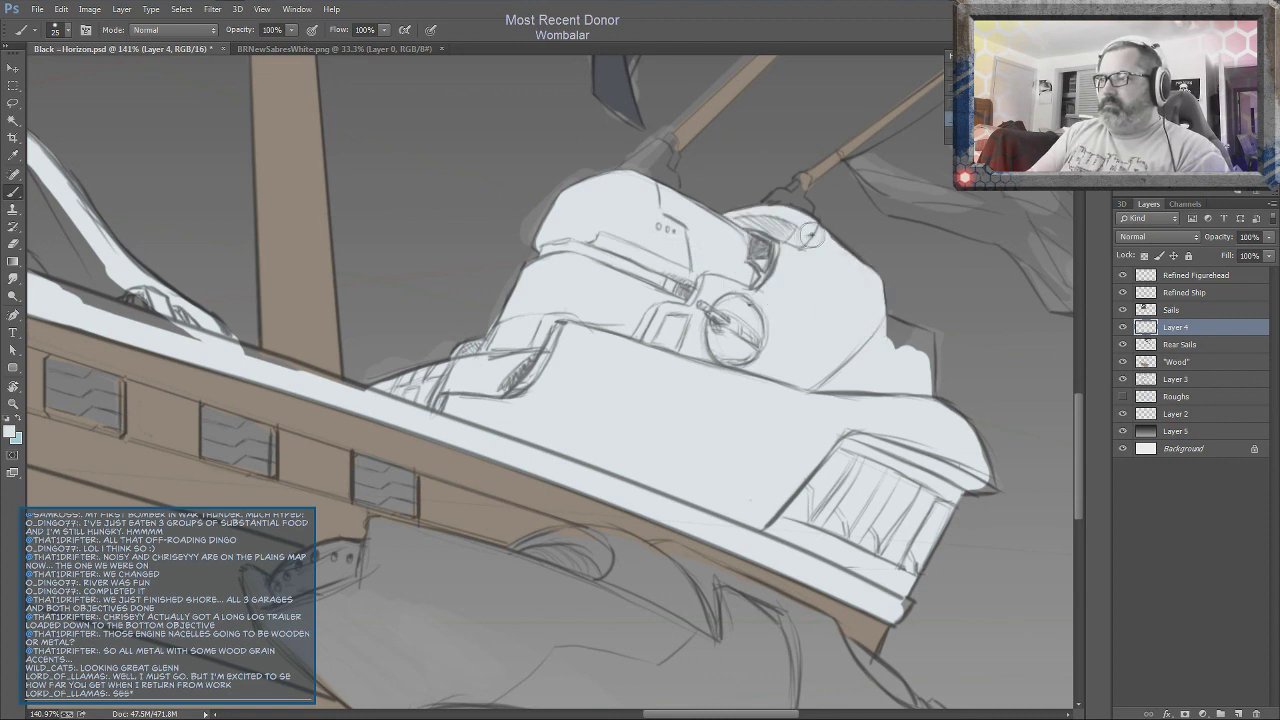
drag(797, 378, 1097, 448)
drag(150, 180, 537, 423)
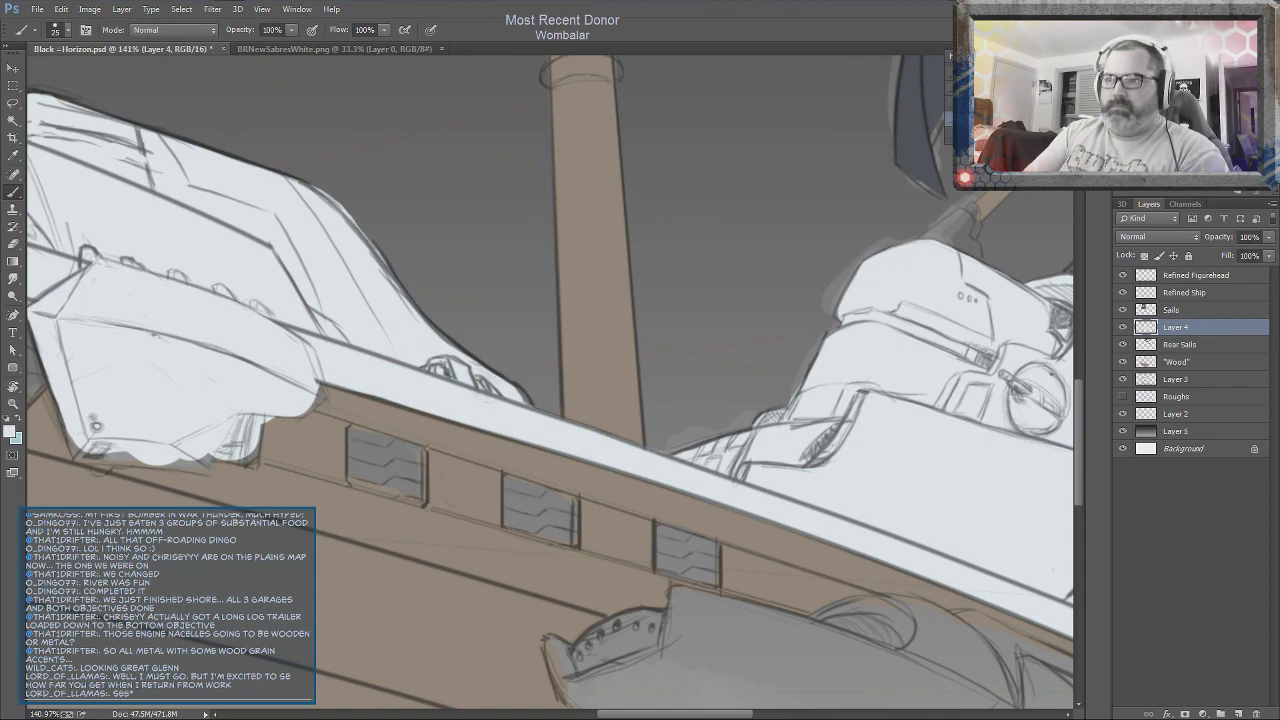
scroll(550, 380, down, 5)
scroll(800, 400, up, 6)
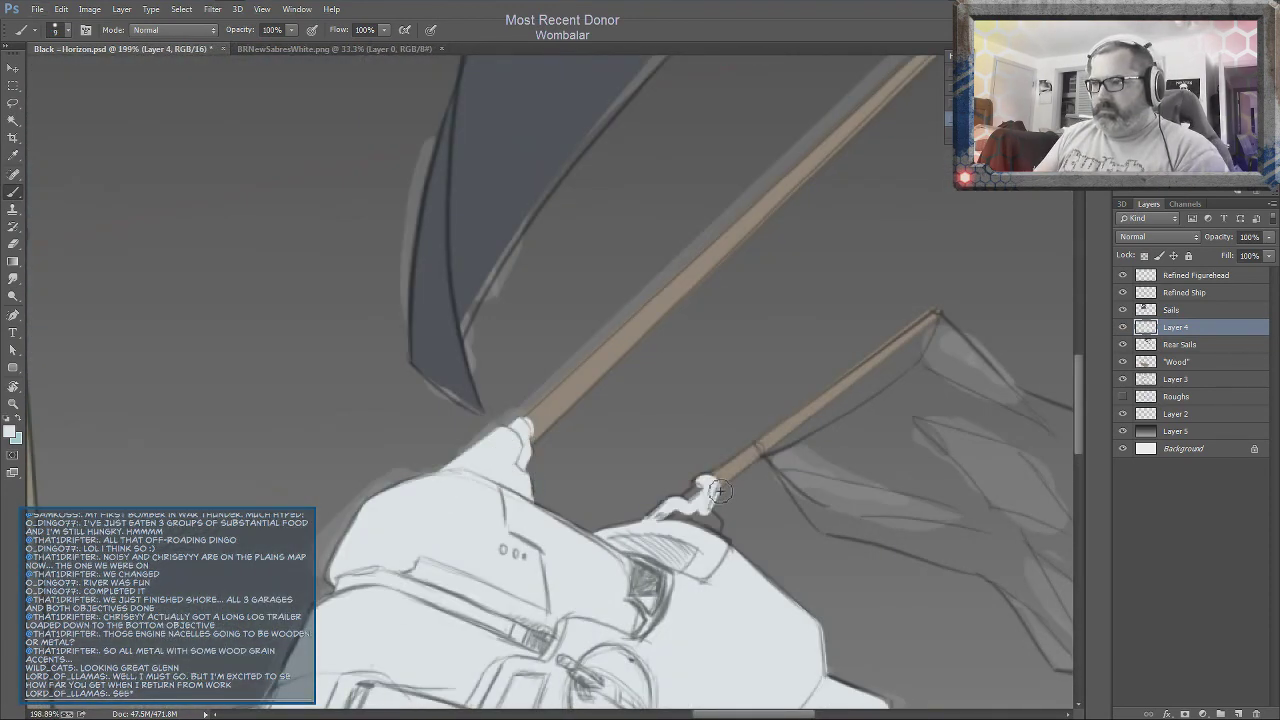
drag(718, 490, 706, 486)
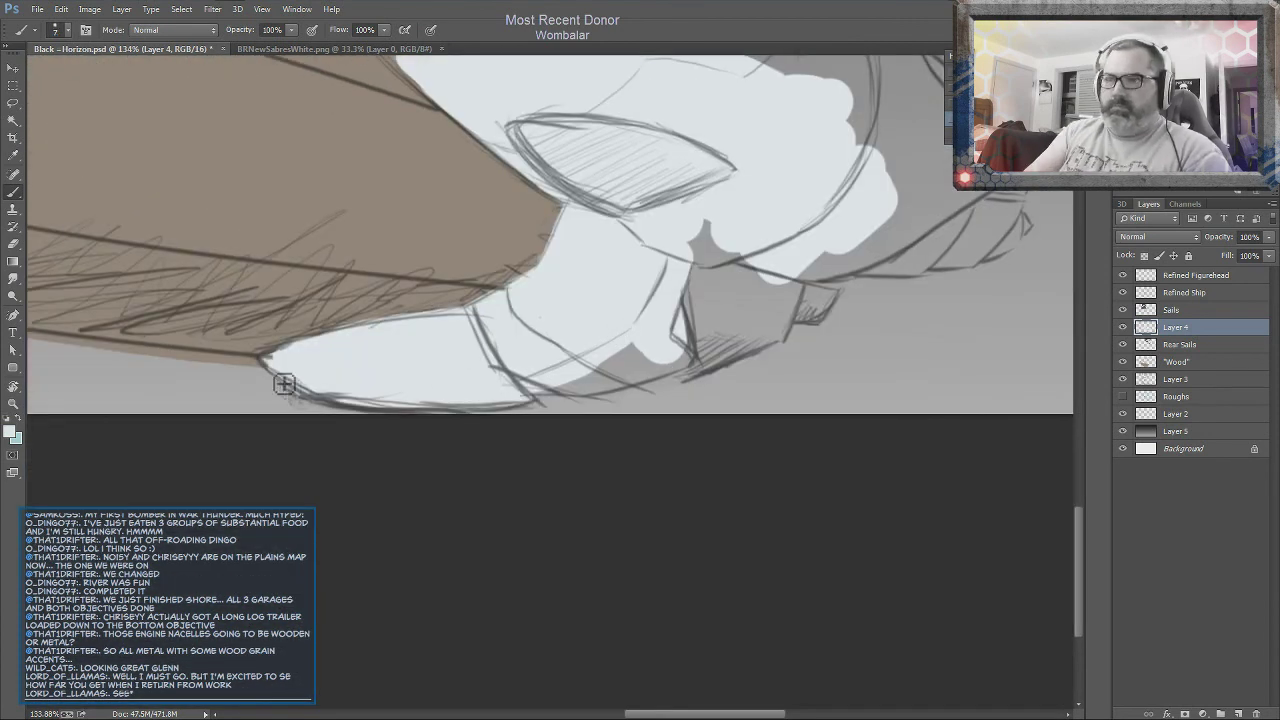
Paint light silver plating on Layer 4 along the ship's lower edge and lower nacelle
drag(590, 380, 686, 372)
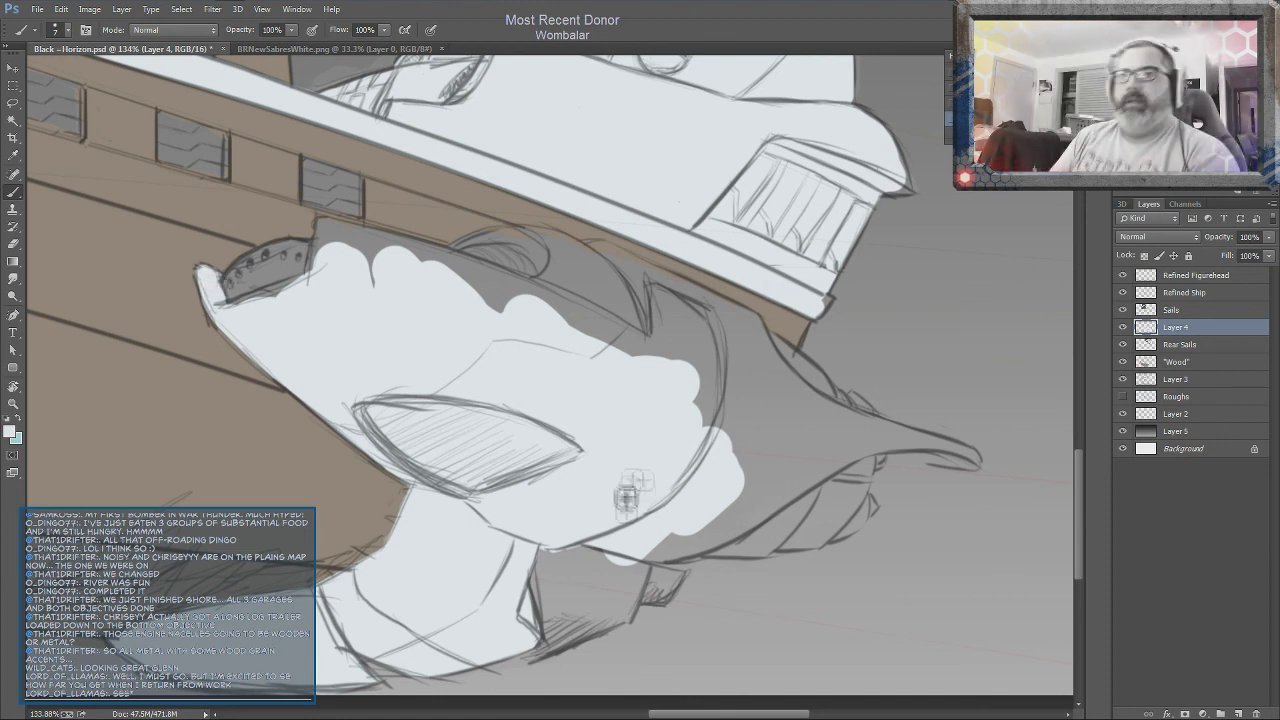
scroll(229, 277, up, 3)
mouse_move(362, 420)
mouse_down()
mouse_move(710, 532)
mouse_move(786, 462)
mouse_up()
drag(660, 445, 765, 540)
drag(555, 465, 775, 428)
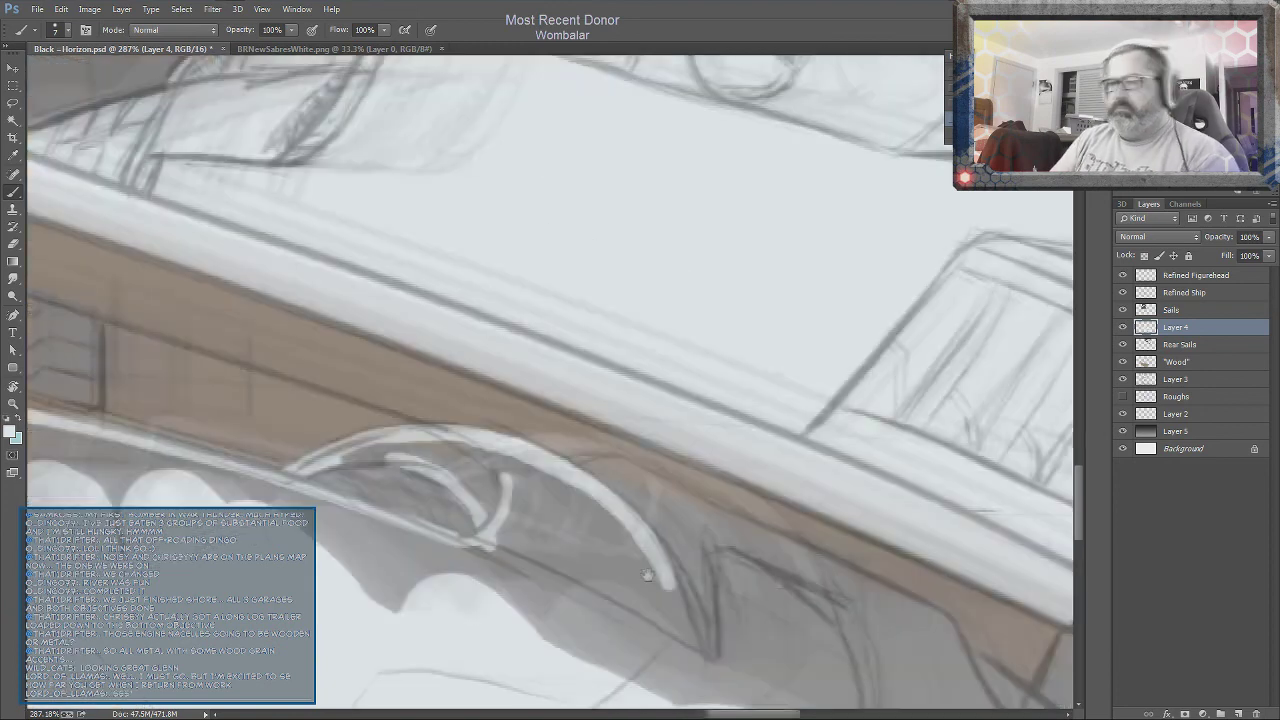
scroll(550, 380, down, 10)
mouse_move(300, 575)
mouse_down()
mouse_move(605, 515)
mouse_move(775, 440)
mouse_move(590, 540)
mouse_up()
mouse_move(600, 480)
mouse_down()
mouse_move(800, 335)
mouse_move(1000, 370)
mouse_move(818, 360)
mouse_up()
key(e)
key(b)
Fill the upper nacelle with silver plating, refining its edge with a smaller brush
mouse_move(795, 300)
mouse_down()
mouse_move(871, 294)
mouse_move(1005, 365)
mouse_up()
scroll(700, 375, down, 3)
mouse_move(740, 420)
mouse_down()
mouse_move(580, 290)
mouse_move(420, 220)
mouse_up()
drag(700, 320, 640, 240)
mouse_move(130, 110)
mouse_down()
mouse_move(480, 200)
mouse_move(615, 410)
mouse_up()
key(bracketleft)
key(bracketleft)
key(bracketleft)
mouse_move(578, 351)
mouse_down()
mouse_move(746, 436)
mouse_move(904, 560)
mouse_move(975, 575)
mouse_up()
key(e)
scroll(583, 538, down, 3)
key(b)
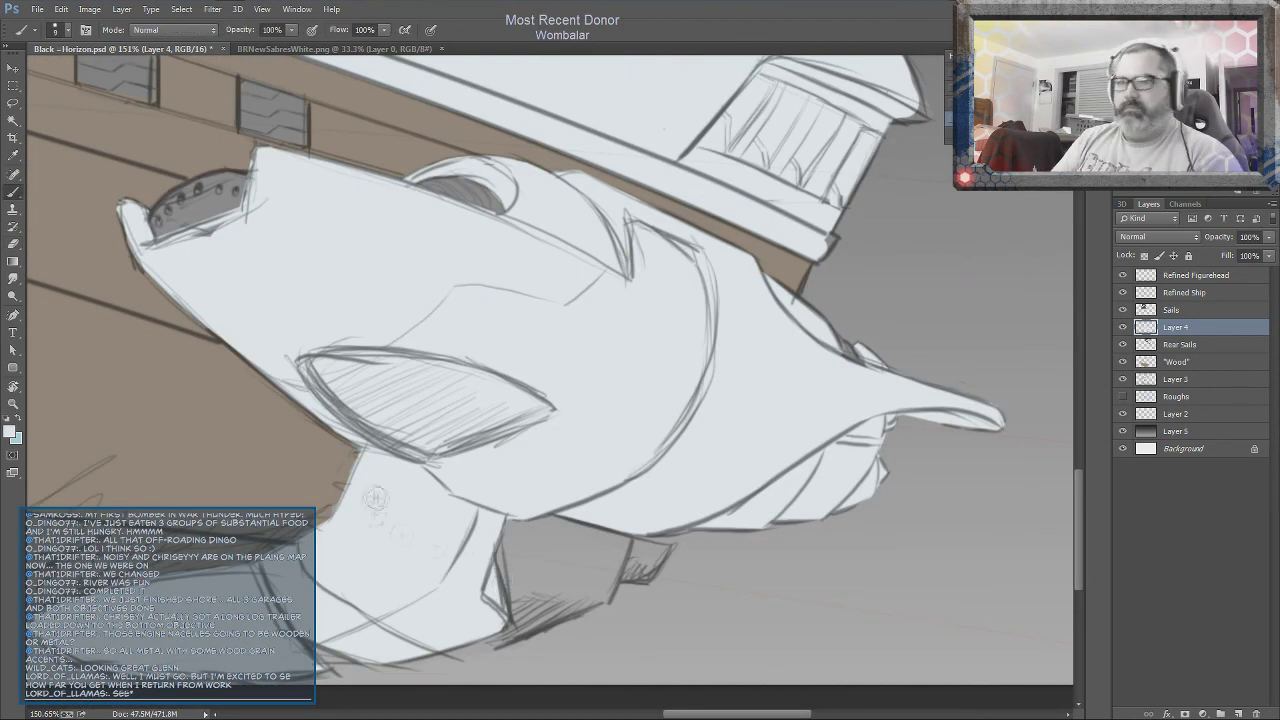
scroll(376, 500, down, 3)
scroll(376, 500, left, 6)
Flatten the nacelle's bottom edge and trim plating overspill with the eraser
key(e)
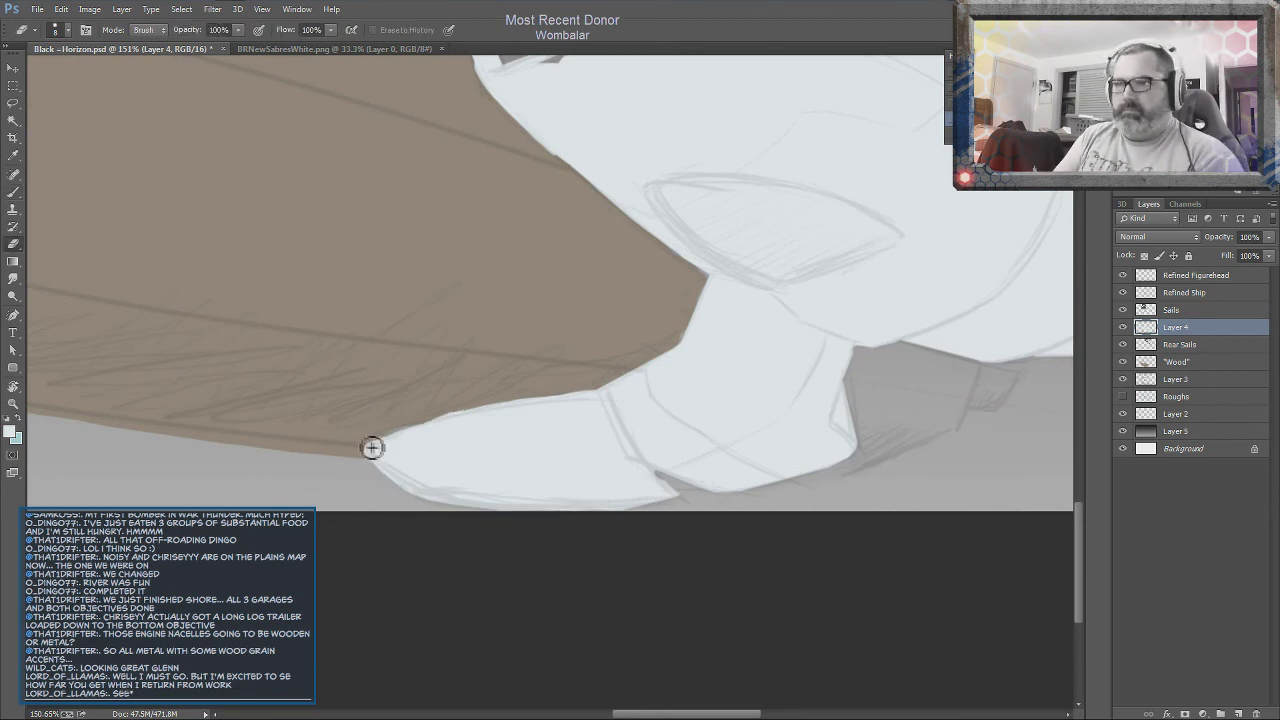
key(b)
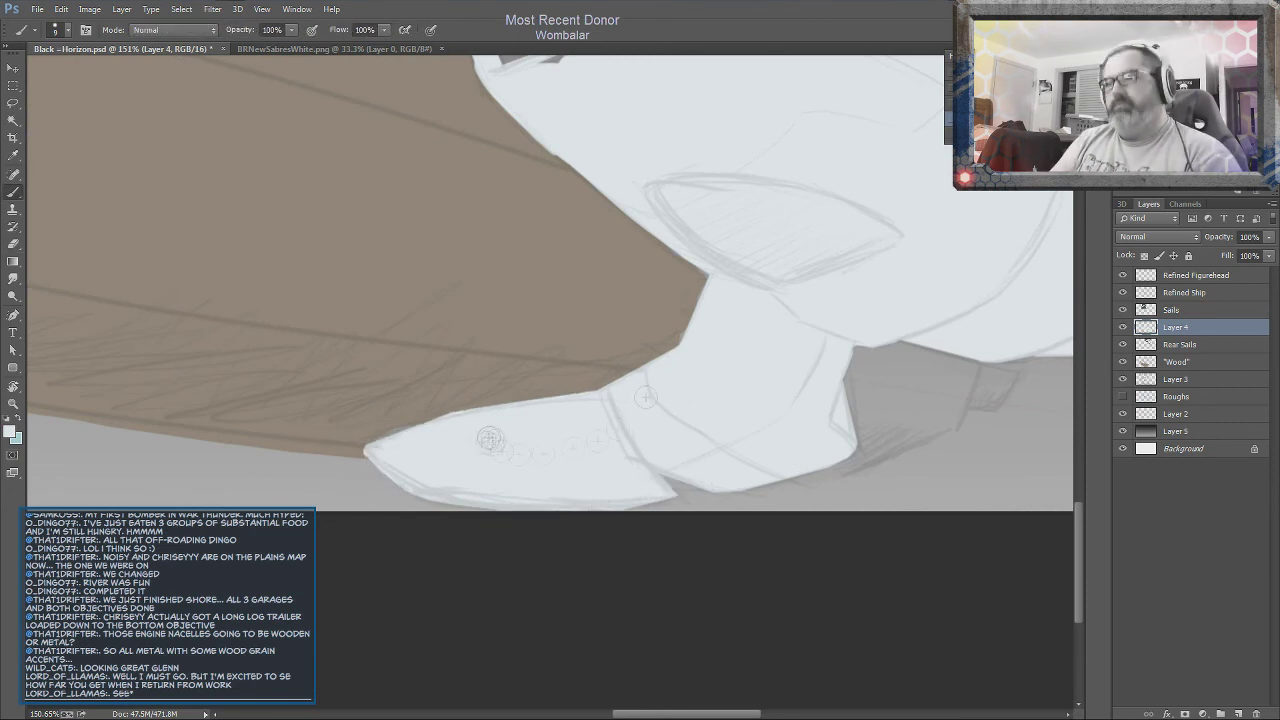
scroll(496, 513, up, 6)
scroll(496, 513, right, 3)
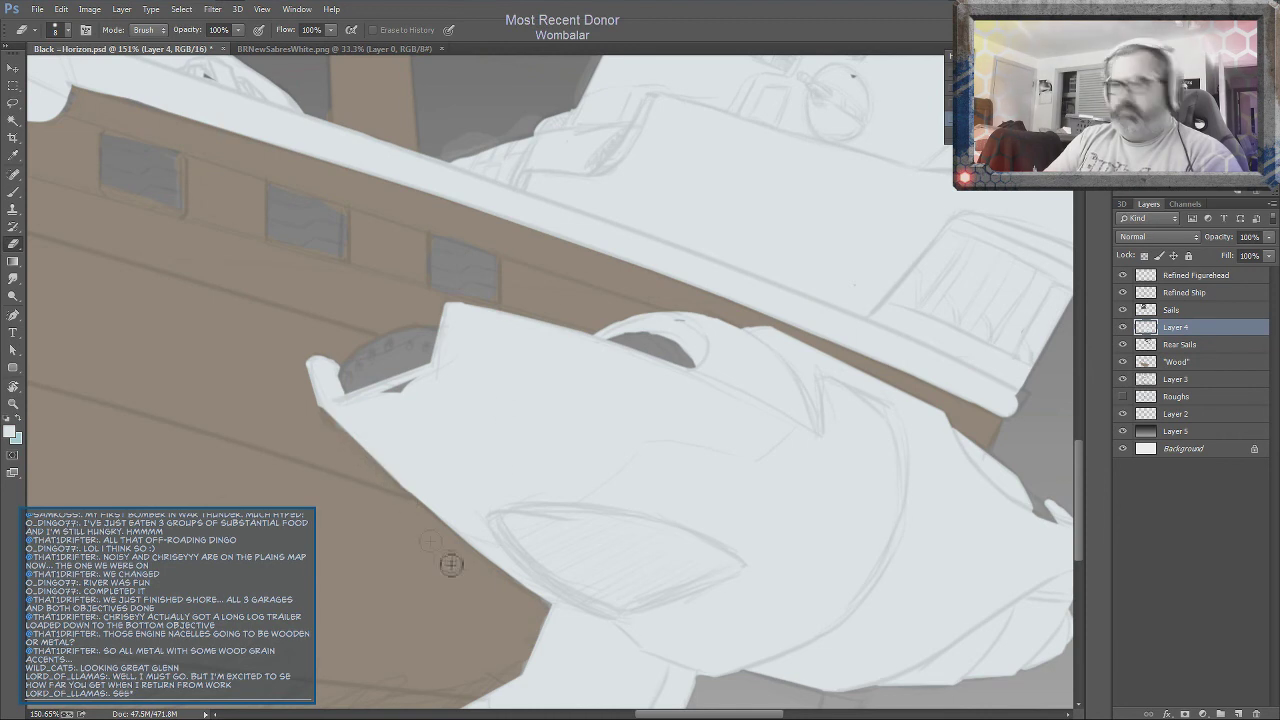
scroll(794, 323, up, 6)
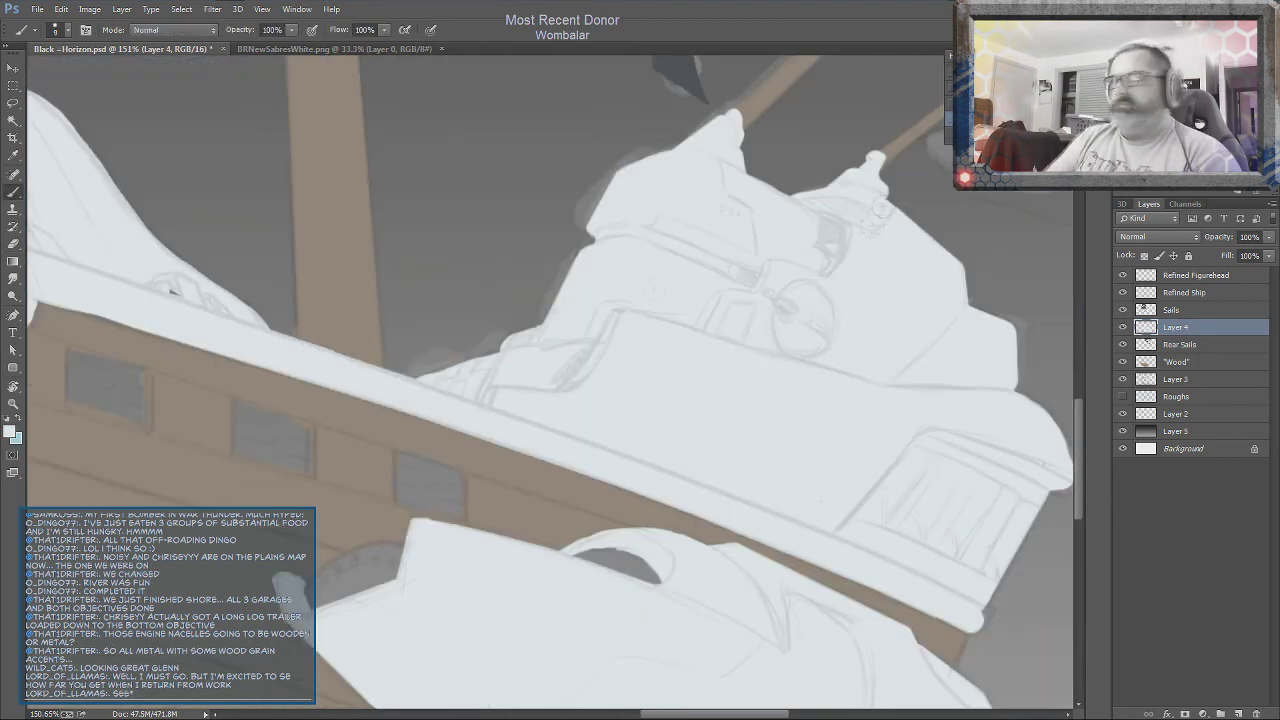
scroll(425, 527, left, 8)
drag(425, 527, 591, 486)
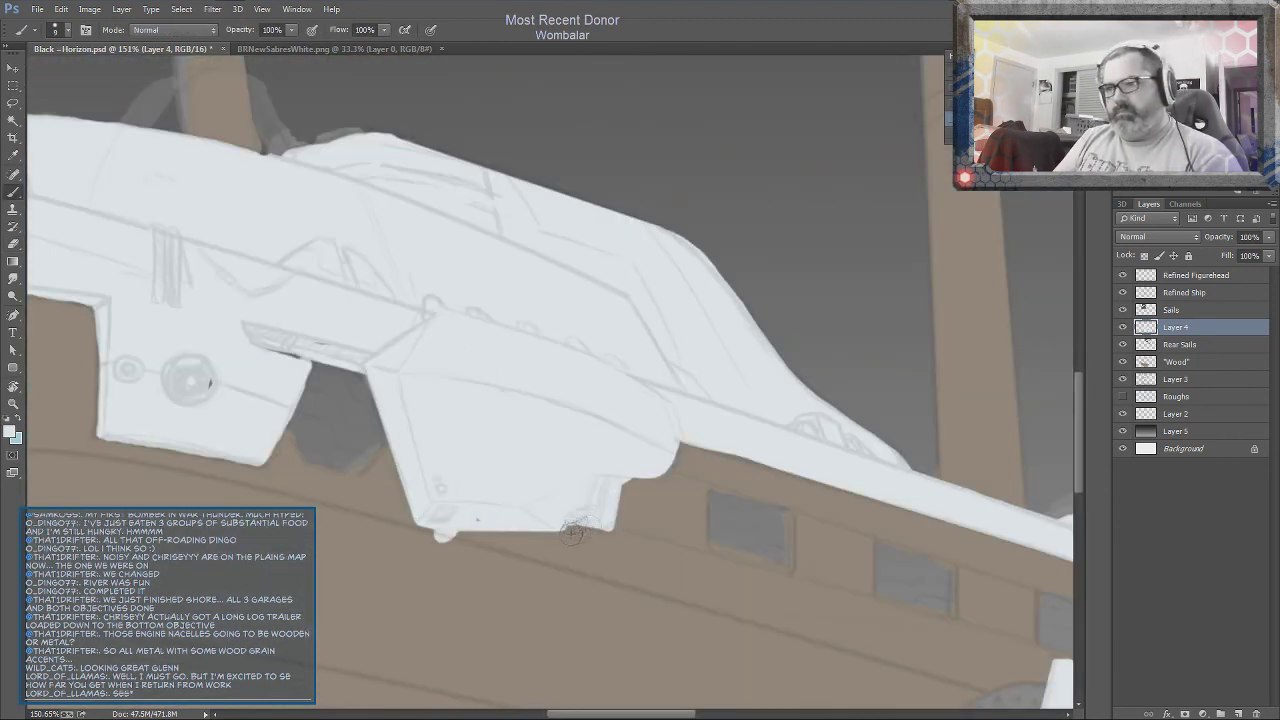
key(e)
scroll(266, 477, up, 4)
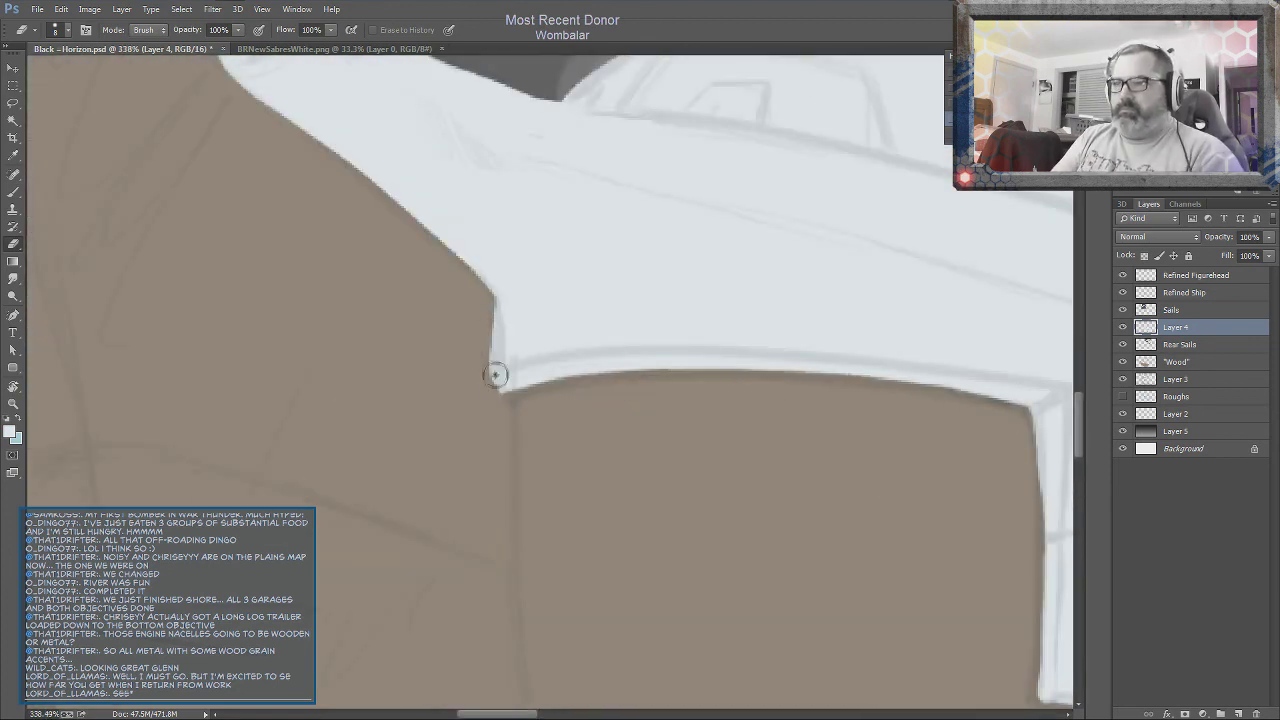
scroll(495, 375, down, 5)
key(b)
Brush wood brown into the nacelle underside on the Wood layer, tidying edges between layers
ctrl+click(780, 491)
scroll(519, 547, up, 3)
mouse_move(519, 547)
mouse_down()
mouse_move(766, 443)
mouse_move(766, 460)
mouse_move(806, 440)
mouse_up()
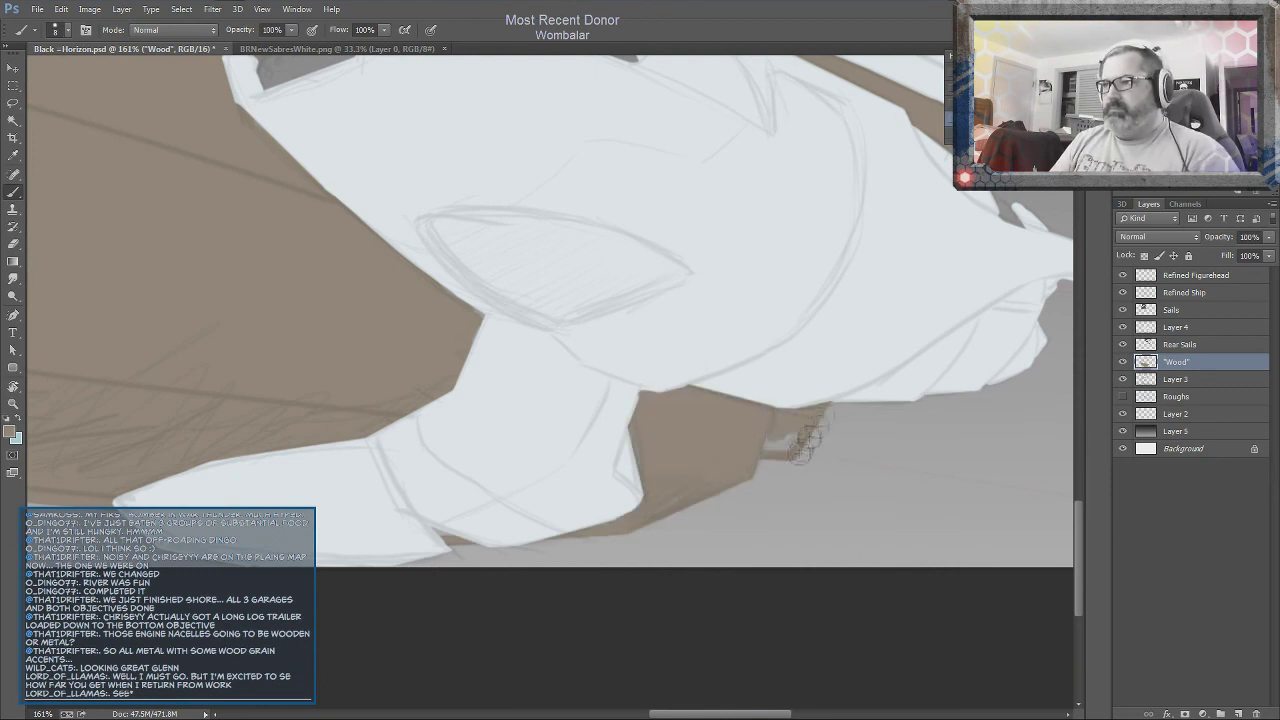
scroll(806, 440, up, 3)
ctrl+click(822, 494)
key(e)
key(b)
key(e)
scroll(835, 468, up, 5)
ctrl+click(504, 446)
key(b)
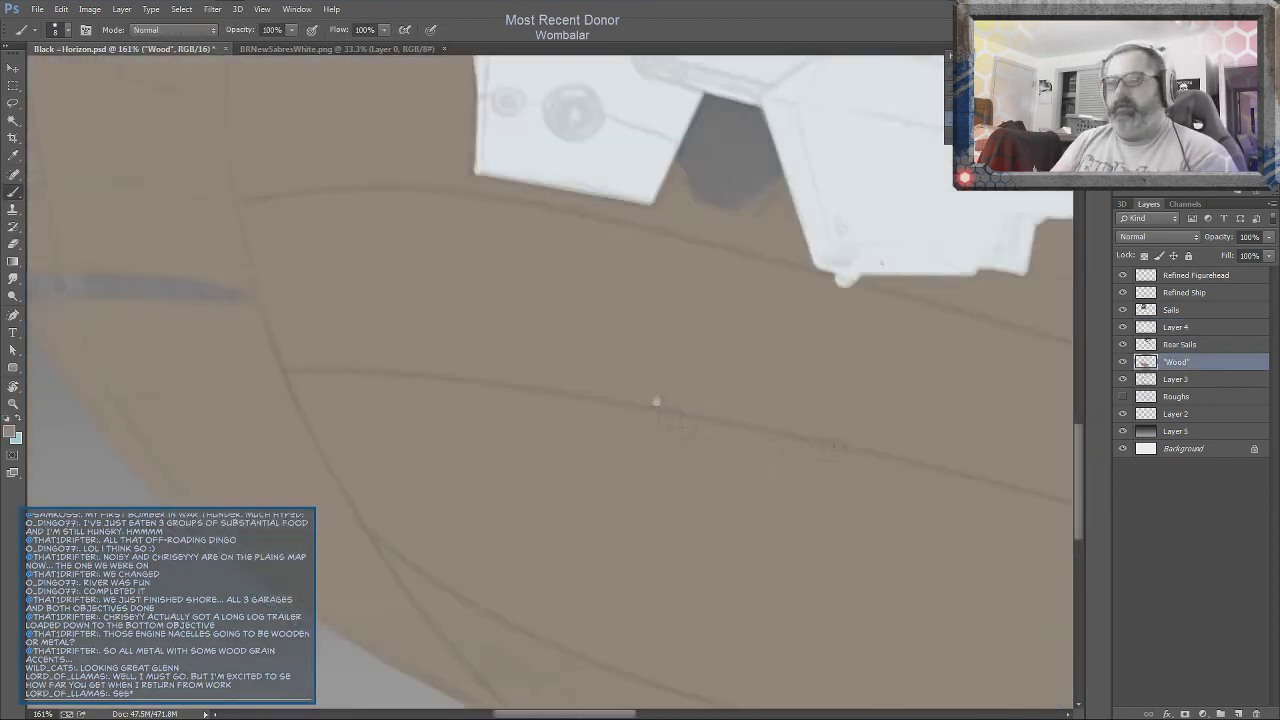
scroll(654, 397, down, 5)
ctrl+click(654, 397)
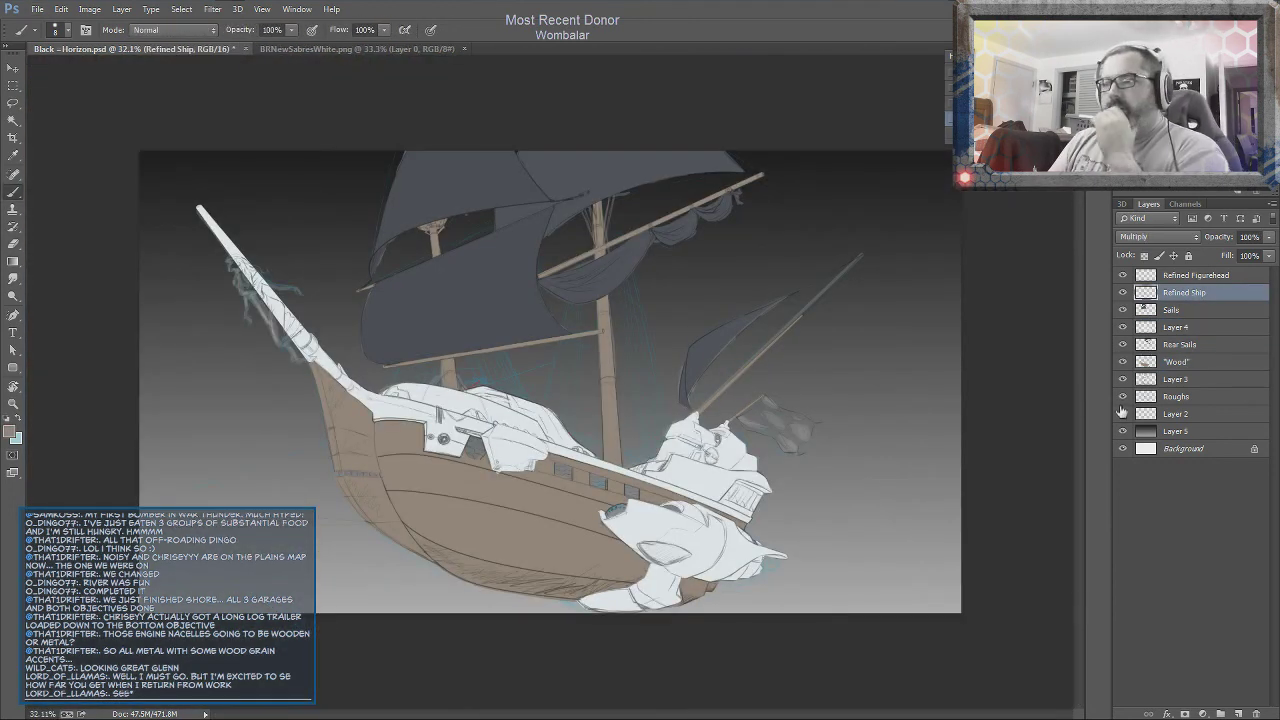
Hide the Roughs layer and add a new layer named 'Hatches' below Wood
click(1122, 396)
key(ctrl+shift+n)
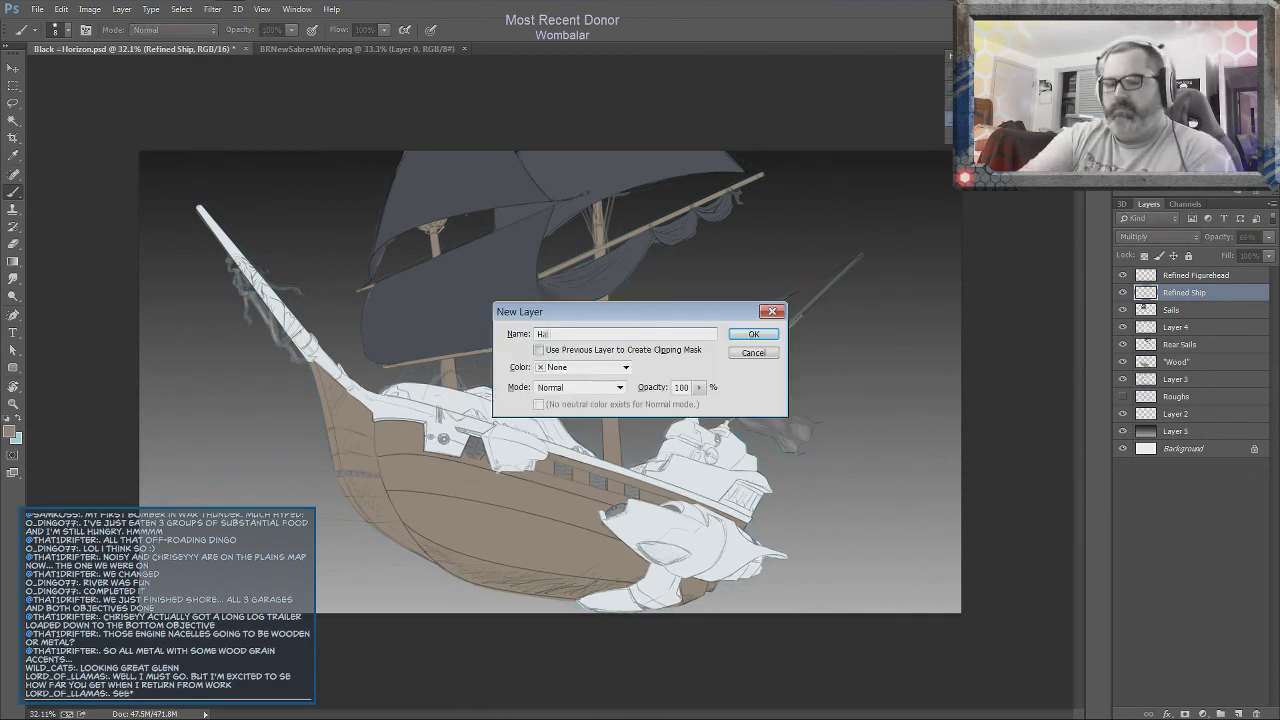
text(Hatches)
key(Return)
drag(1176, 292, 1176, 387)
click(12, 431)
Paint dark slate fills into the three hull hatches
click(737, 457)
scroll(560, 450, up, 5)
drag(420, 380, 500, 480)
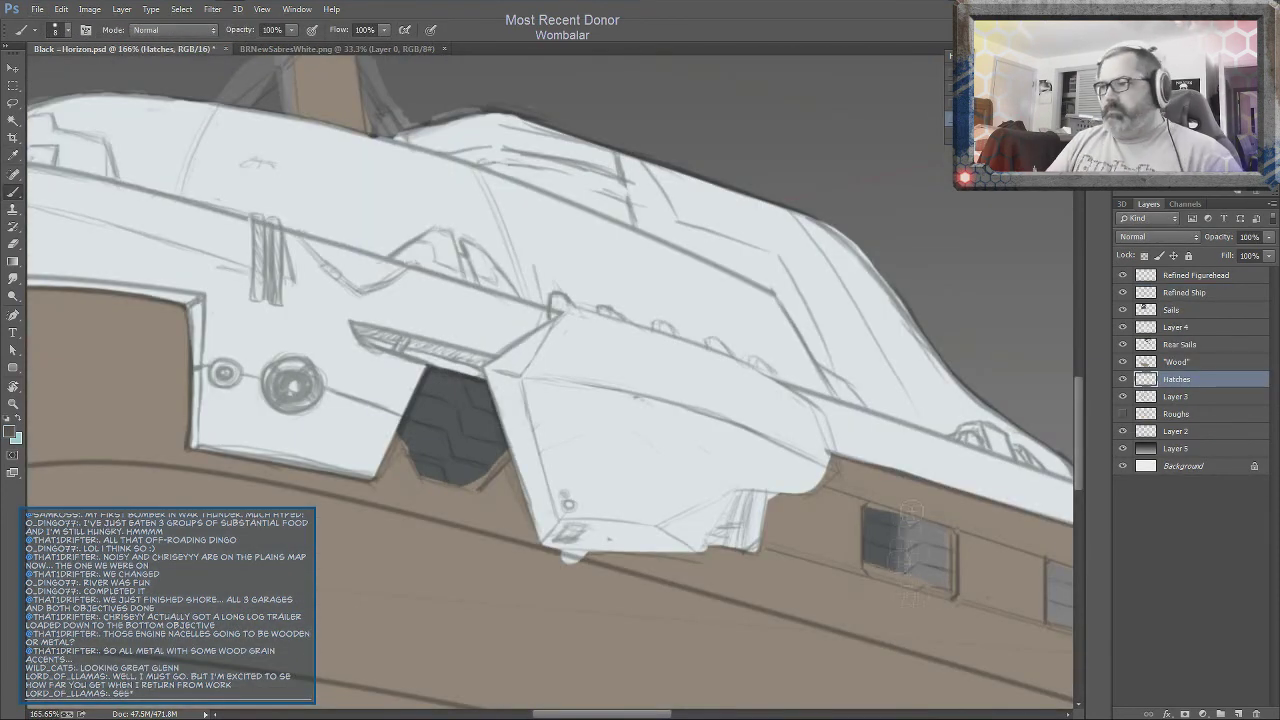
drag(700, 480, 790, 518)
drag(885, 540, 940, 590)
Erase wood from the hatch edges on the Wood layer with a smaller eraser
key(alt+bracketright)
key(e)
right_click(750, 472)
key(Escape)
scroll(532, 440, up, 4)
right_click(660, 474)
mouse_move(512, 400)
mouse_down()
mouse_move(520, 540)
mouse_move(686, 578)
mouse_up()
key(Escape)
Tidy the remaining hatch edges, cleaning up around the right hatch
drag(678, 440, 684, 560)
right_click(542, 422)
key(Escape)
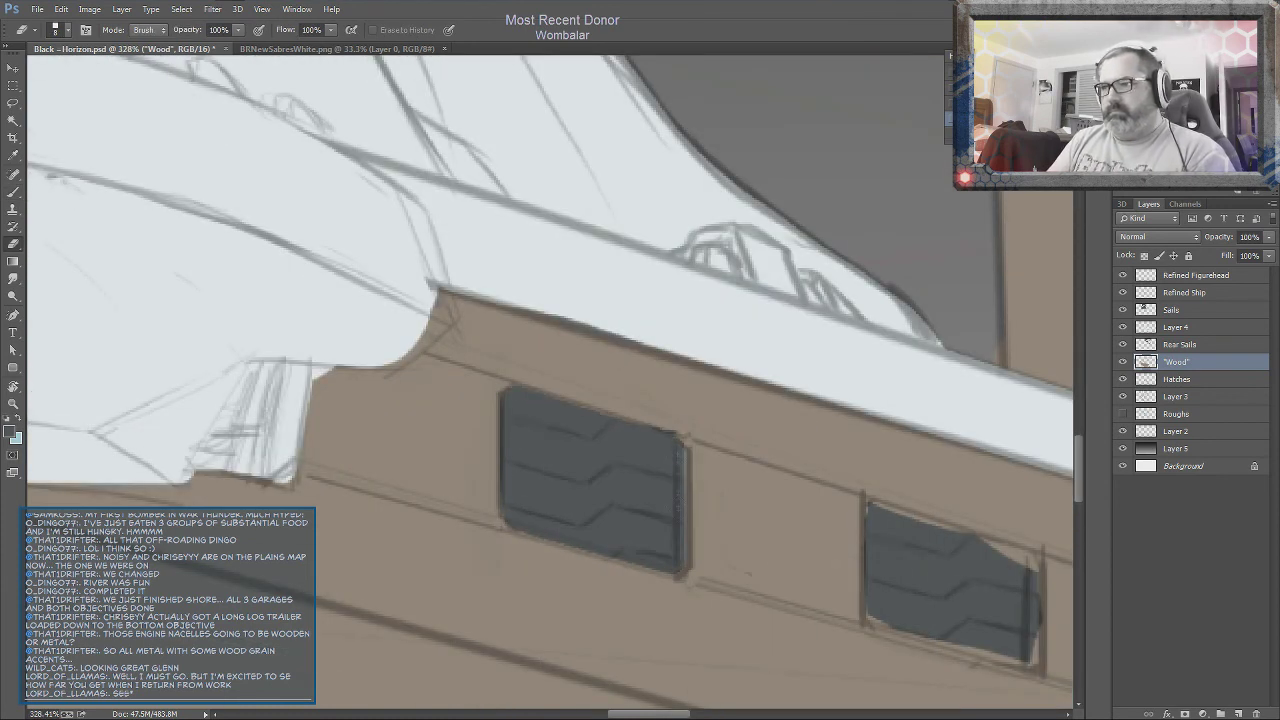
drag(1030, 657, 875, 508)
drag(878, 615, 620, 475)
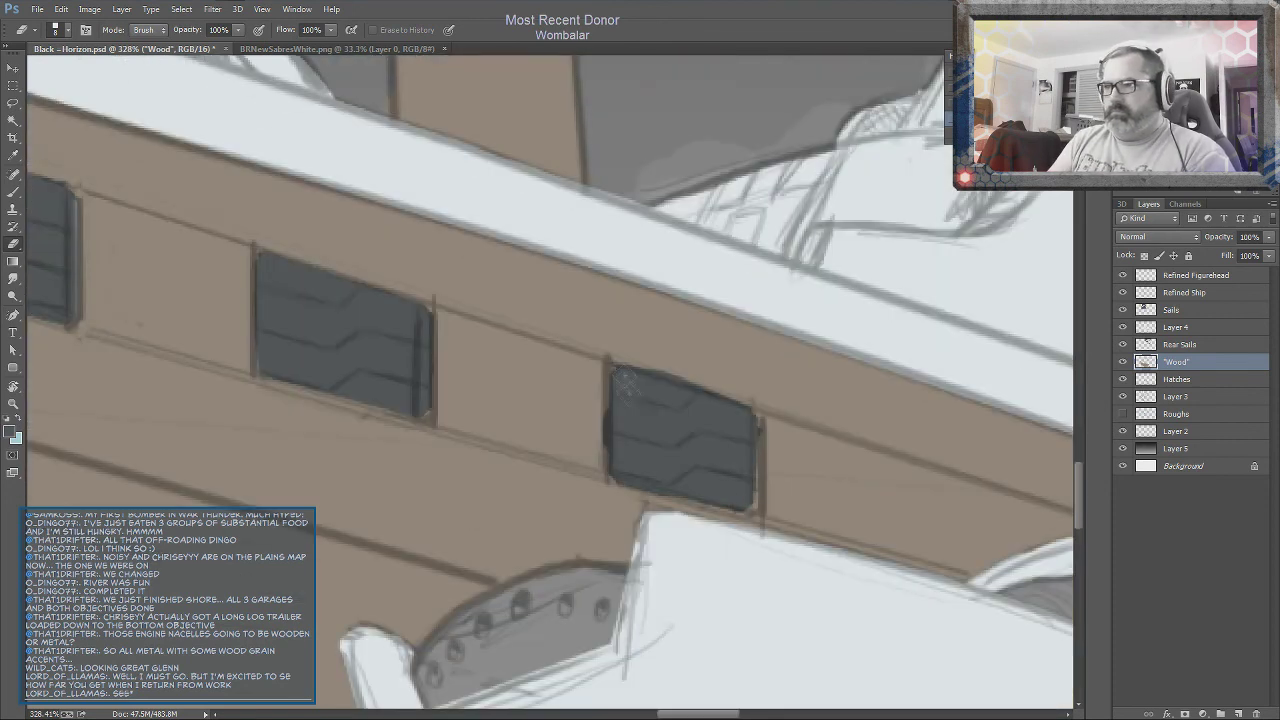
key(b)
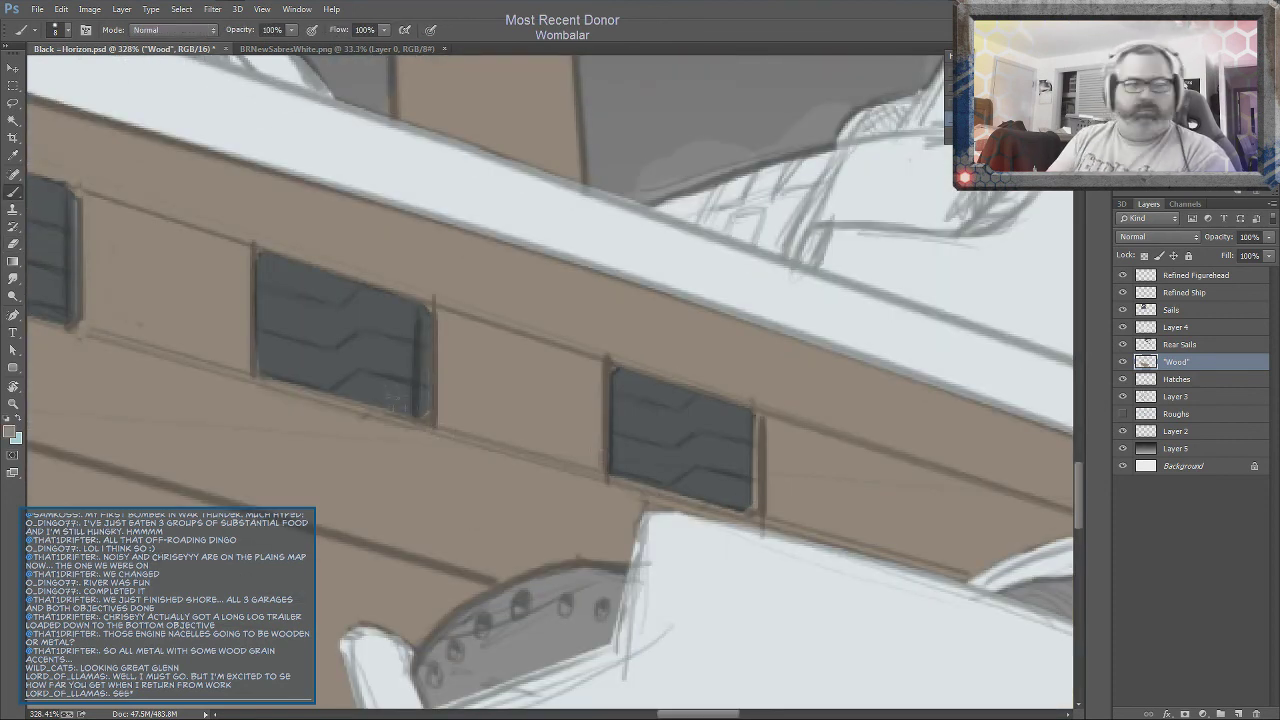
Pan to the upper hull and plated nacelle and resize the eraser
drag(432, 295, 490, 385)
drag(509, 580, 420, 540)
key(e)
right_click(324, 470)
key(Escape)
Rename the silver plating layer (Layer 4) to 'SilverHull'
scroll(540, 380, down, 5)
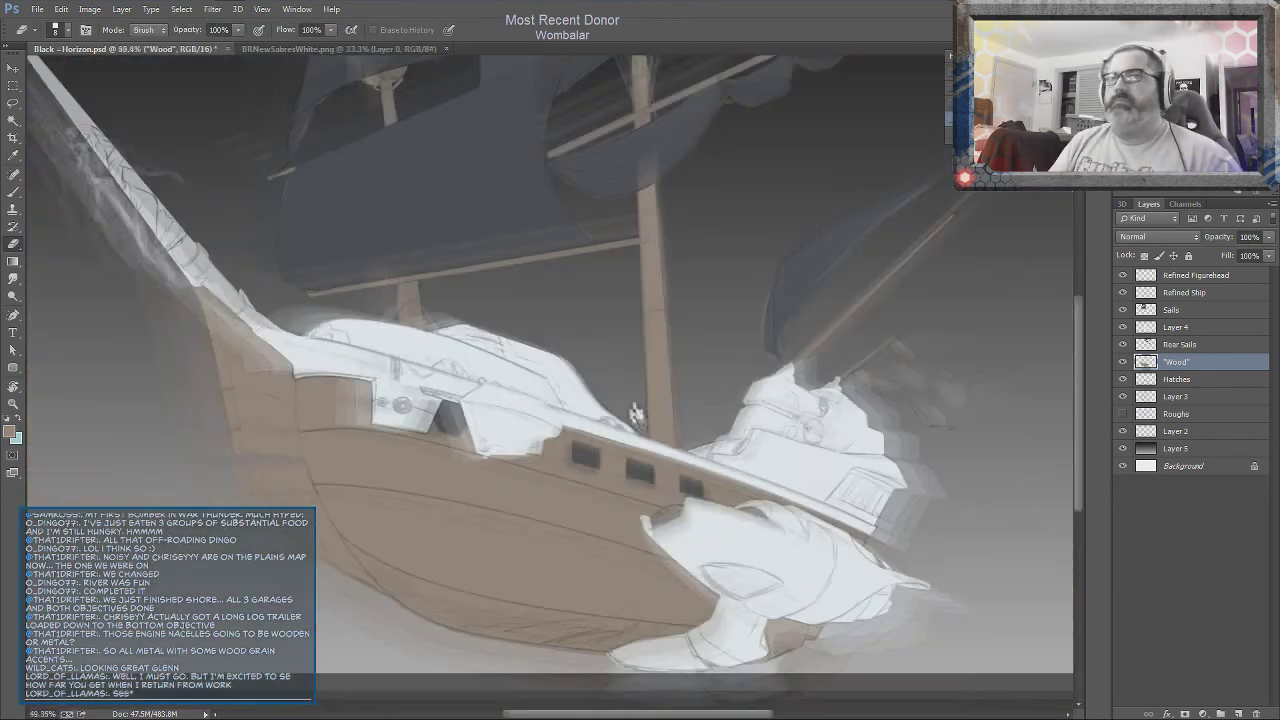
scroll(540, 300, up, 3)
double_click(1176, 327)
text(SilverHull)
key(Return)
scroll(540, 400, up, 4)
scroll(414, 494, down, 1)
key(b)
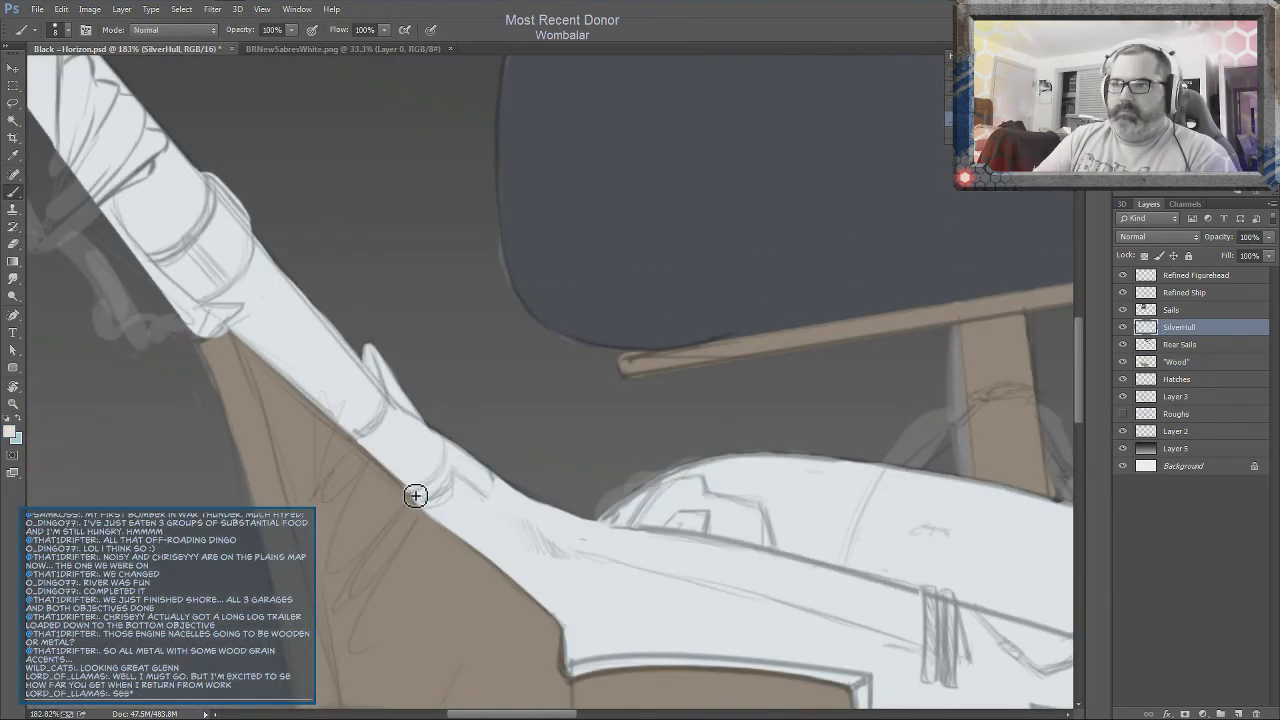
Erase stray sketch haze along the plating edges at the lower hull and stern
key(e)
drag(600, 521, 592, 516)
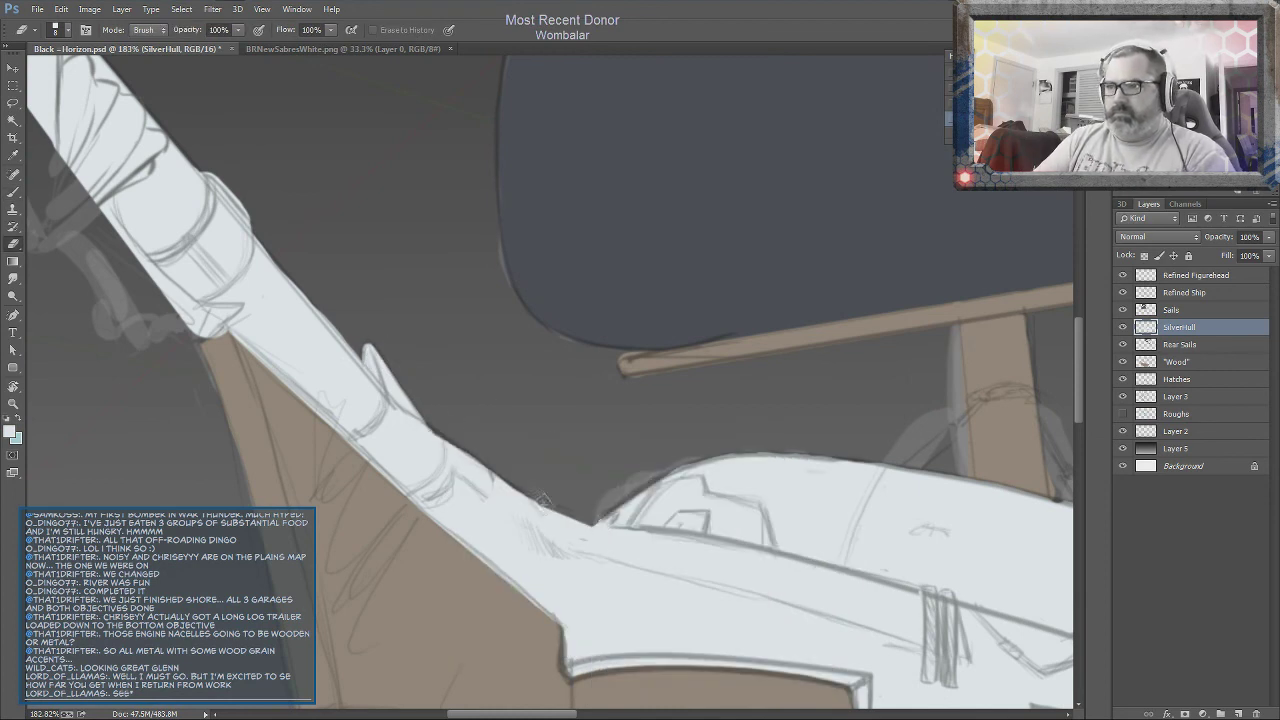
drag(367, 340, 731, 490)
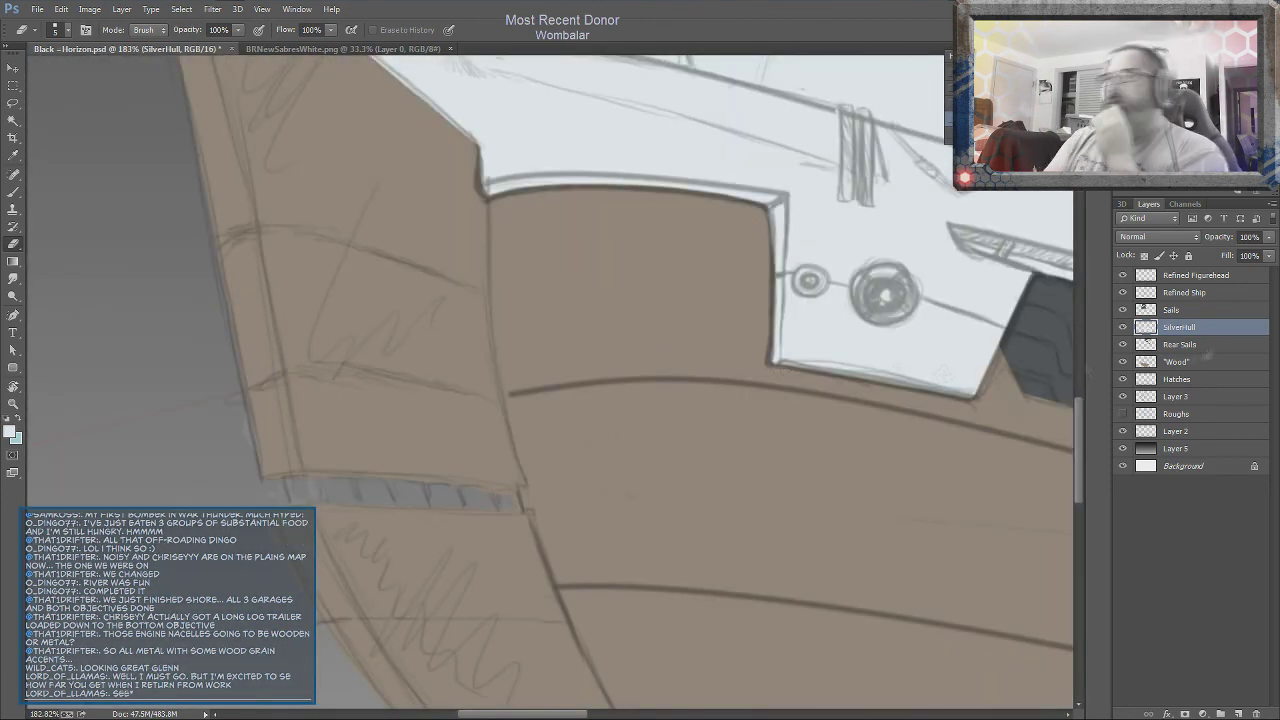
key(b)
drag(703, 466, 541, 462)
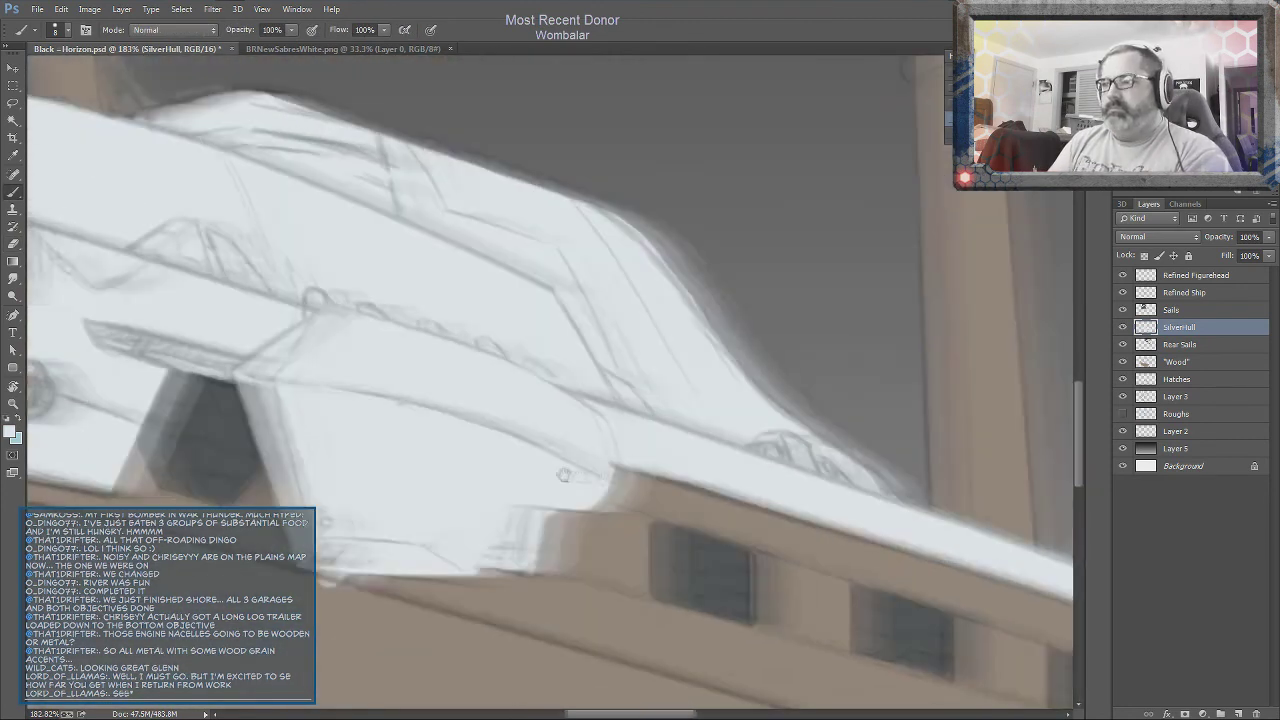
drag(883, 570, 729, 571)
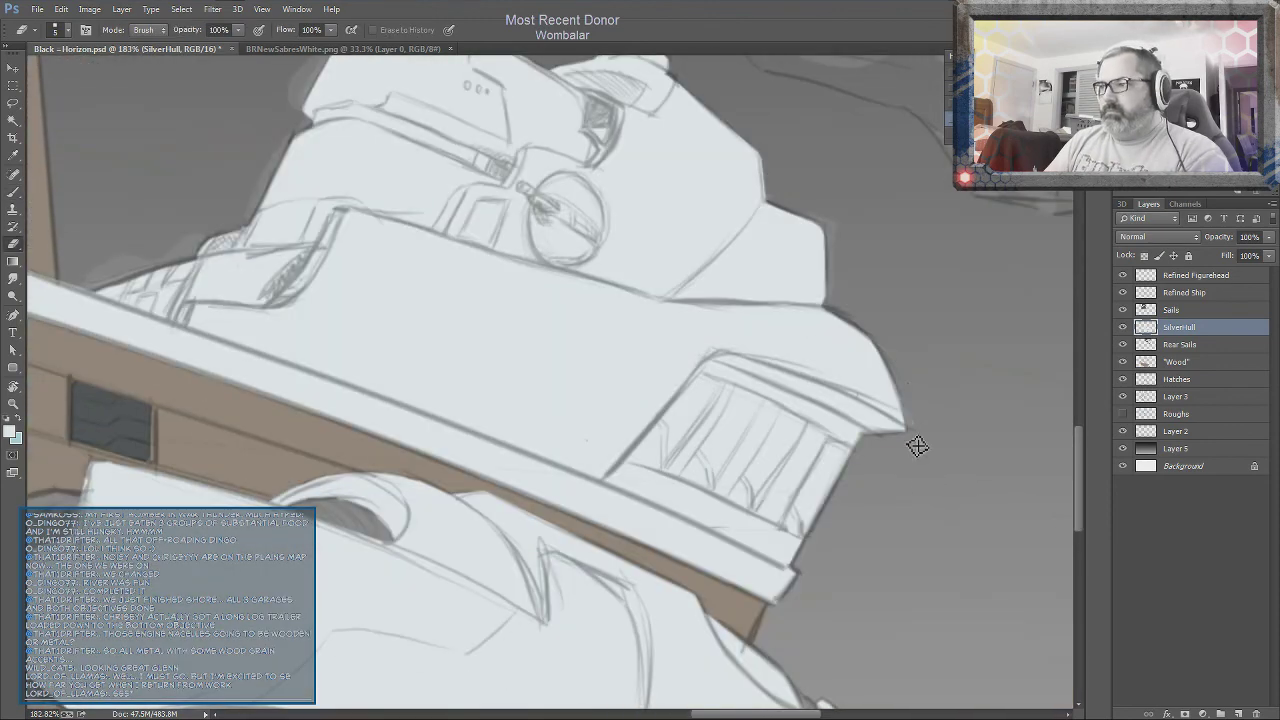
key(e)
drag(914, 443, 907, 420)
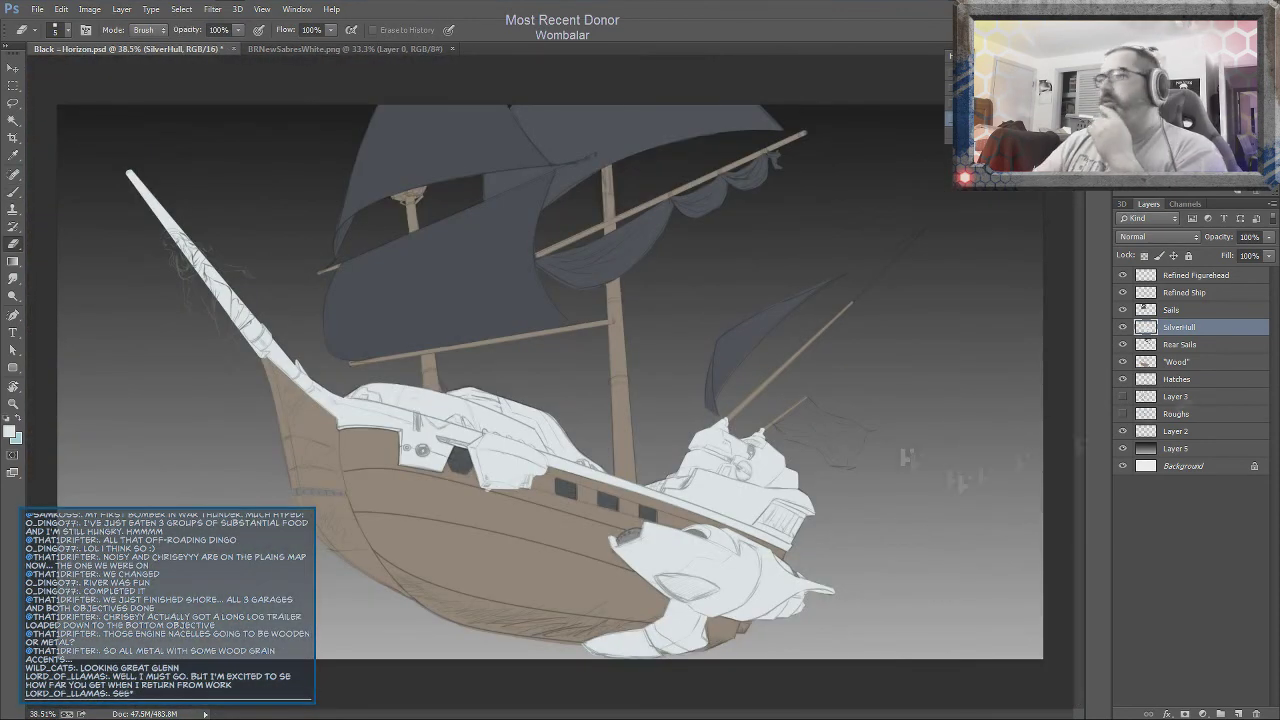
key(ctrl+shift+alt+n)
Clip the new layer to Wood and set a large soft round brush at 10% opacity
key(b)
right_click(715, 455)
scroll(840, 610, down, 3)
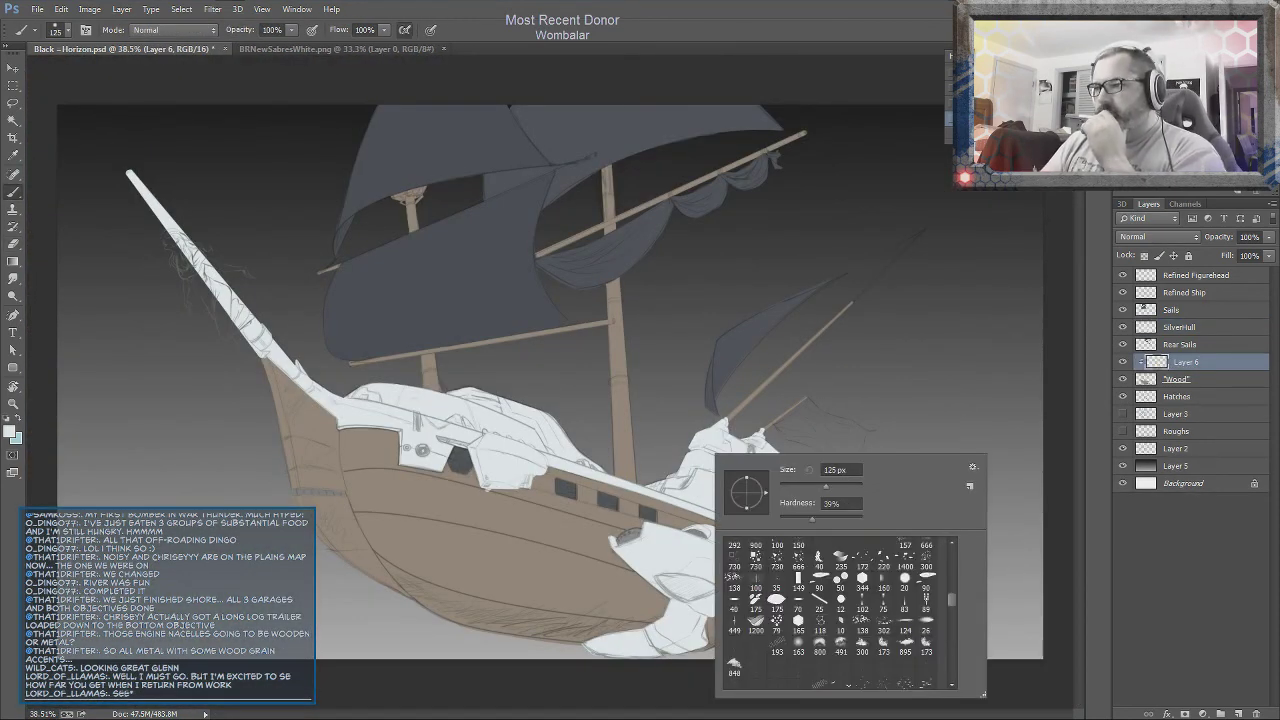
click(904, 619)
key(Return)
key(1)
scroll(394, 528, up, 5)
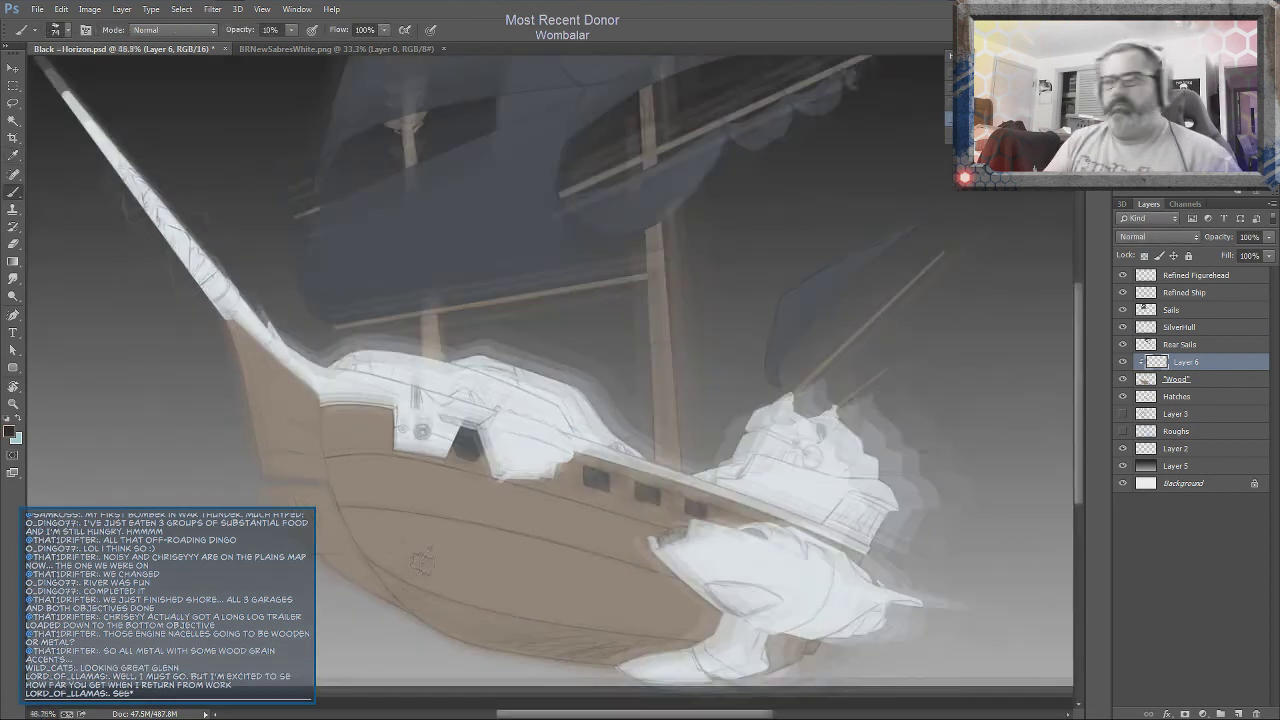
right_click(165, 335)
key(Escape)
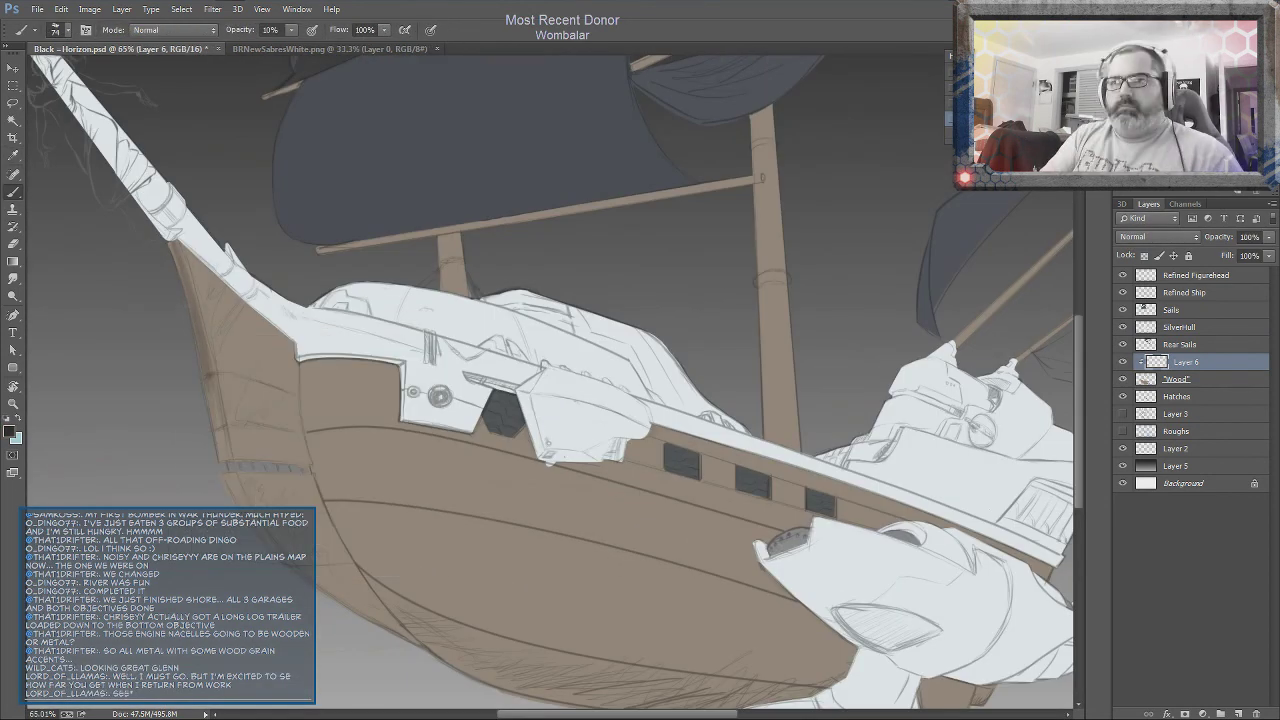
Shade the hull's left edge, lower-left side and bottom darker
drag(214, 330, 264, 545)
drag(318, 375, 370, 575)
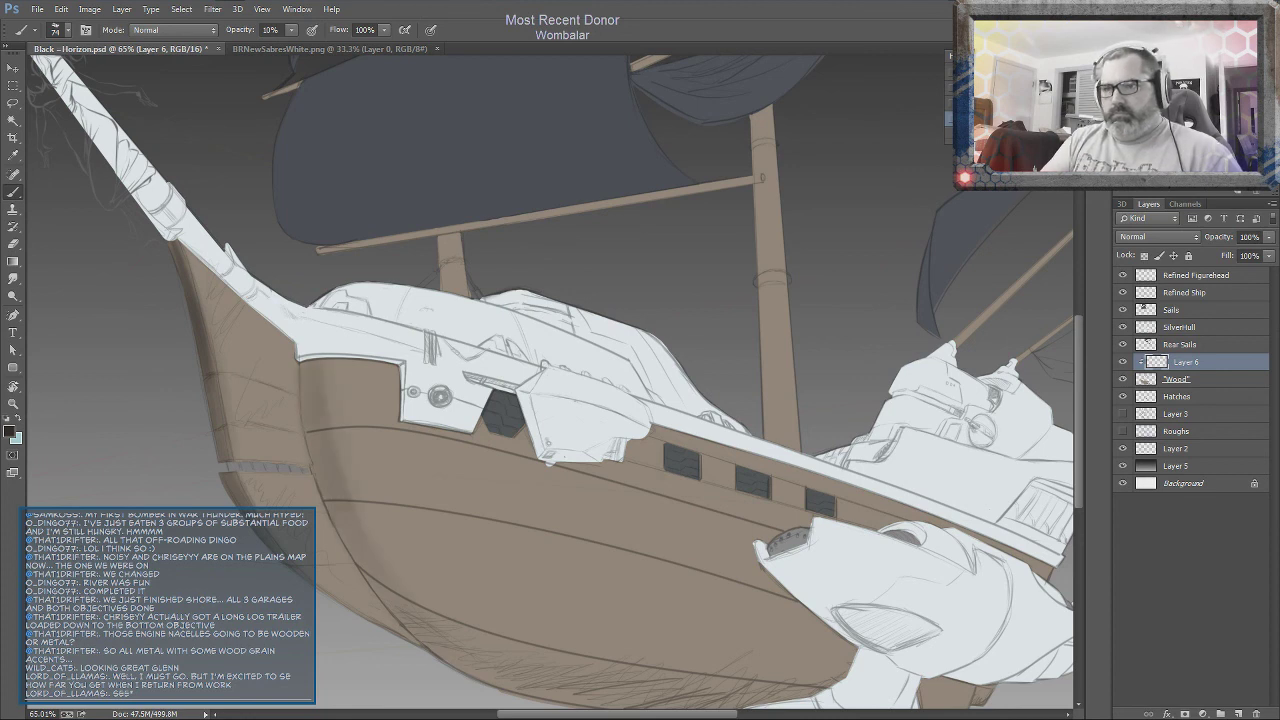
drag(345, 515, 475, 670)
drag(325, 480, 450, 660)
drag(380, 540, 320, 370)
drag(450, 578, 382, 381)
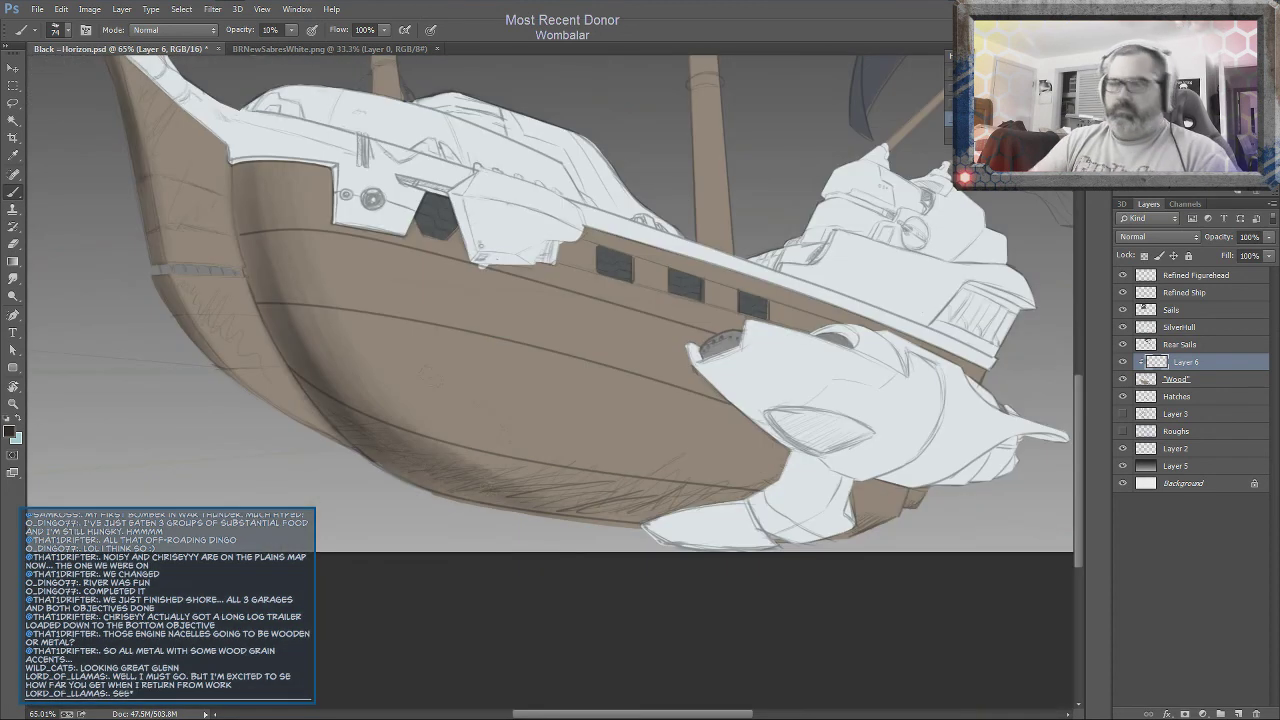
drag(380, 470, 680, 505)
right_click(444, 438)
key(Escape)
drag(400, 480, 600, 505)
drag(926, 480, 852, 530)
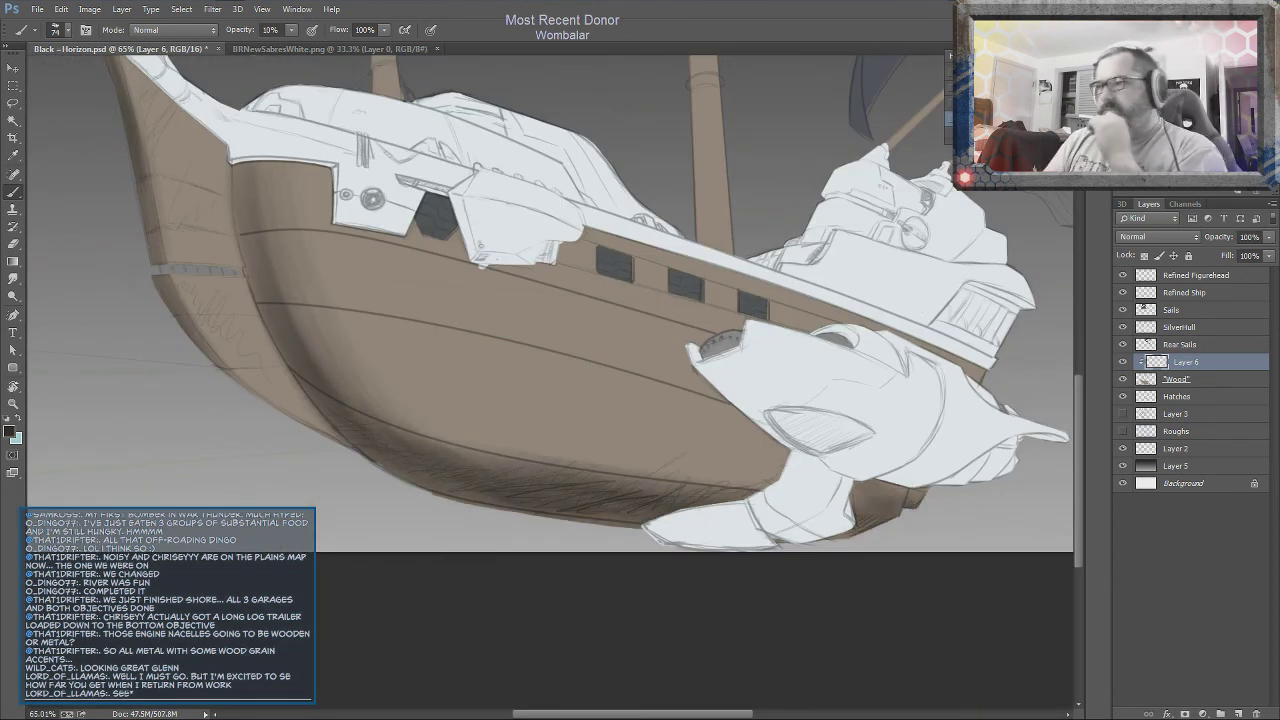
Shade the hull bottom and left side with broad, larger-brush strokes, smudging briefly
key(bracketright)
key(bracketright)
key(bracketright)
drag(770, 500, 370, 365)
drag(410, 405, 260, 170)
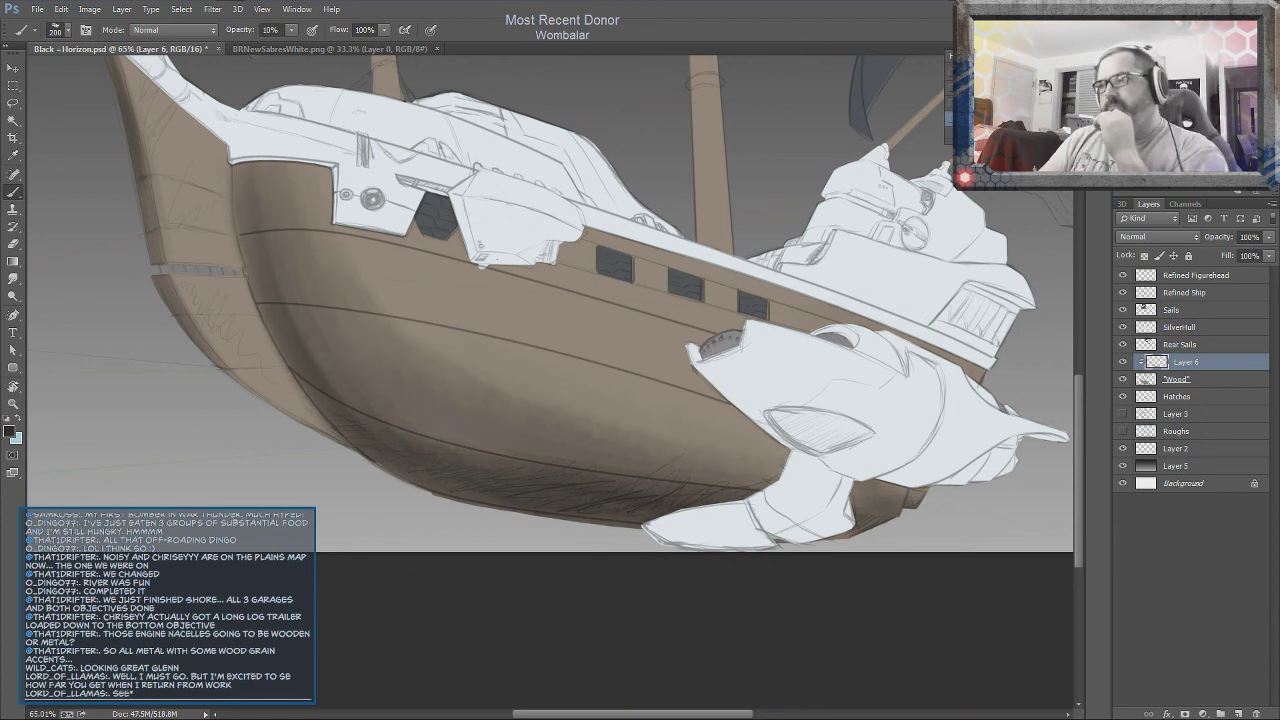
drag(335, 315, 370, 347)
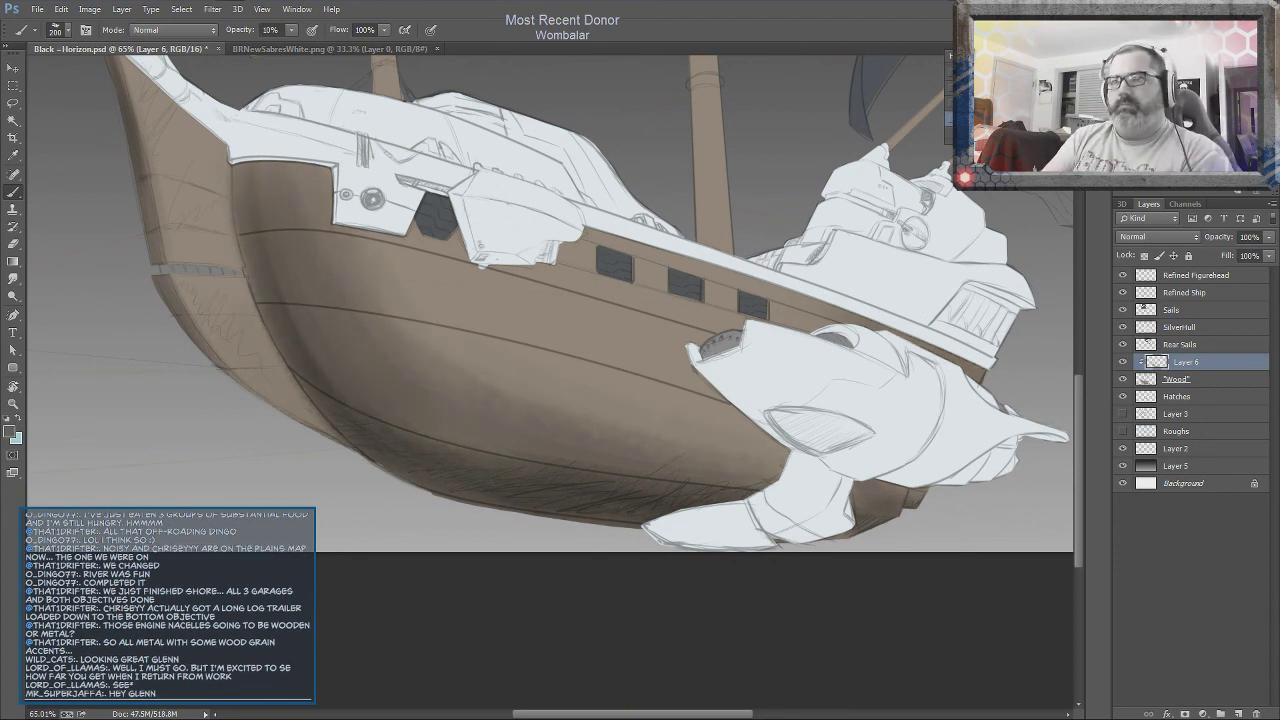
key(r)
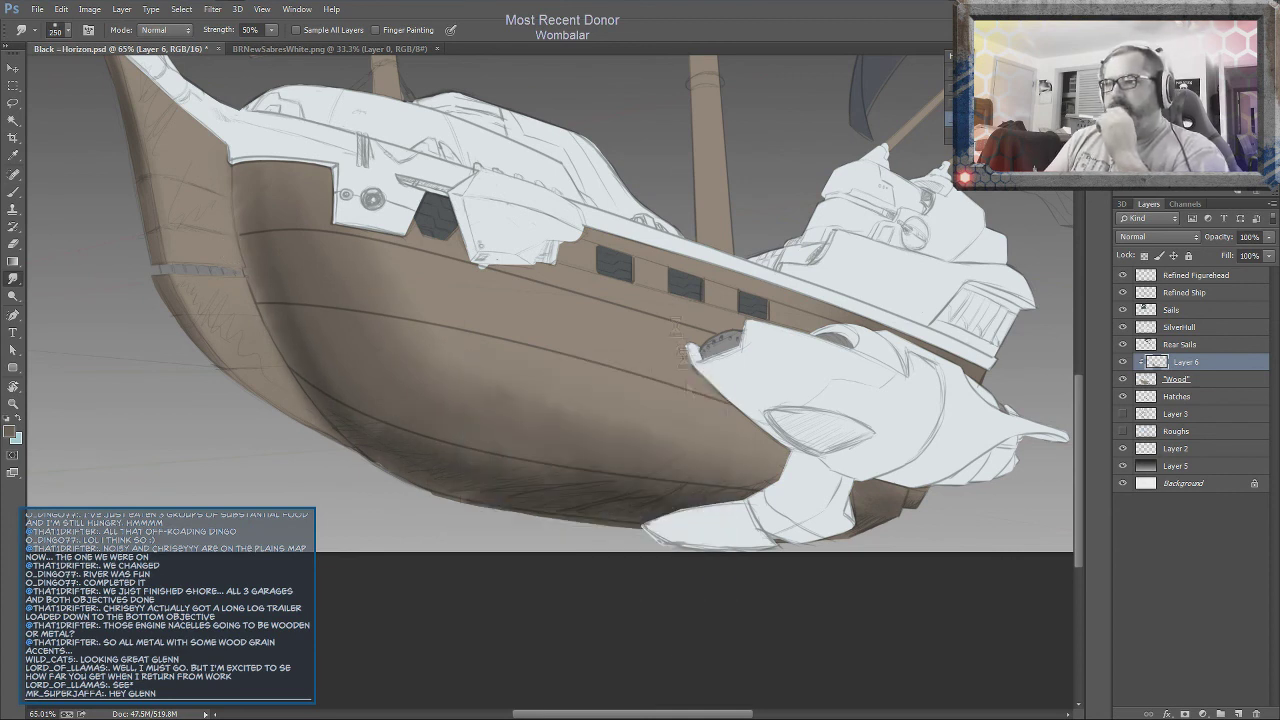
key(b)
right_click(461, 354)
key(Escape)
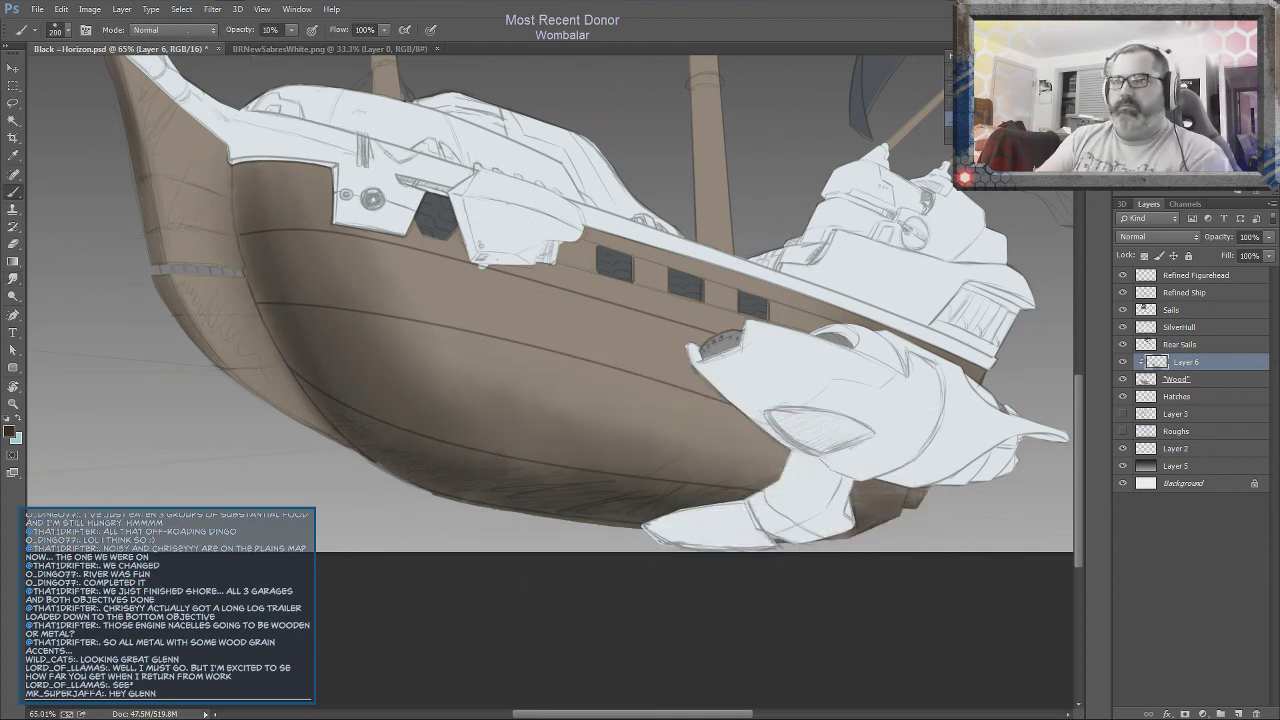
drag(290, 285, 445, 405)
Shade the mid-lower hull with an enlarged brush
drag(112, 90, 258, 326)
right_click(258, 326)
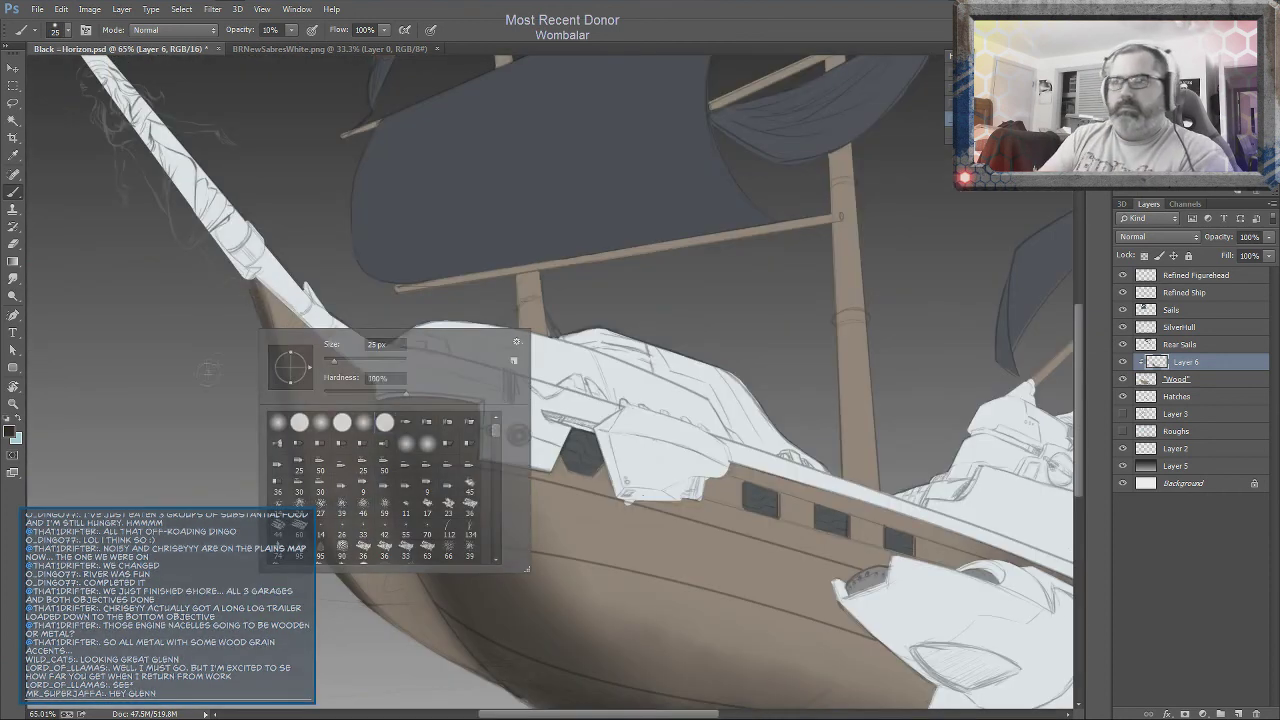
key(Escape)
drag(403, 423, 361, 306)
key(bracketright)
key(bracketright)
key(bracketright)
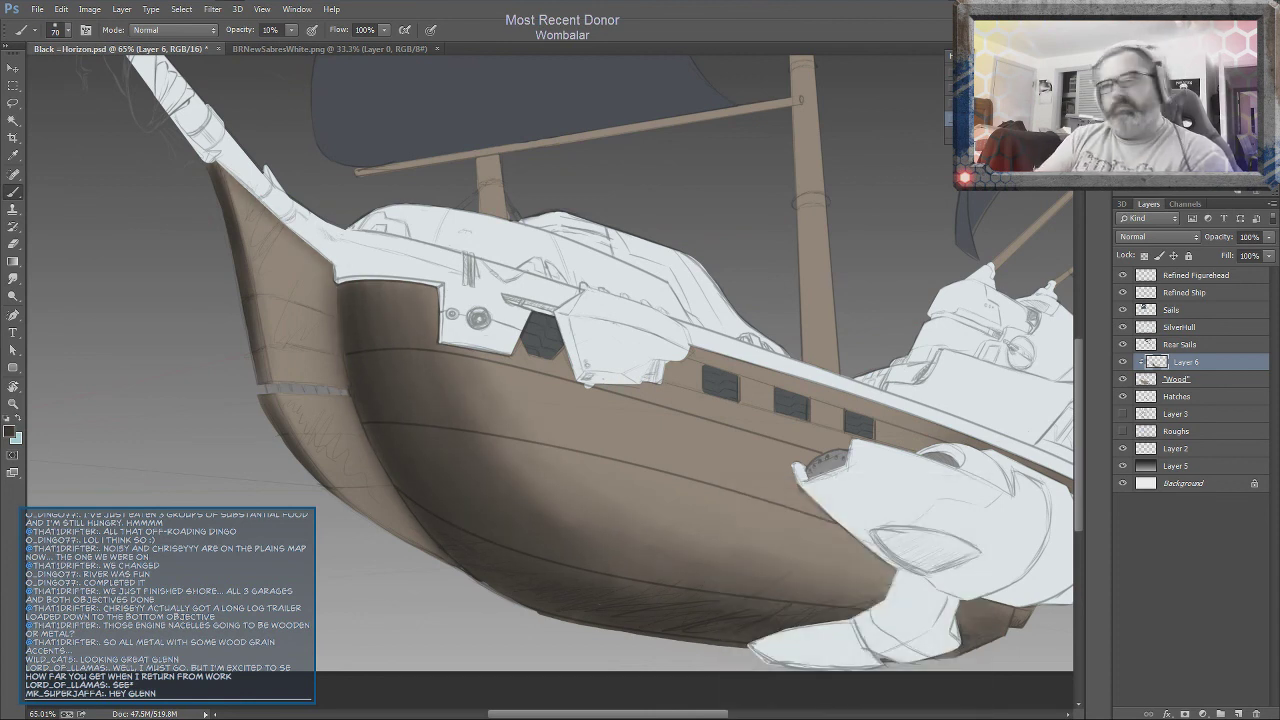
key(bracketright)
key(bracketright)
key(bracketright)
drag(545, 440, 705, 530)
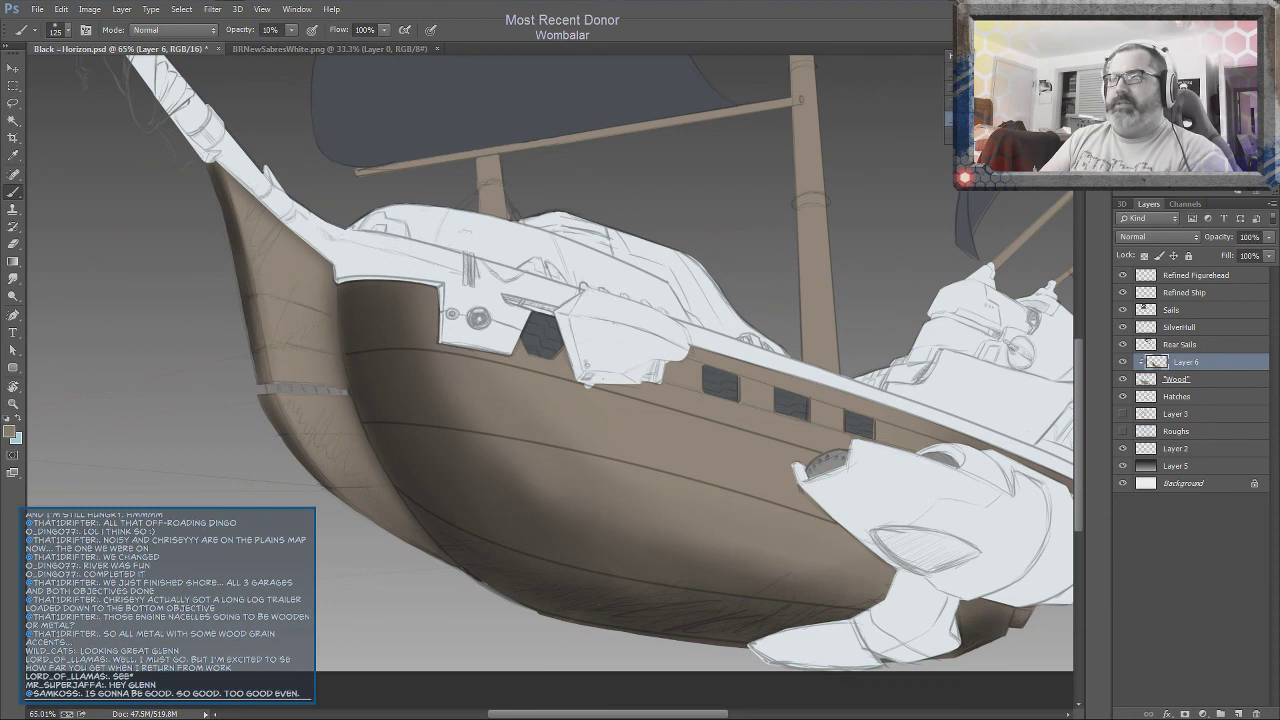
Fade the Refined Ship sketch lines, refine shading, and erase the grey stripe across the wood
click(1184, 292)
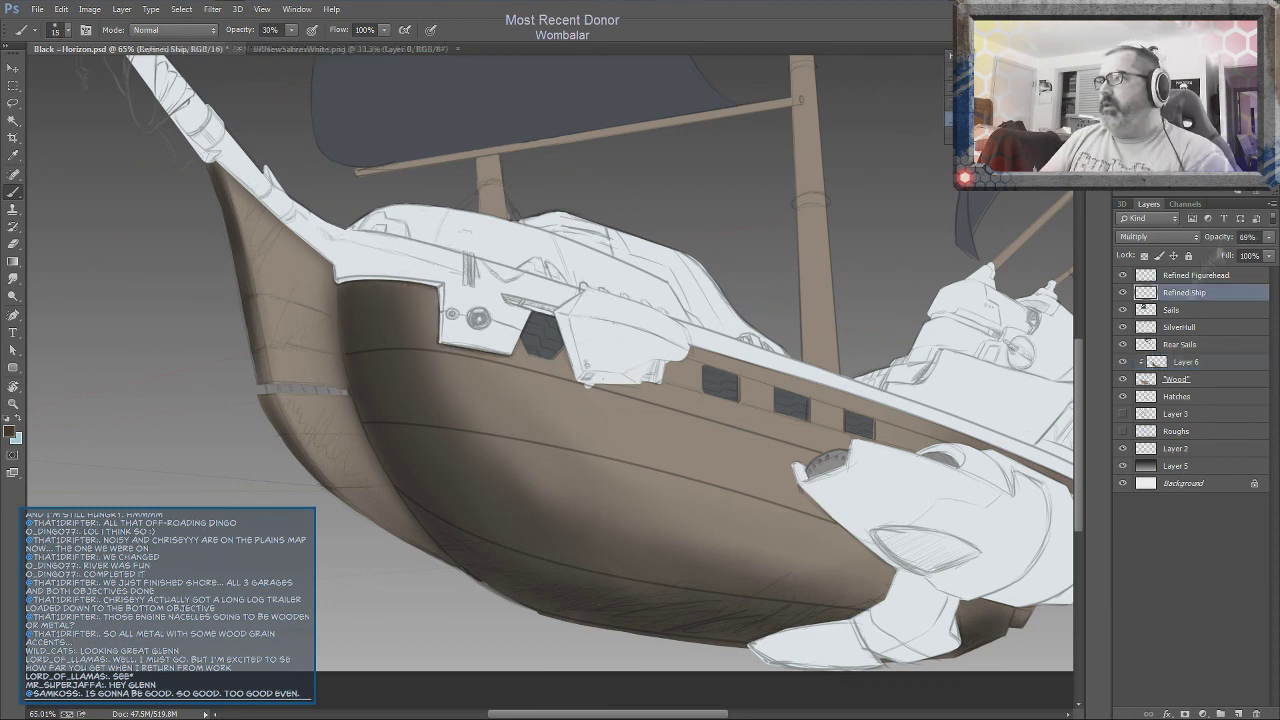
drag(1218, 237, 1200, 240)
click(1185, 361)
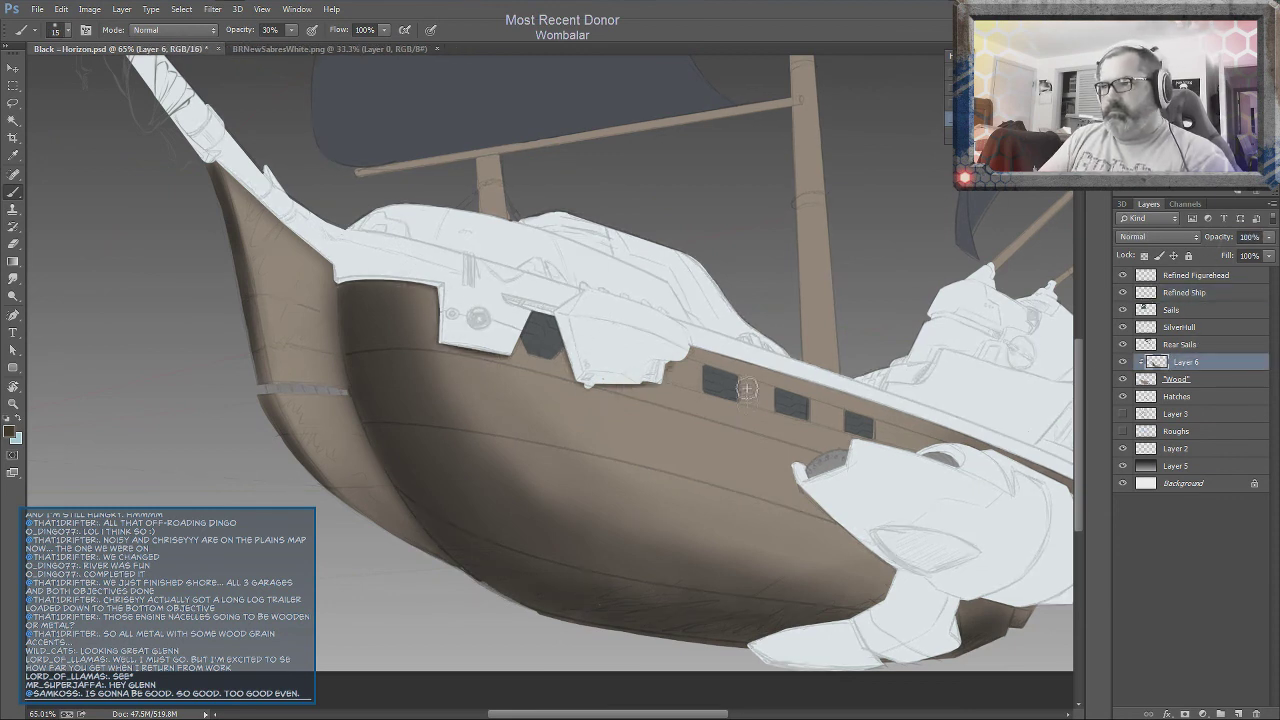
scroll(747, 388, up, 5)
key(bracketleft)
key(bracketleft)
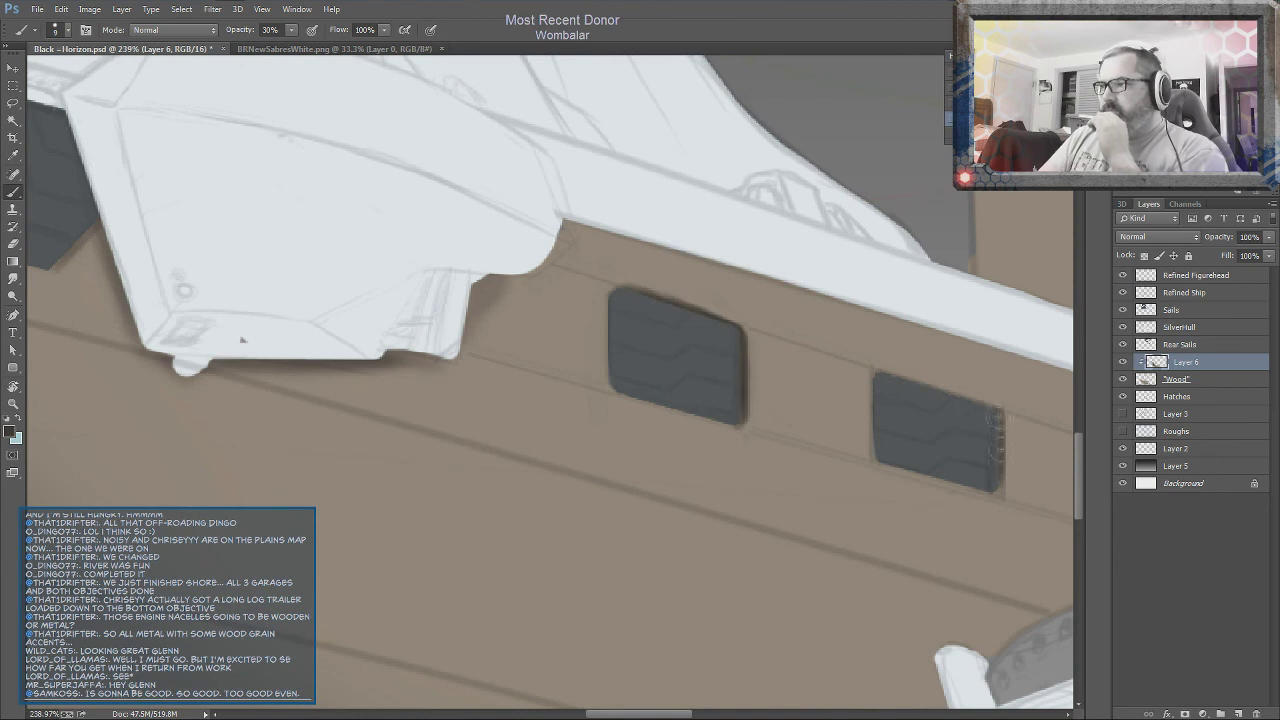
drag(940, 400, 576, 345)
right_click(600, 425)
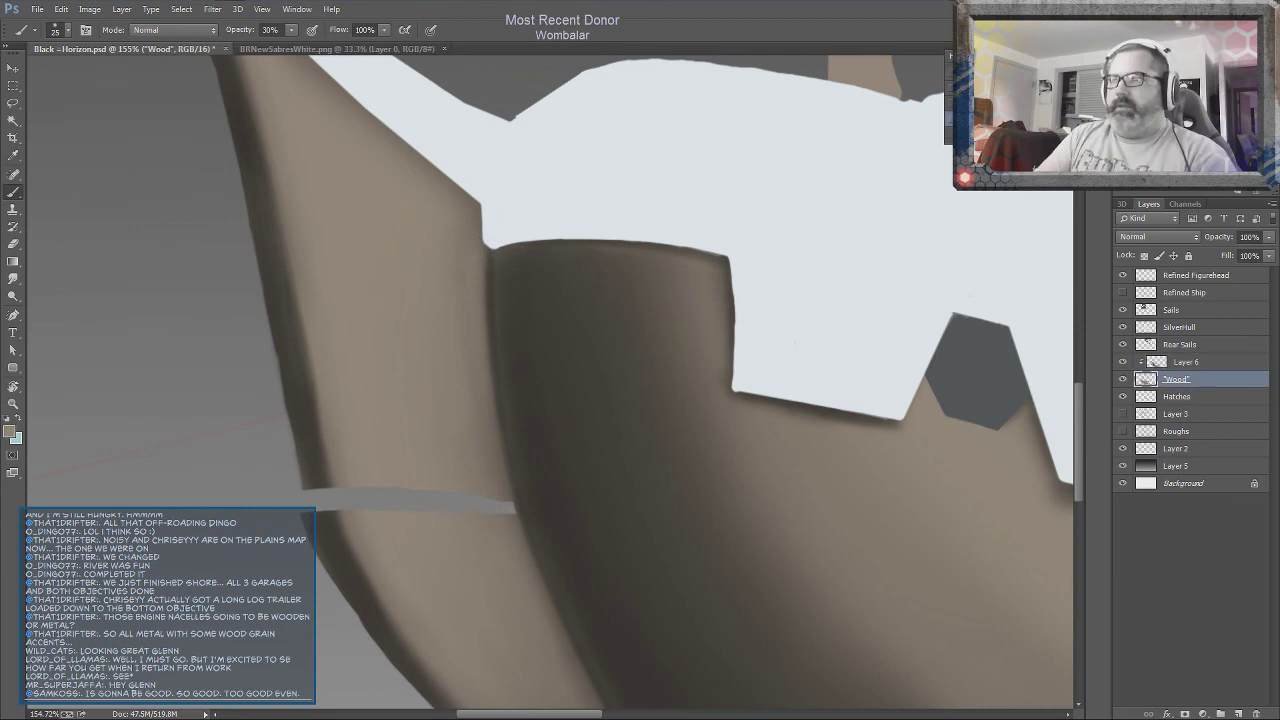
key(e)
drag(493, 508, 303, 500)
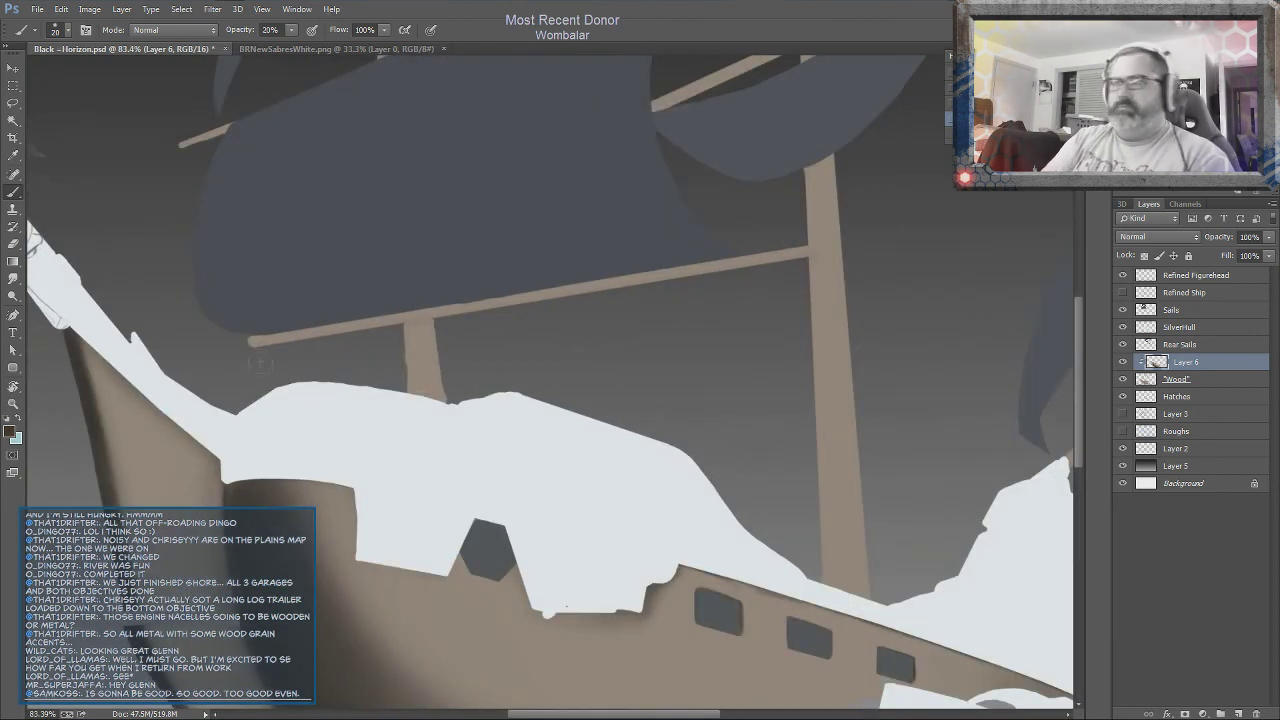
Shade the horizontal yard, both edges of the vertical mast, and the diagonal upper yard darker brown
drag(256, 342, 645, 286)
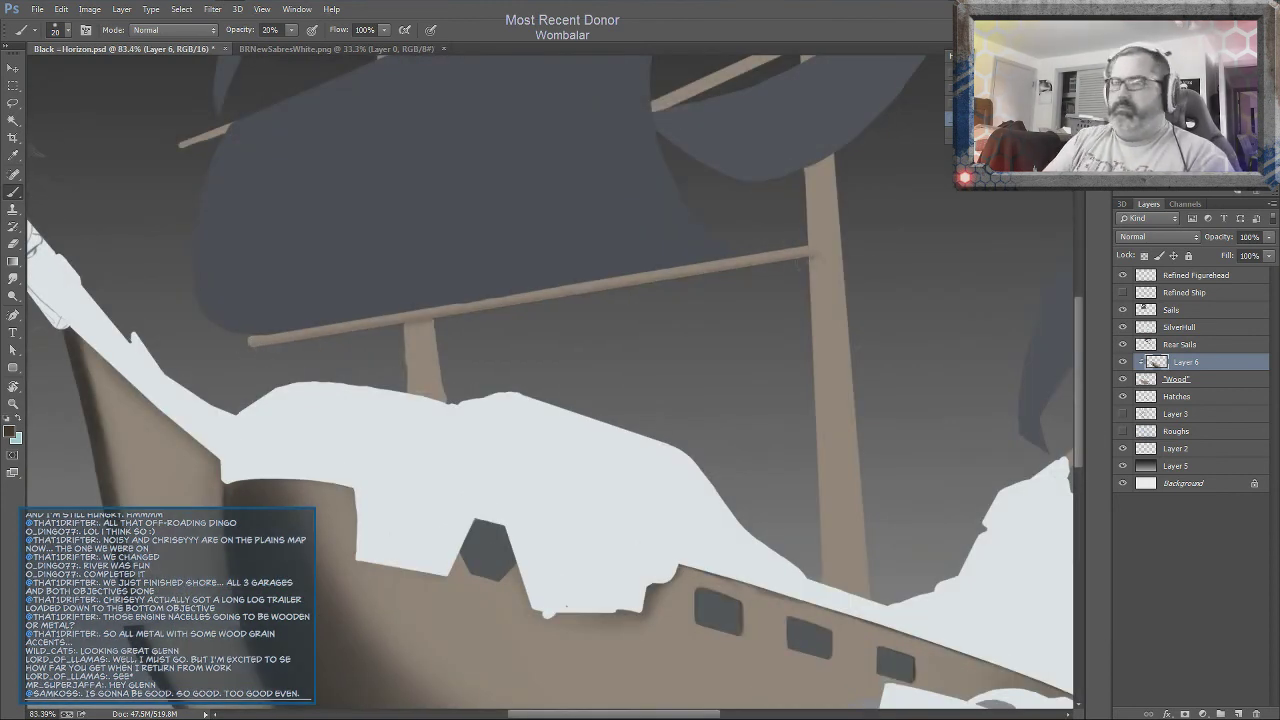
drag(254, 340, 808, 256)
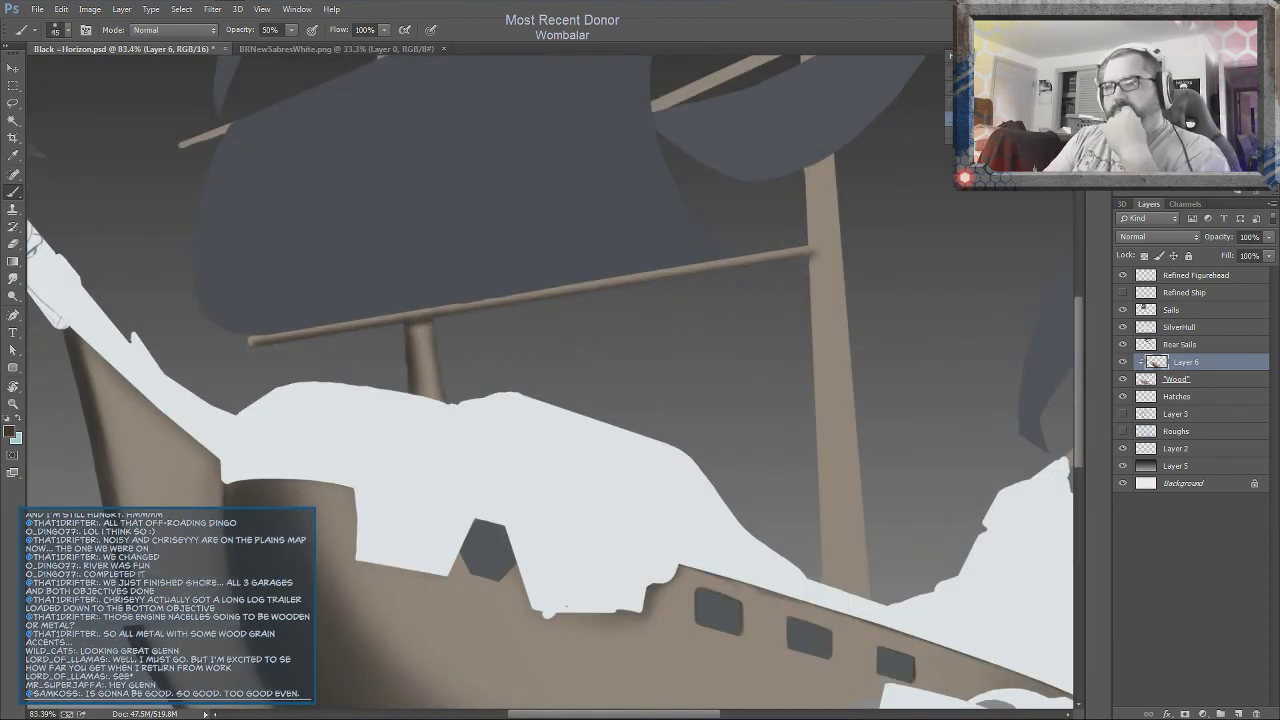
mouse_move(812, 166)
mouse_down()
mouse_move(826, 584)
mouse_move(846, 586)
mouse_up()
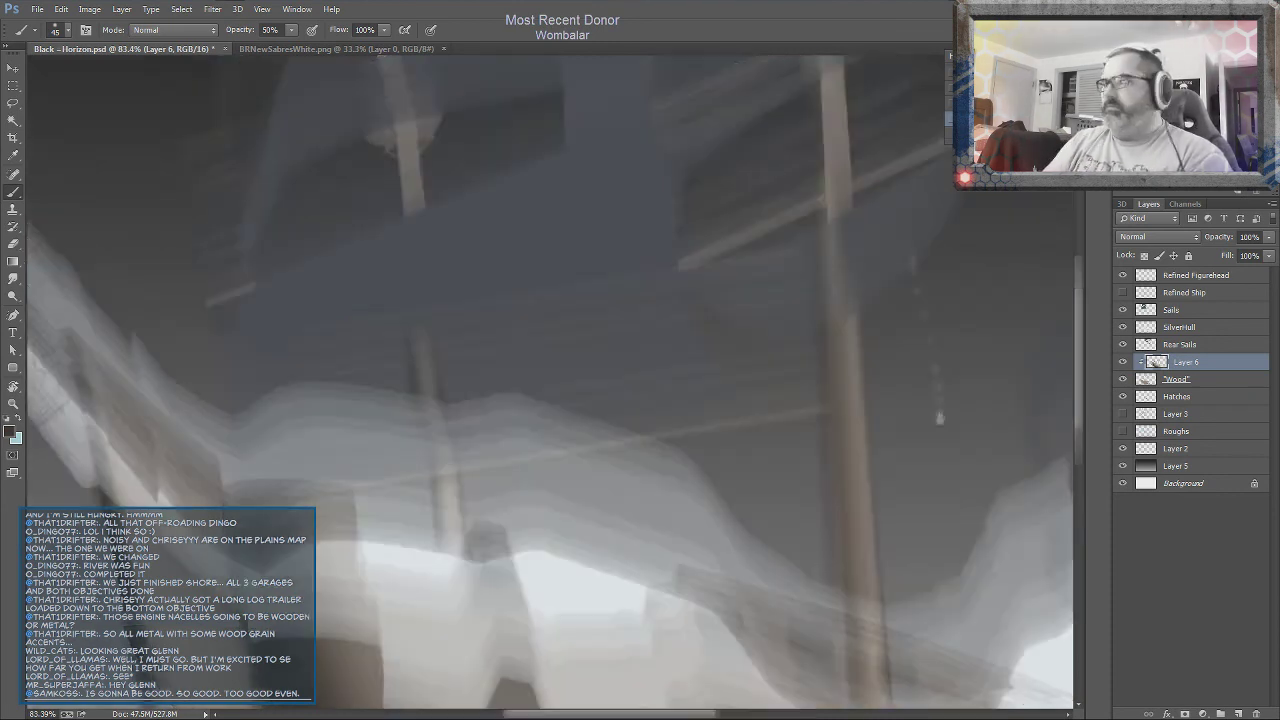
drag(840, 300, 805, 500)
mouse_move(772, 122)
mouse_down()
mouse_move(776, 262)
mouse_move(786, 250)
mouse_up()
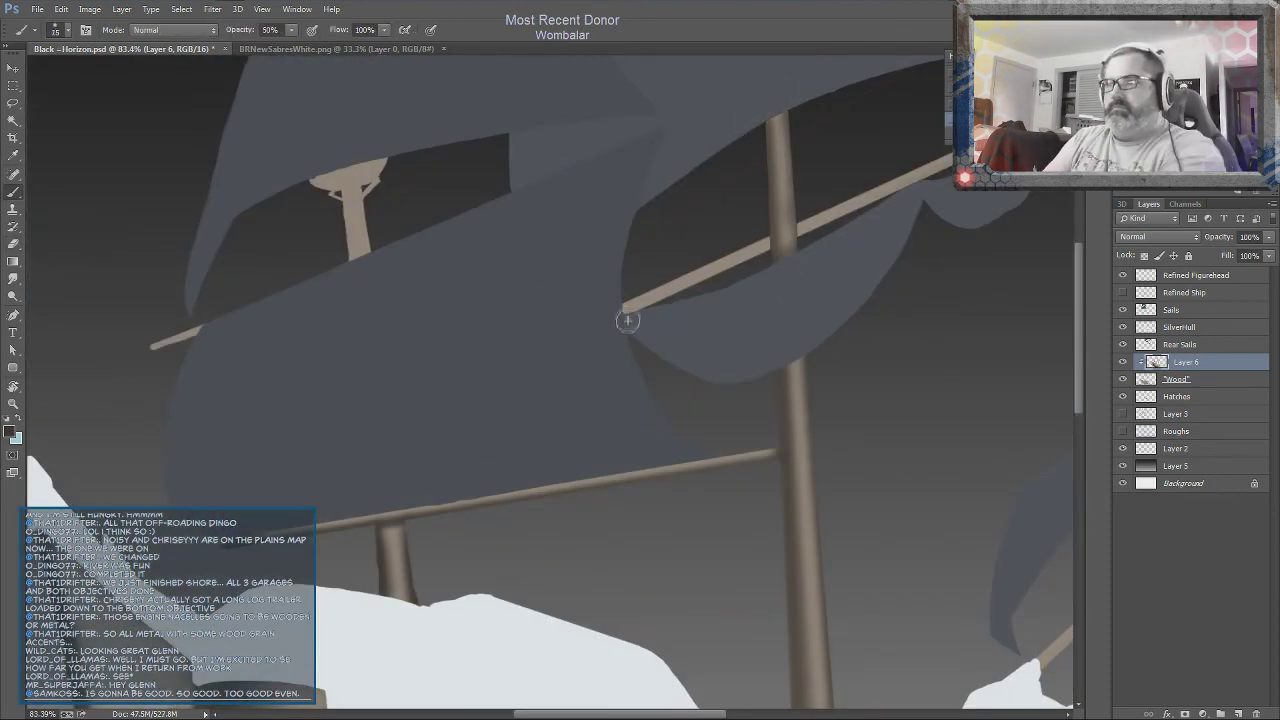
drag(627, 320, 314, 470)
drag(894, 209, 312, 466)
With a slightly smaller brush, darken the light tan mast top under the front sail
key(bracketleft)
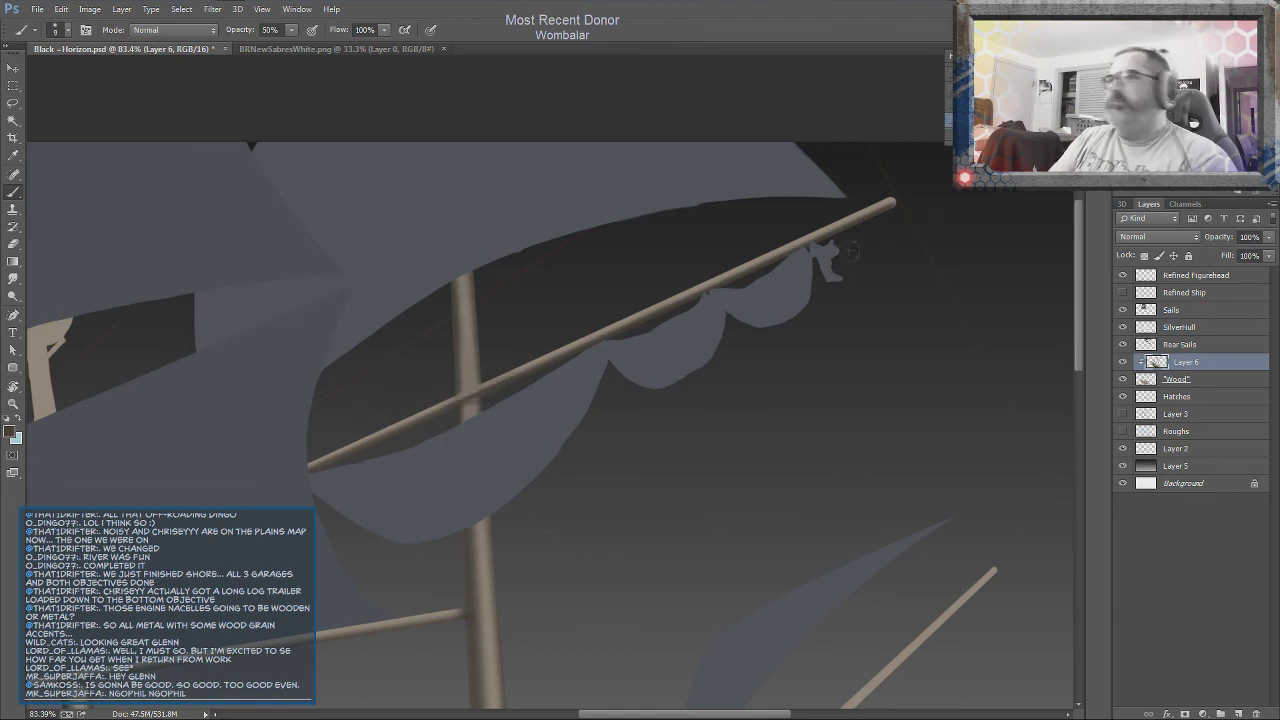
scroll(488, 390, up, 5)
scroll(483, 410, down, 3)
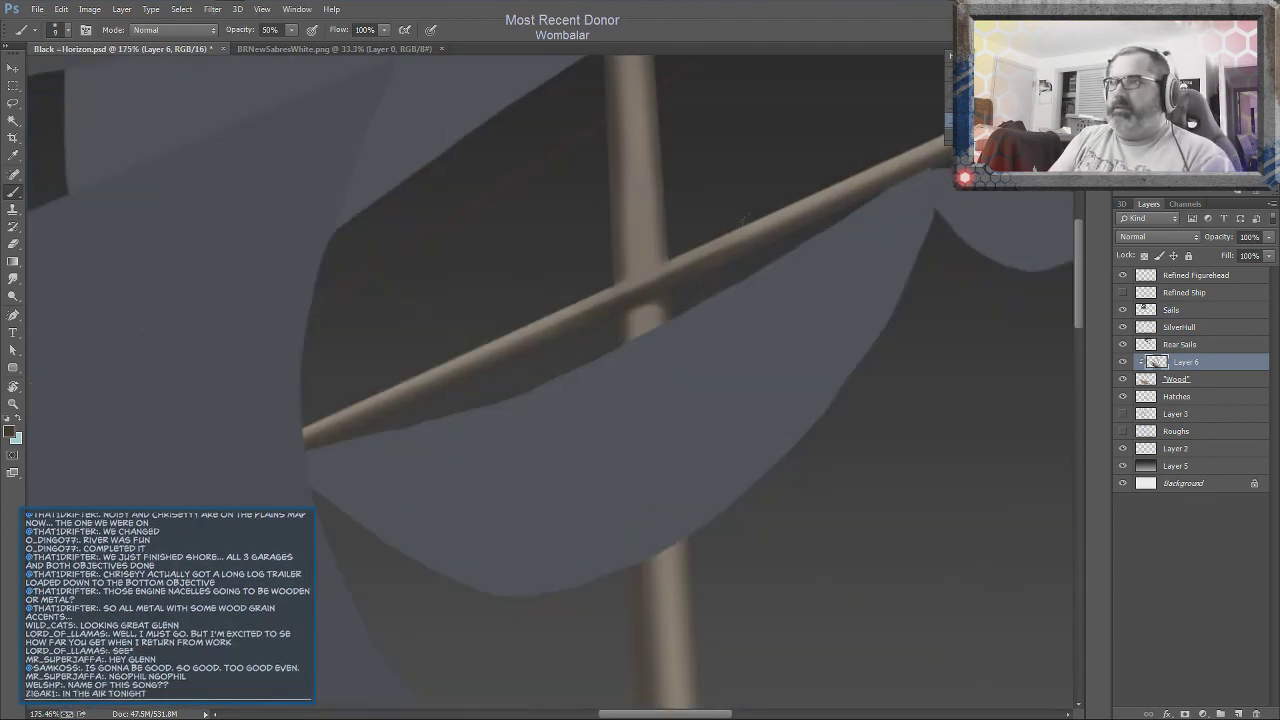
scroll(500, 371, up, 3)
mouse_move(1064, 213)
mouse_down()
mouse_move(634, 408)
mouse_move(1060, 230)
mouse_up()
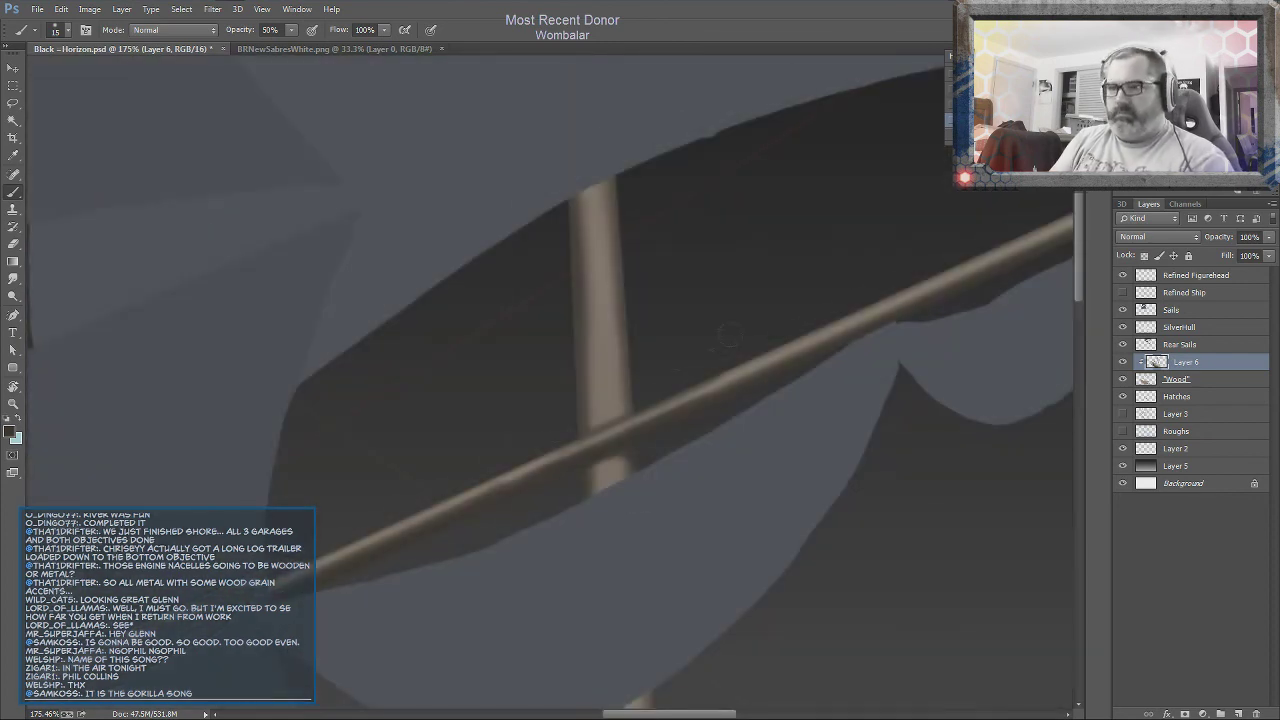
scroll(937, 305, down, 3)
scroll(939, 305, down, 3)
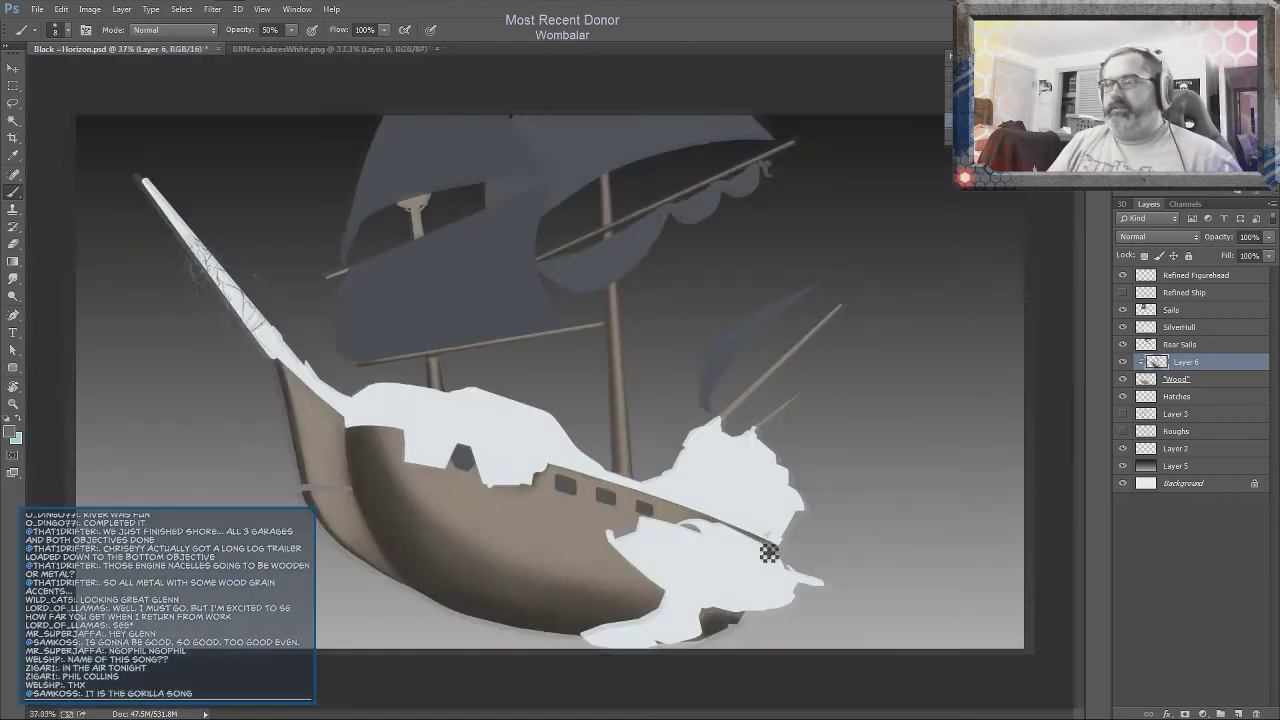
scroll(766, 549, up, 2)
scroll(683, 377, up, 2)
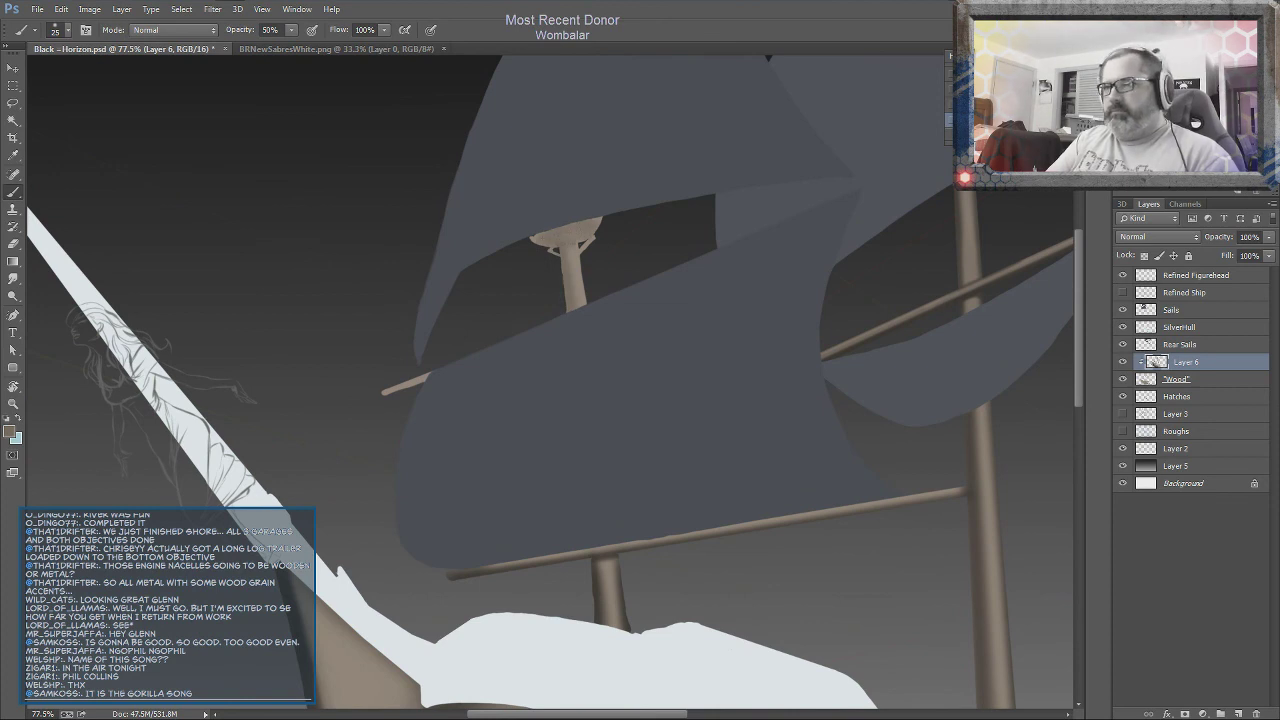
drag(532, 222, 590, 235)
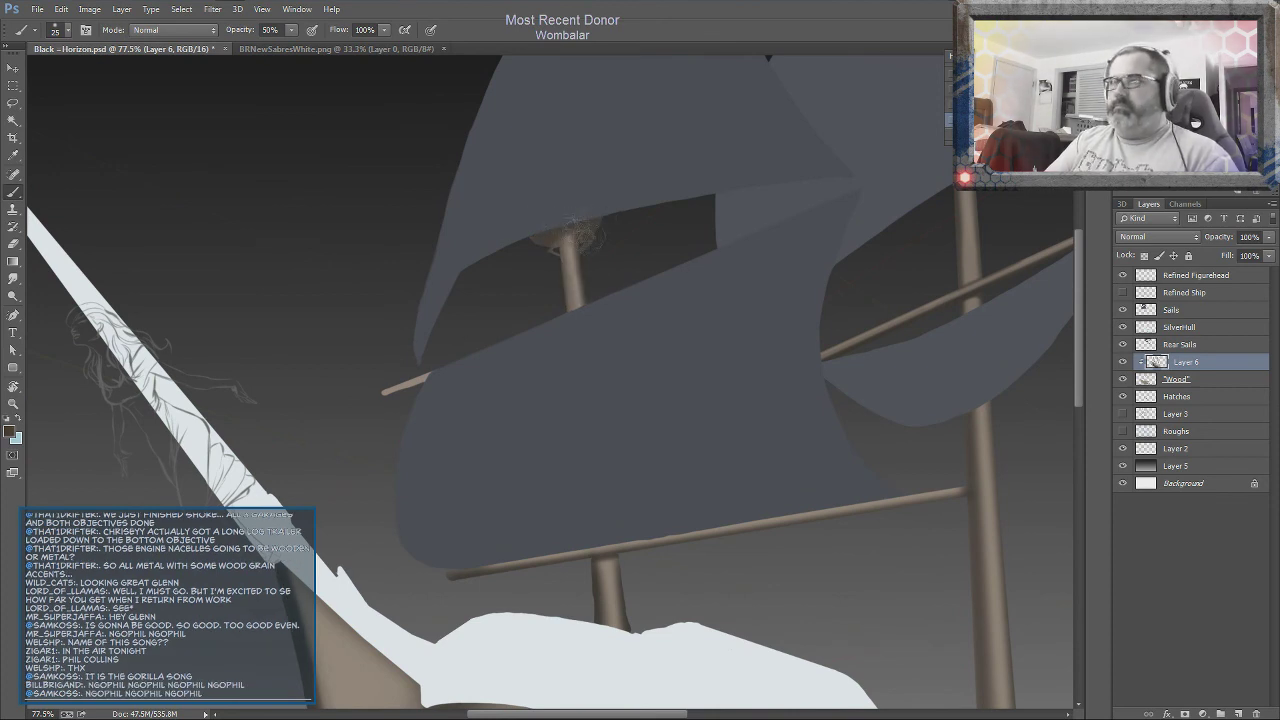
scroll(917, 226, up, 2)
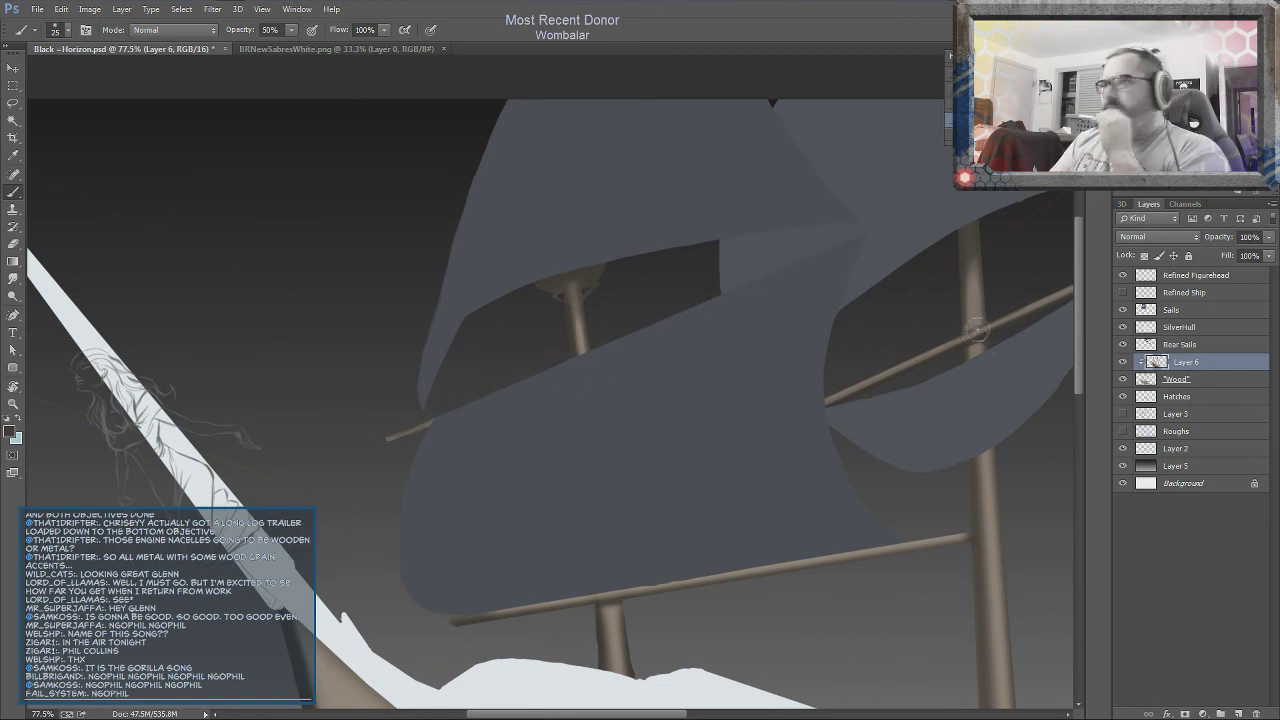
Switch between the Wood layer and Layer 6, checking the brush presets, and return to Layer 6
key(alt+bracketleft)
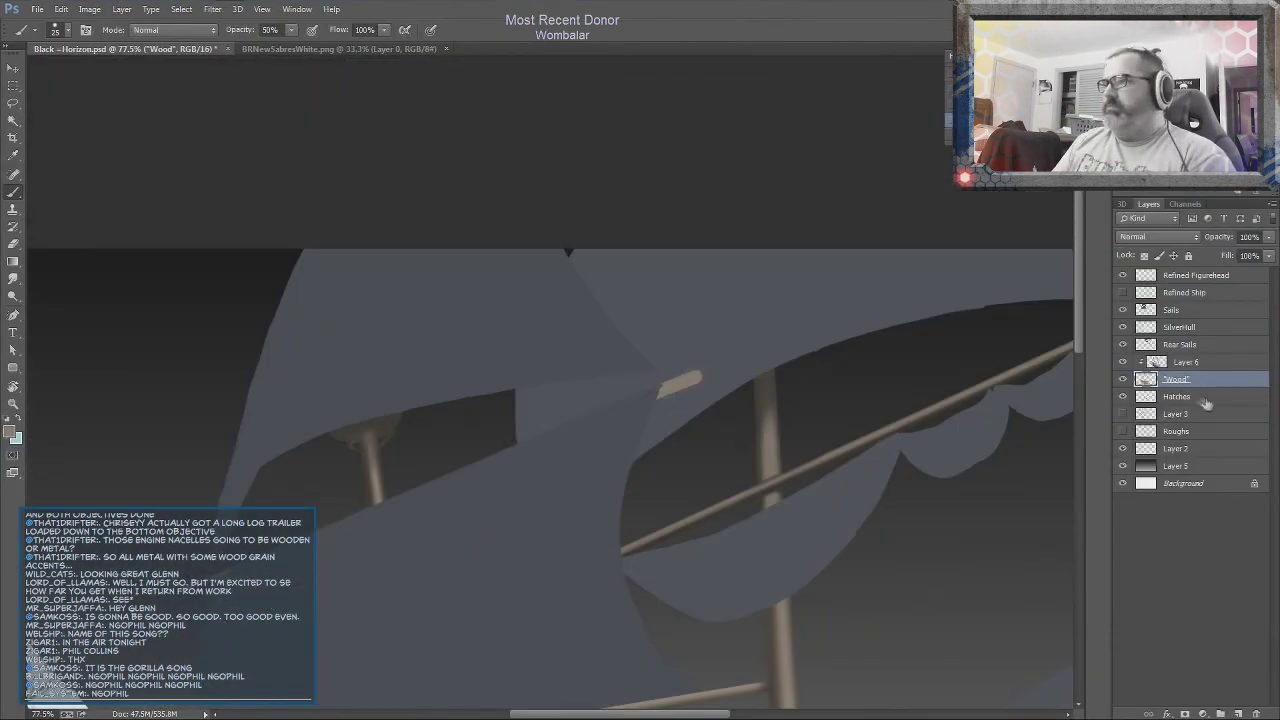
key(alt+bracketright)
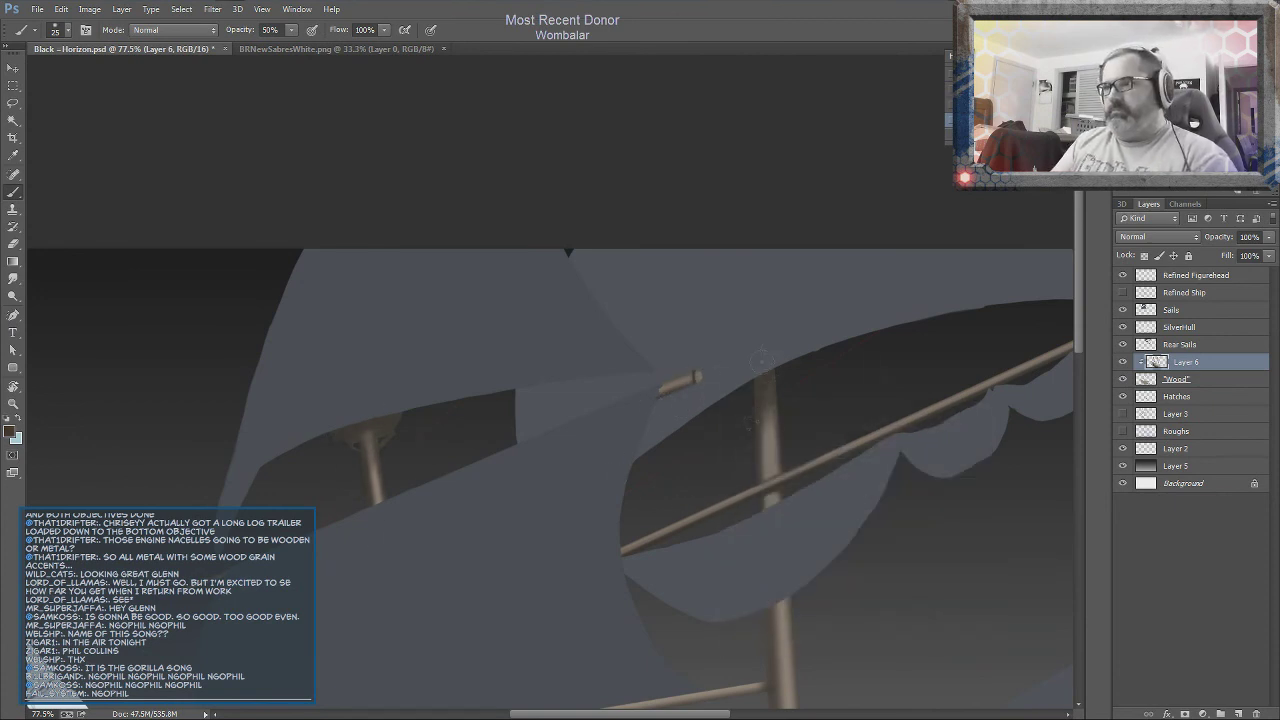
drag(762, 358, 802, 158)
ctrl+click(804, 482)
scroll(583, 514, up, 3)
right_click(530, 694)
key(Return)
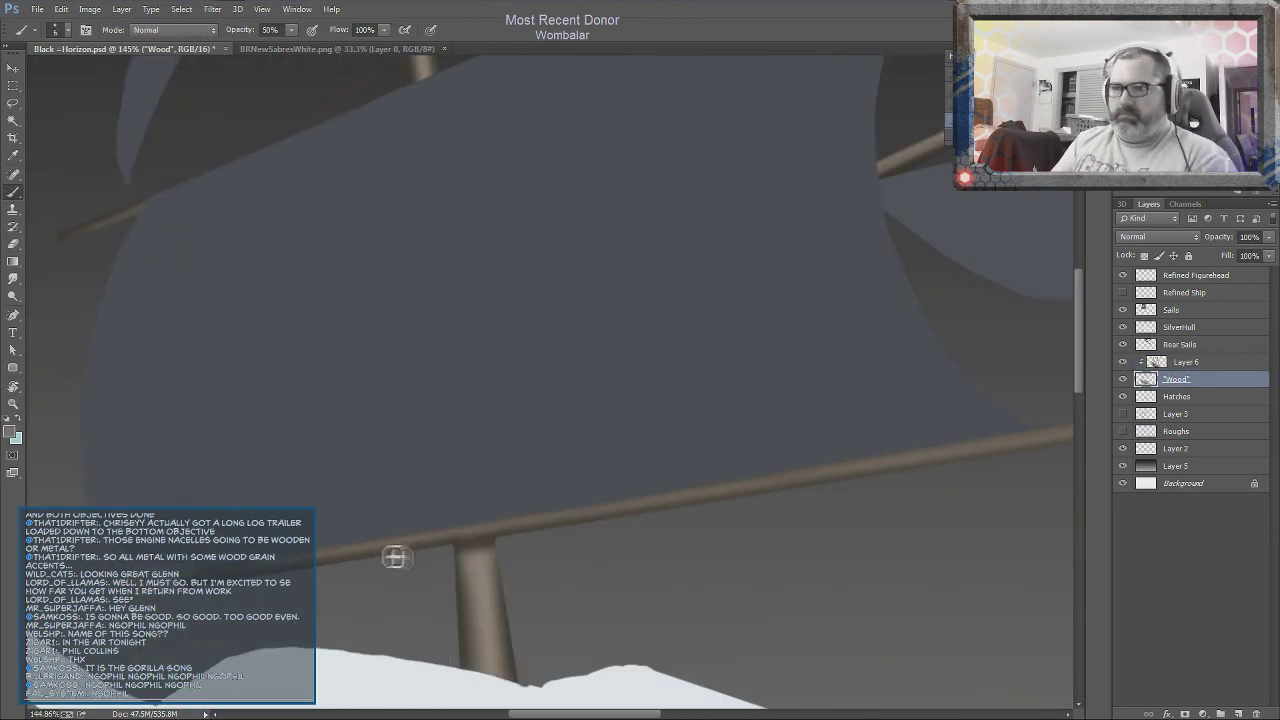
ctrl+click(505, 600)
Lower the brush to 40% opacity and a smaller size for the mast shading
key(4)
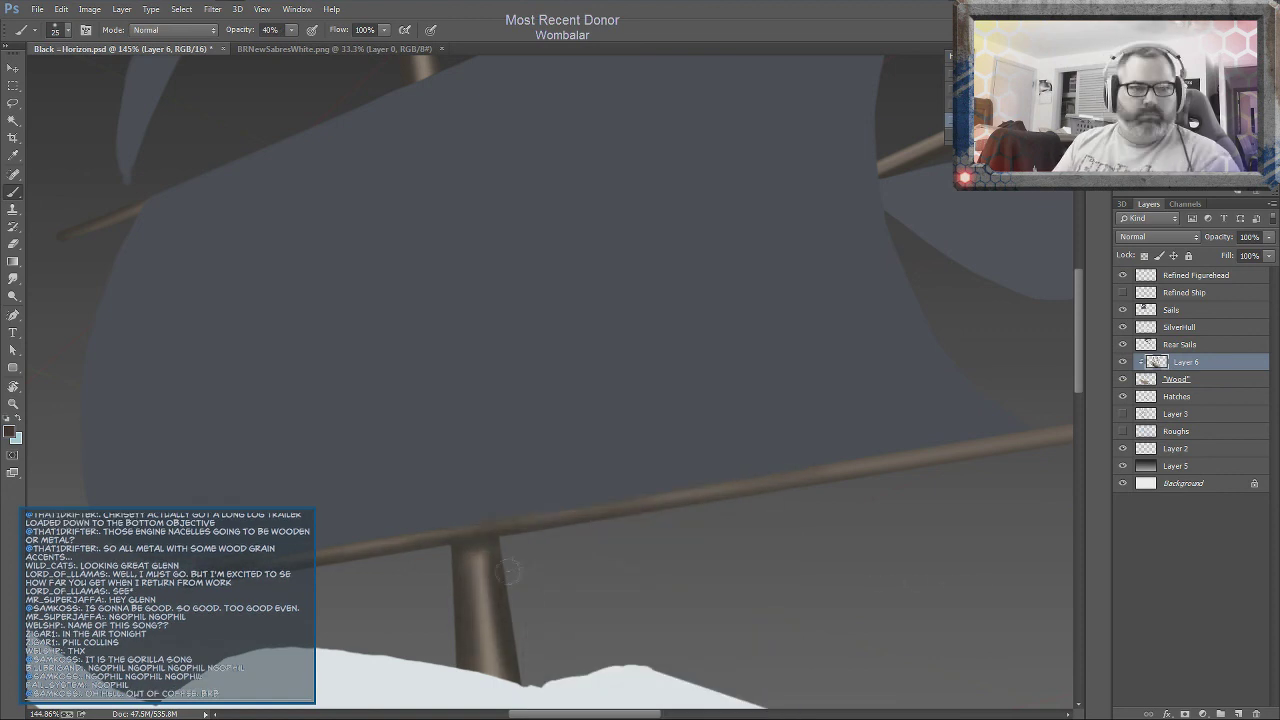
scroll(837, 443, down, 2)
key(bracketleft)
key(bracketleft)
scroll(738, 464, down, 4)
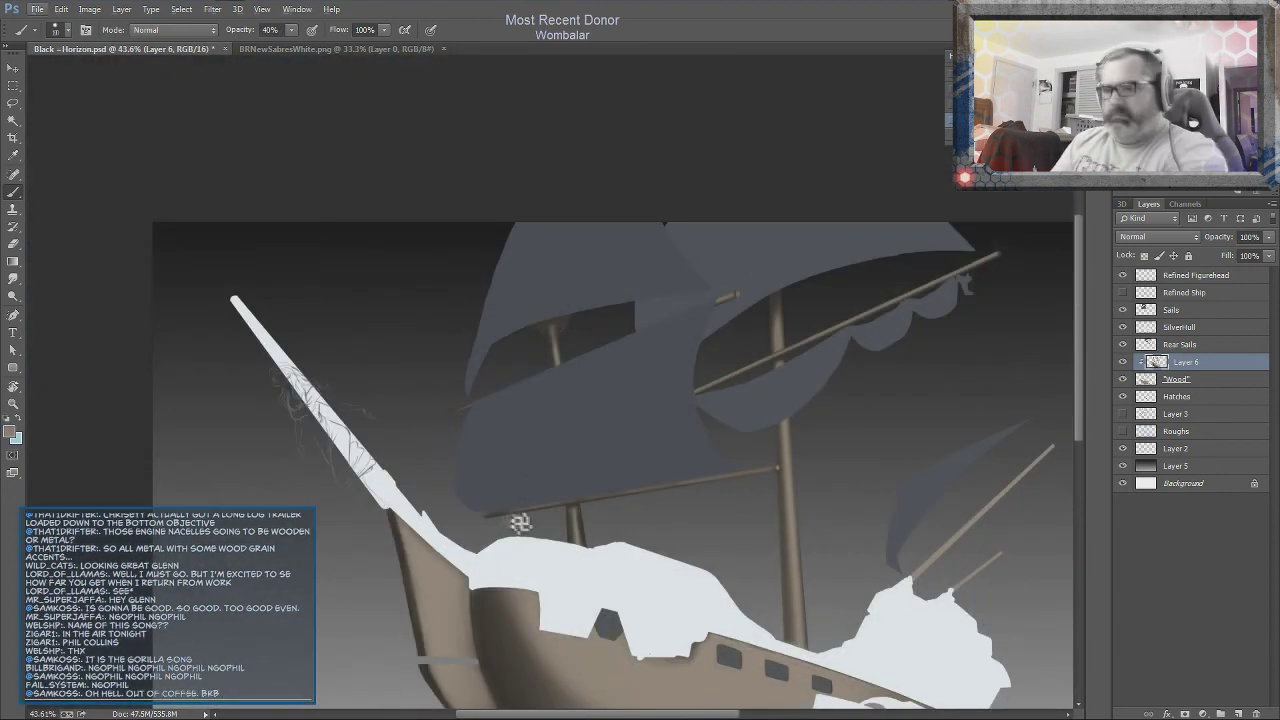
scroll(564, 336, up, 5)
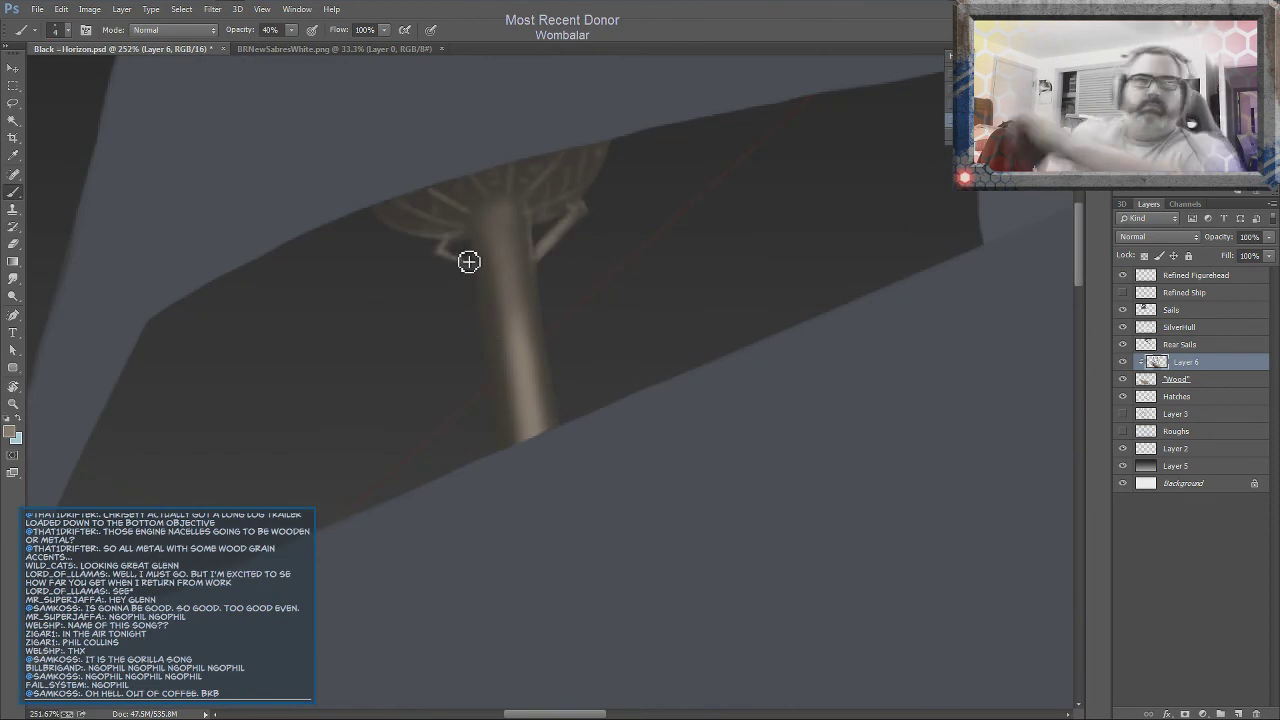
scroll(809, 386, down, 3)
scroll(694, 514, down, 2)
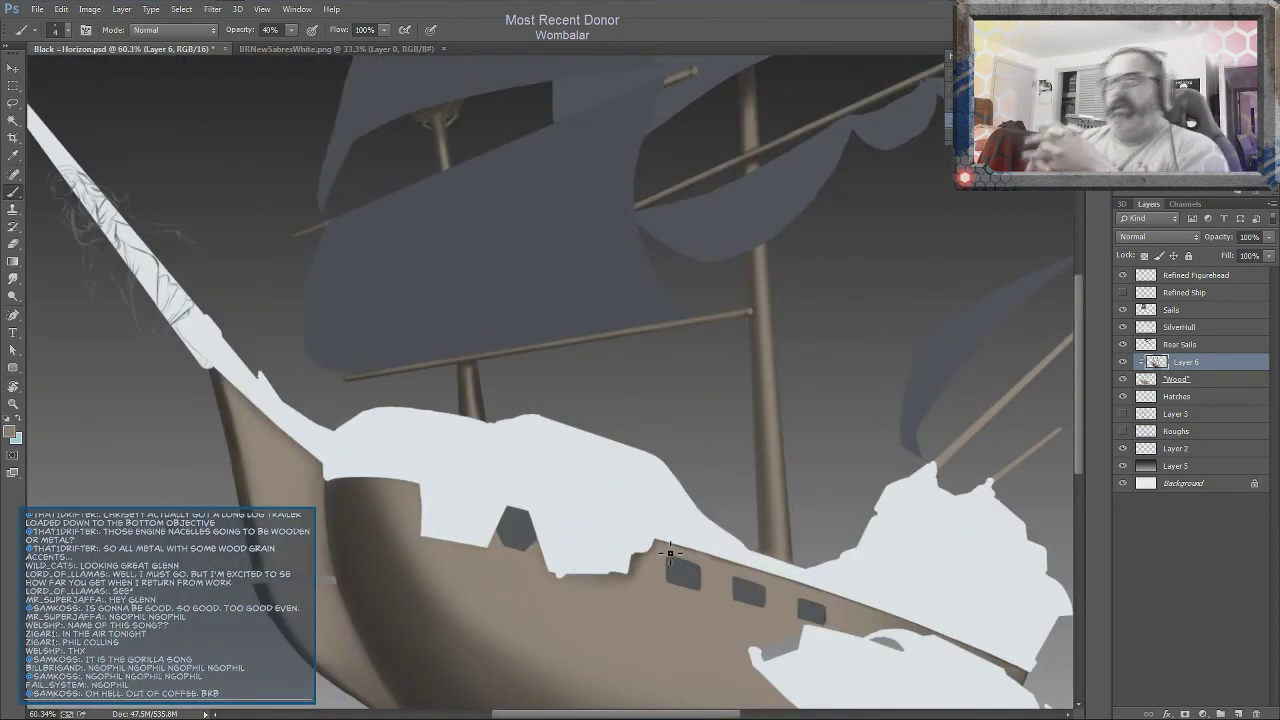
scroll(697, 597, down, 2)
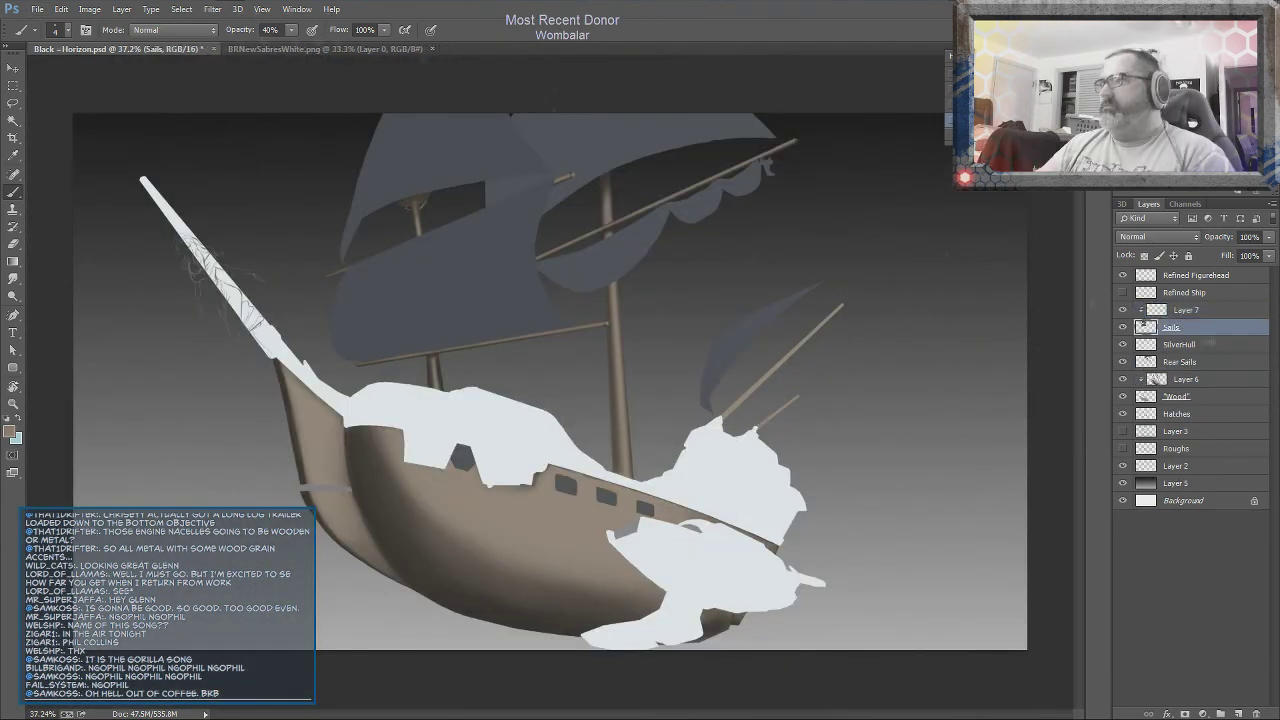
Paste the skull-and-sabres flag and warp it to follow the front sail's curve
key(ctrl+v)
key(ctrl+t)
key(Escape)
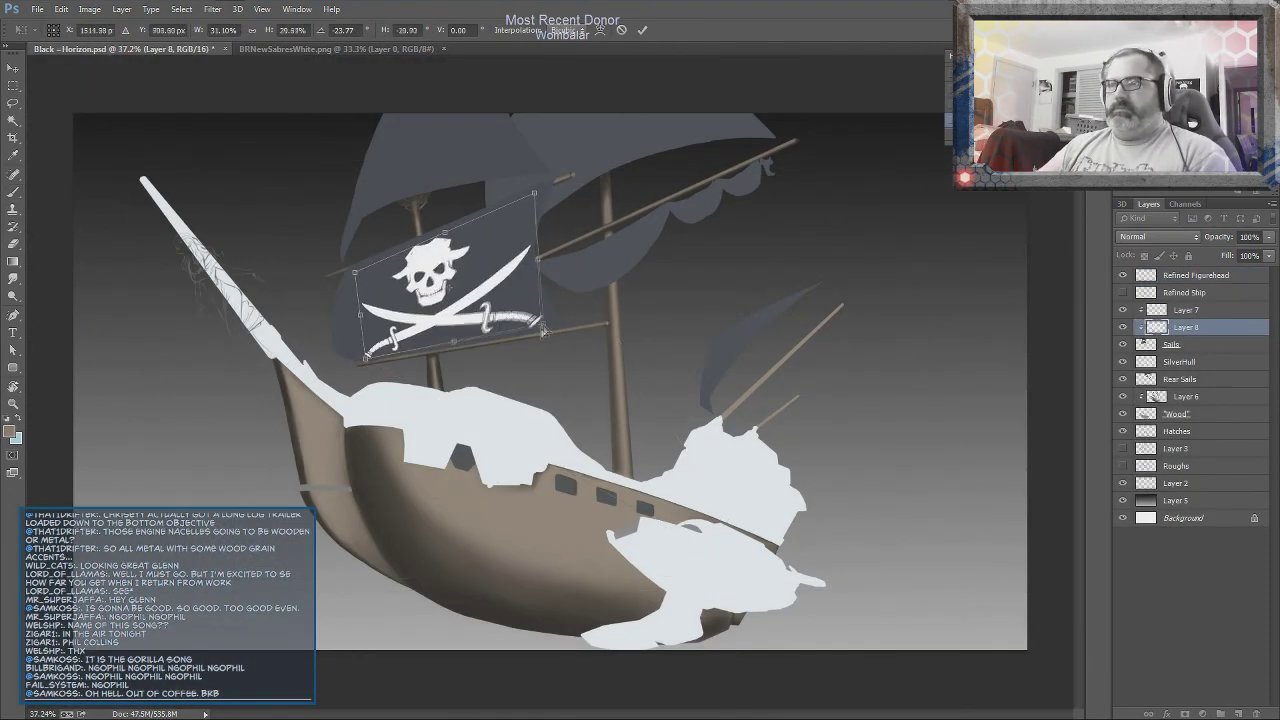
click(61, 9)
click(320, 585)
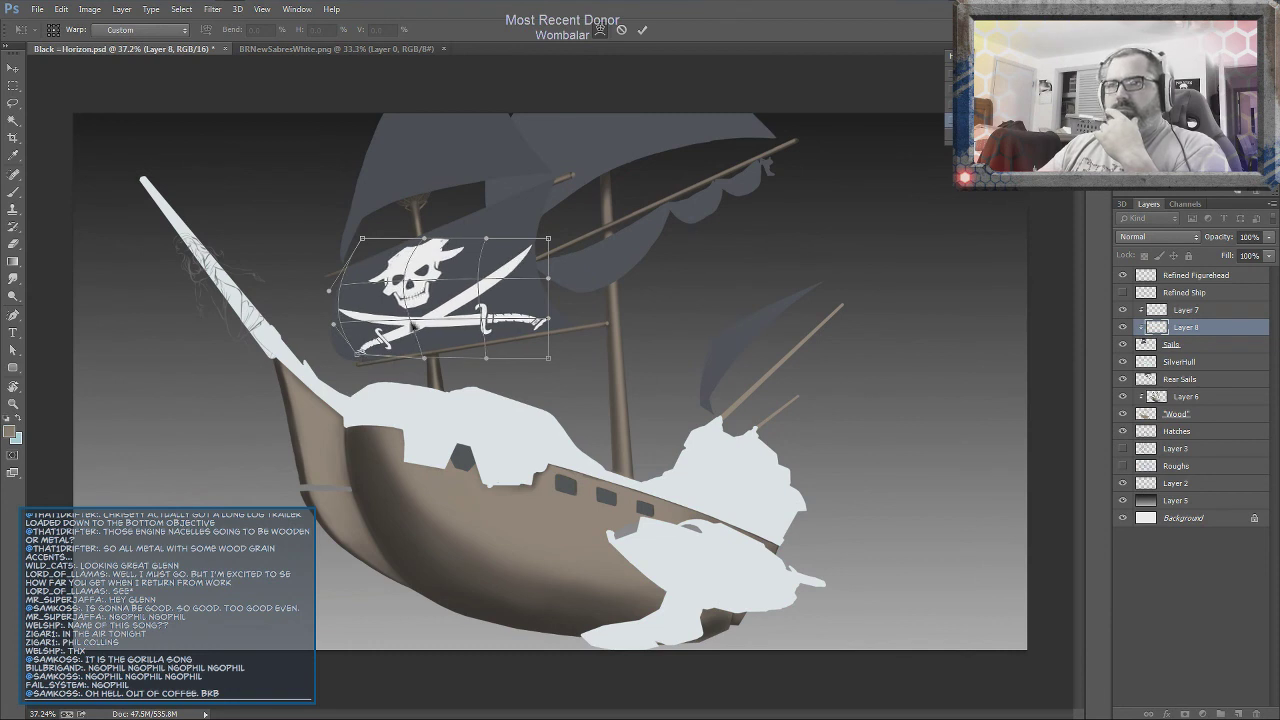
drag(540, 320, 530, 300)
drag(548, 240, 535, 210)
key(Return)
Rename the flag layer to 'BoonieRogerSC'
key(b)
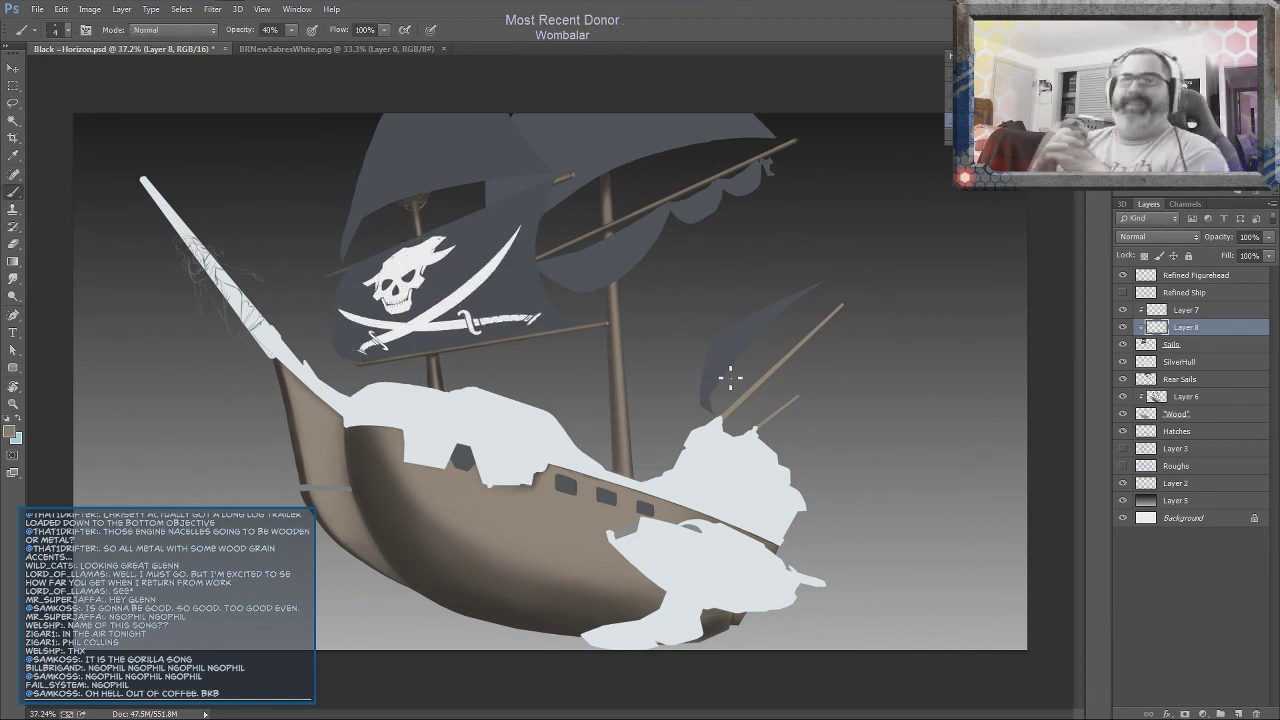
text(BoonieRogerSC)
key(Return)
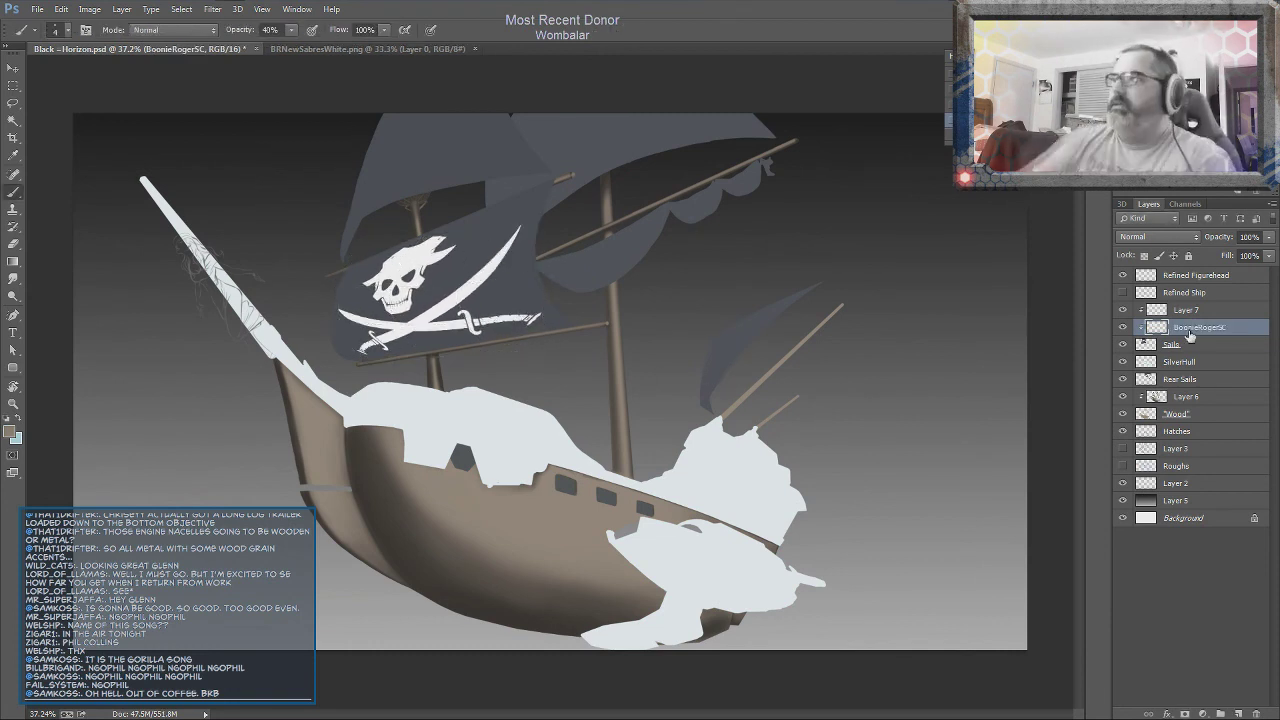
Hide the ship layers to compare against the rough sketch, then restore their visibility
click(1122, 448)
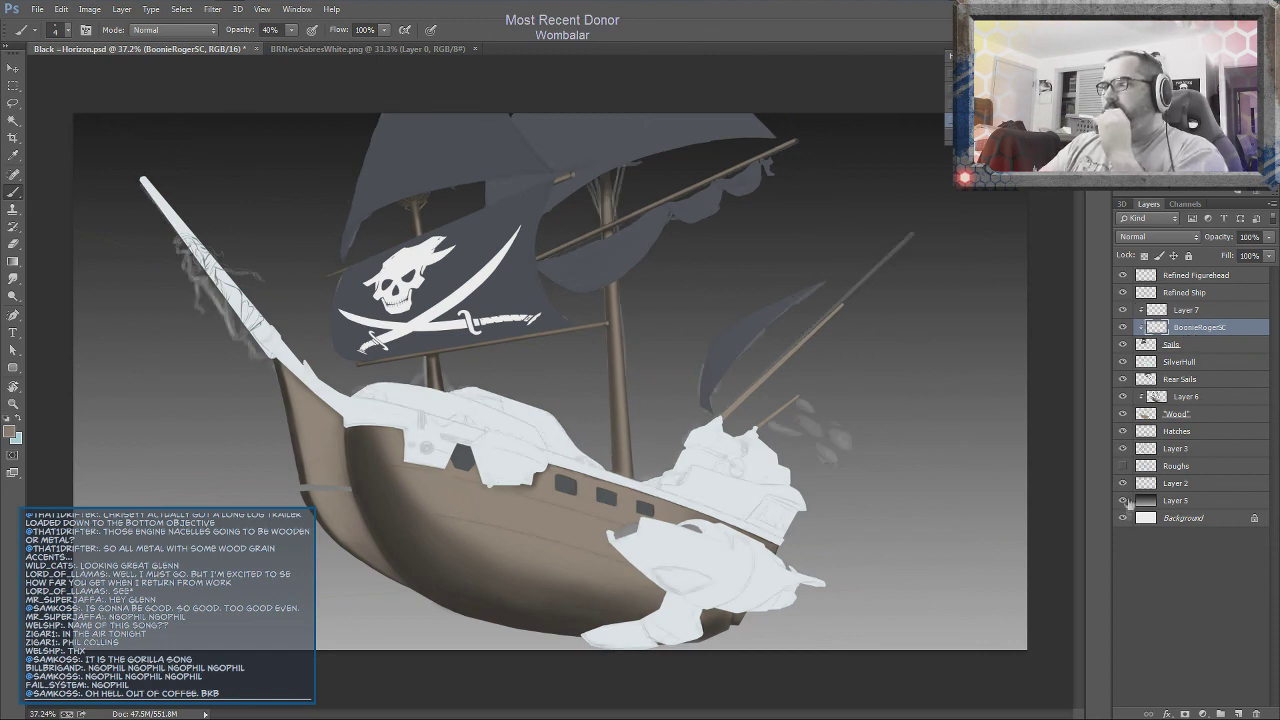
click(1122, 500)
click(1122, 413)
click(1122, 379)
click(1122, 344)
click(1122, 361)
drag(1122, 344, 1122, 413)
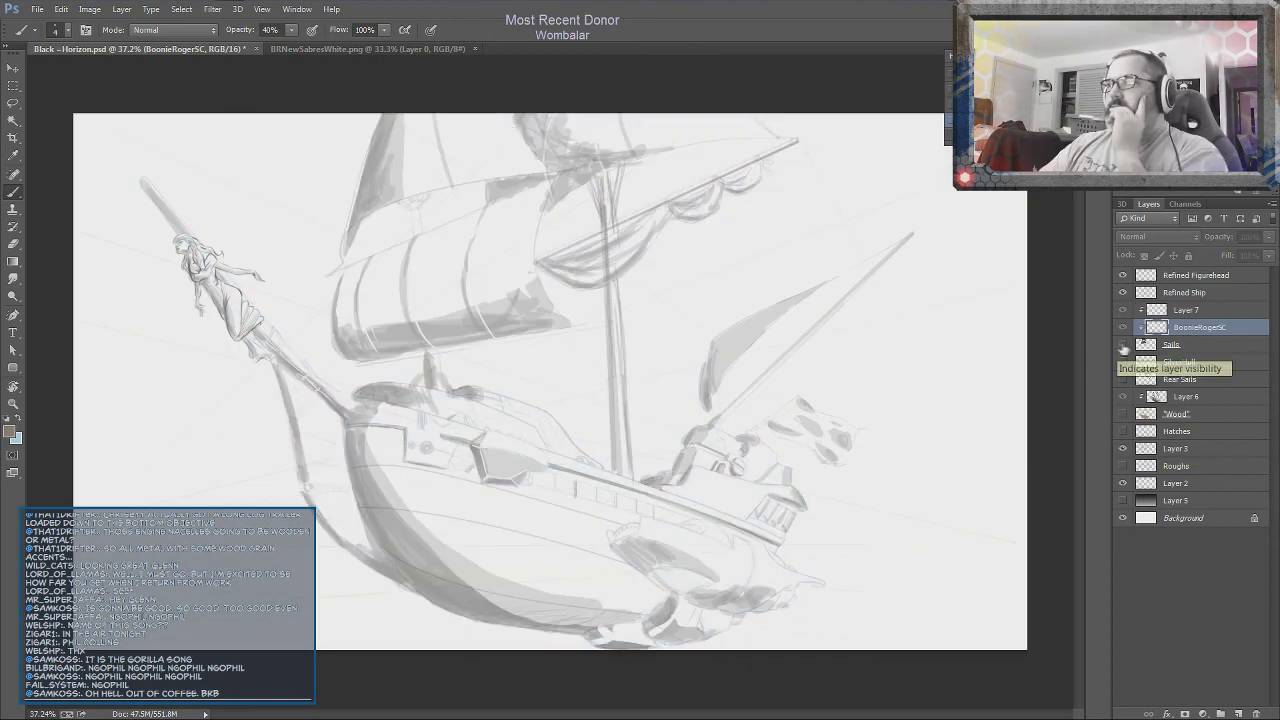
click(1122, 448)
click(1122, 500)
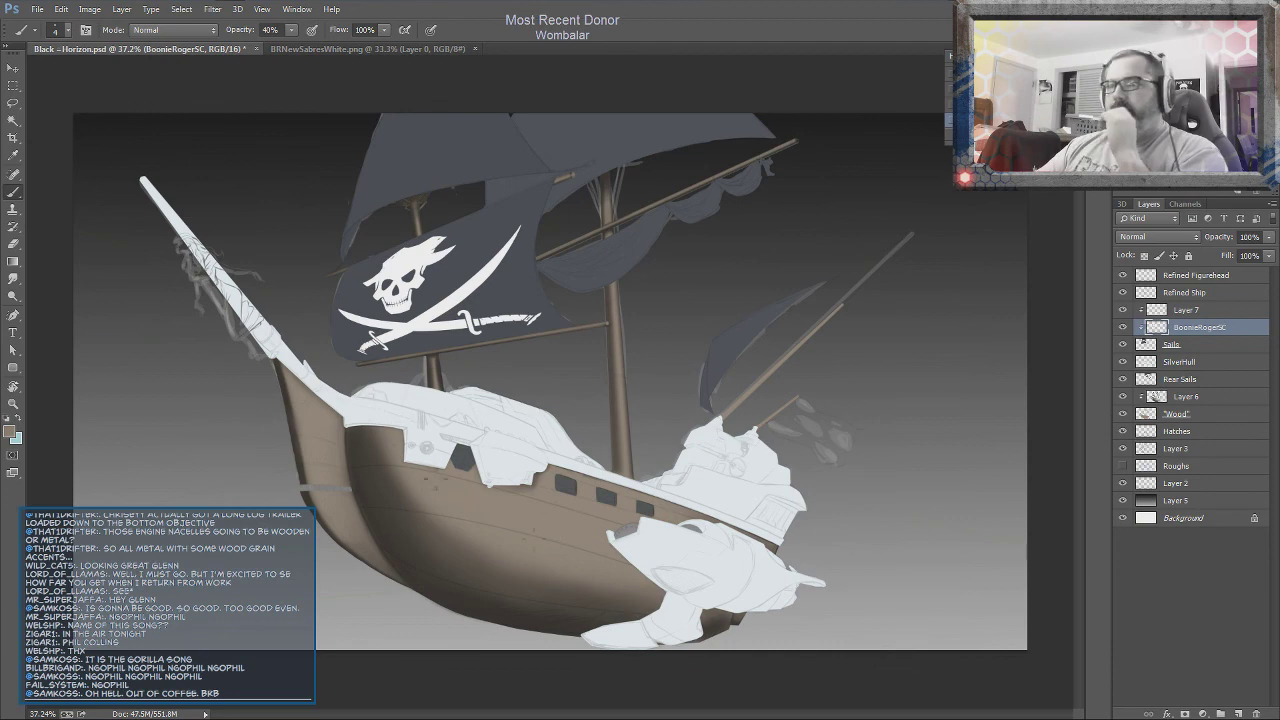